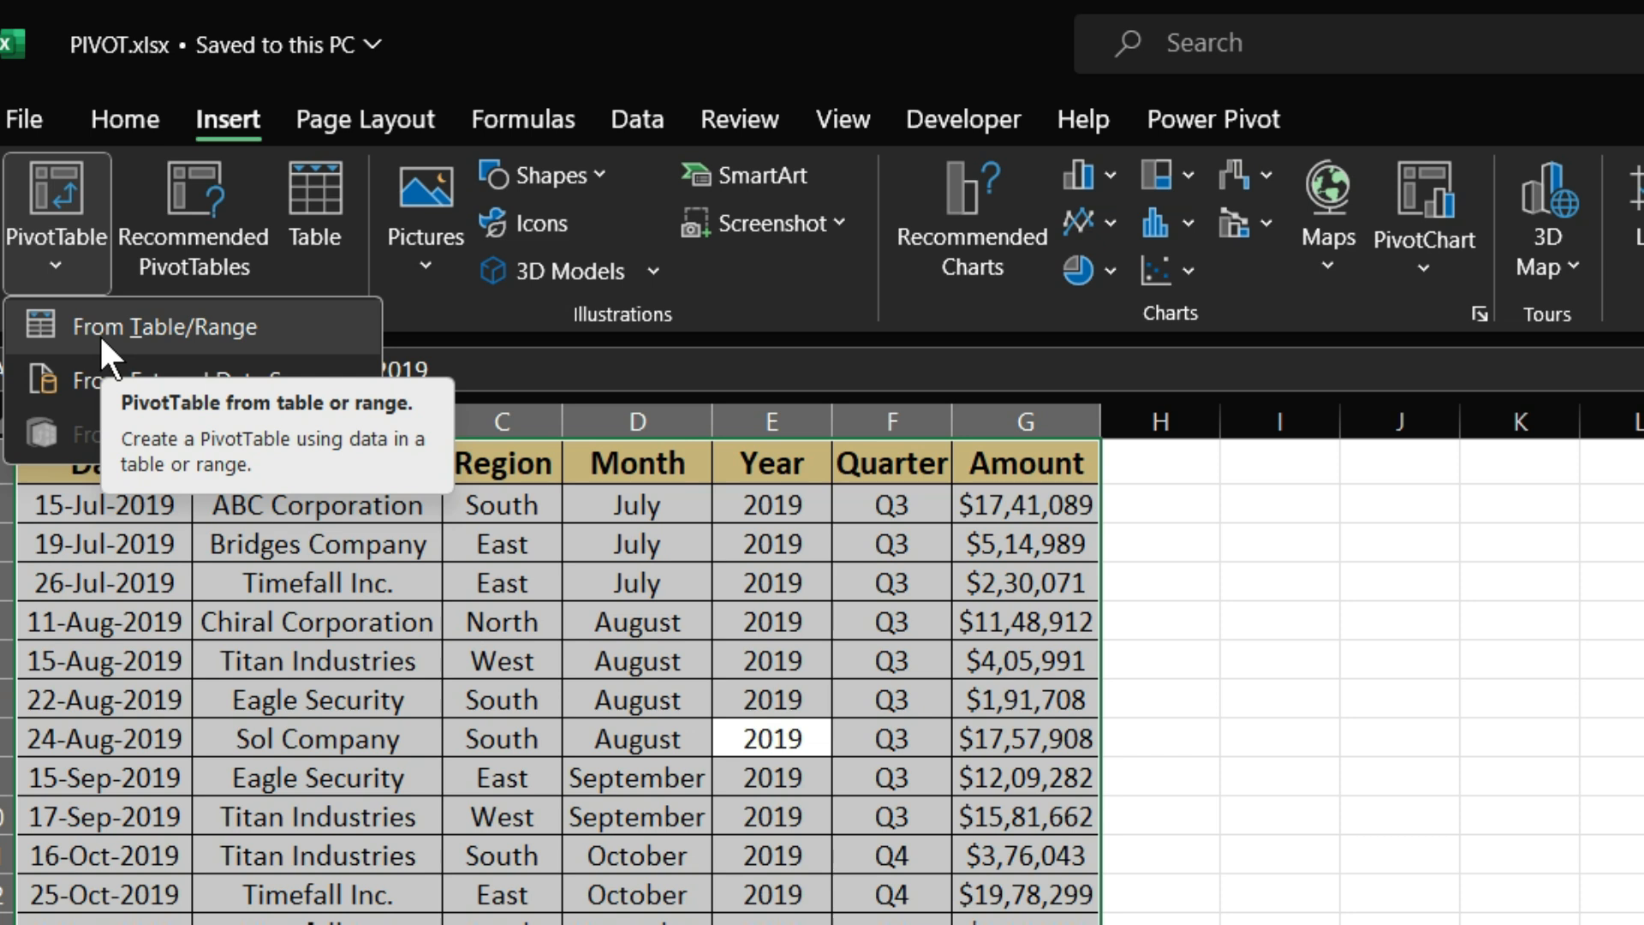
Step: Insert a PivotTable from 'SOURCE DATA'!$A$1:$G$715 on a new worksheet, with summed Amount as values and Client as rows
left_click(107, 326)
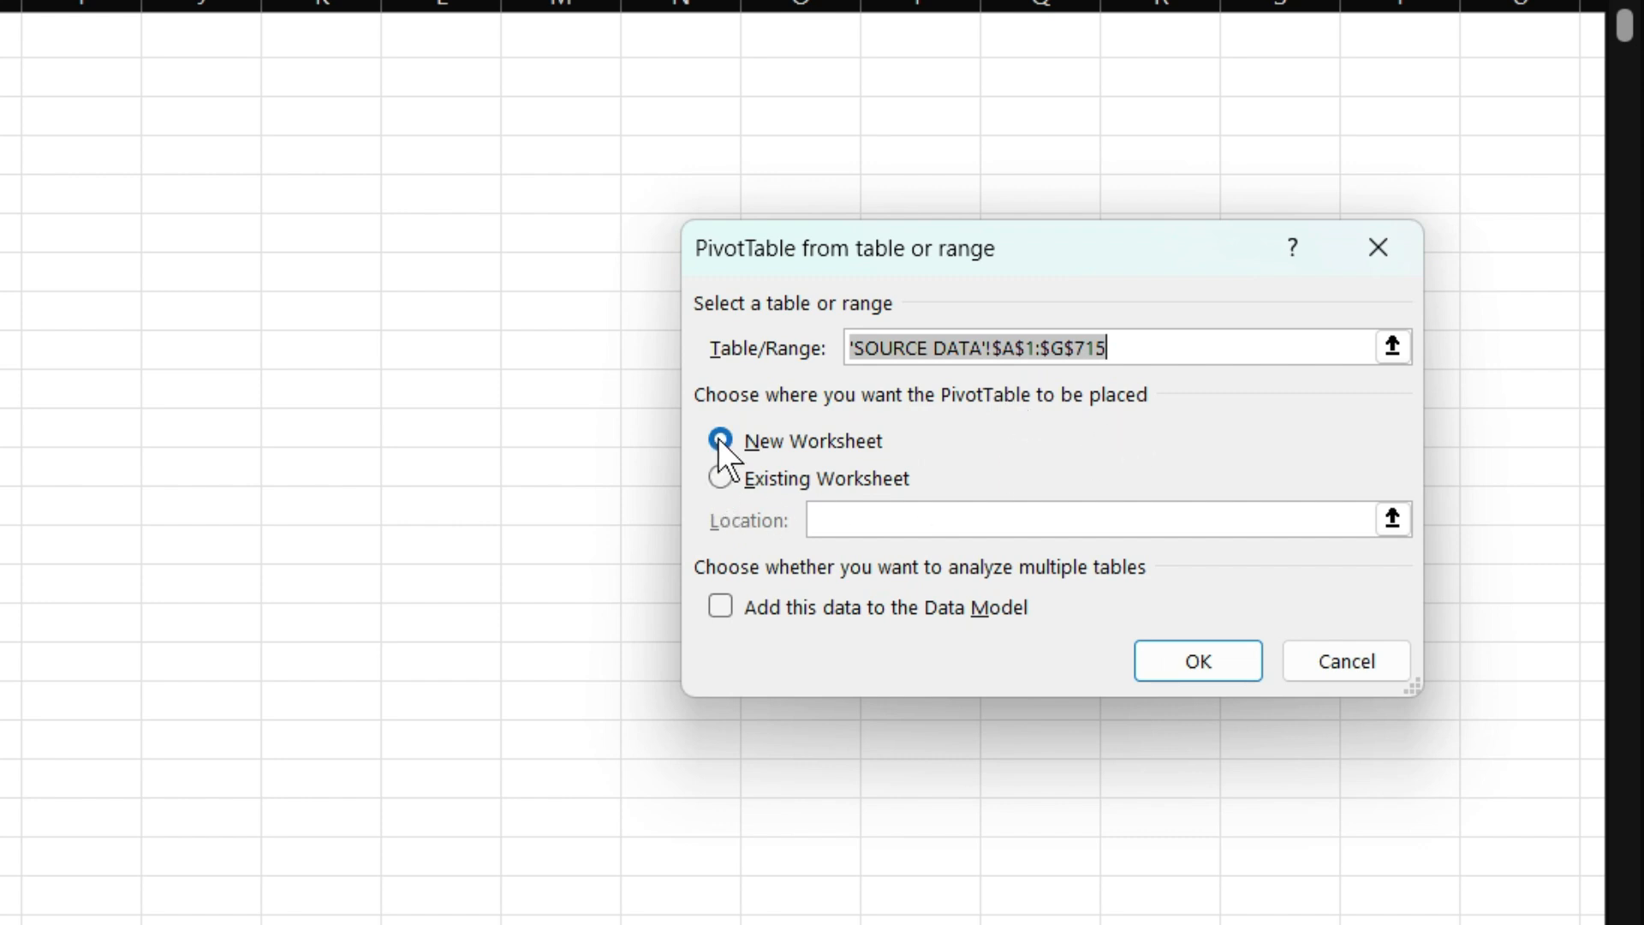
left_click(1224, 661)
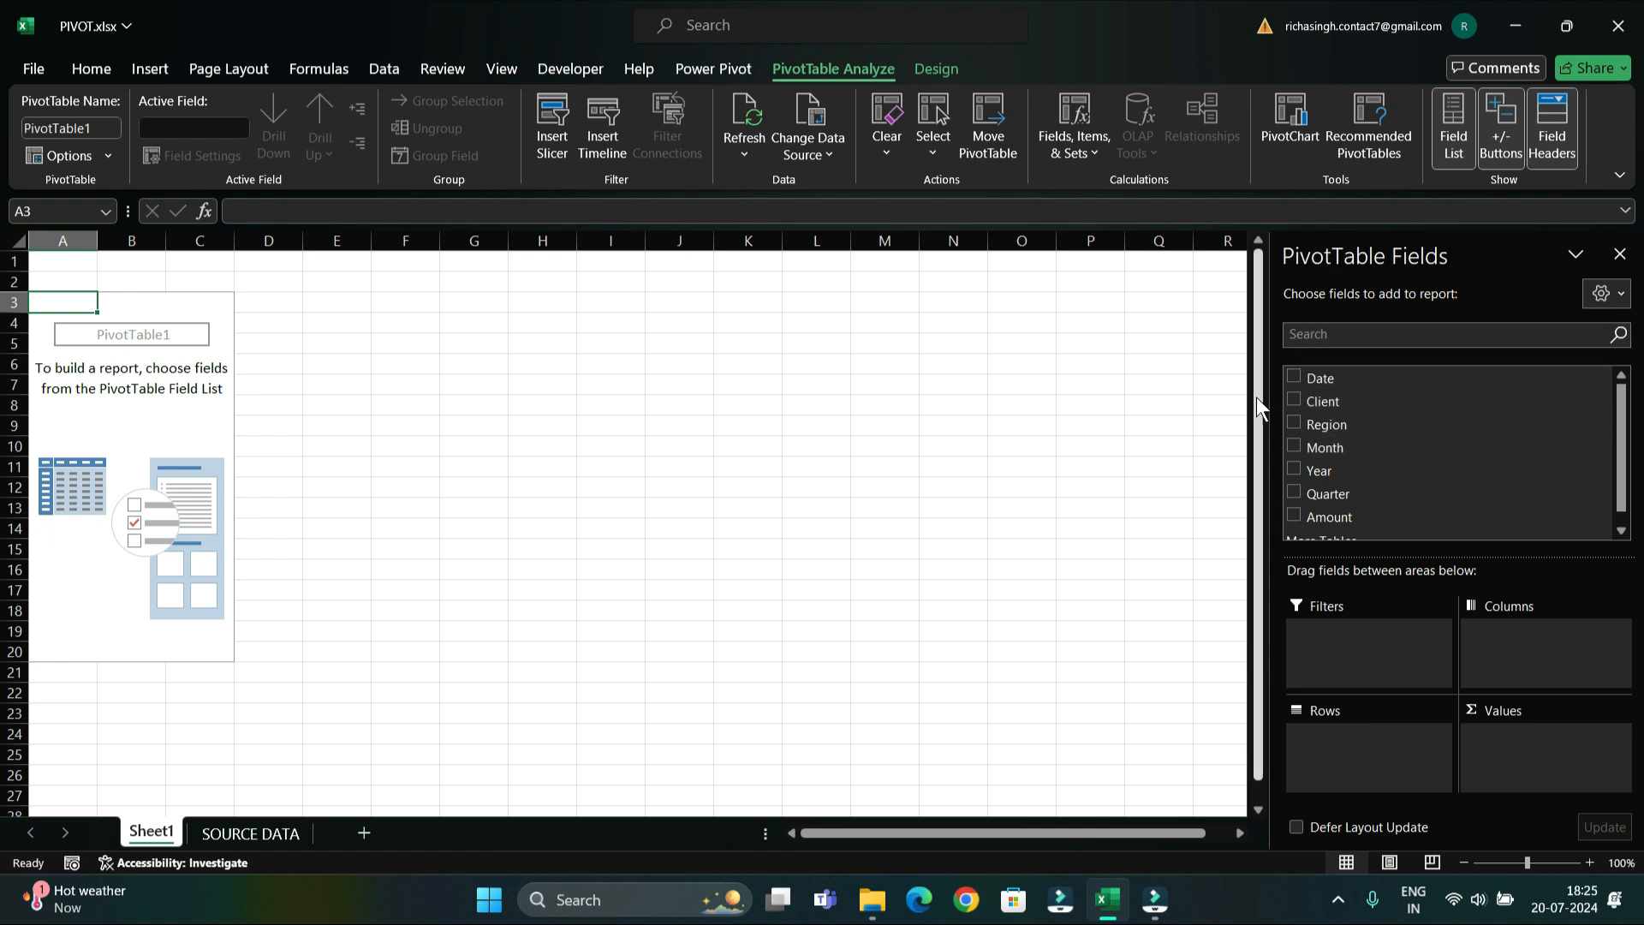
scroll(1313, 433, "down", 1)
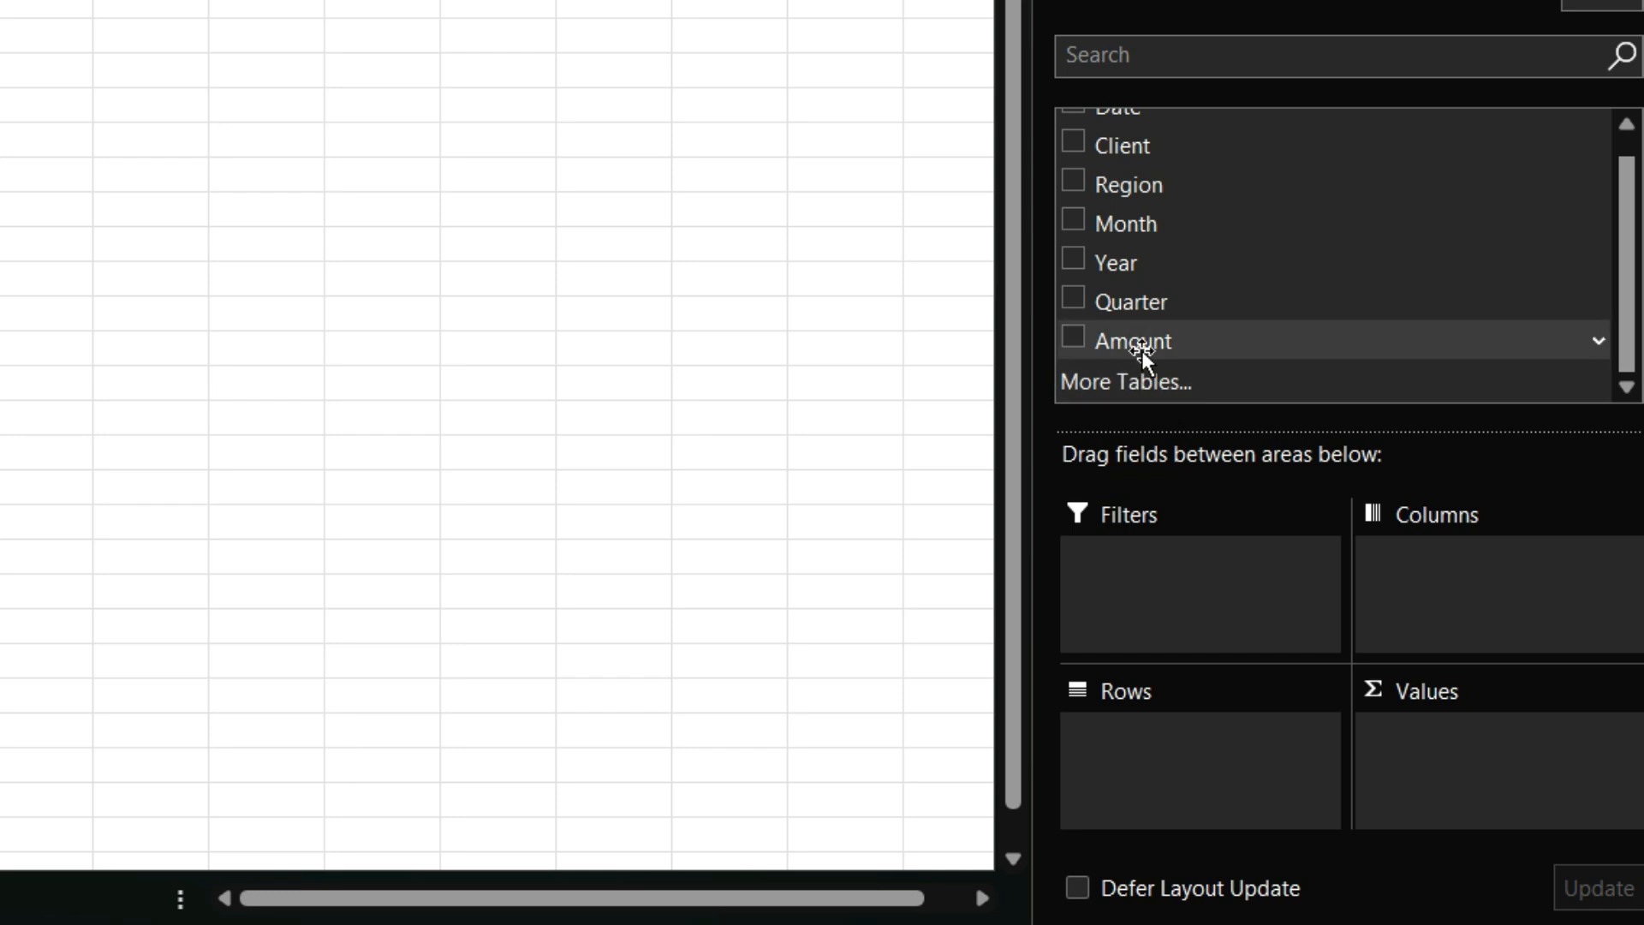
left_click_drag(1149, 342, 1426, 758)
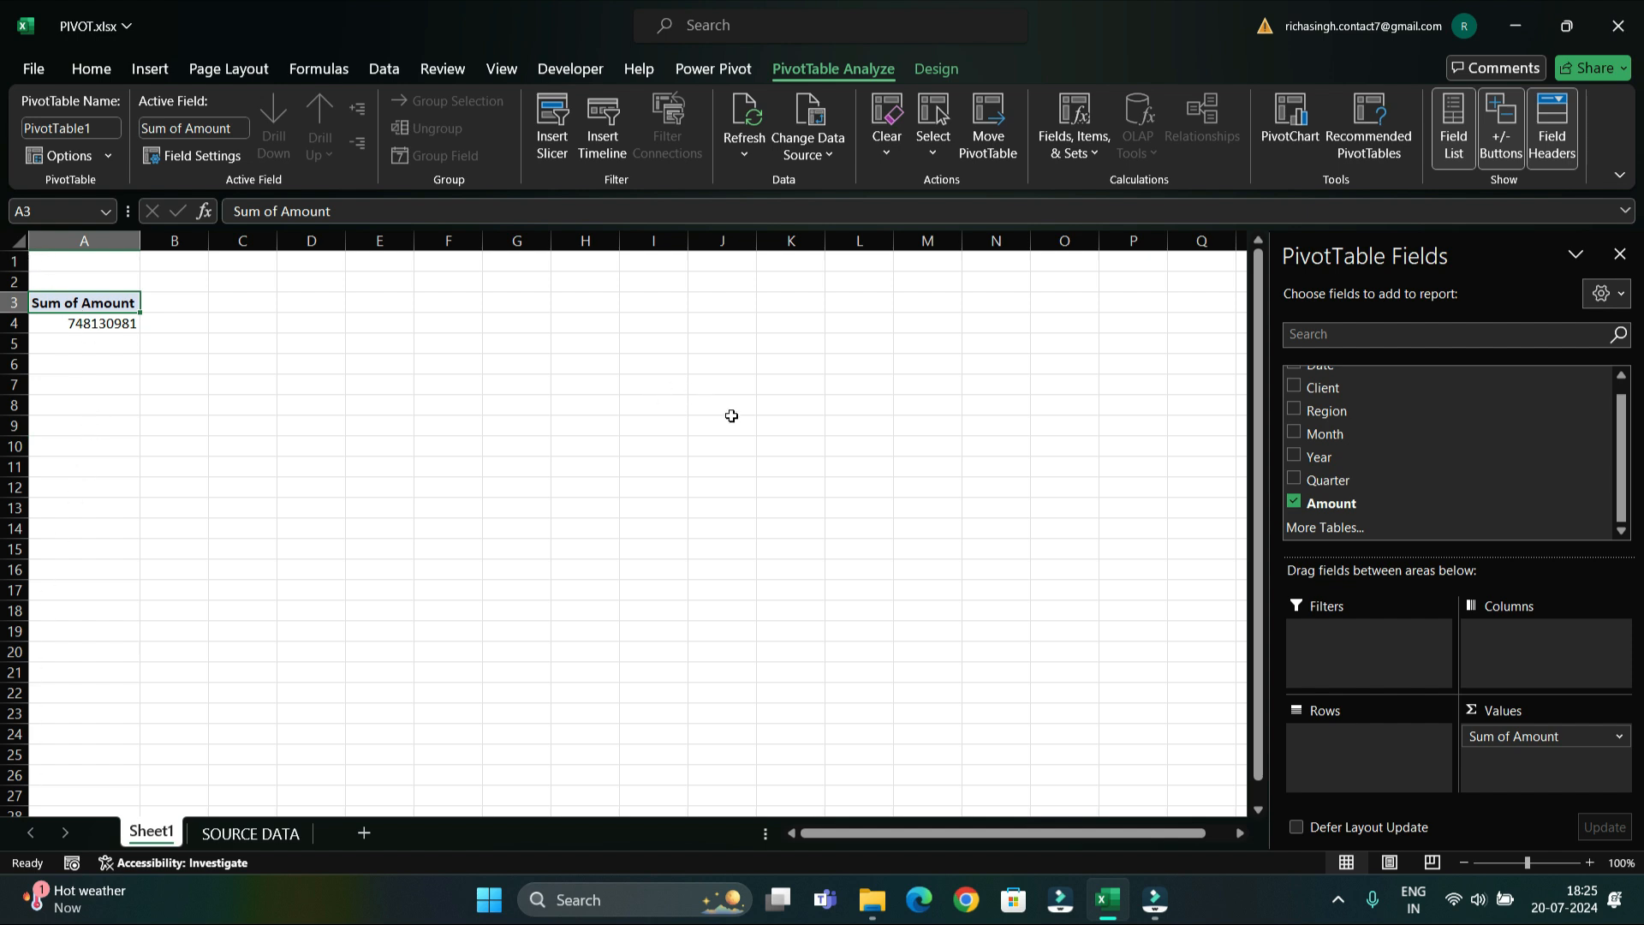
left_click_drag(1338, 389, 1370, 745)
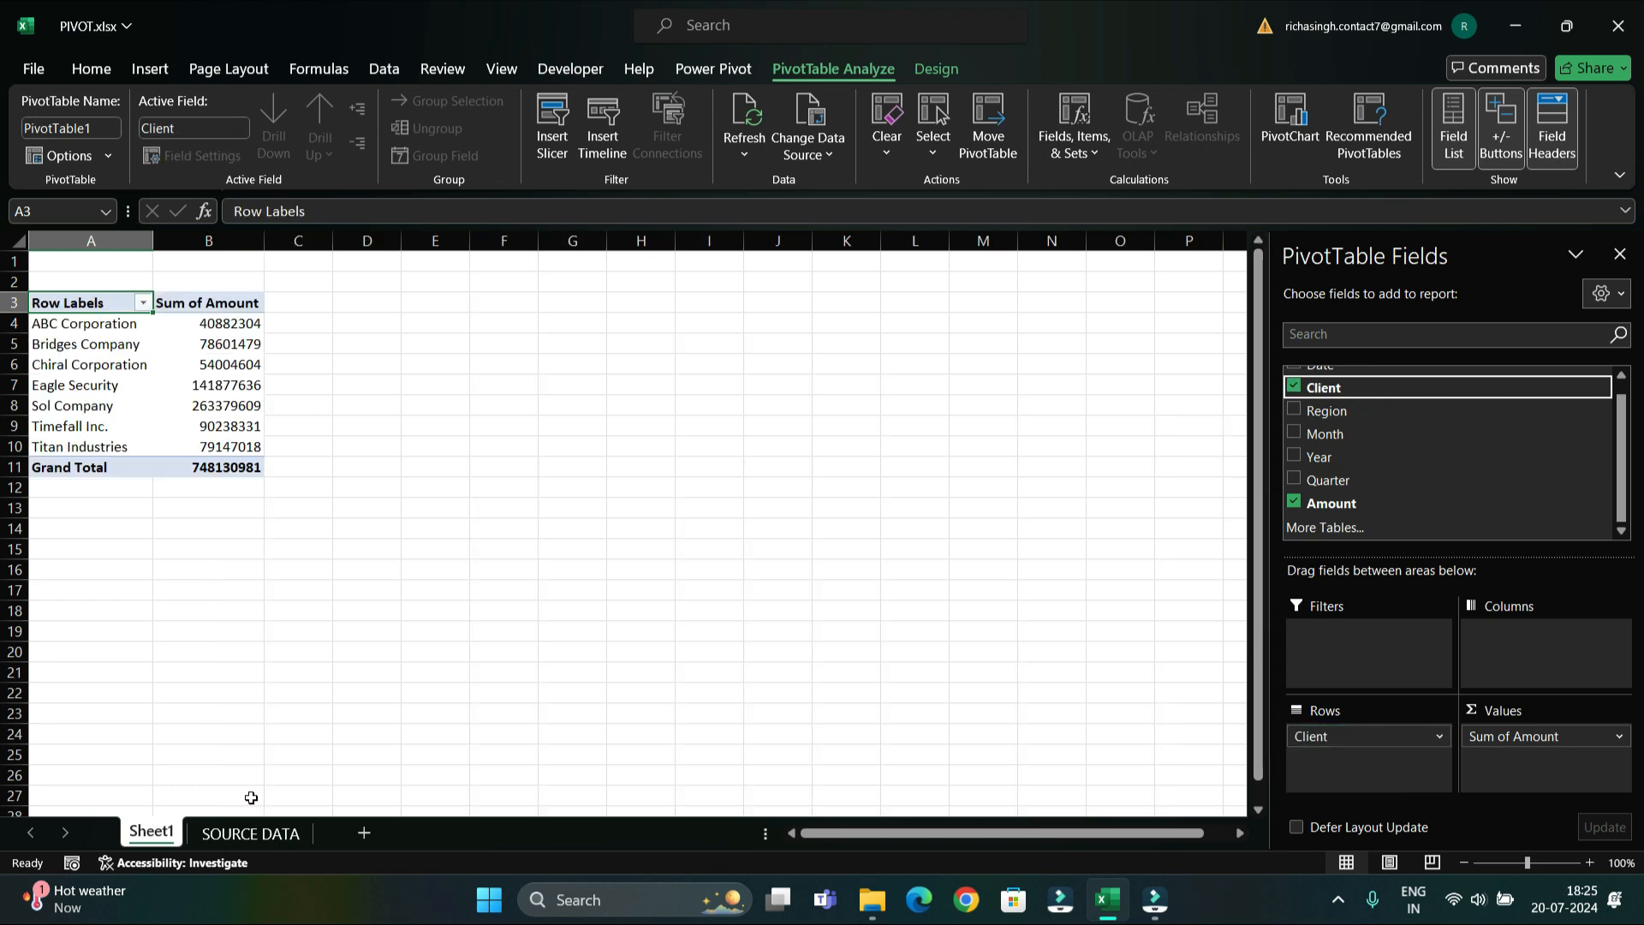
Step: Check the source data briefly, then rename the PivotTable's worksheet as PIVOT SHEET
left_click(246, 831)
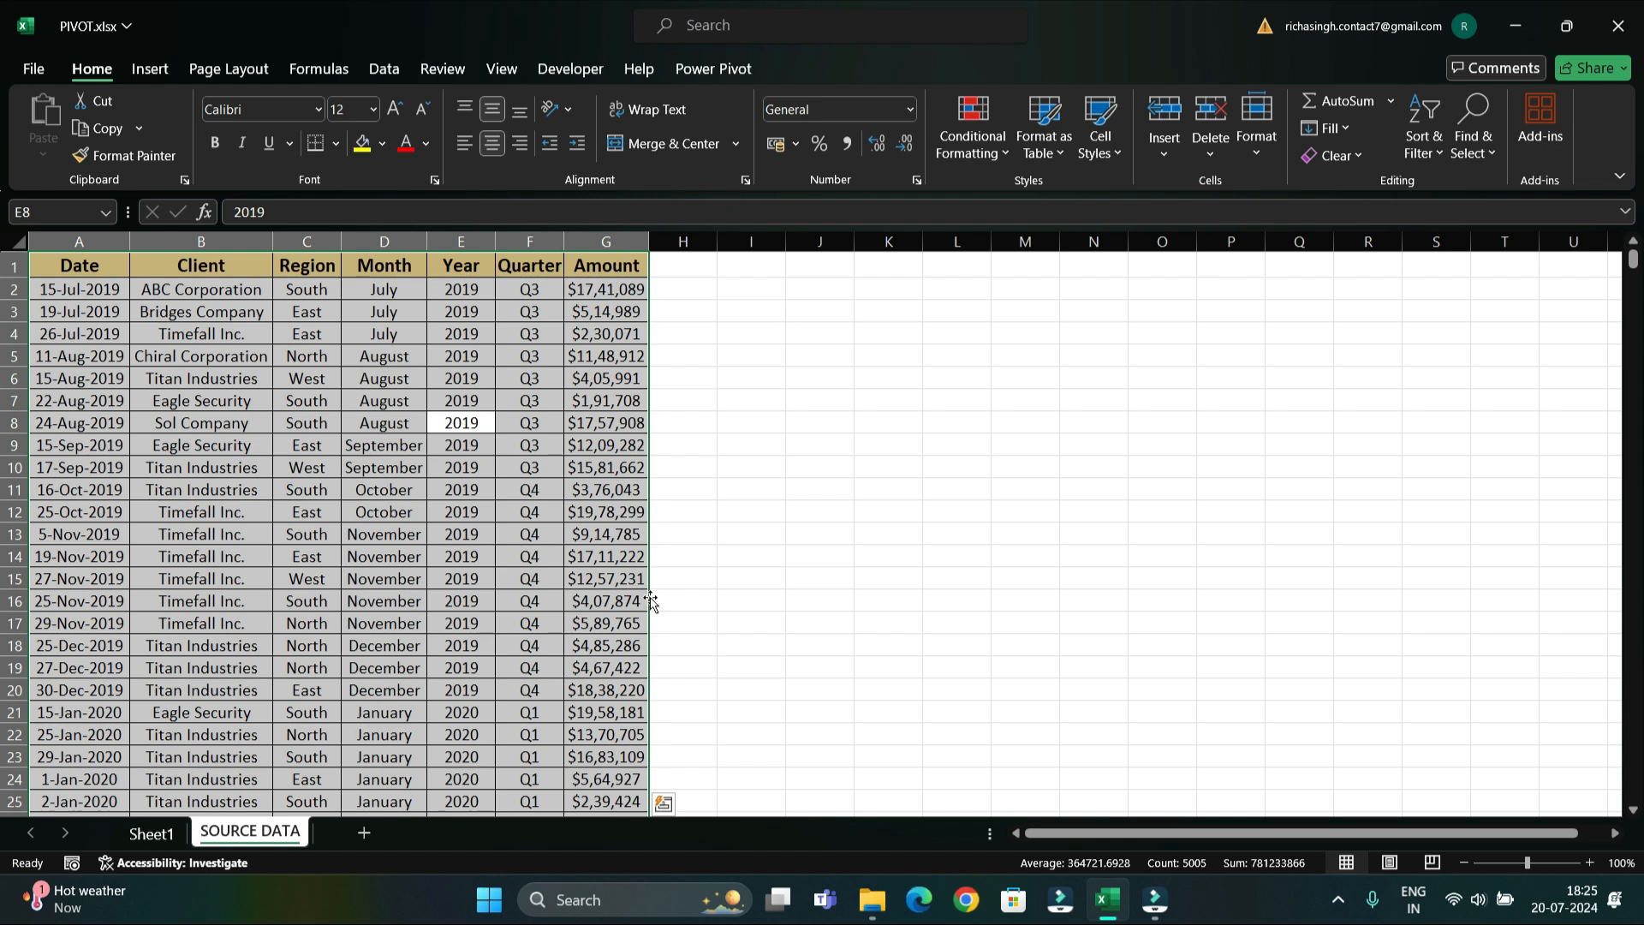
left_click(147, 834)
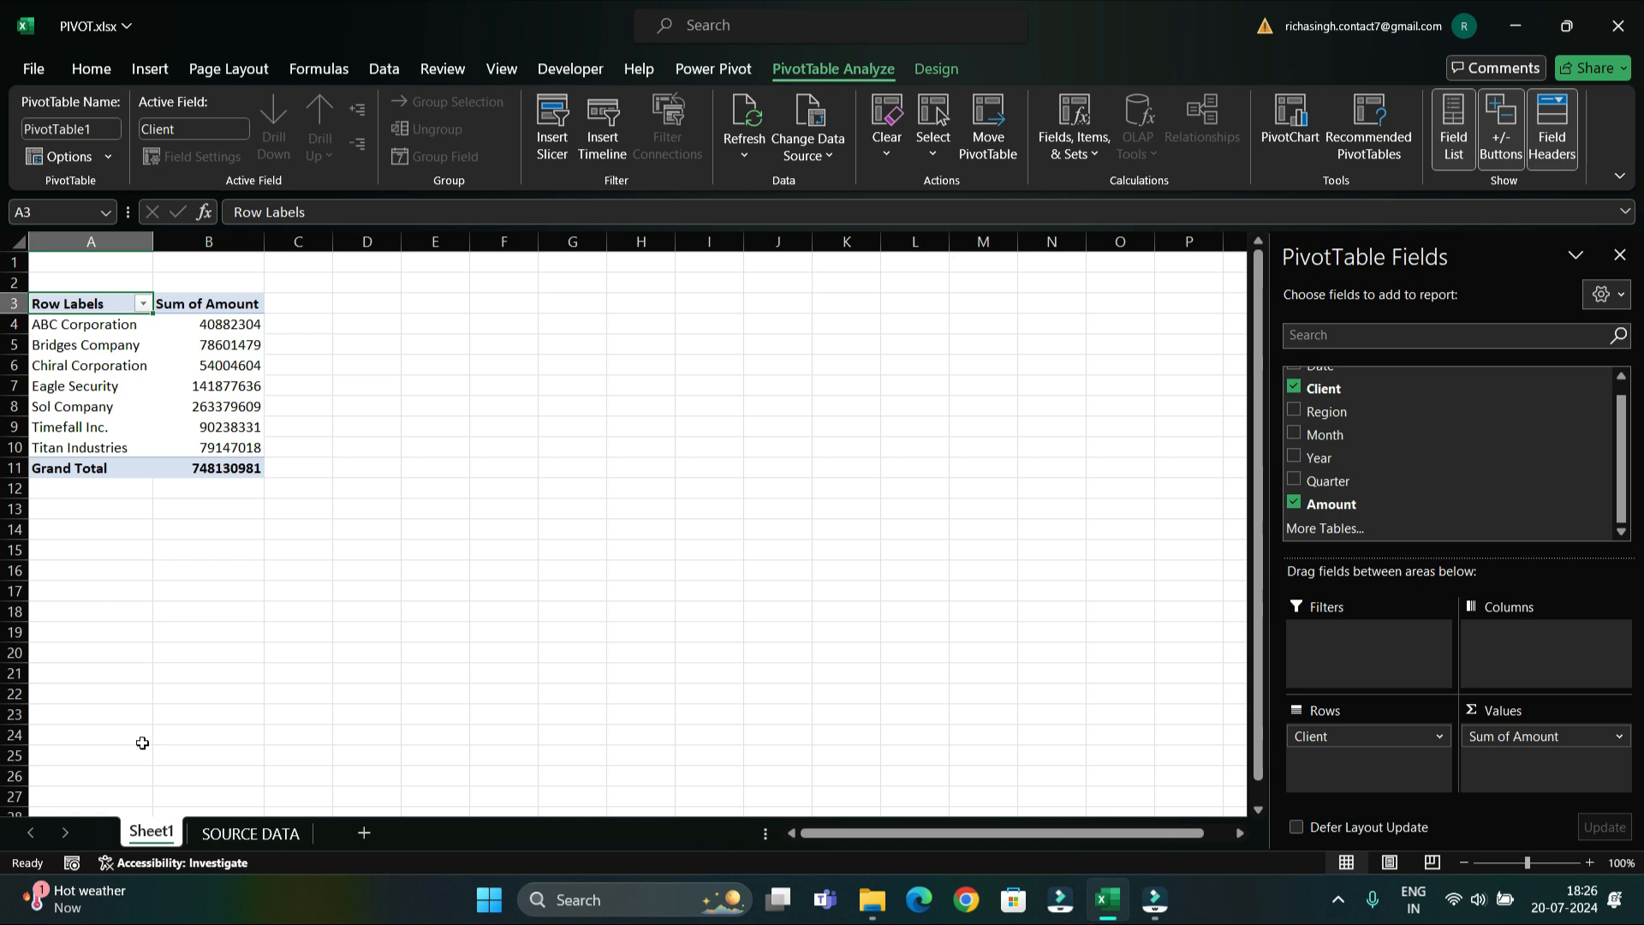
double_click(154, 832)
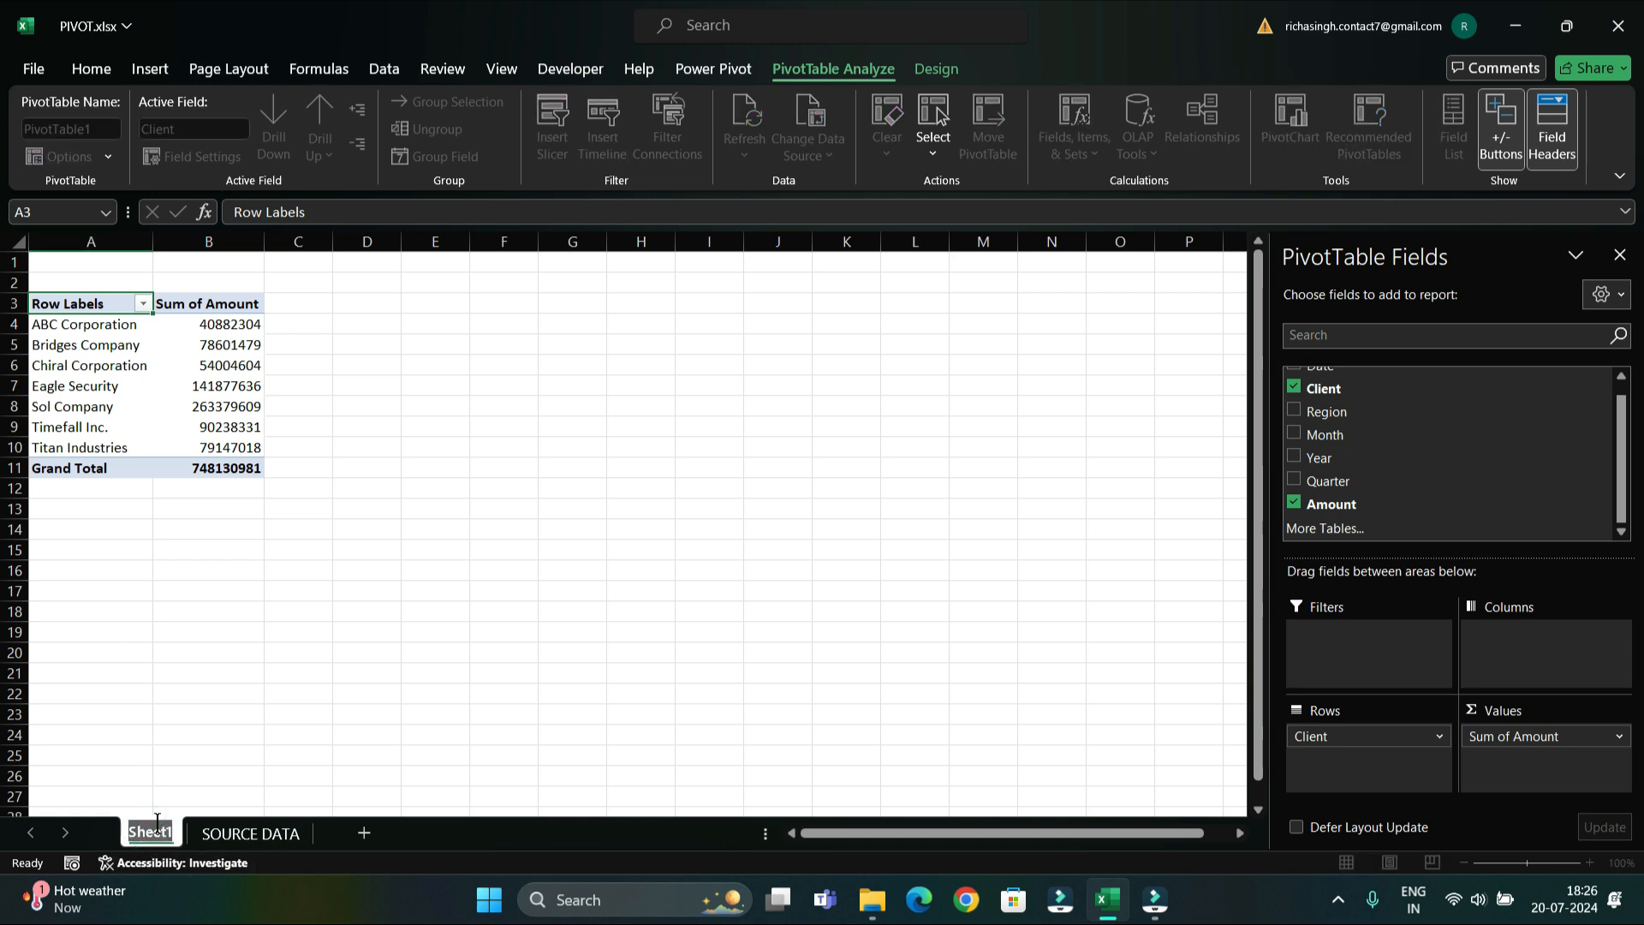
type("PIVOT SHEET")
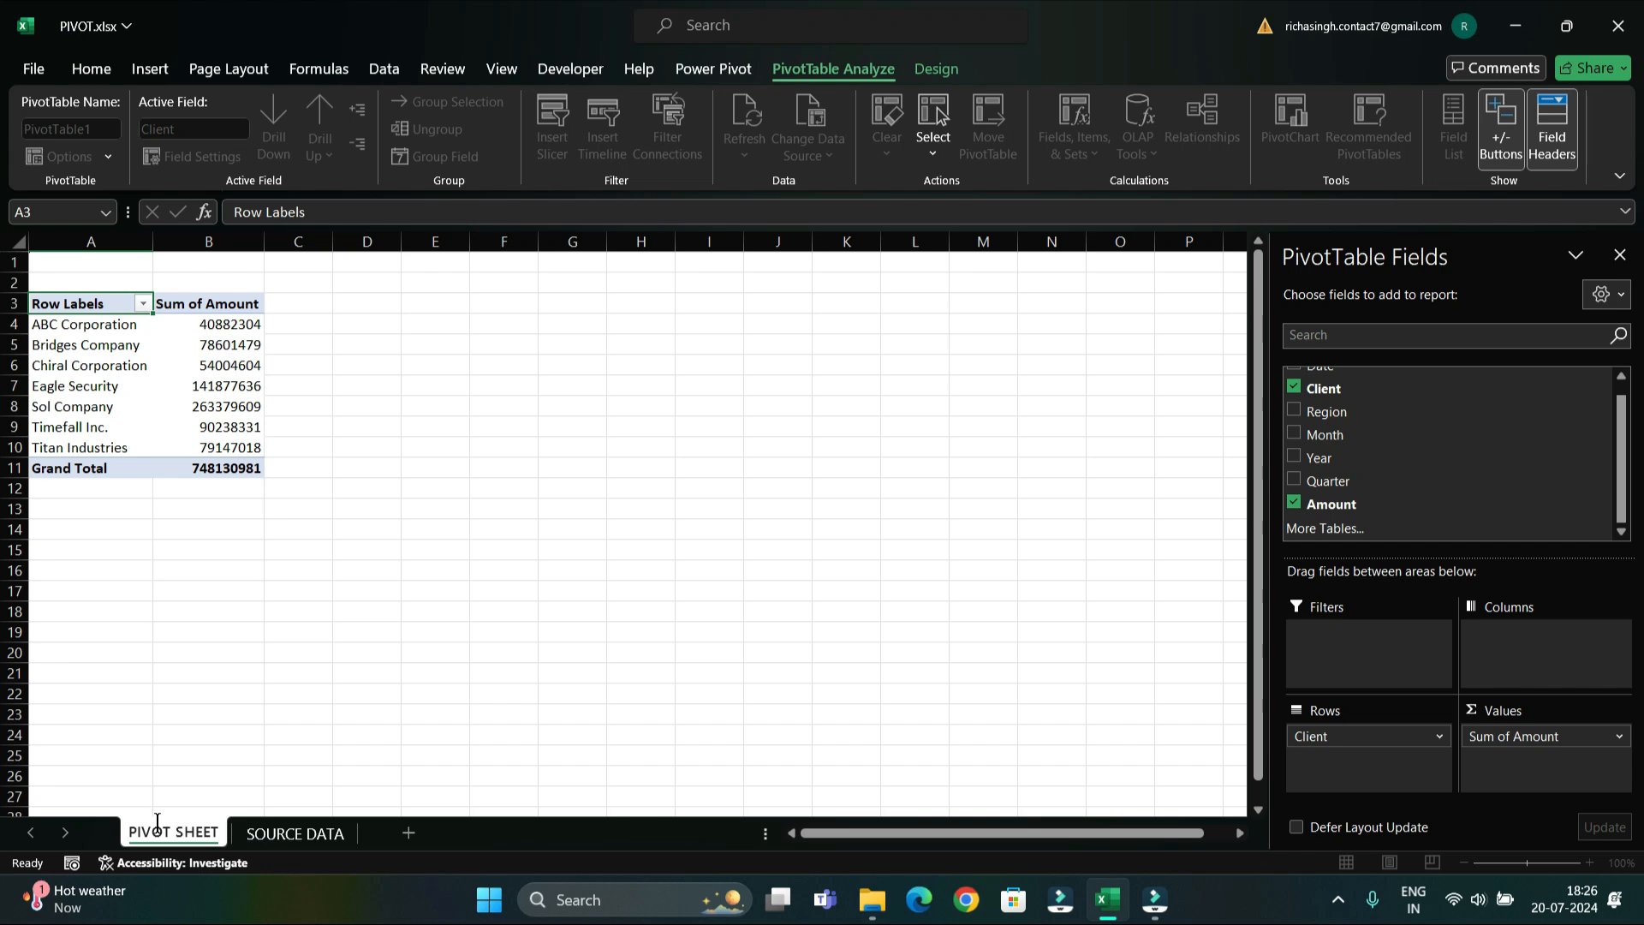
left_click(219, 759)
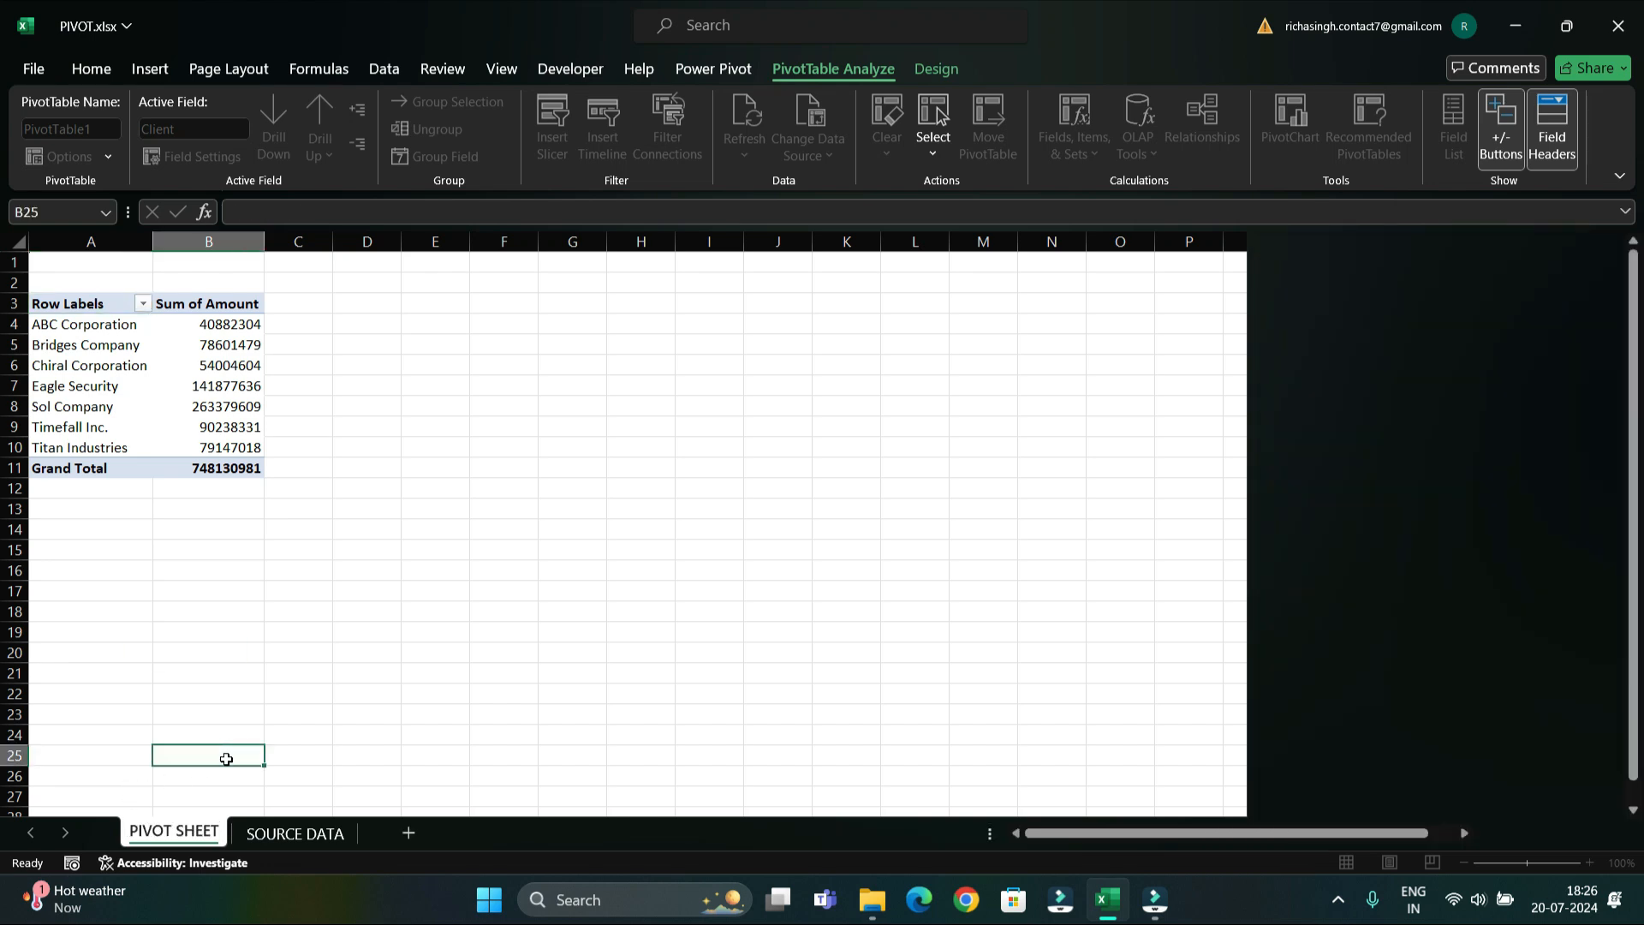
Step: Review the client names and their summed amounts in the PivotTable
left_click(104, 338)
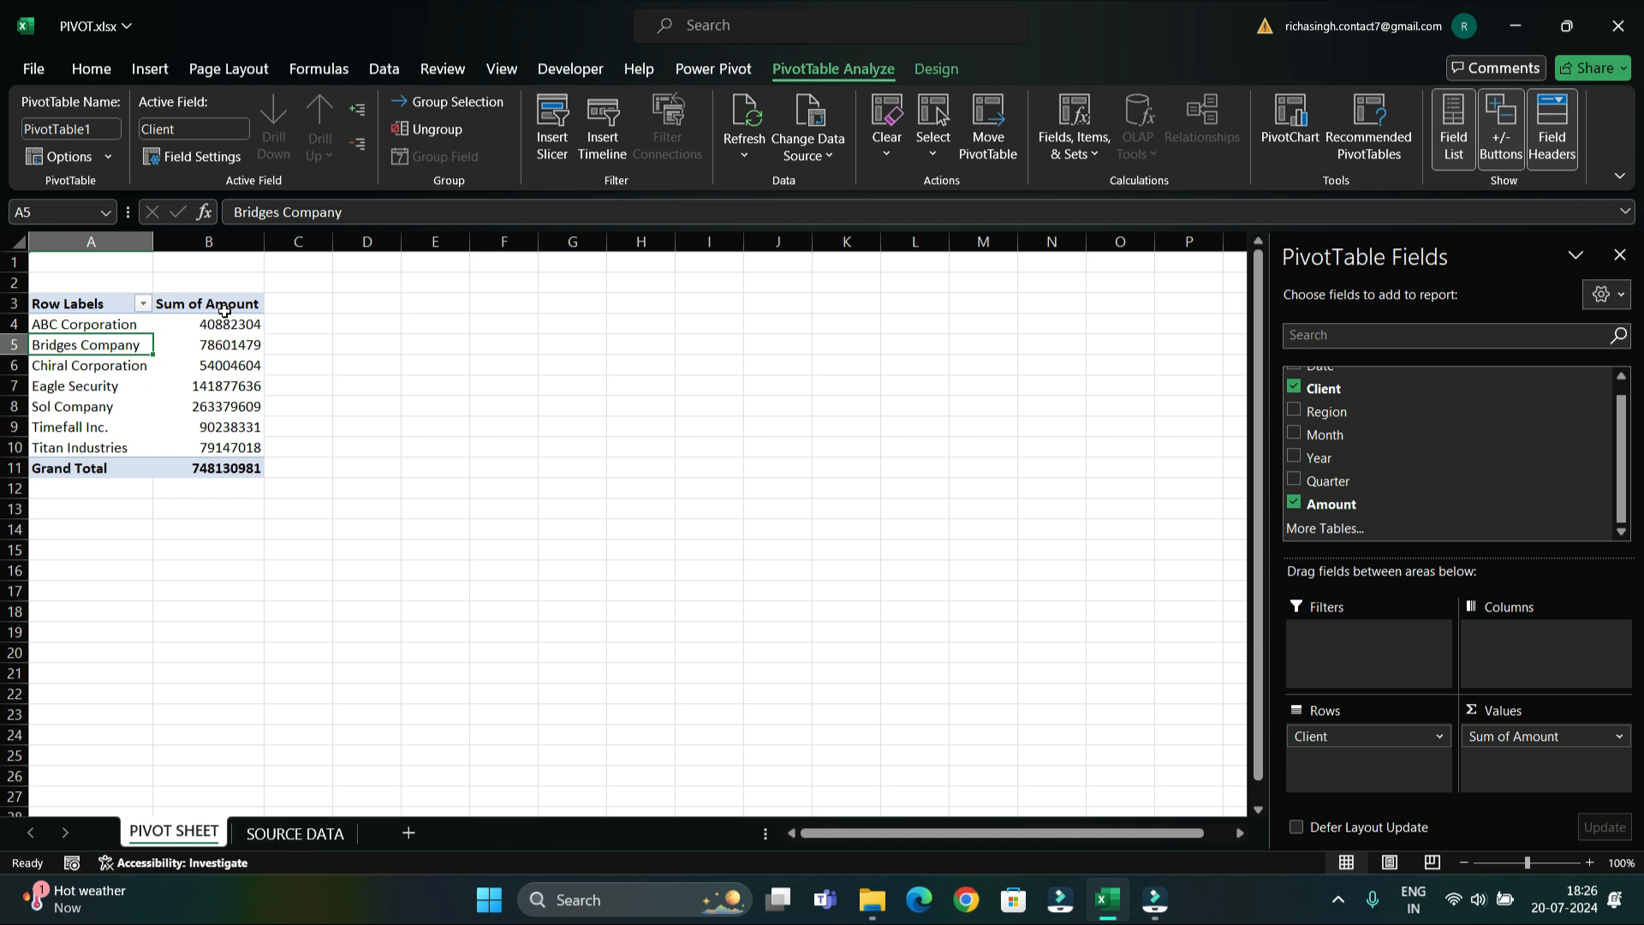
left_click_drag(229, 324, 230, 455)
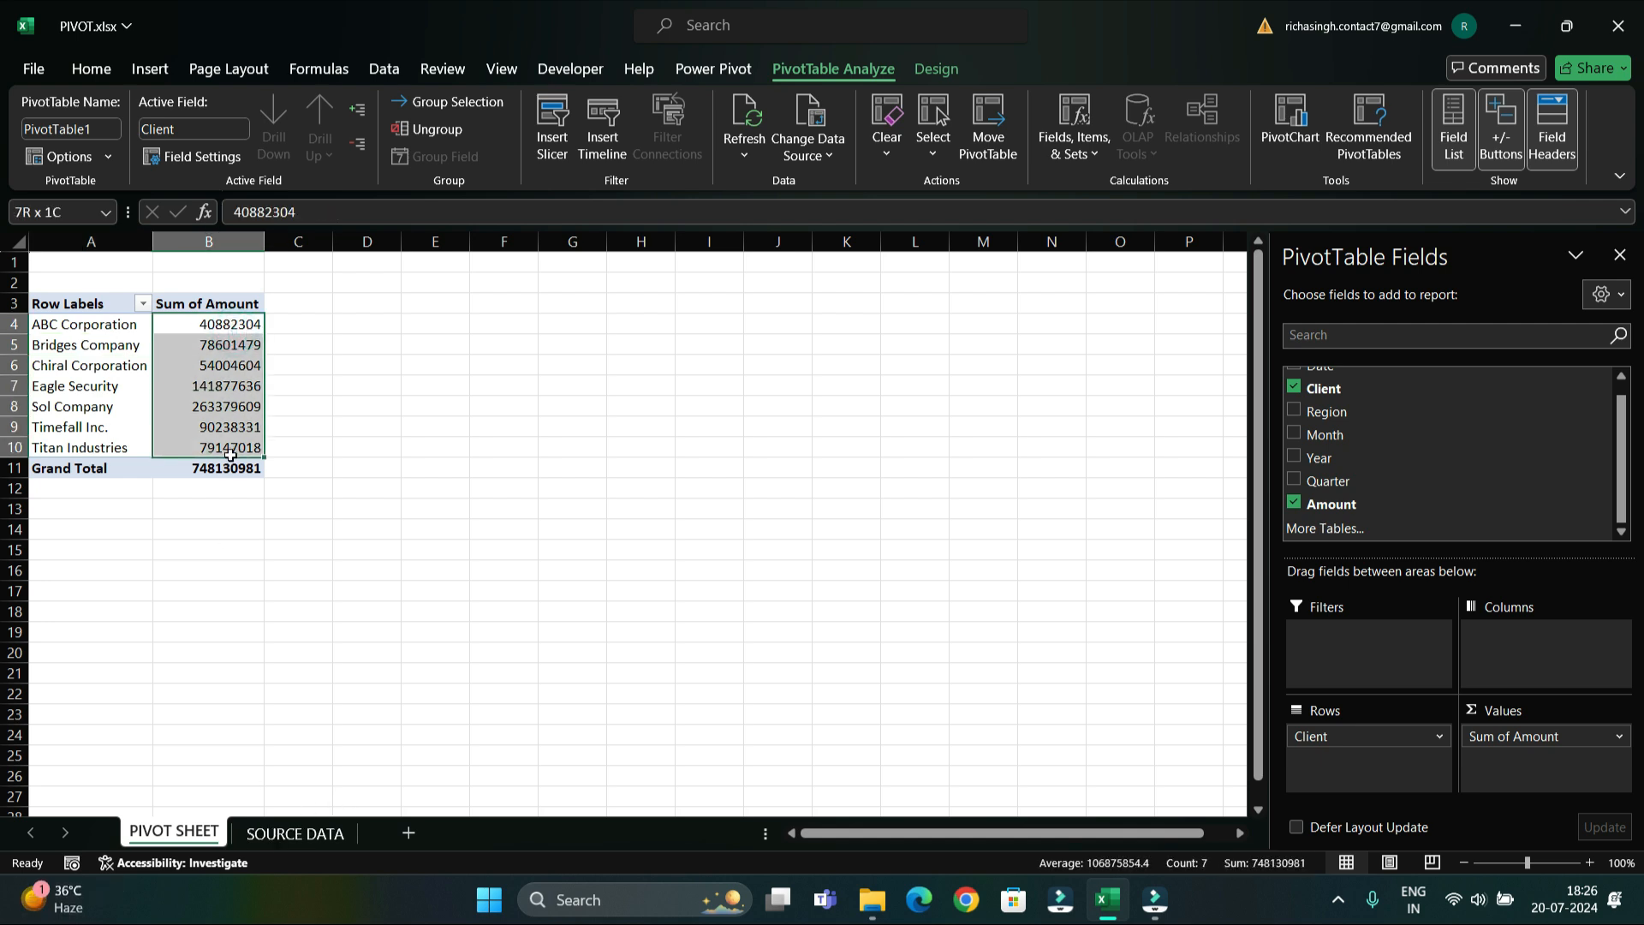
left_click(322, 405)
left_click(111, 376)
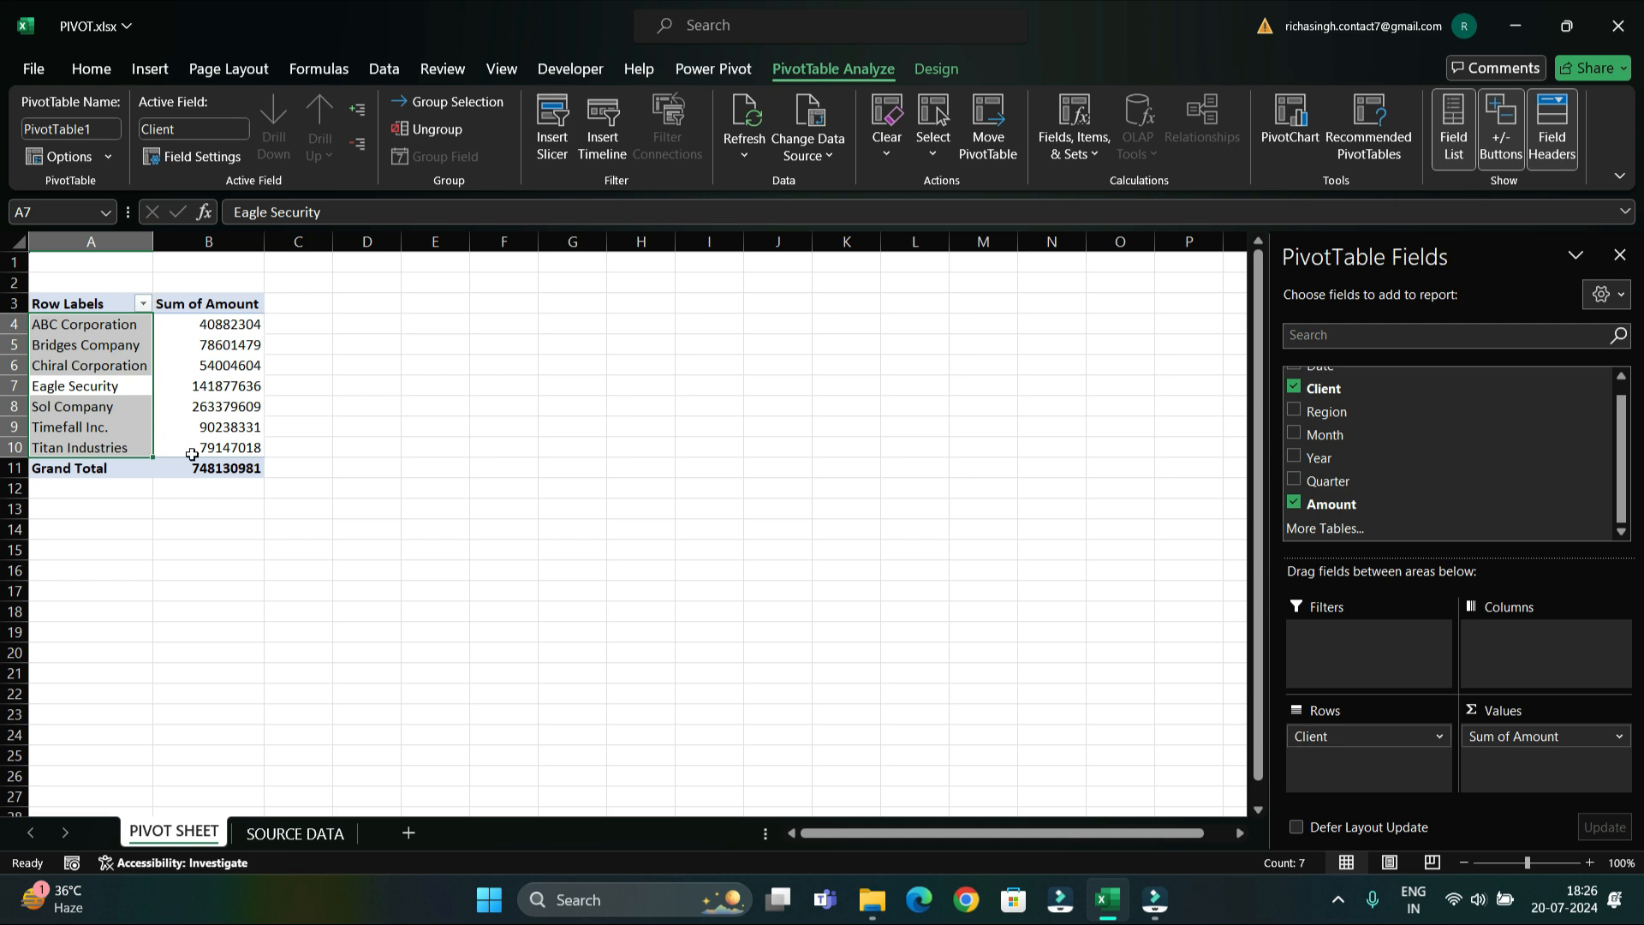
left_click(131, 557)
left_click(77, 332)
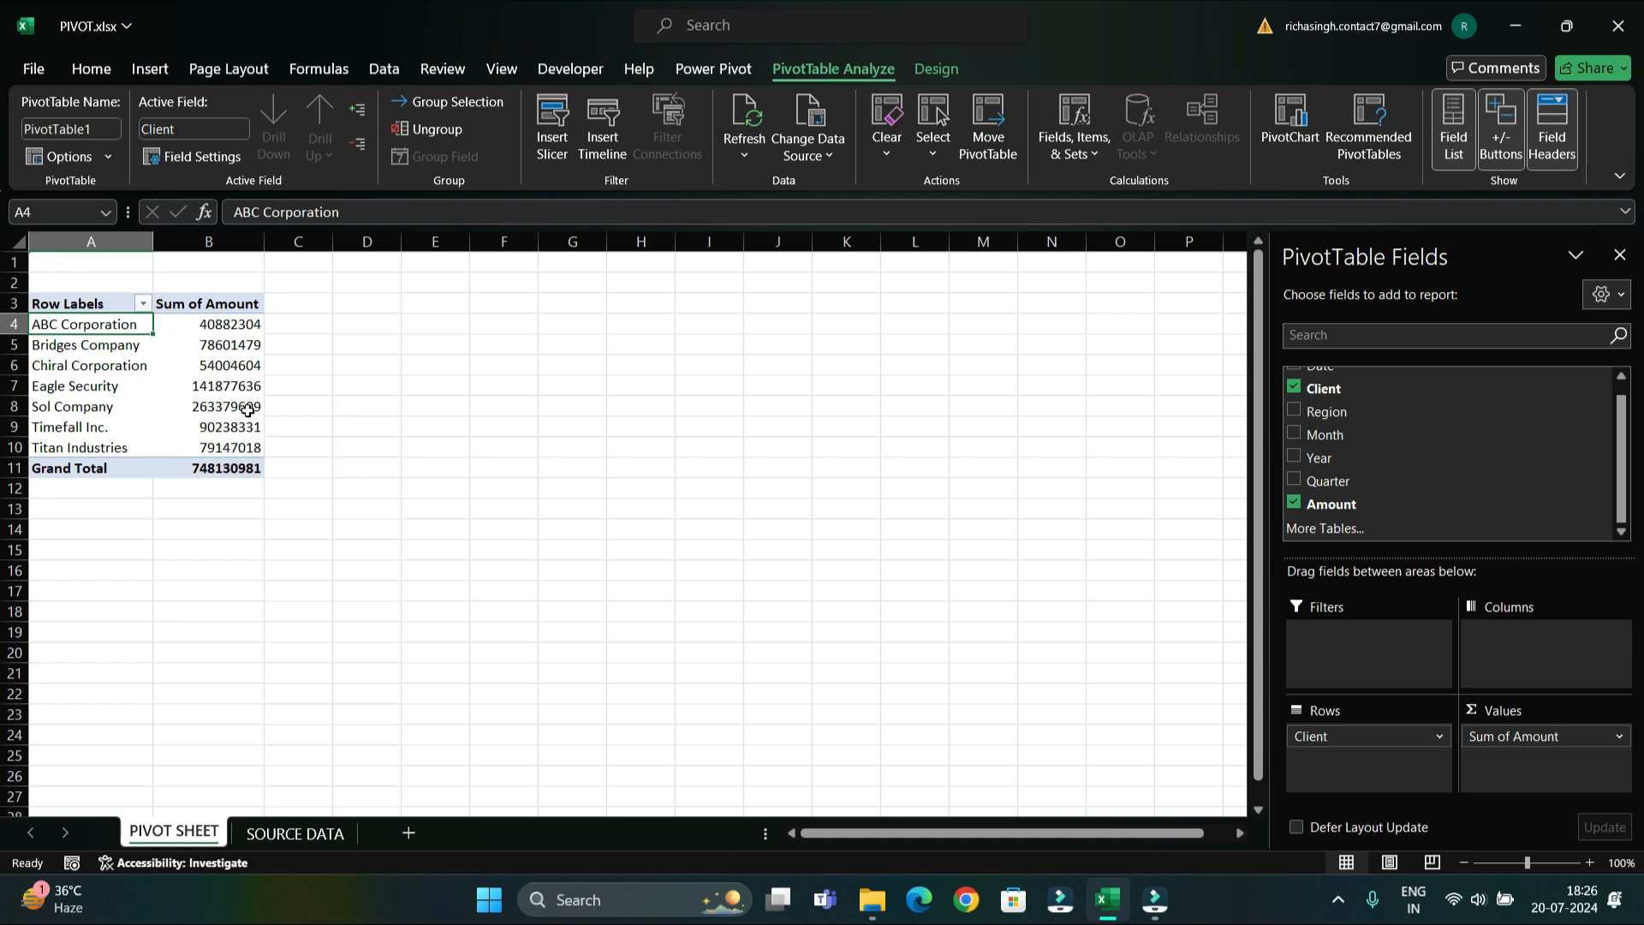
Step: Sort the PivotTable's clients by Sum of Amount from largest to smallest
left_click(214, 326)
right_click(225, 317)
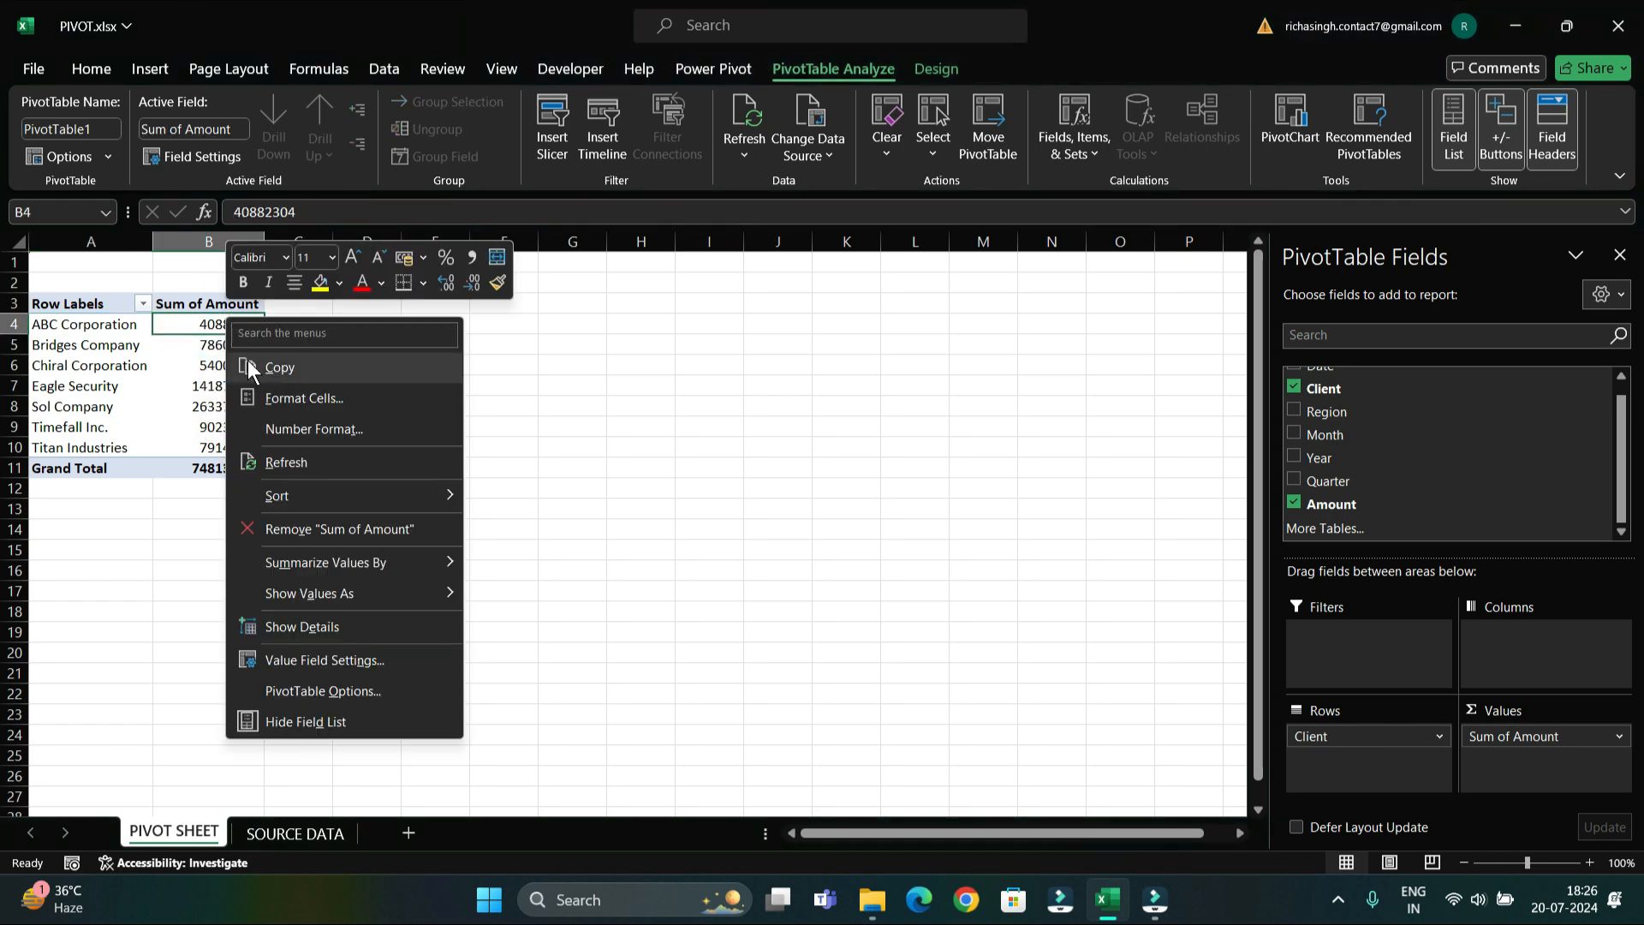
mouse_move(307, 506)
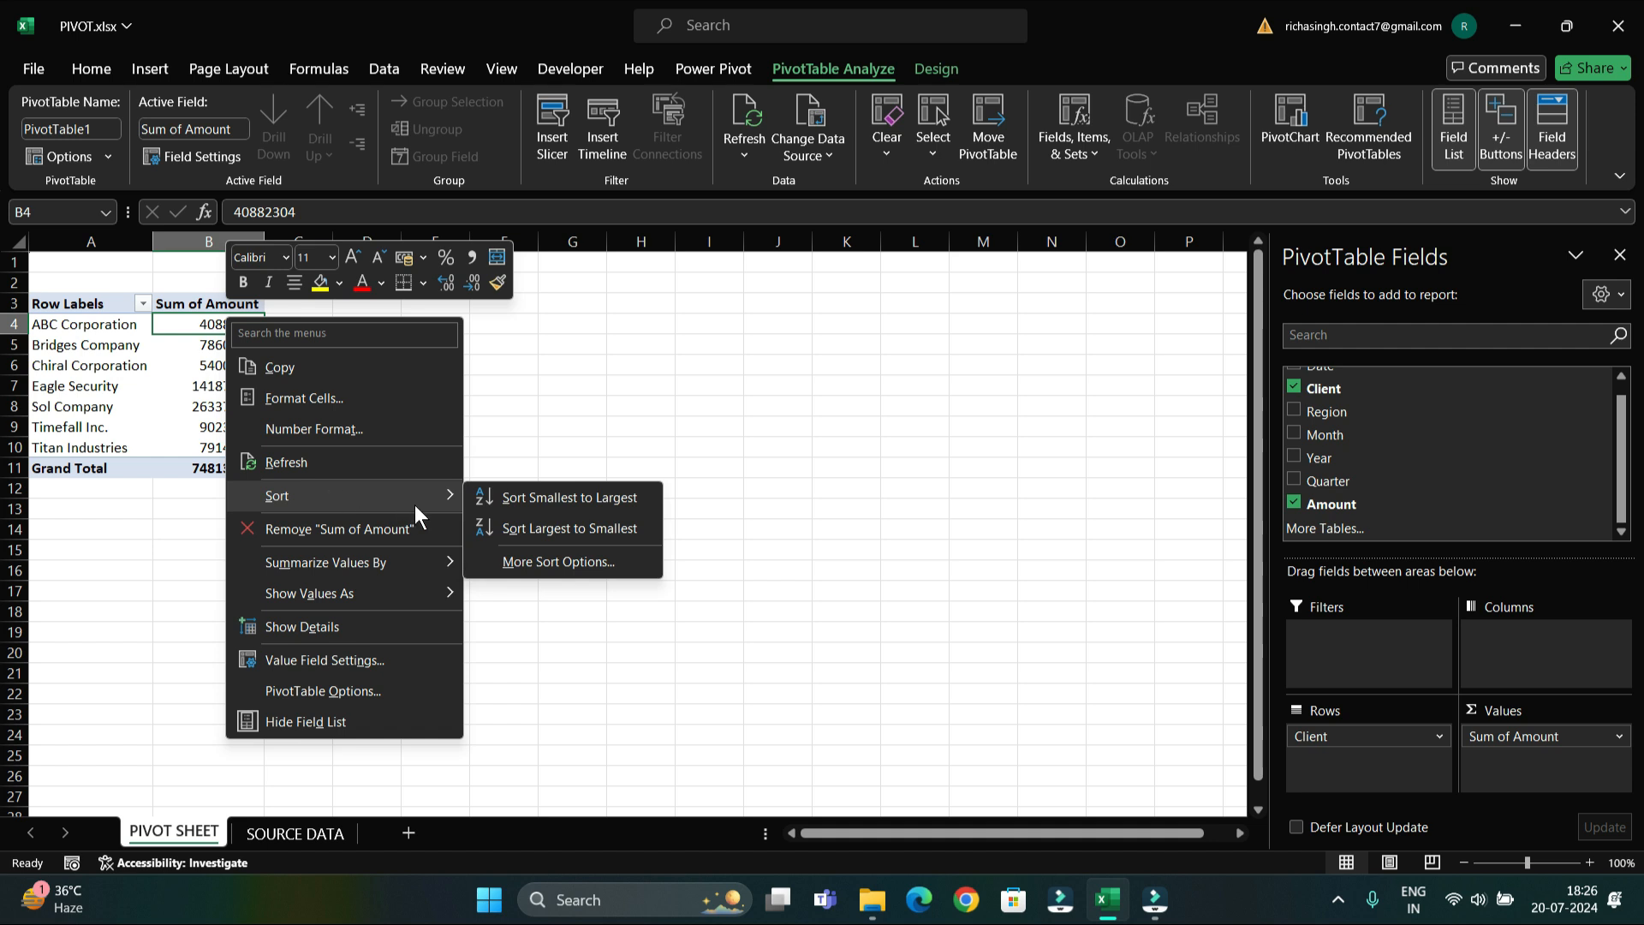
left_click(579, 535)
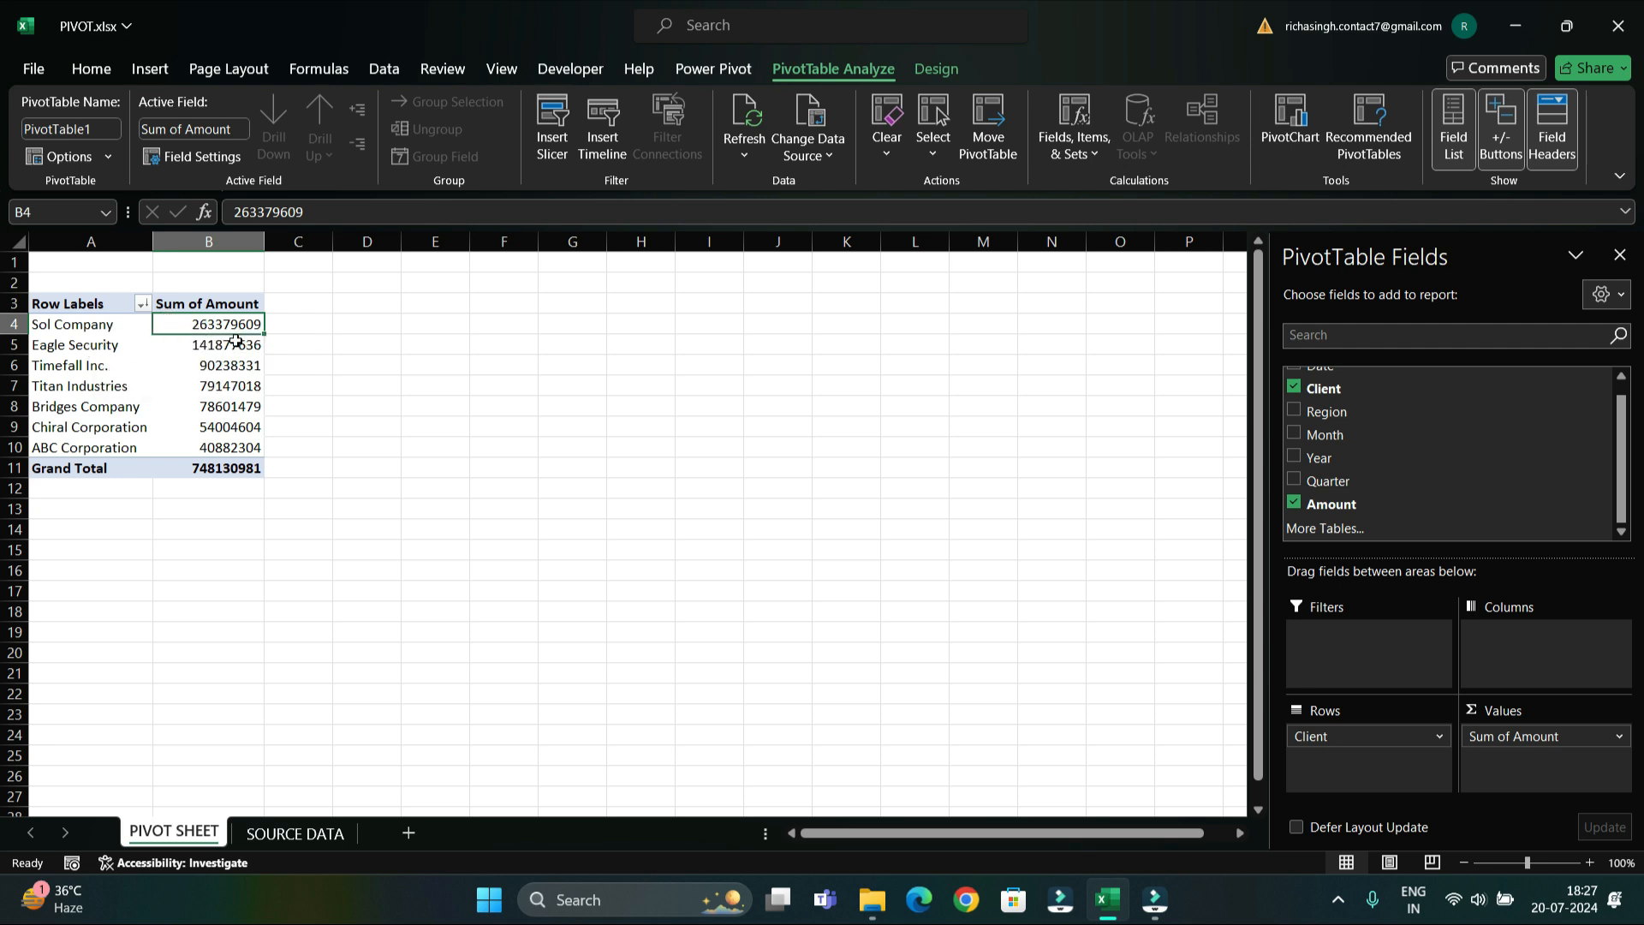
Step: Look through the SOURCE DATA sheet down to its last row and return to the PivotTable
left_click(301, 835)
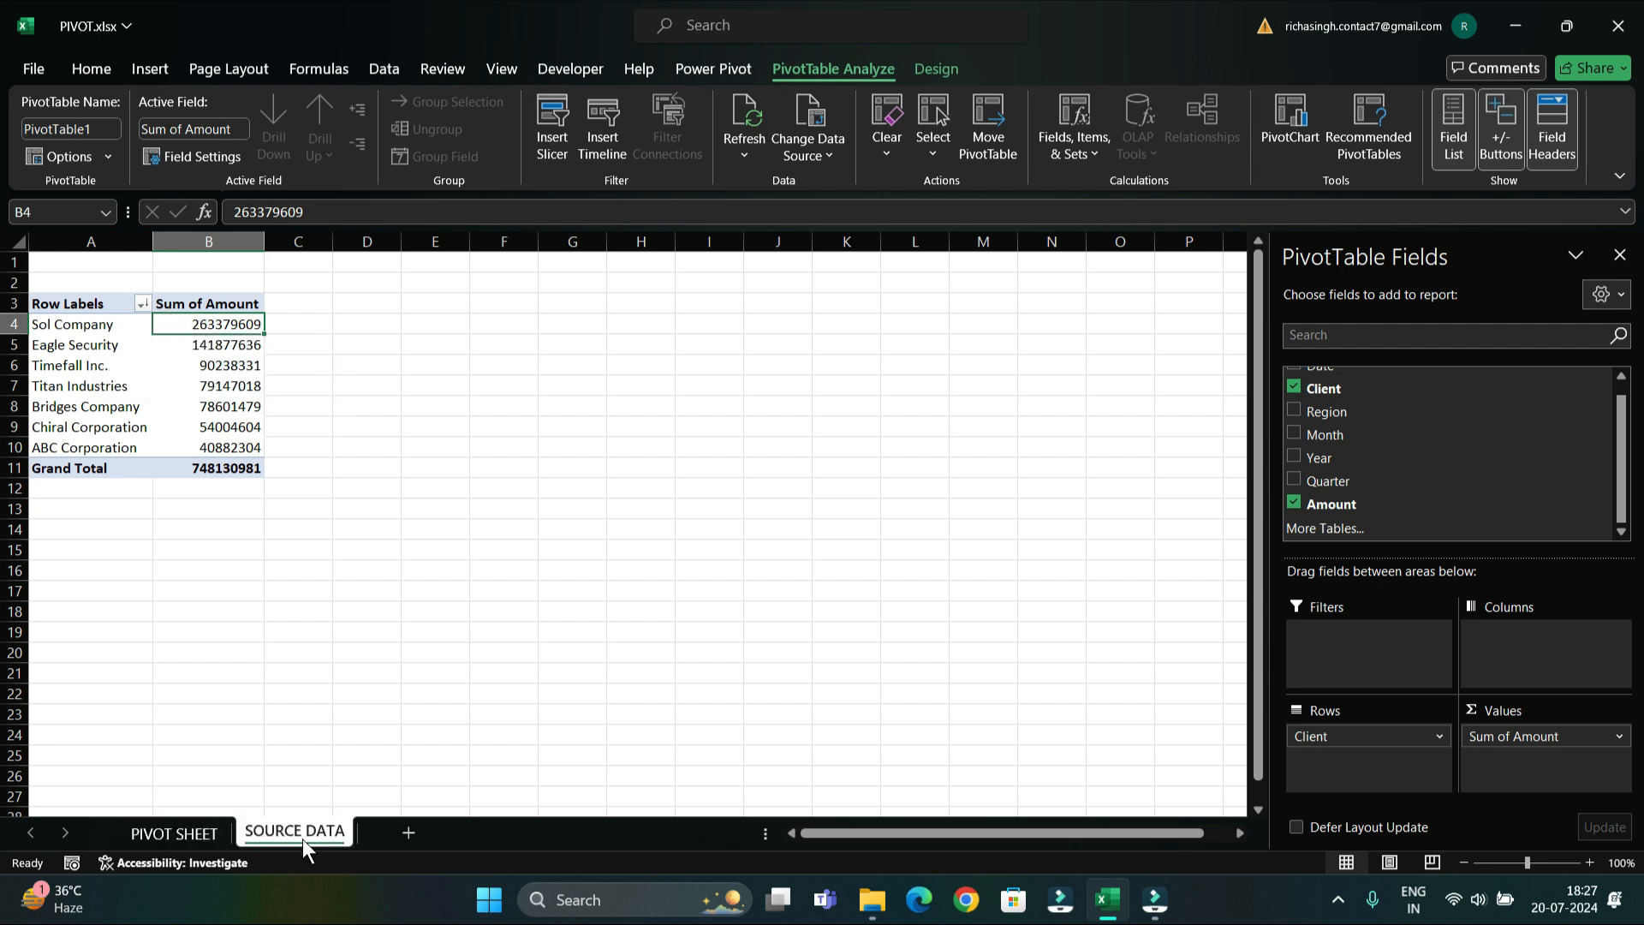
scroll(352, 547, "down", 12)
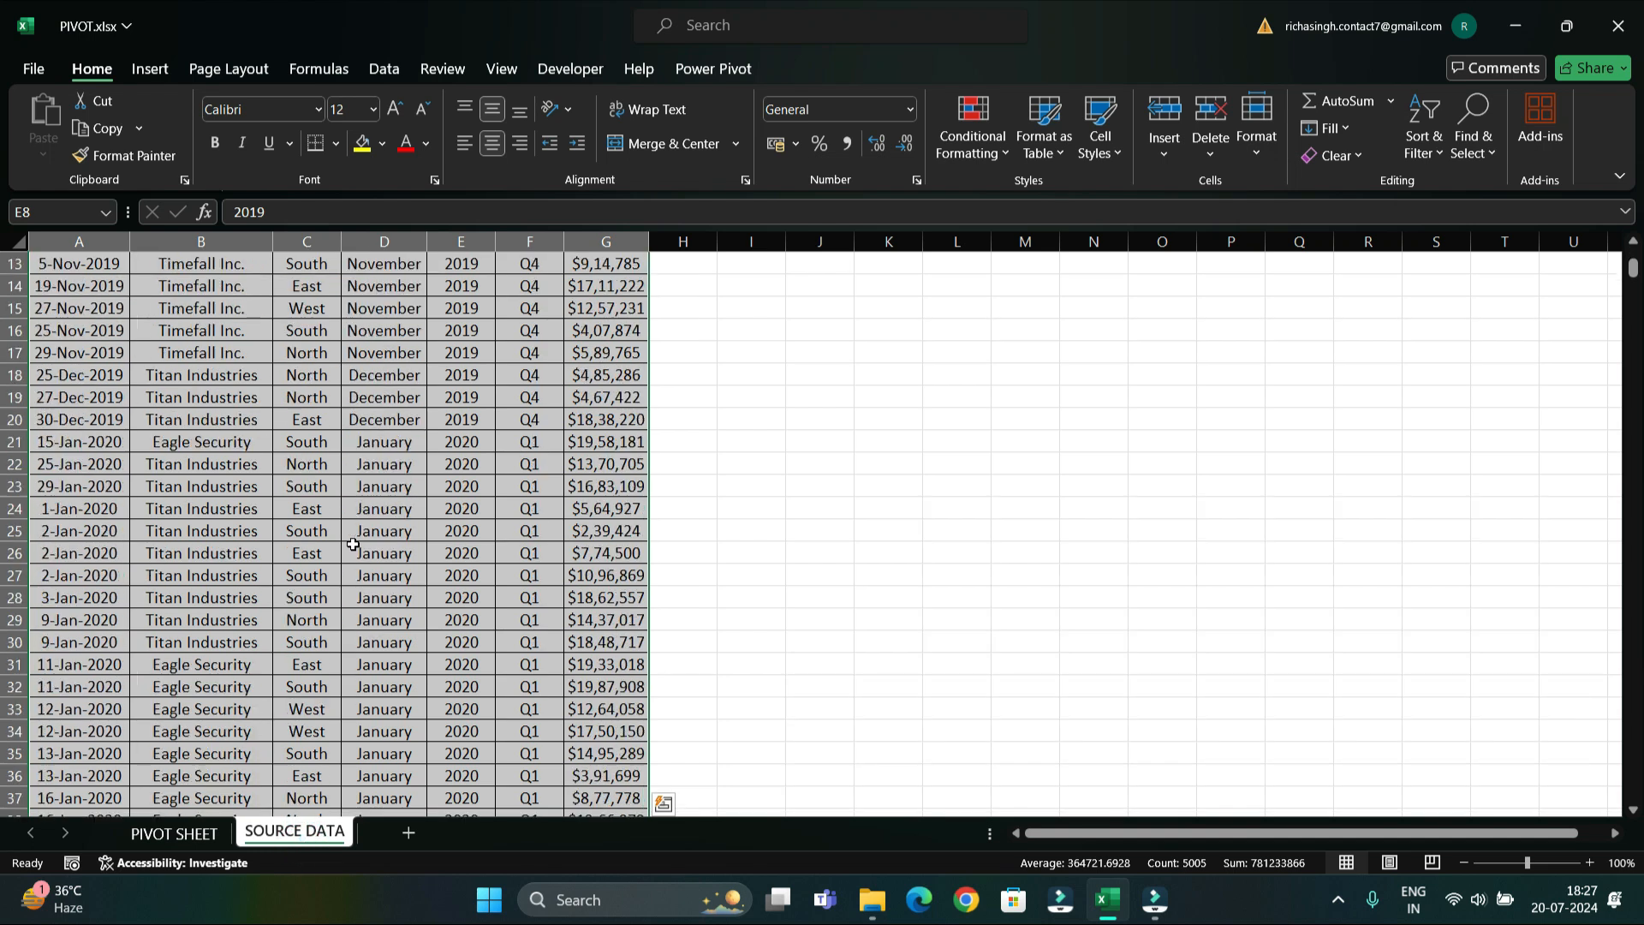
scroll(352, 546, "down", 3)
key("ctrl+Down")
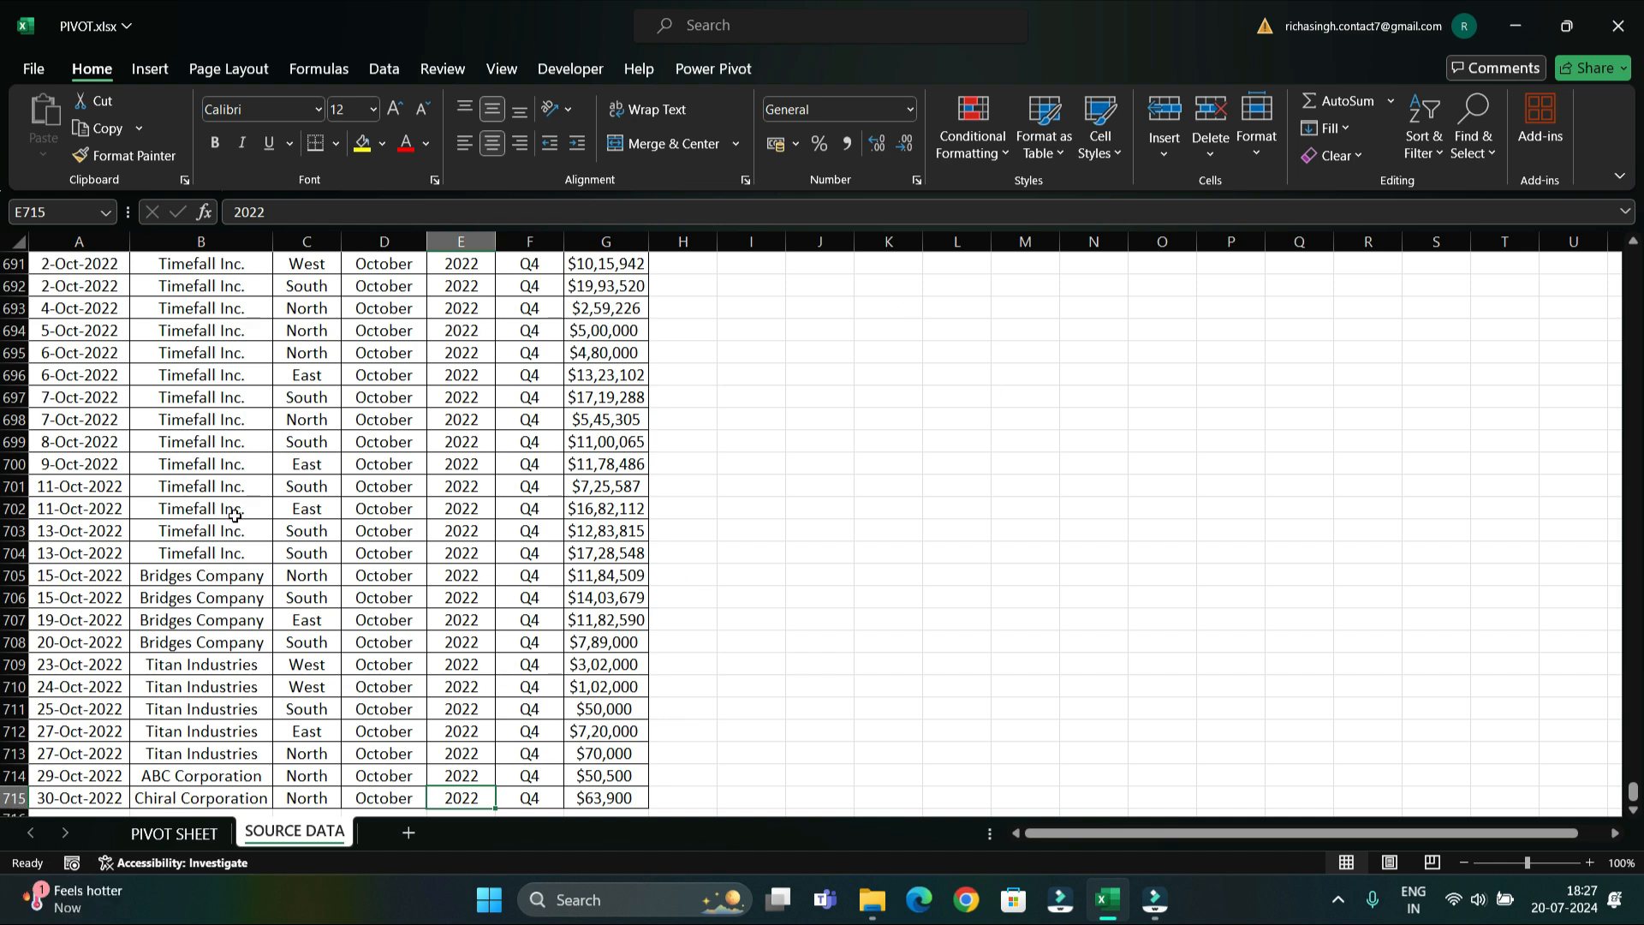
scroll(462, 486, "up", 16)
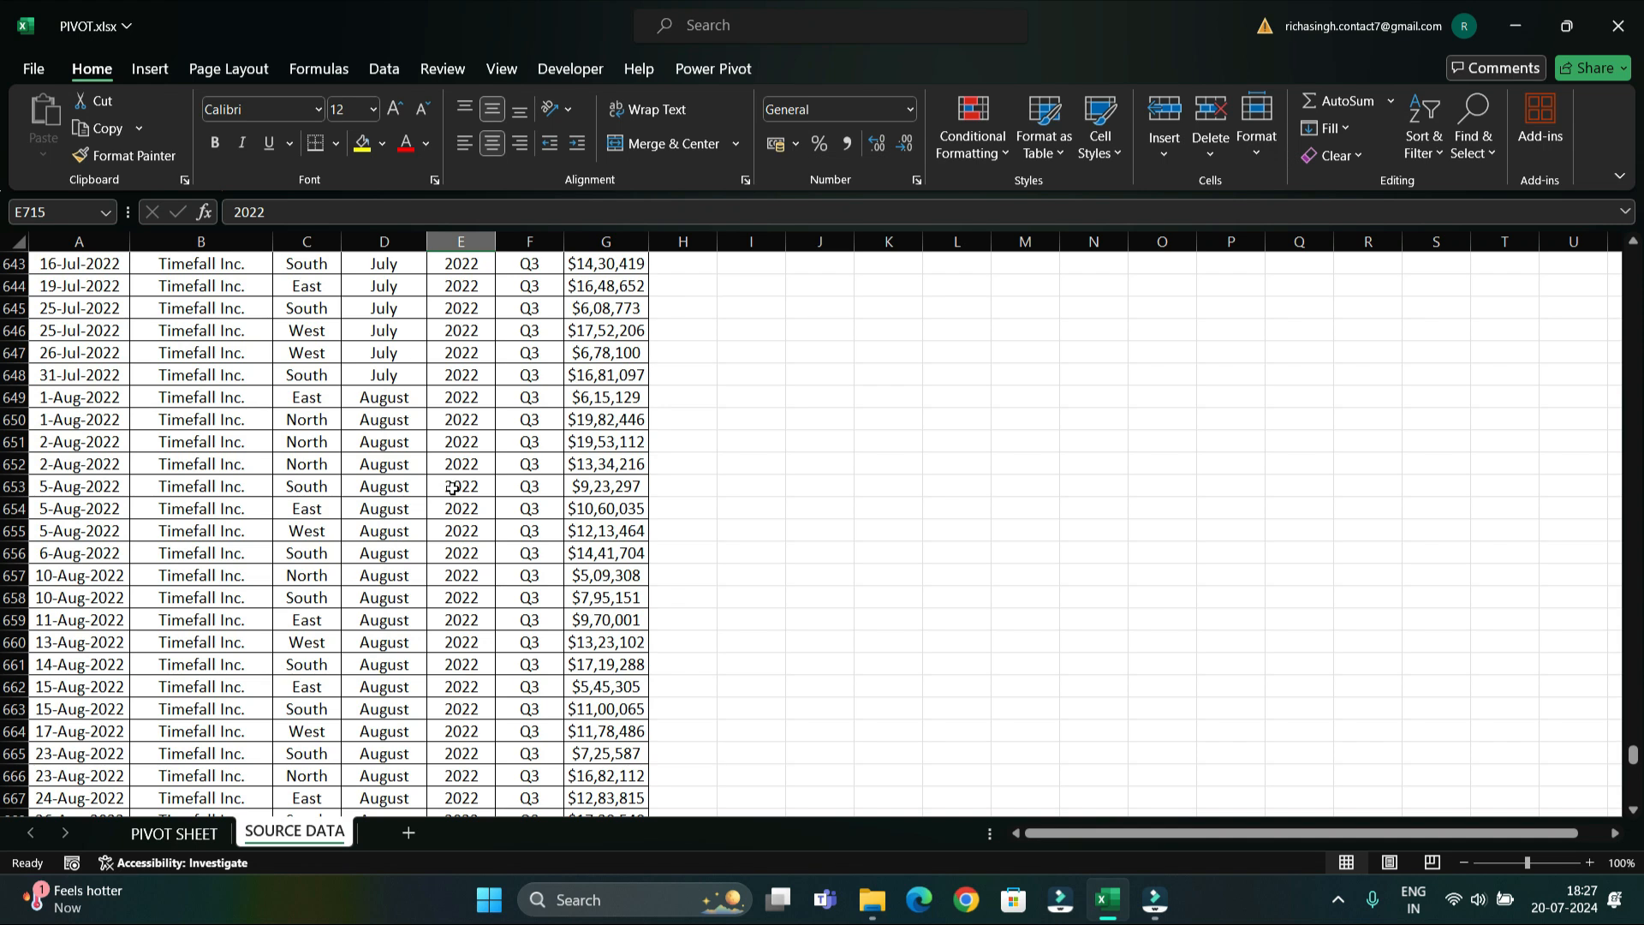
scroll(318, 711, "up", 2)
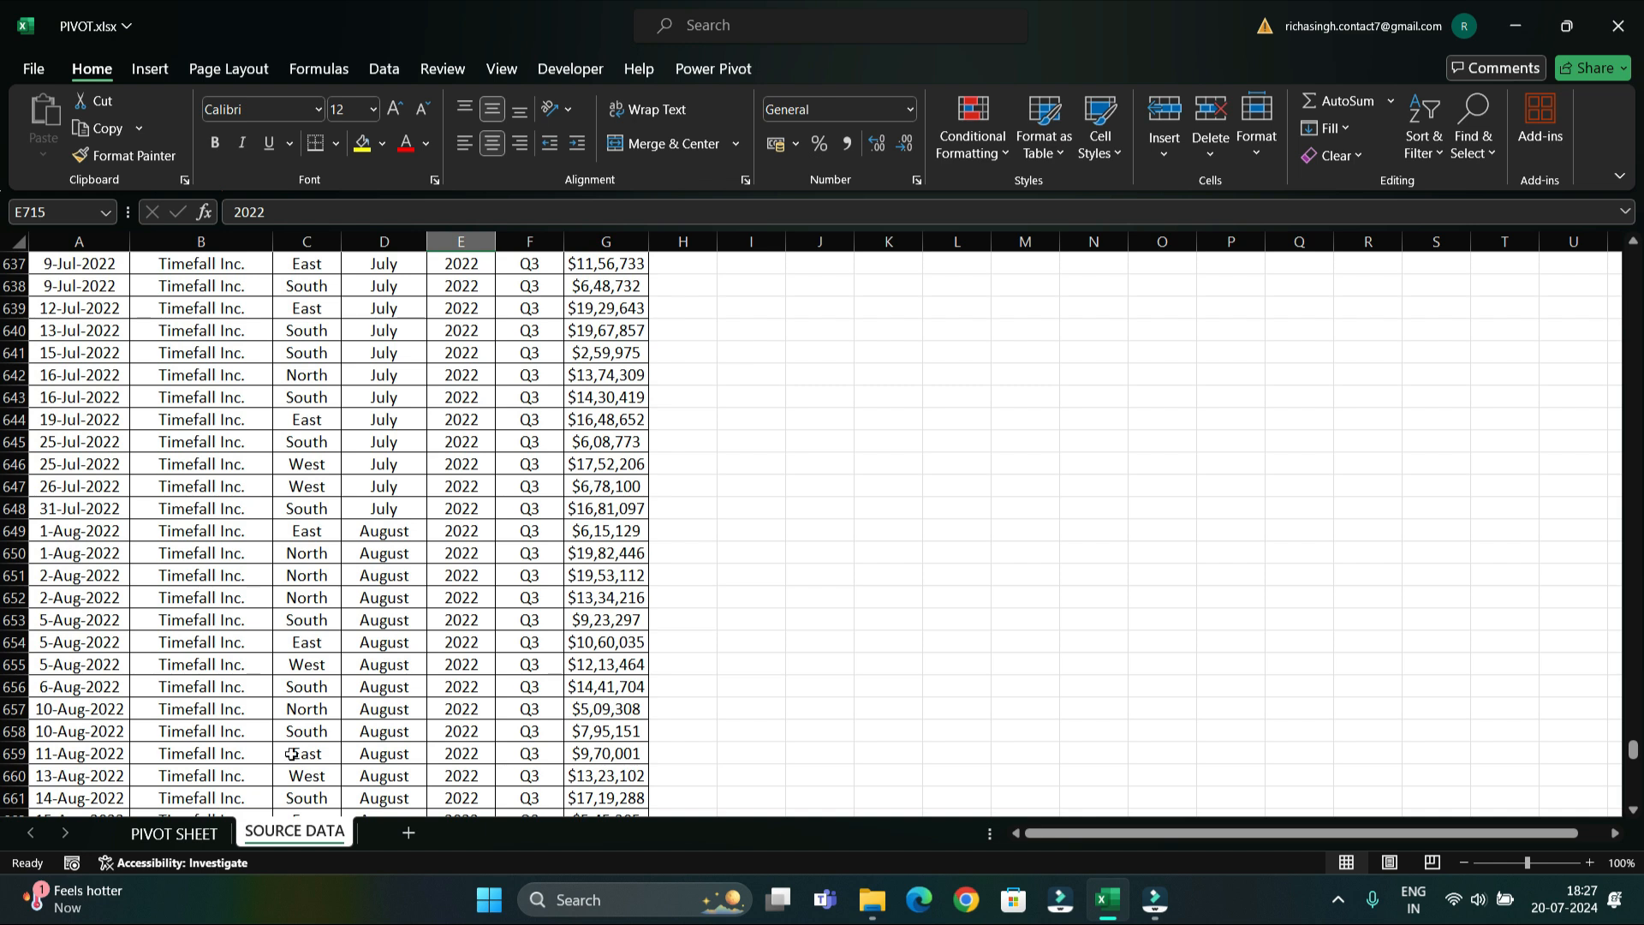
left_click(191, 846)
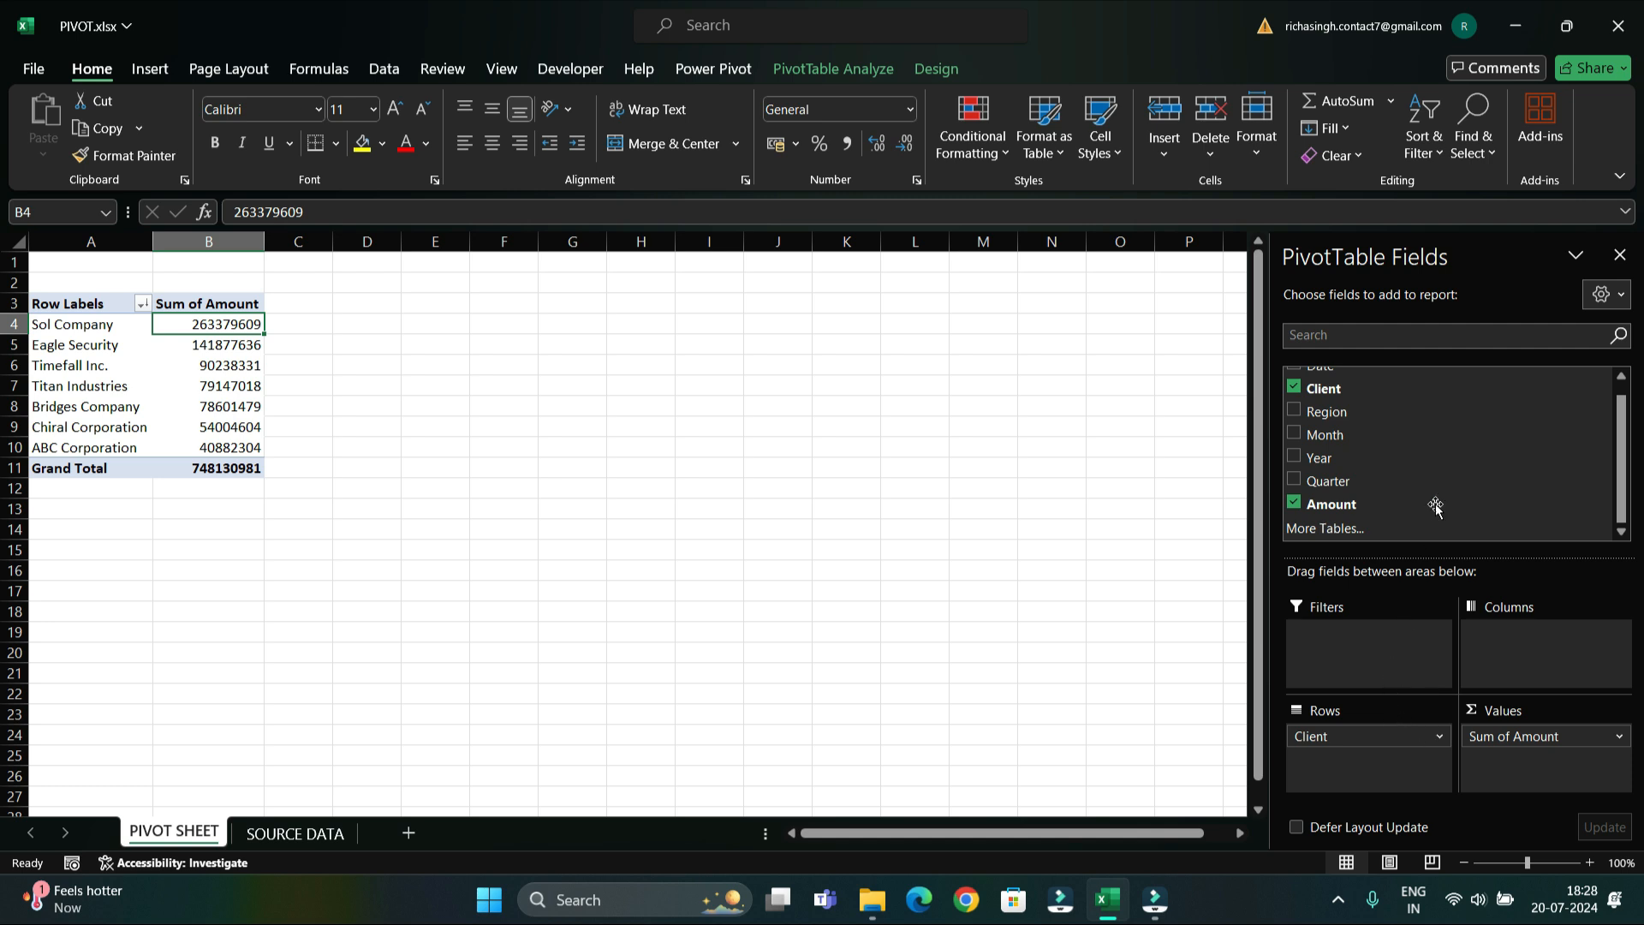
Step: Add Region as a report filter to the PivotTable and filter it to the North region
left_click_drag(1332, 414, 1361, 631)
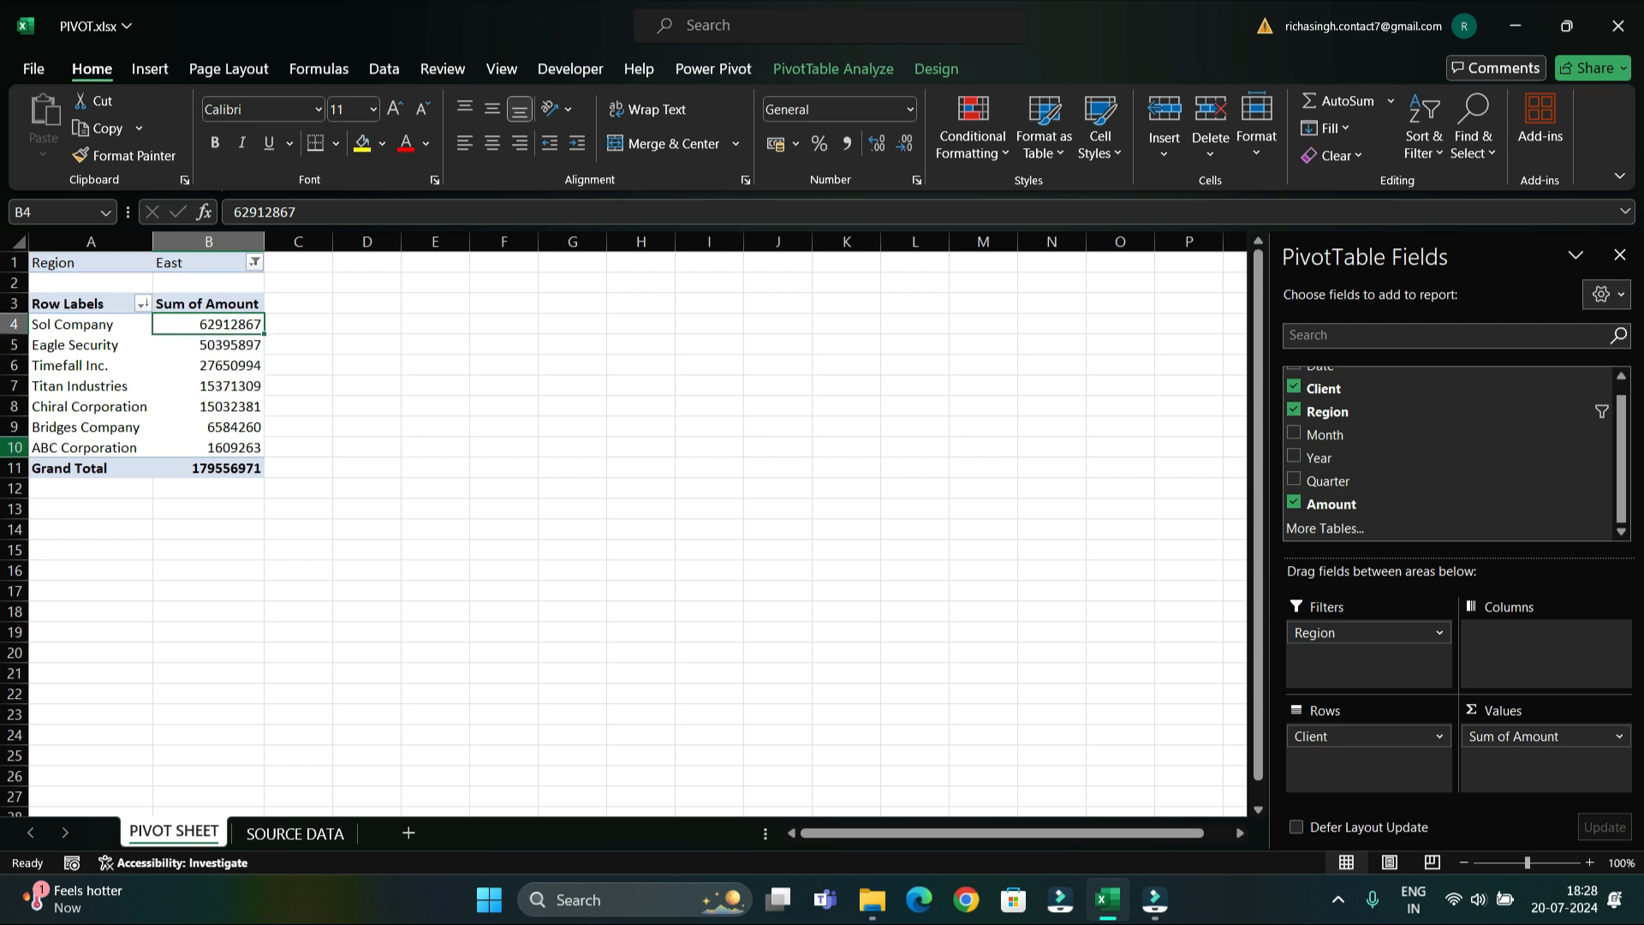
left_click(254, 261)
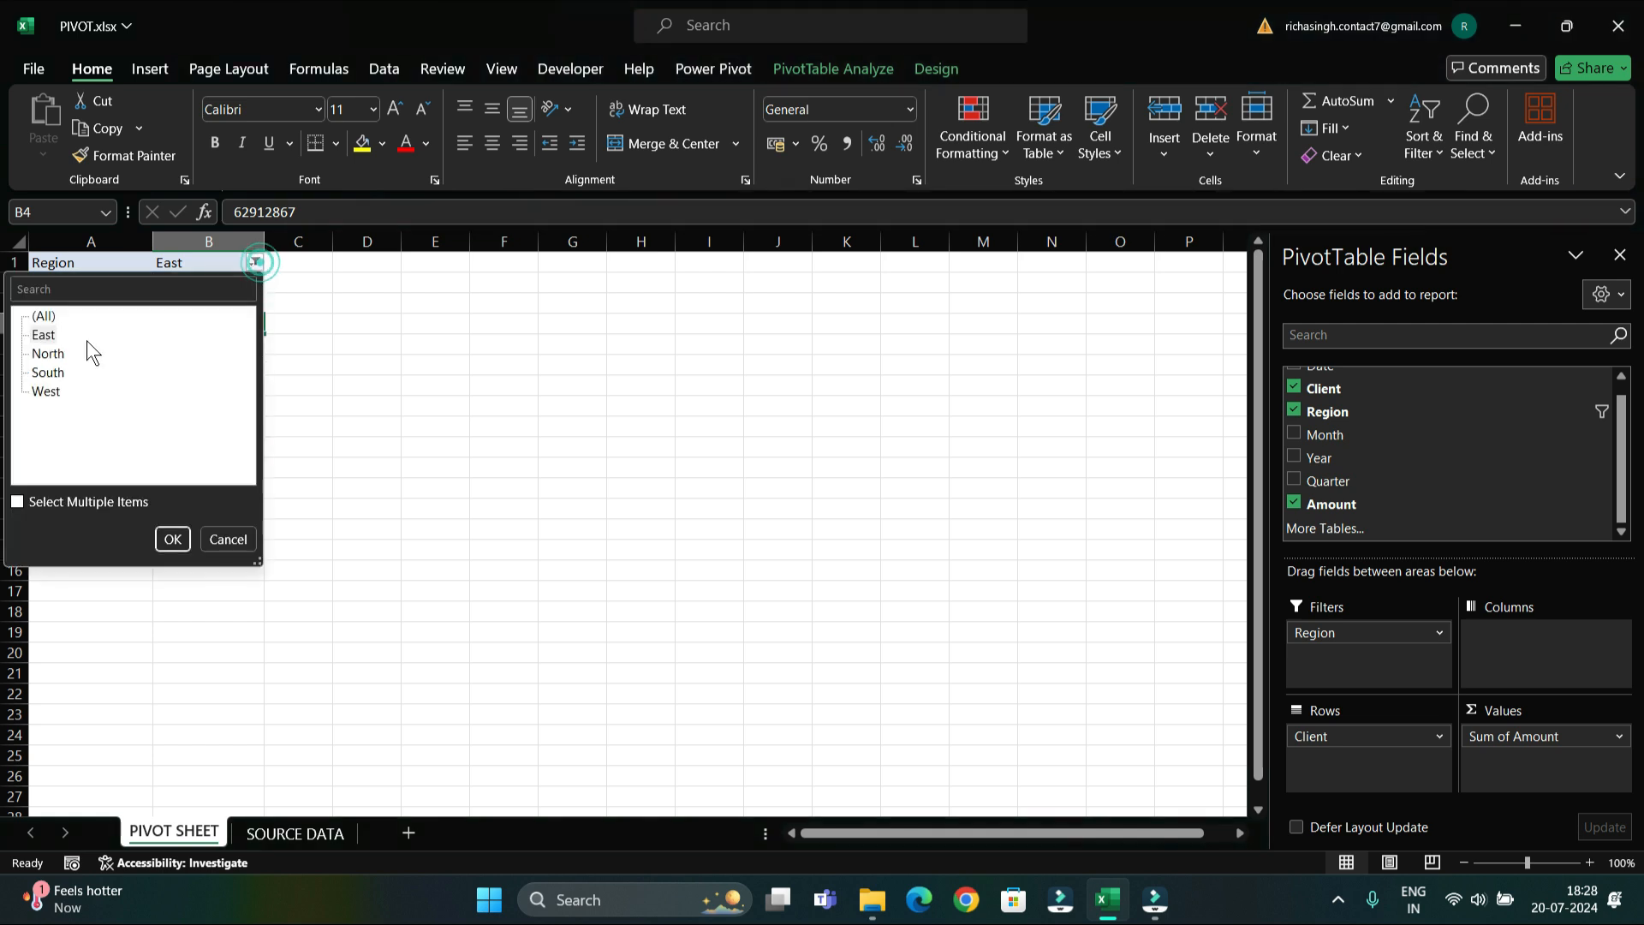
left_click(50, 353)
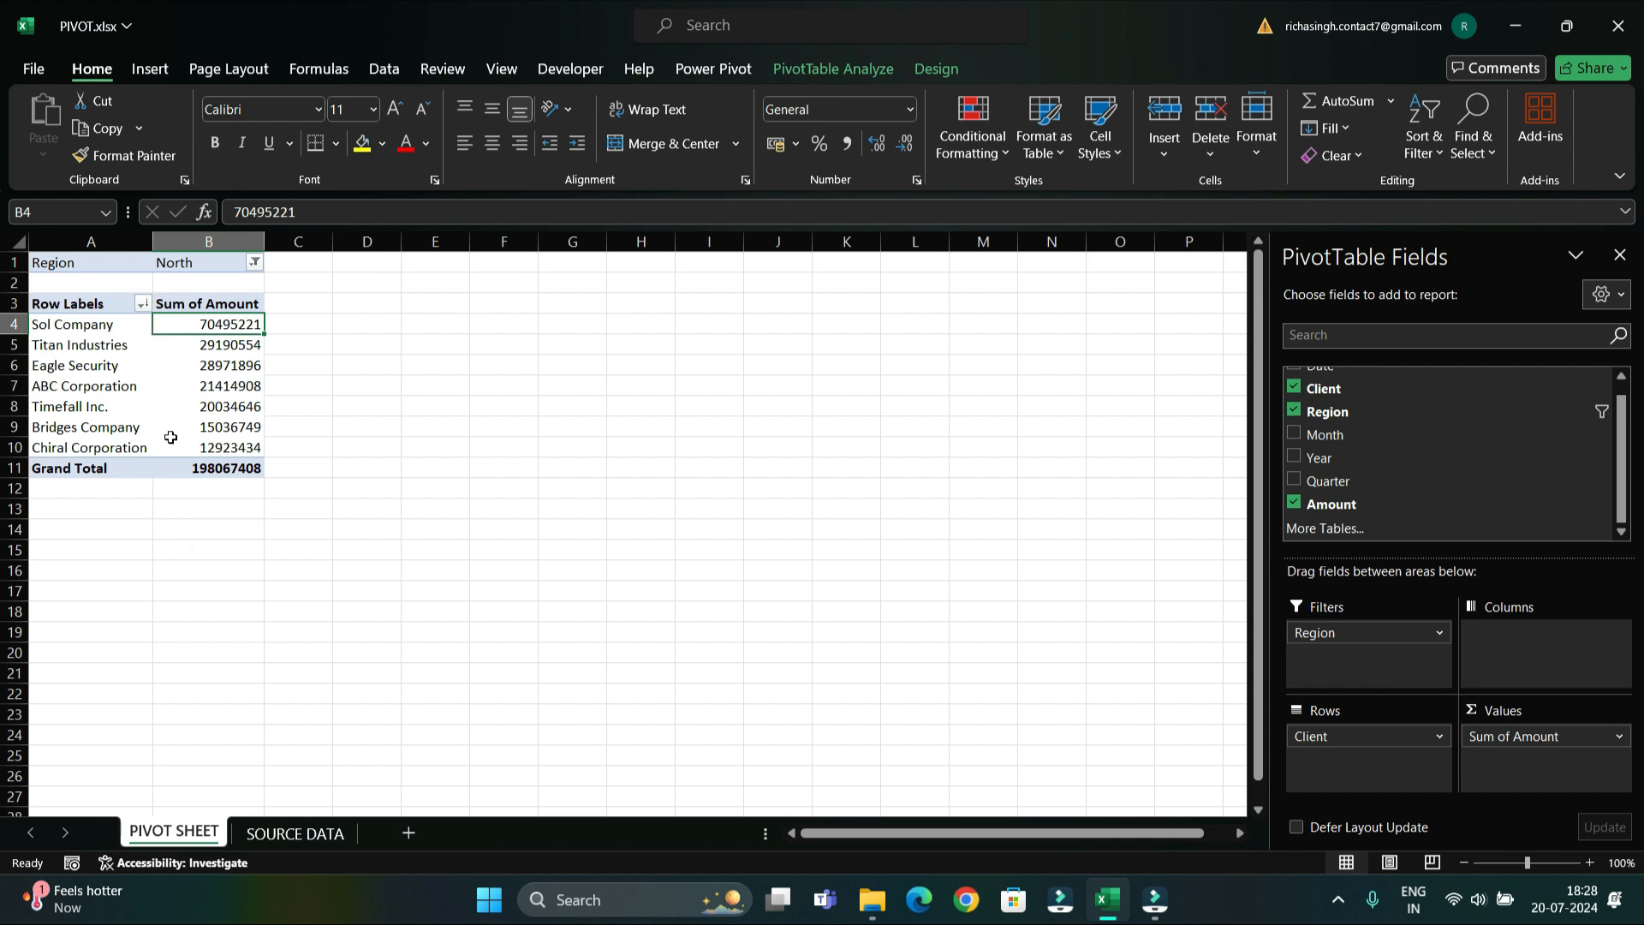
Step: Compare the region-filtered PivotTable with the client and region entries on the SOURCE DATA sheet
left_click(298, 834)
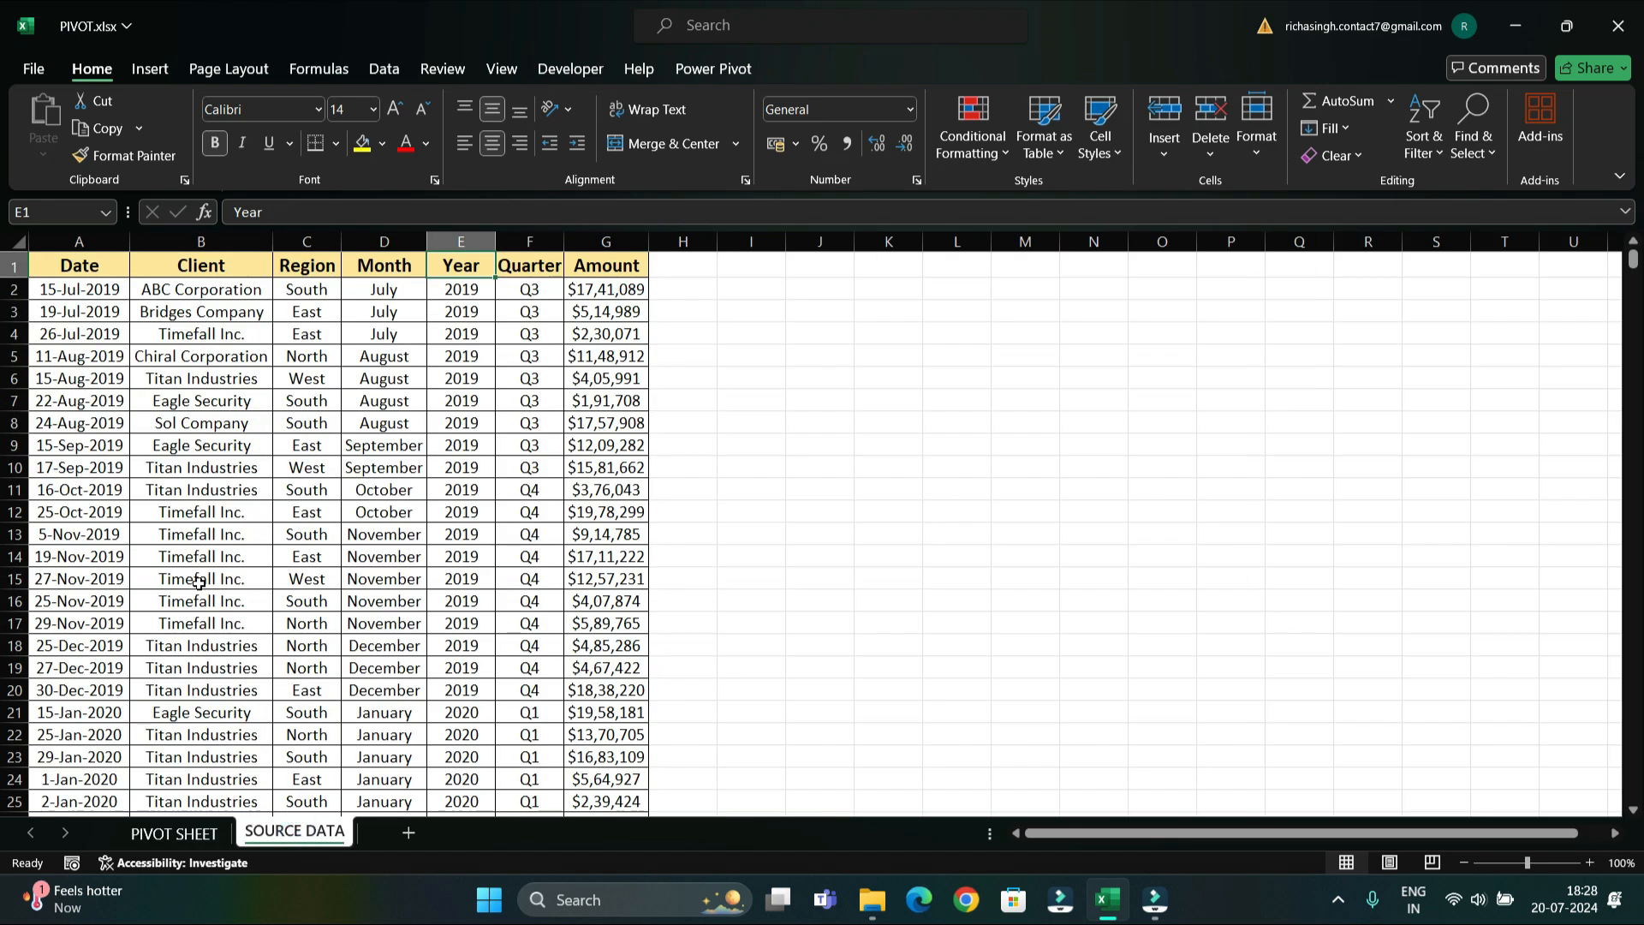
left_click(173, 834)
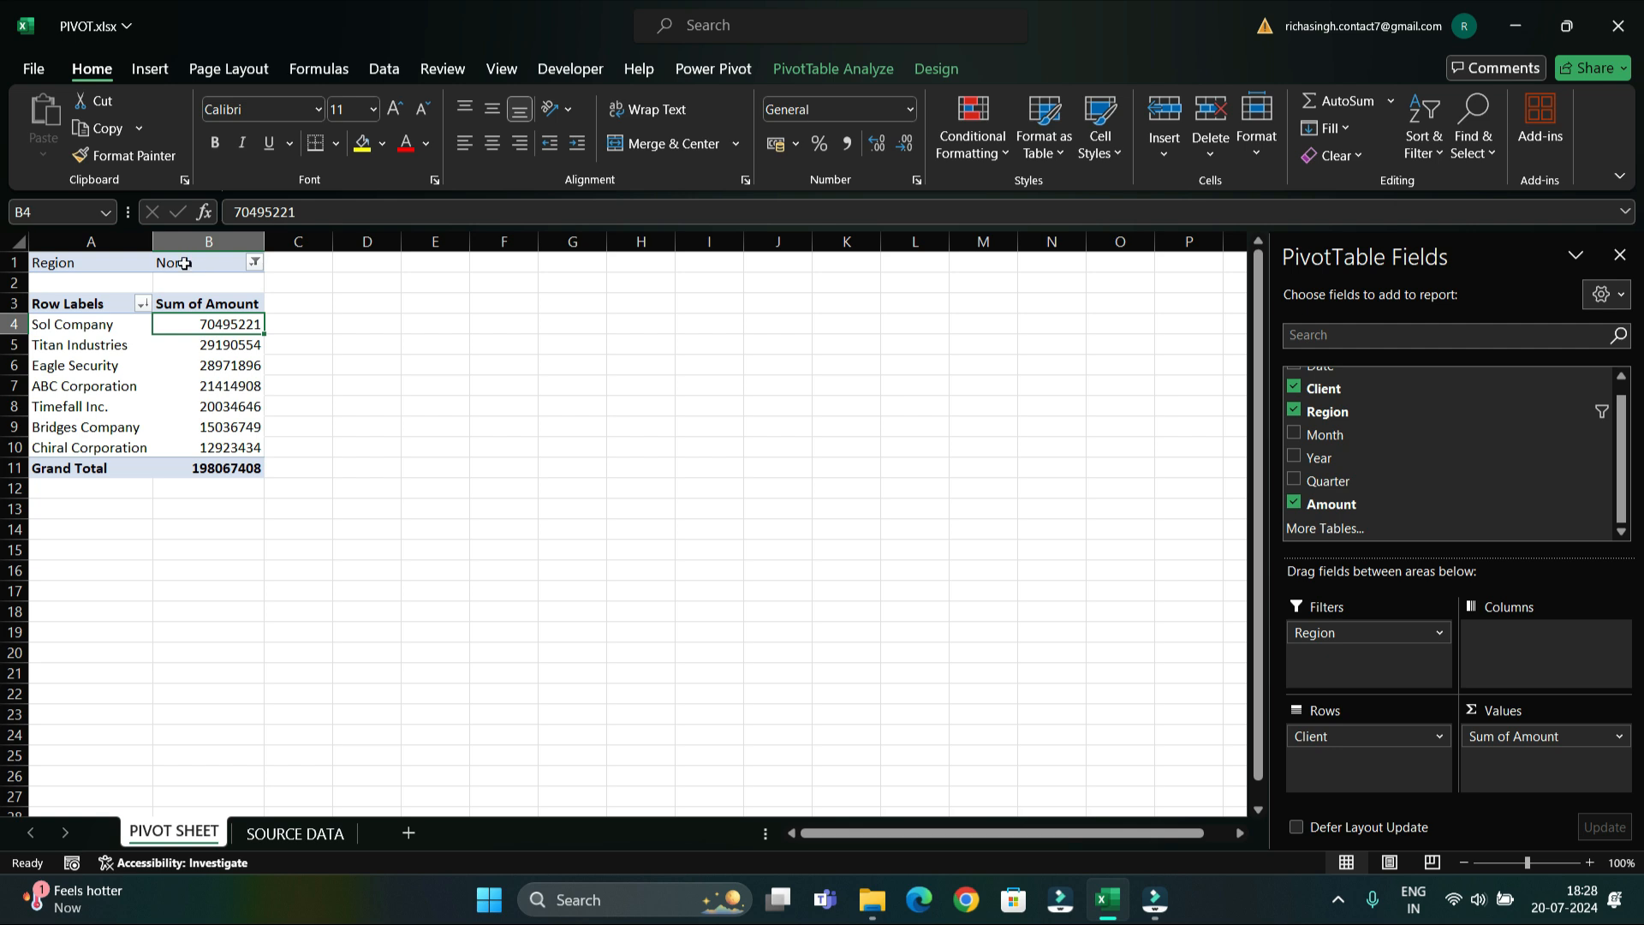
left_click(285, 834)
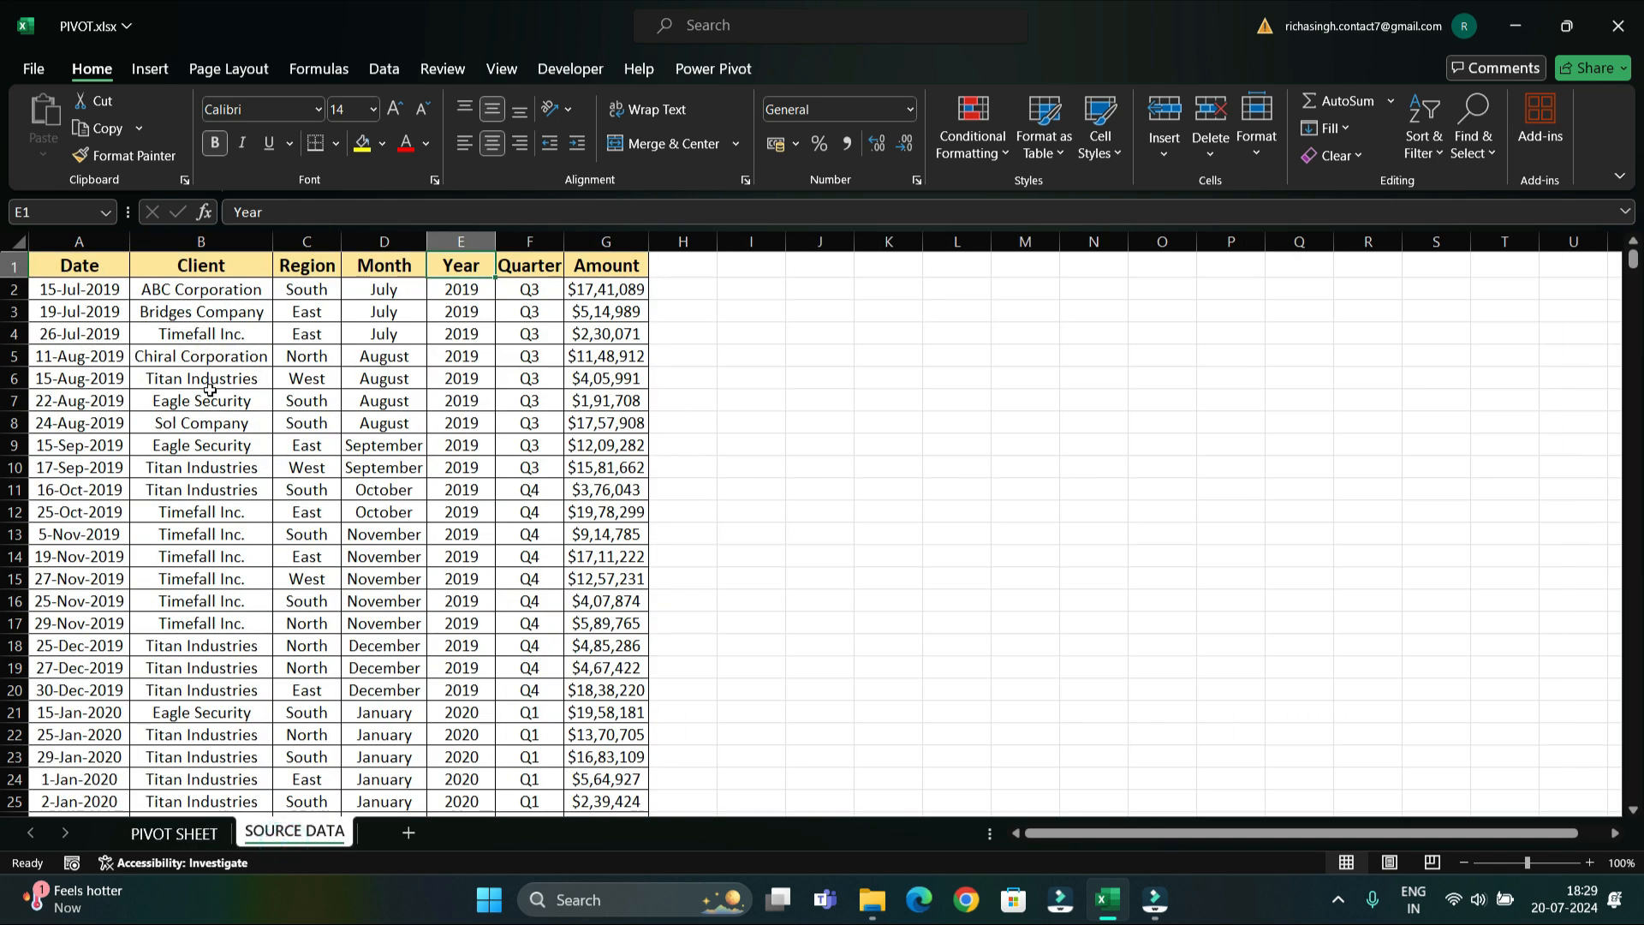
scroll(198, 715, "down", 8)
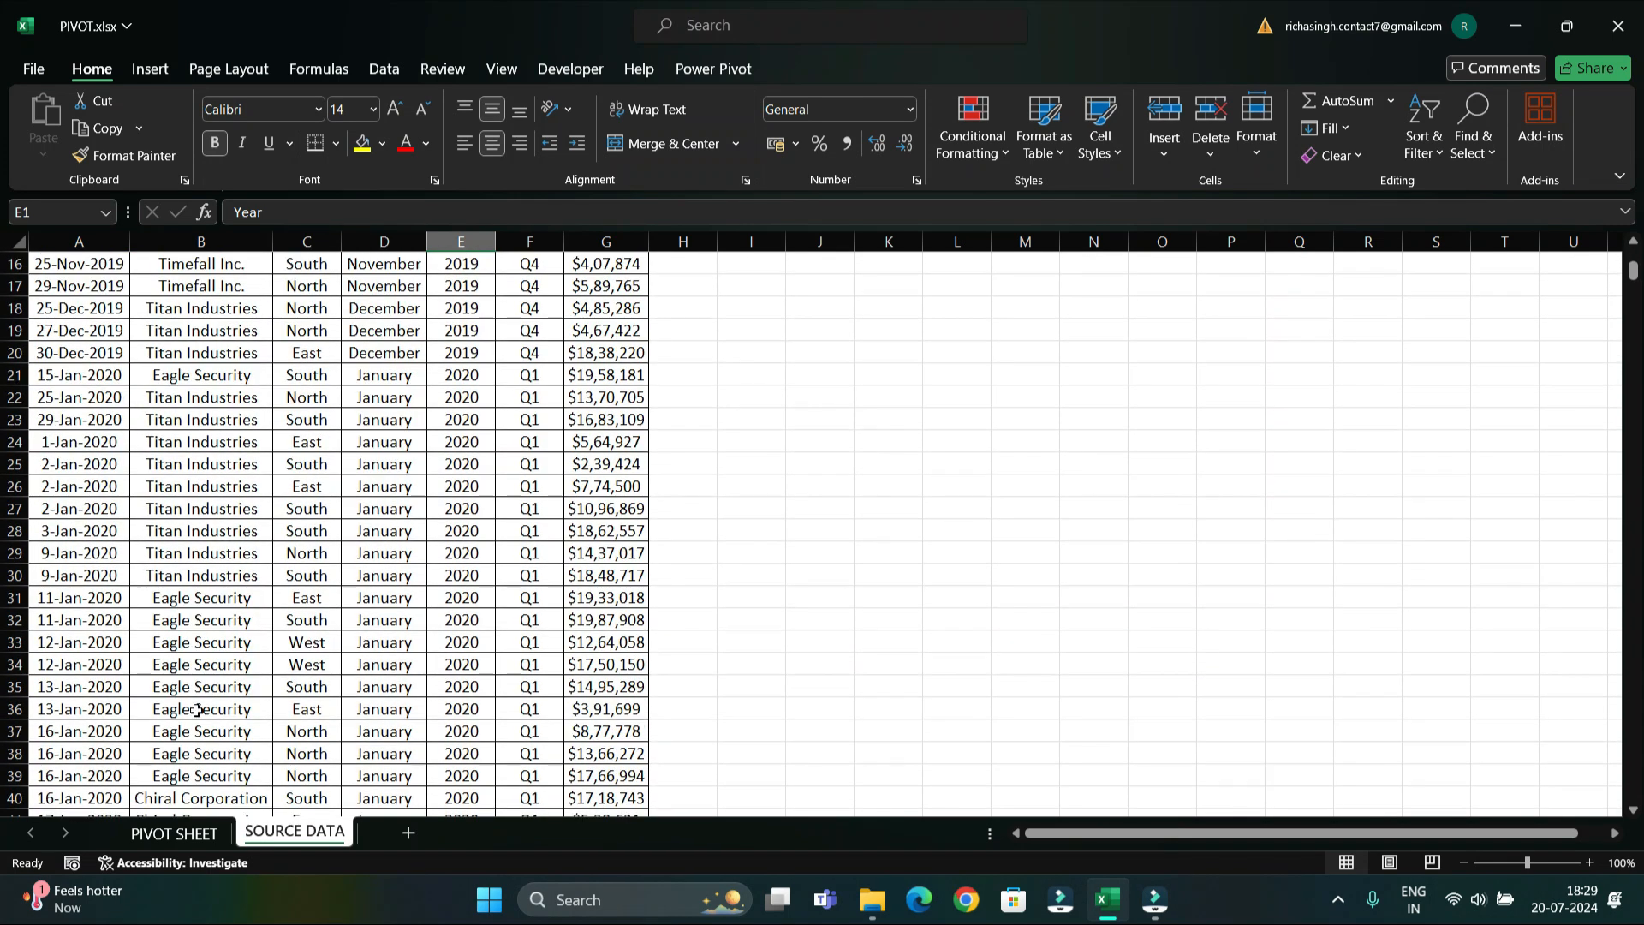
scroll(196, 708, "down", 13)
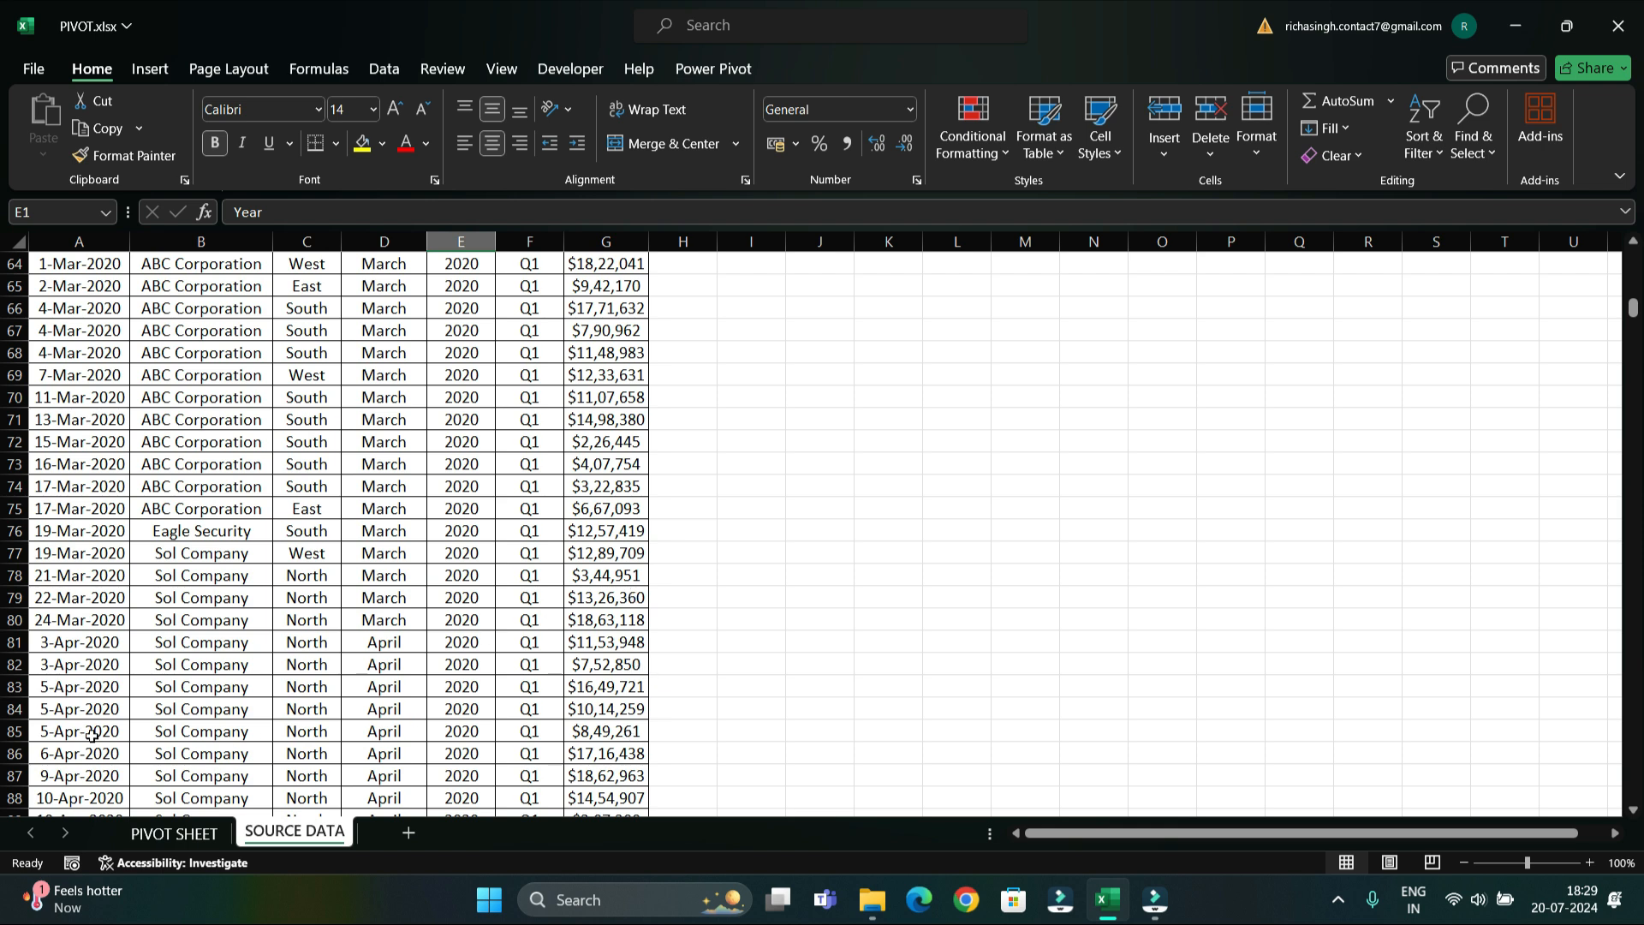
scroll(287, 642, "down", 10)
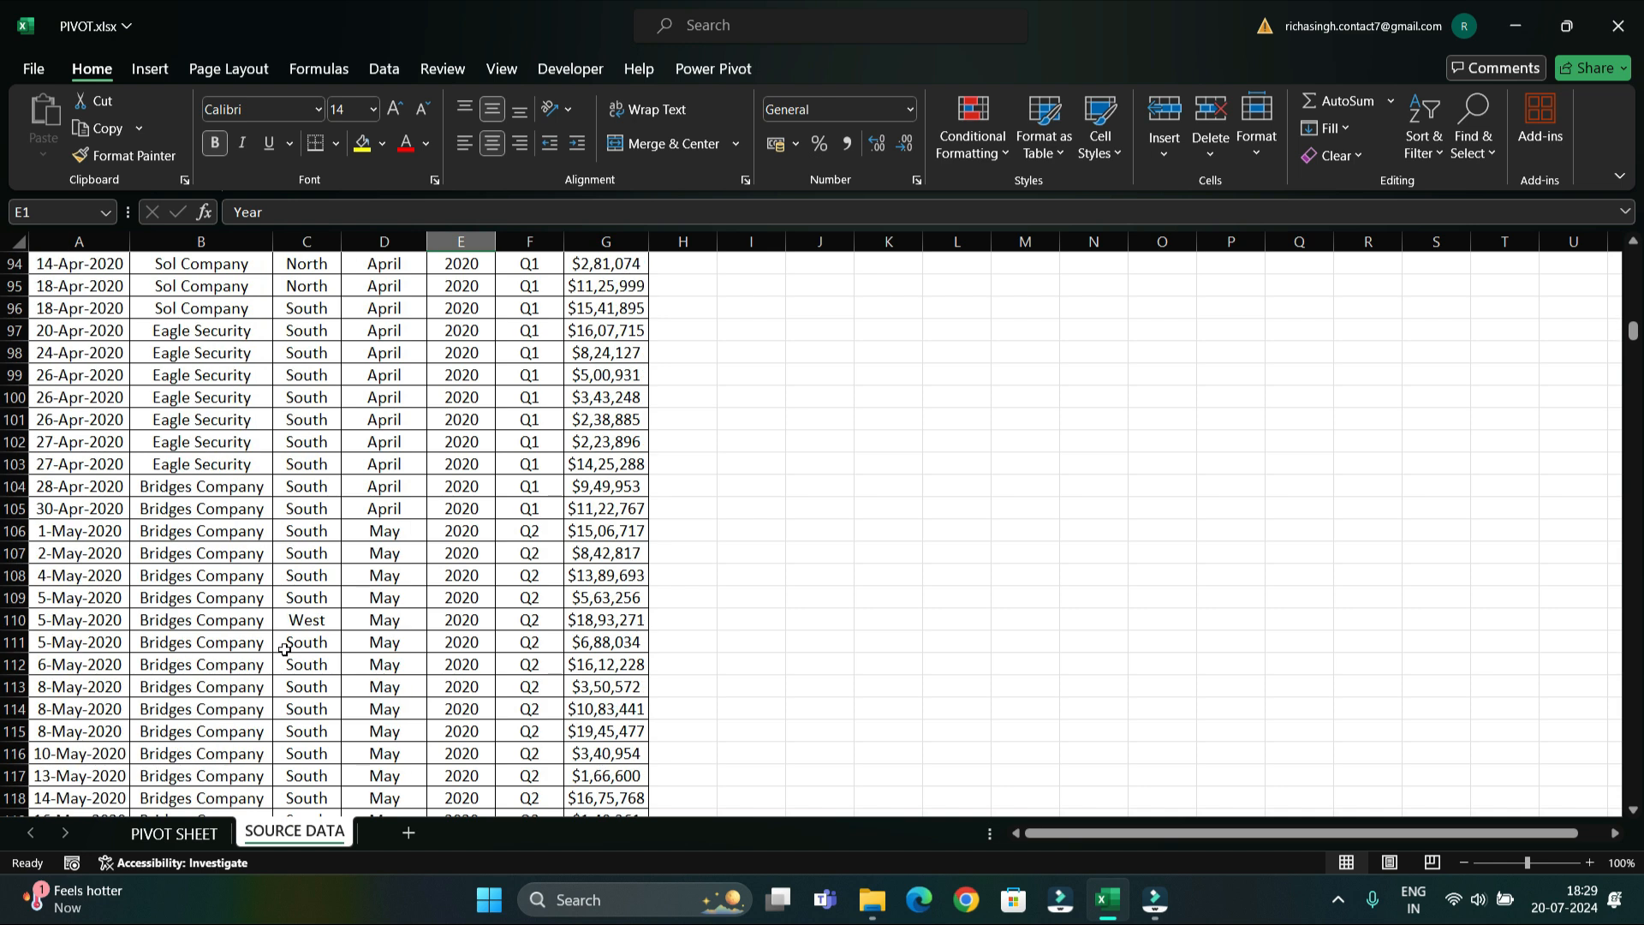
left_click(174, 832)
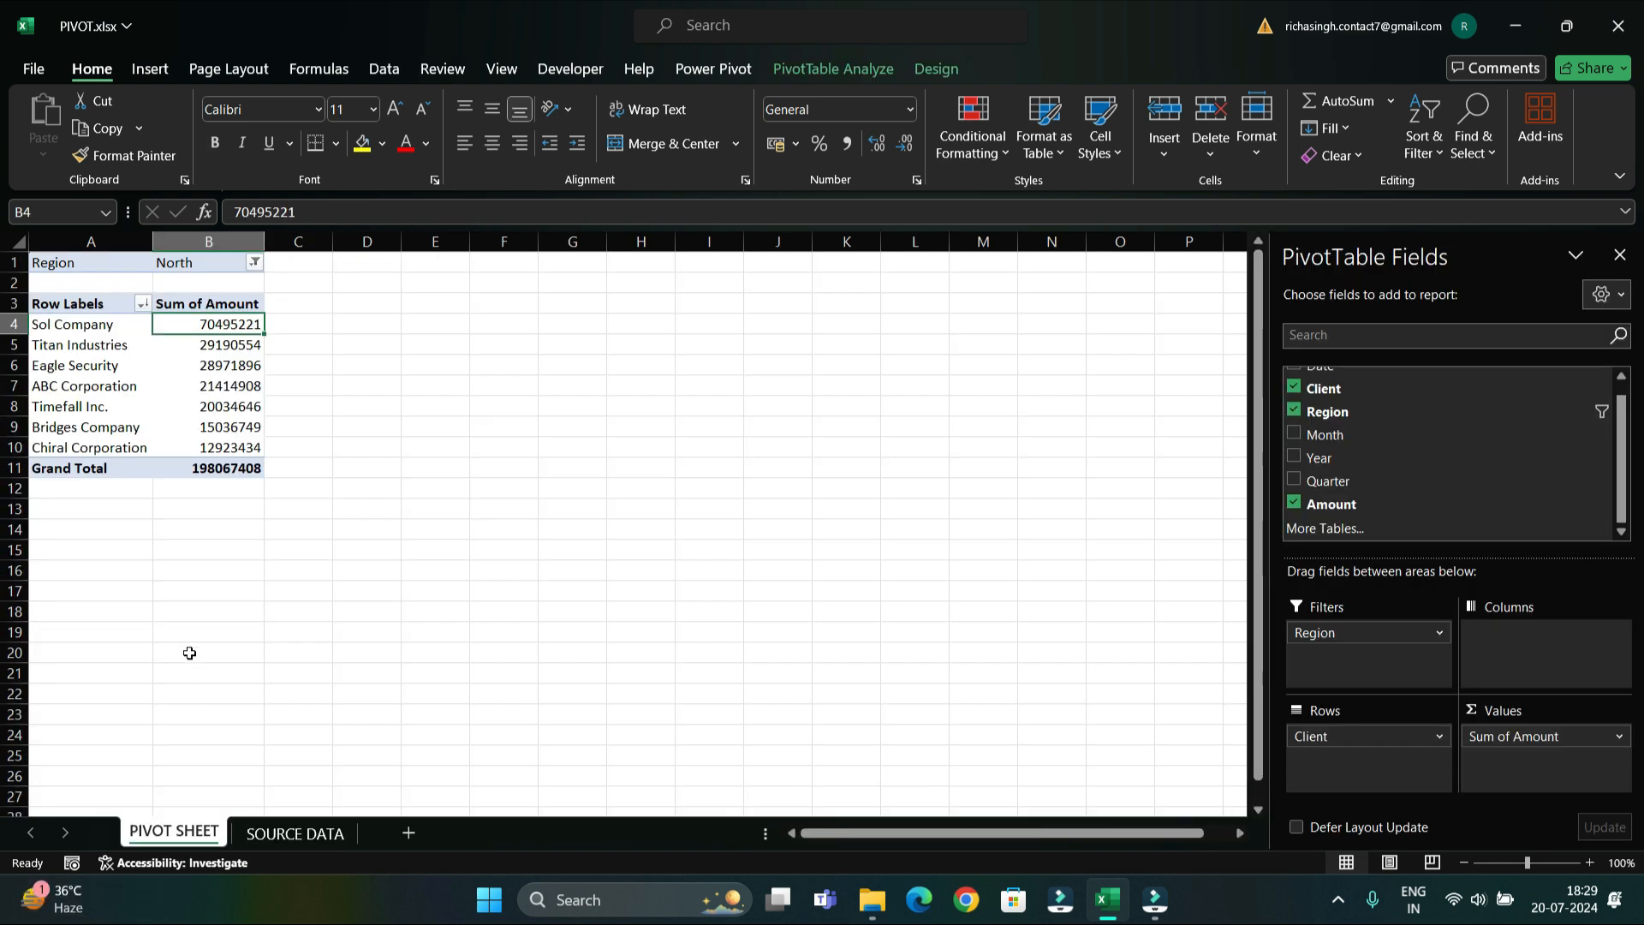
Step: Change the PivotTable's Region filter to West
left_click(254, 262)
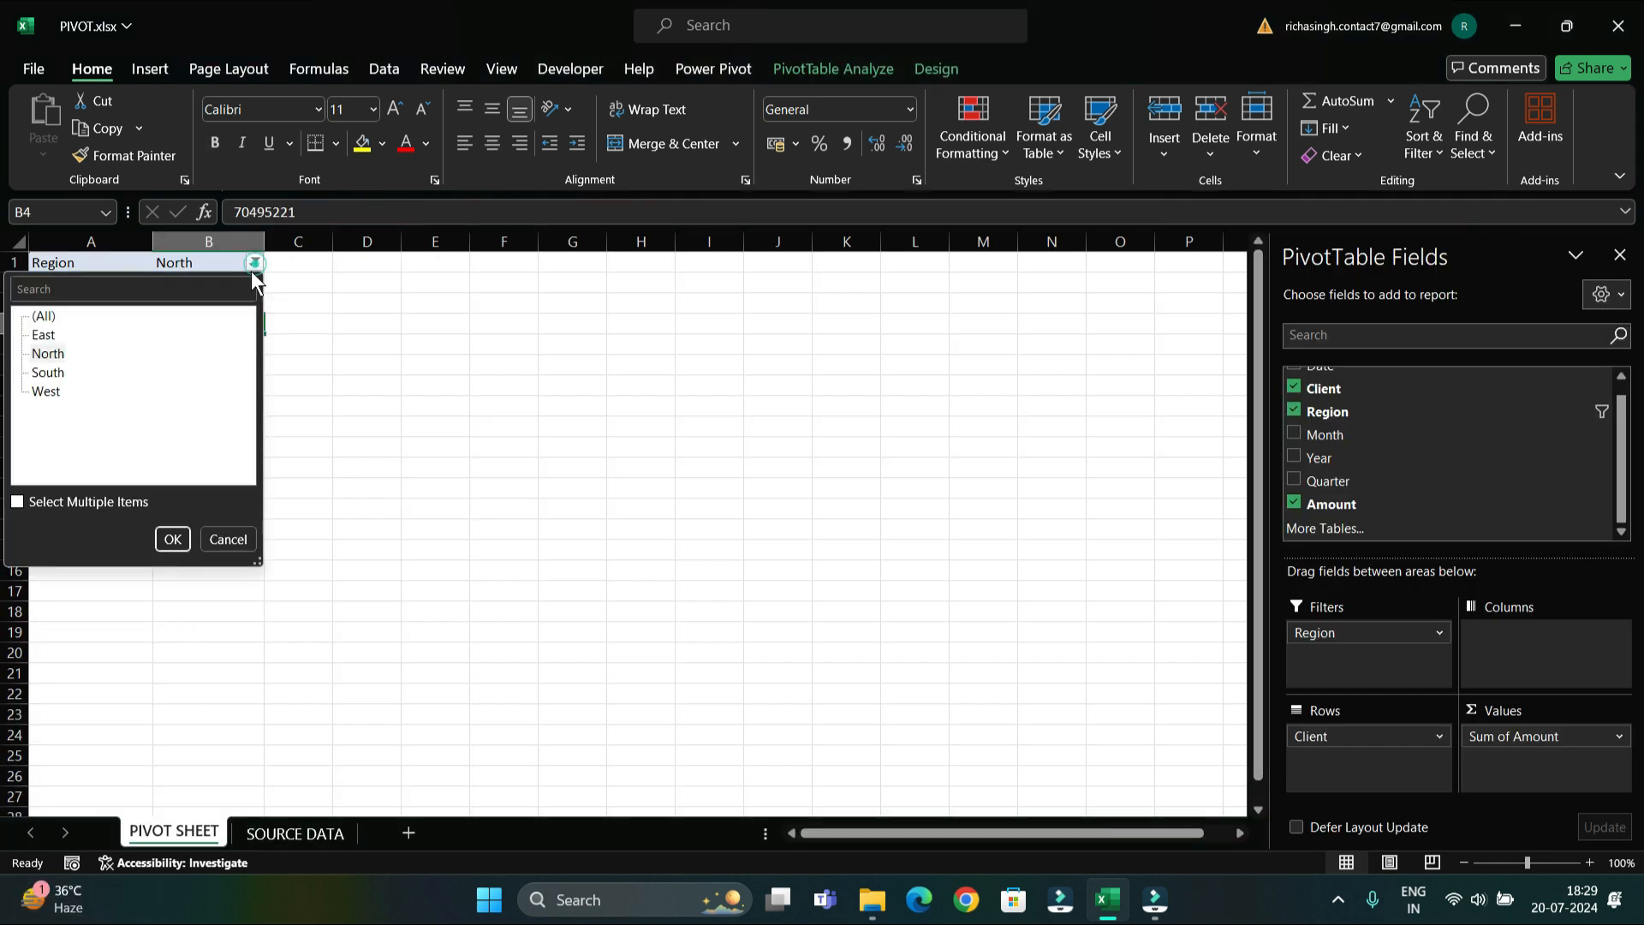
left_click(46, 391)
left_click(169, 538)
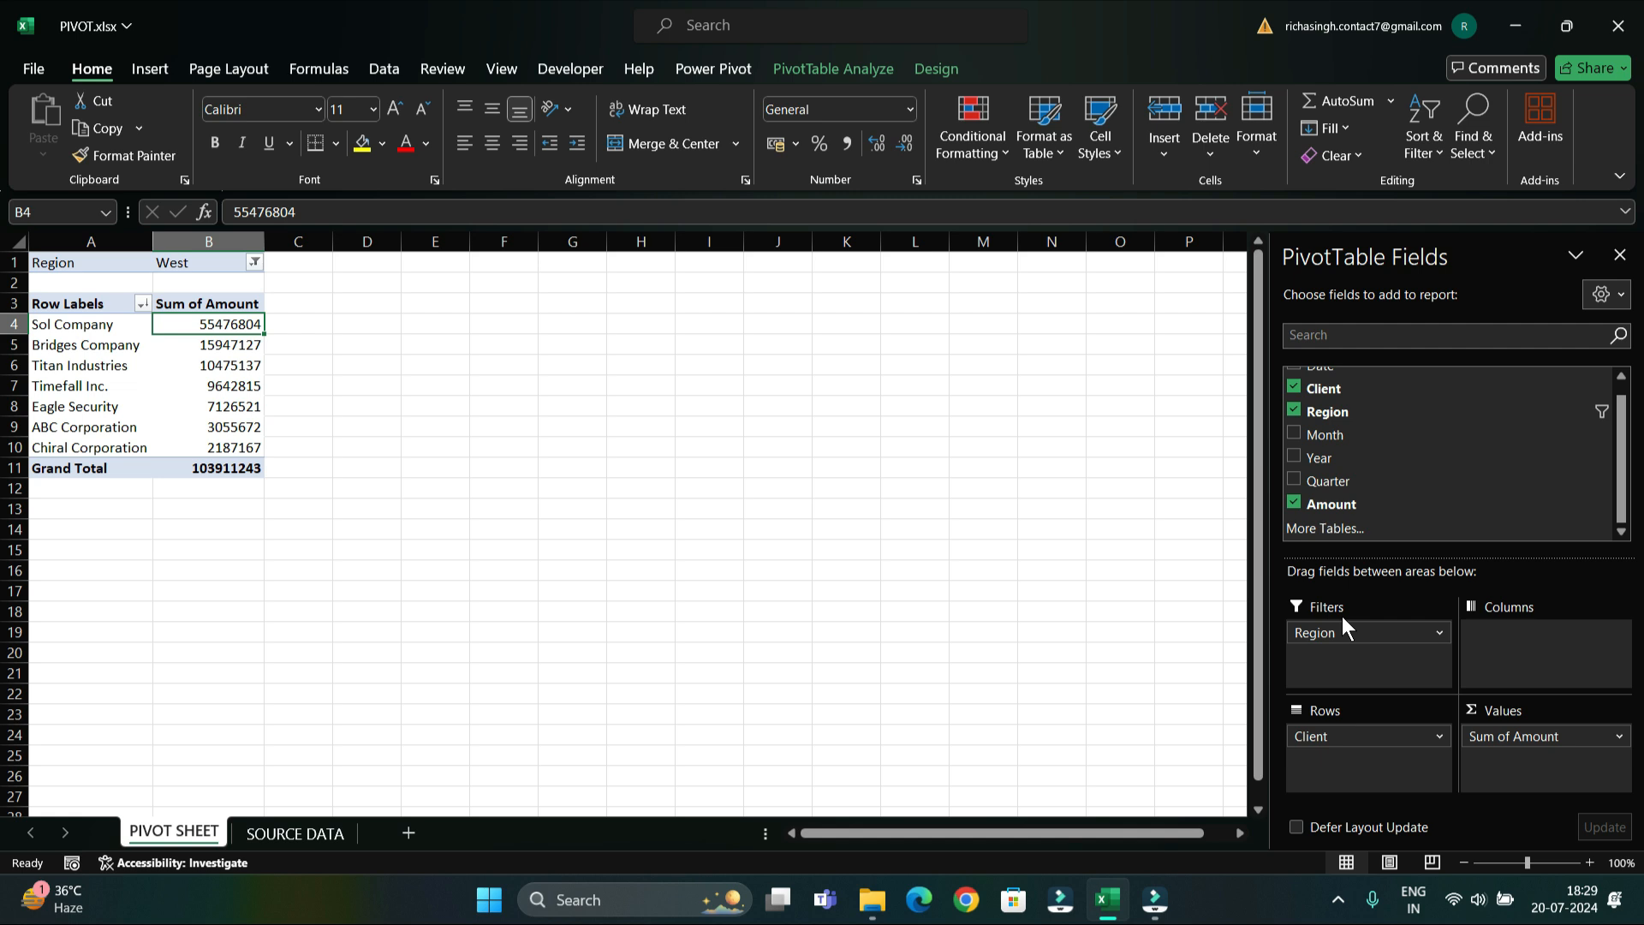
Step: Remove the Region filter from the PivotTable and break the client amounts down with Year as the column field
left_click_drag(1346, 631, 1525, 469)
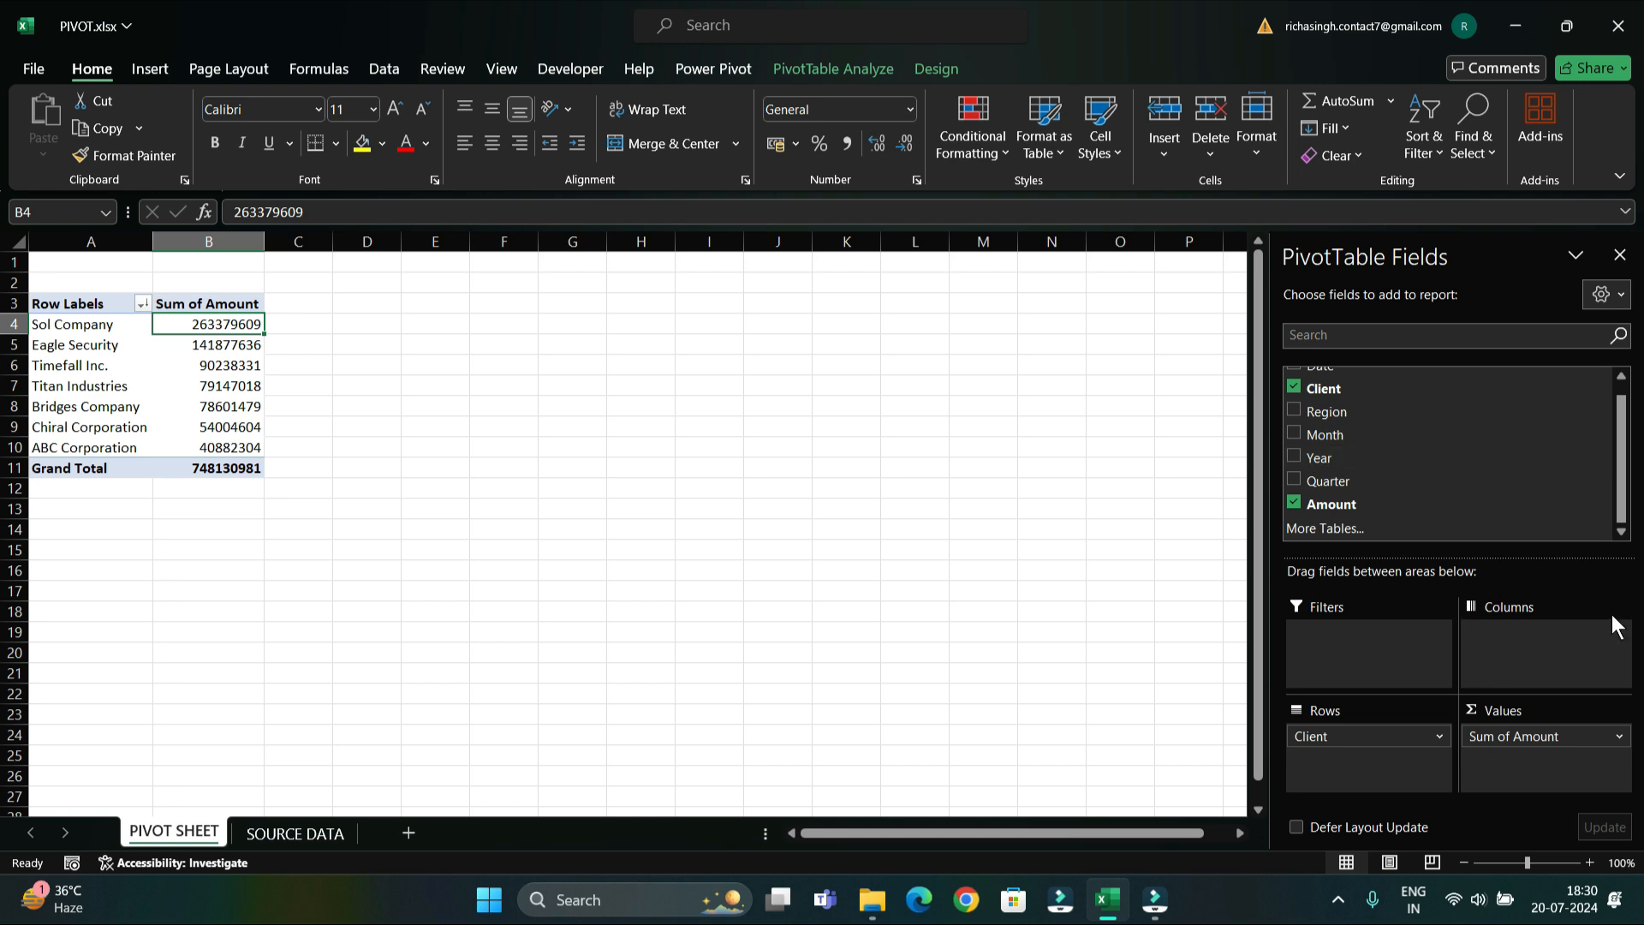
left_click_drag(1341, 465, 1537, 652)
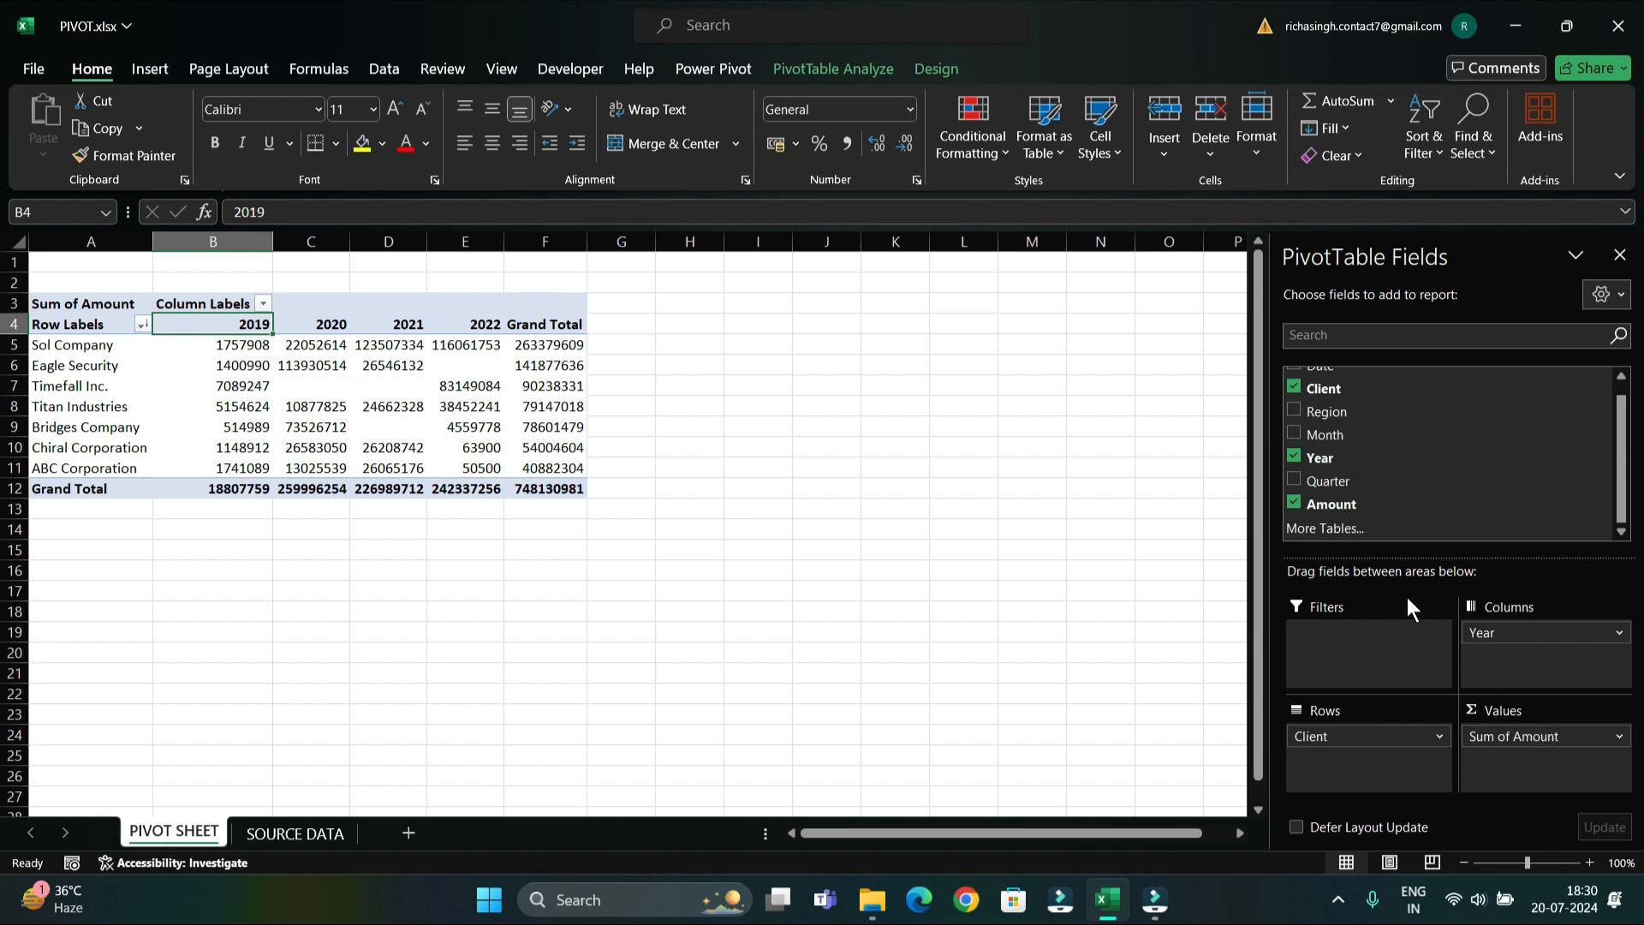
Step: Clear all fields from the PivotTable and rebuild it with Year in the rows and Sum of Amount as the values
left_click_drag(1386, 749, 1417, 536)
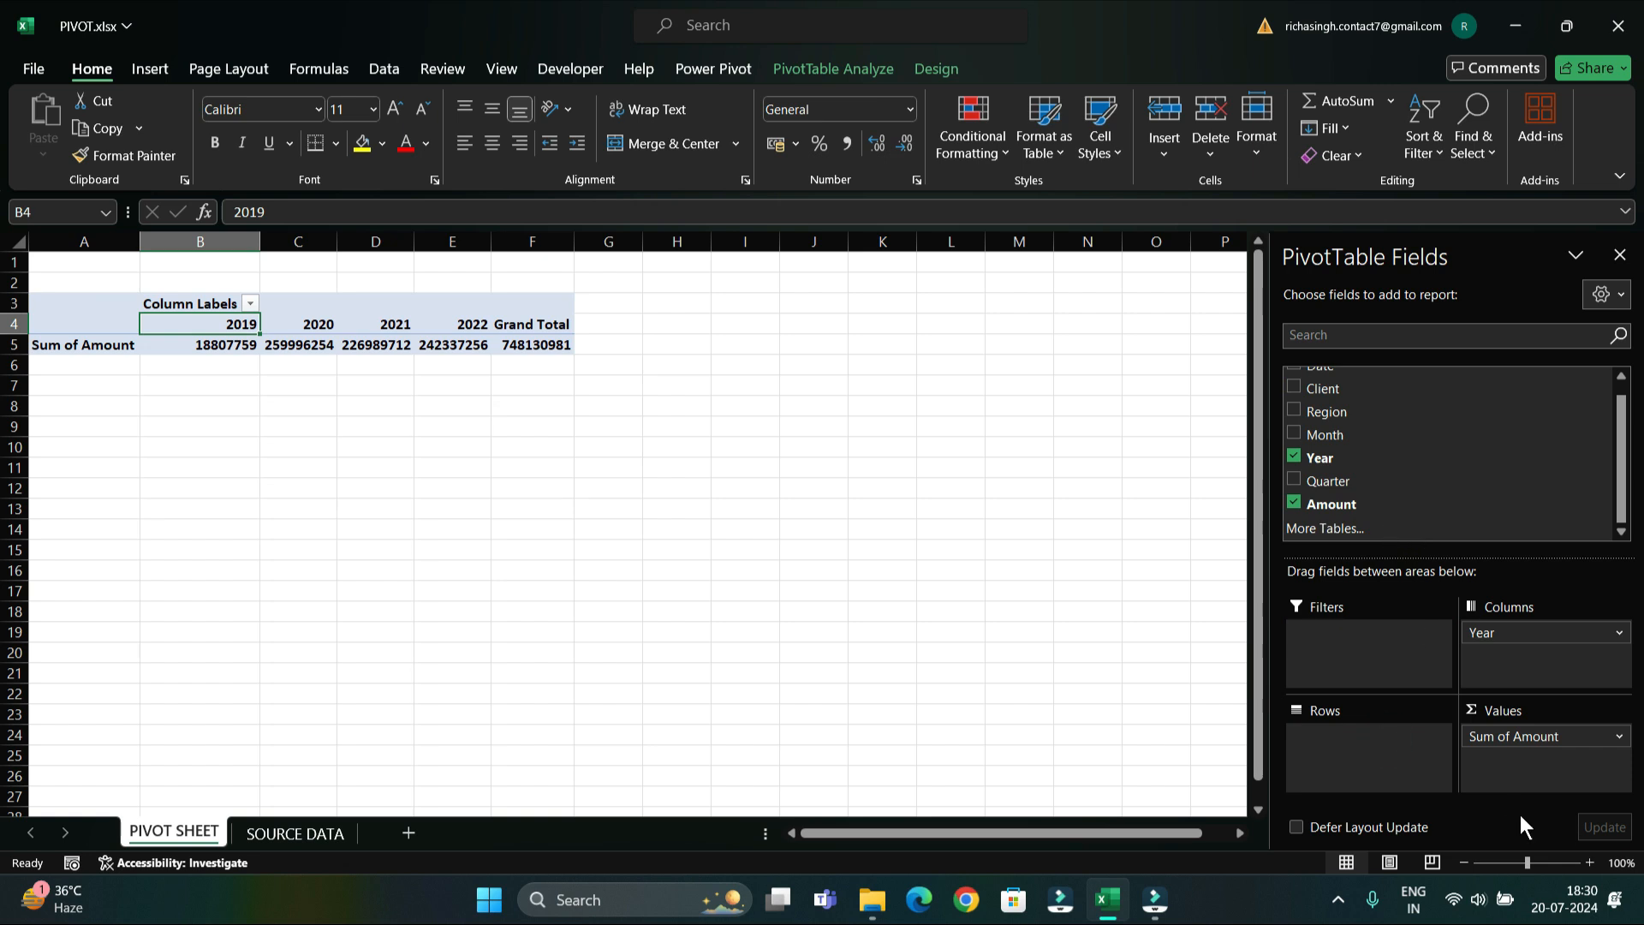
left_click_drag(1525, 741, 1483, 536)
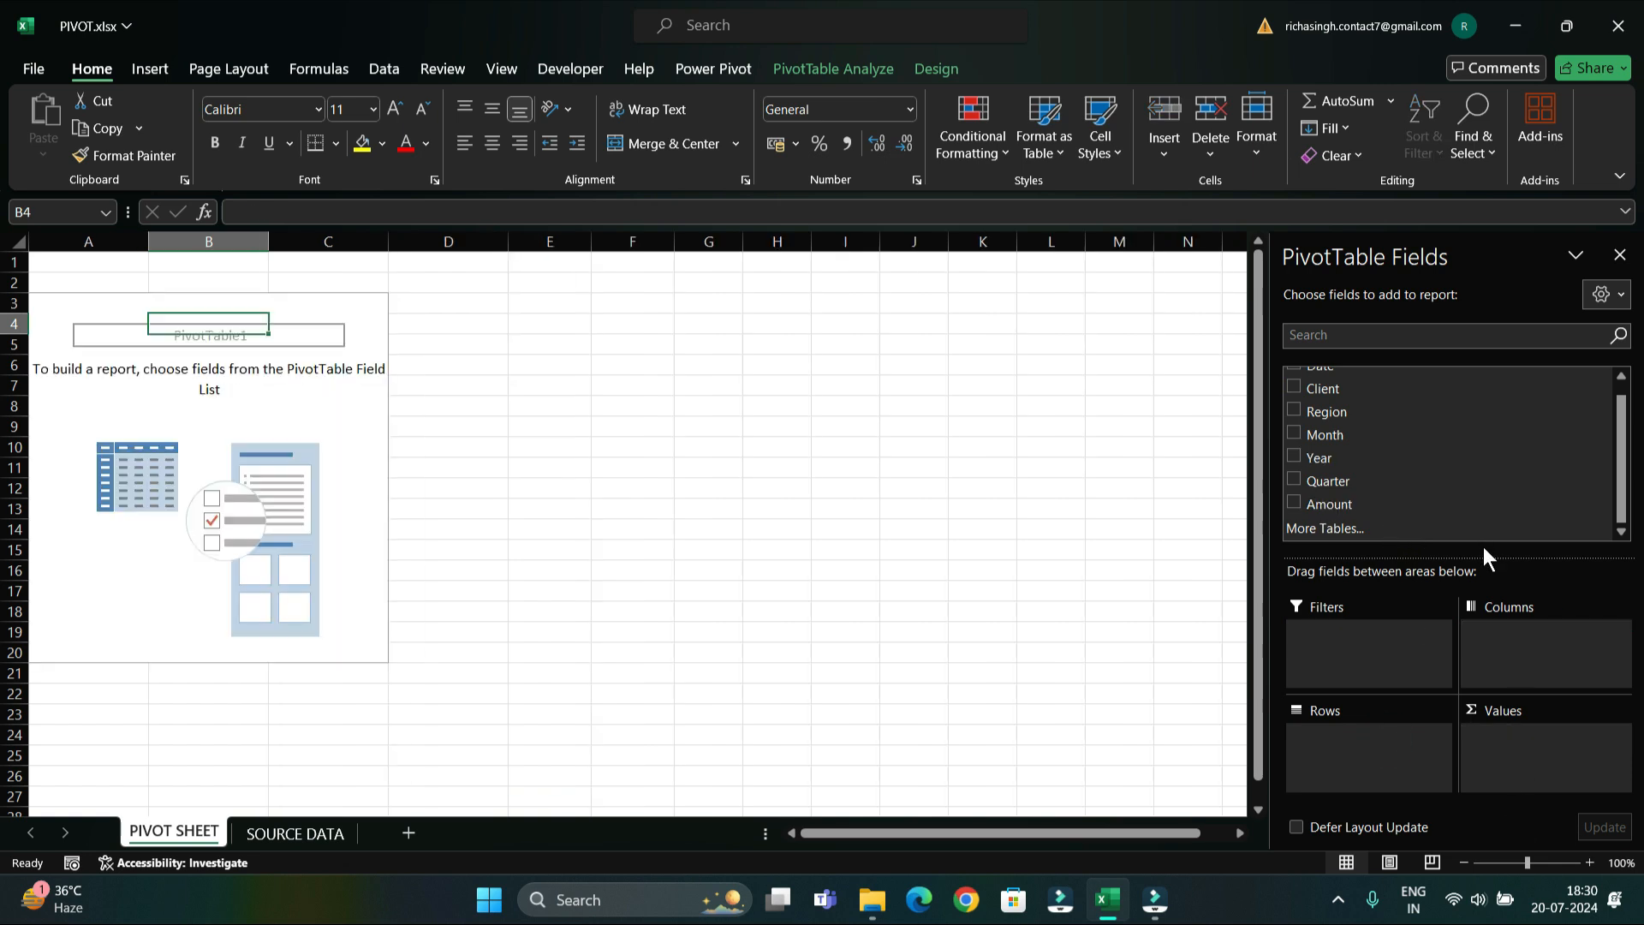
left_click_drag(1383, 457, 1369, 760)
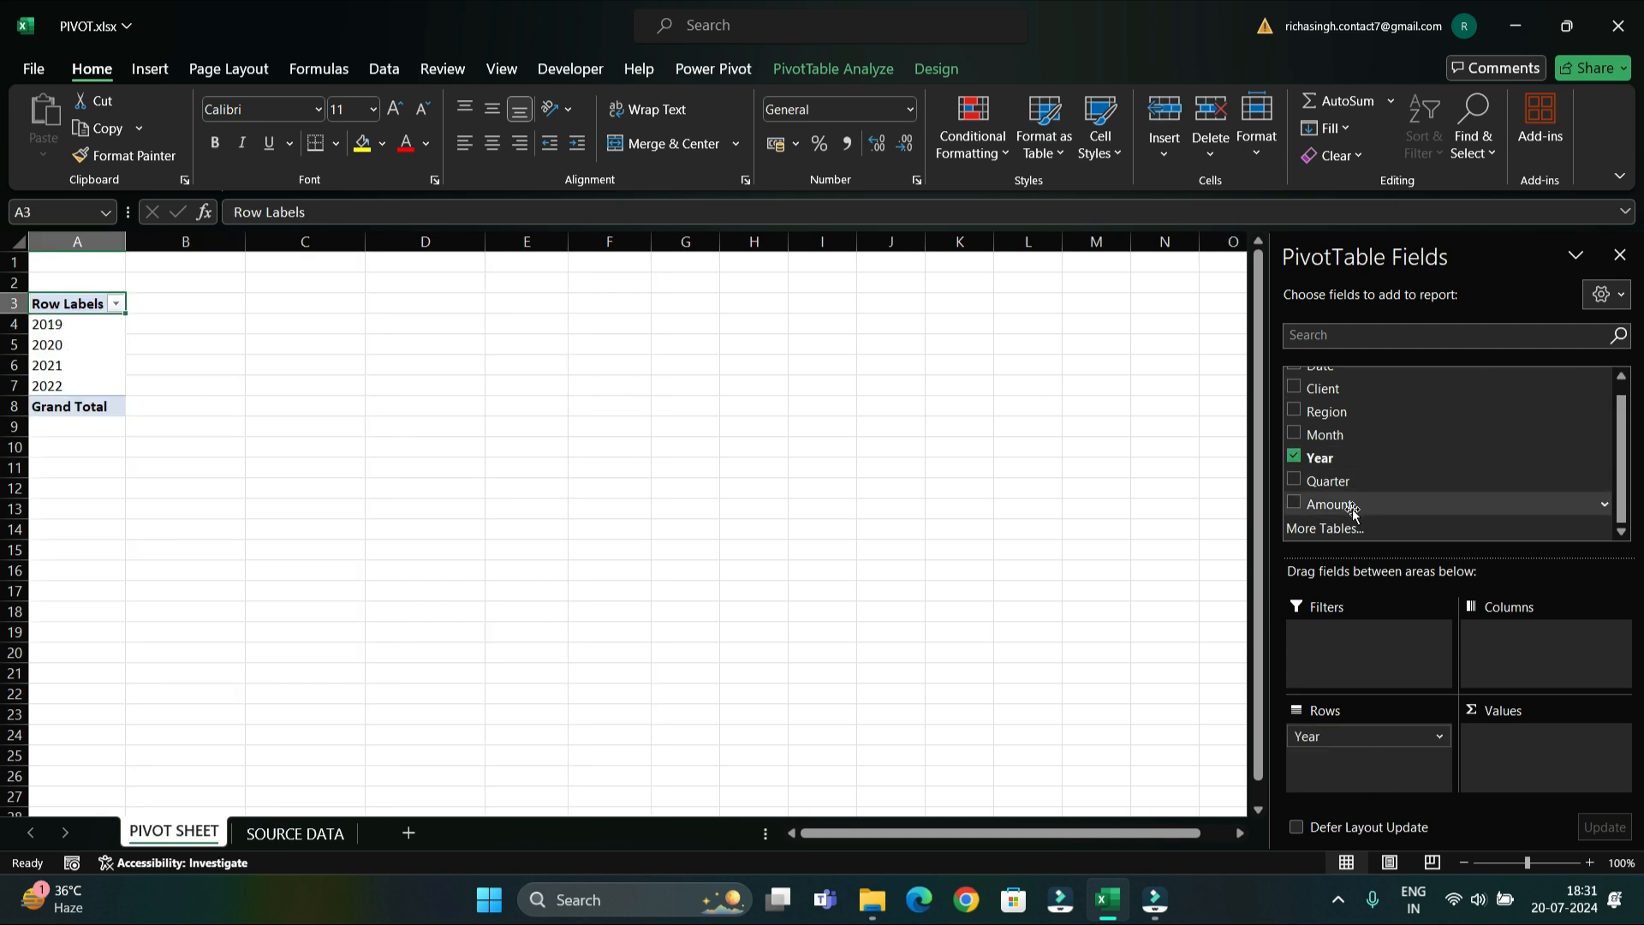
left_click_drag(1353, 511, 1511, 762)
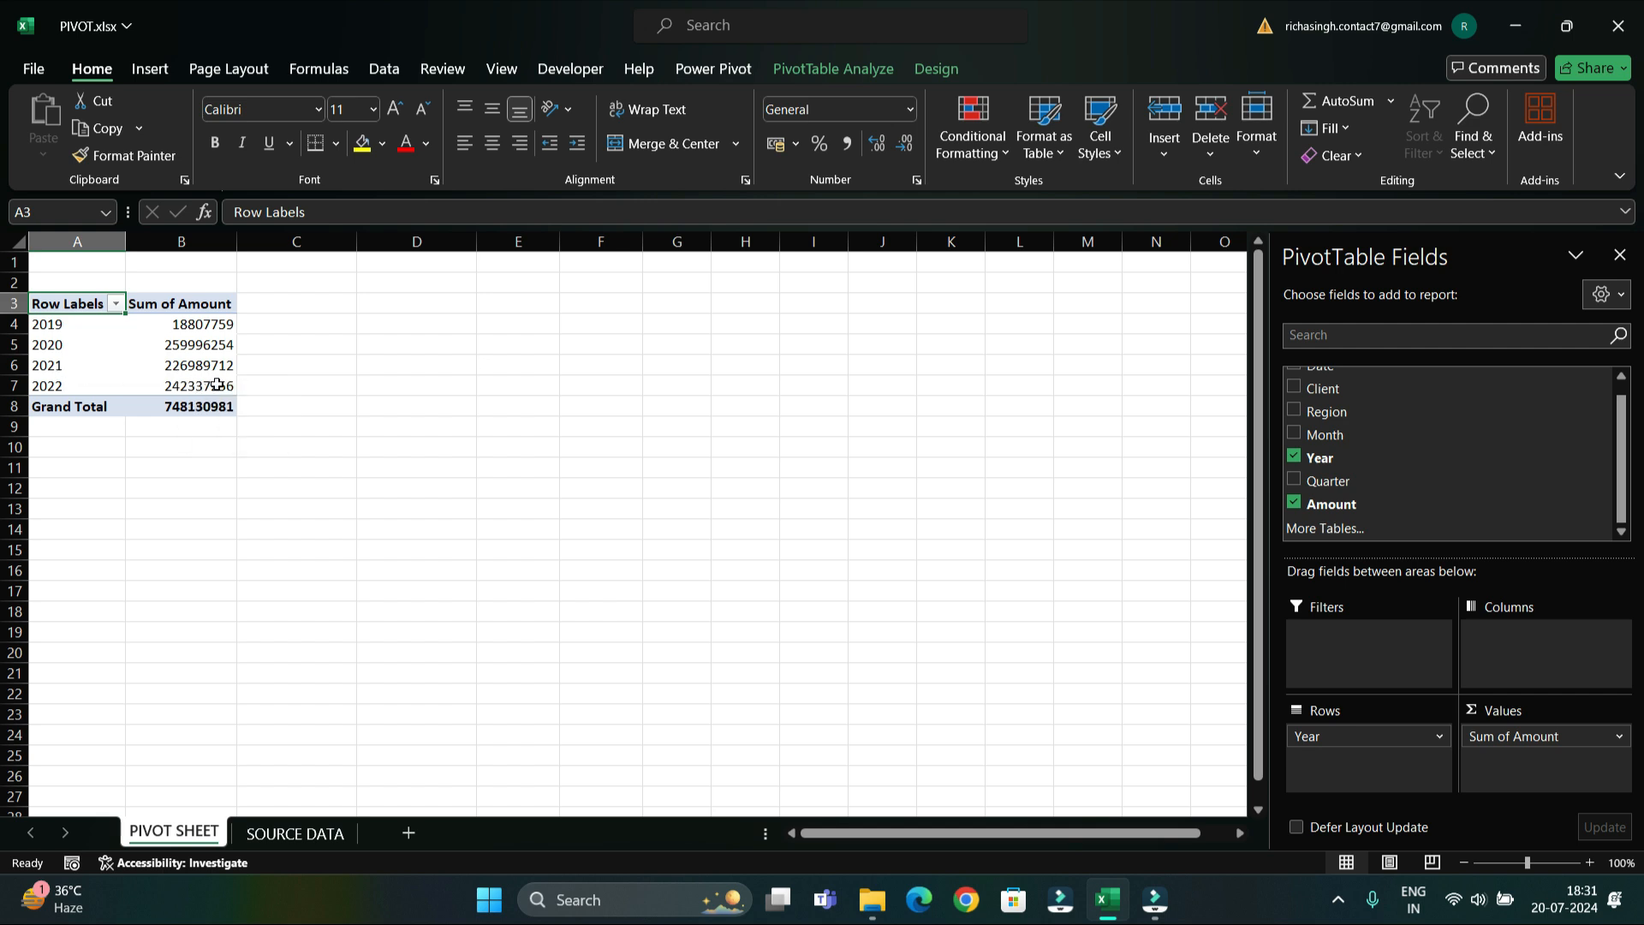
mouse_move(217, 385)
mouse_move(173, 400)
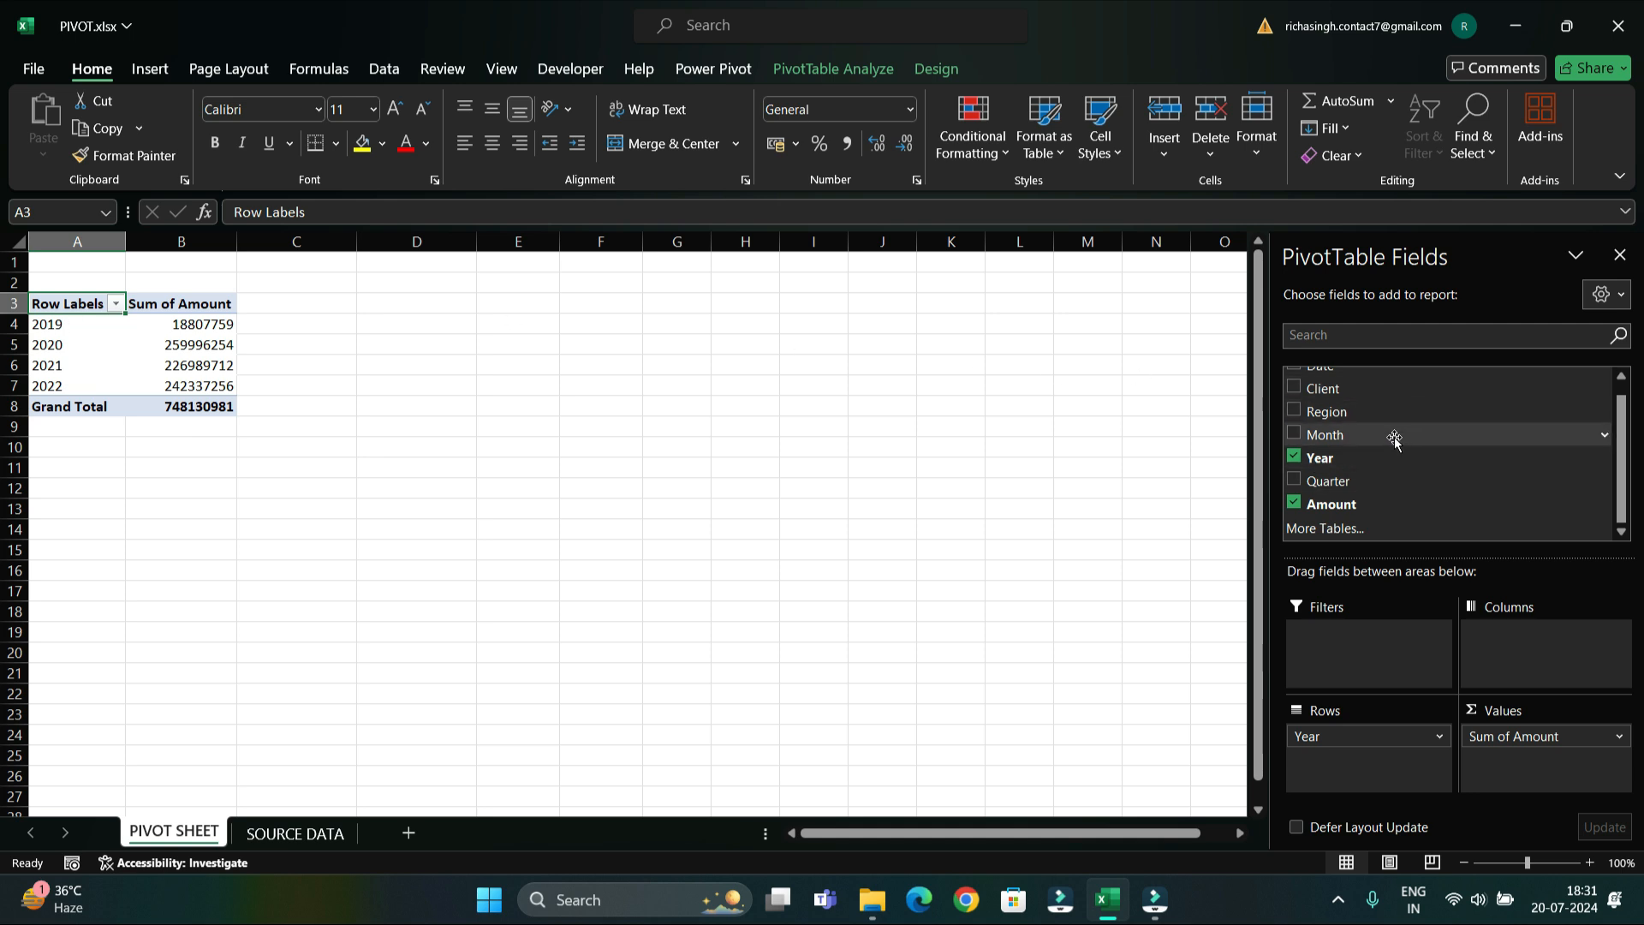
Step: Add Quarter as a report filter to the yearly PivotTable and filter it to Q1
left_click_drag(1384, 486, 1369, 651)
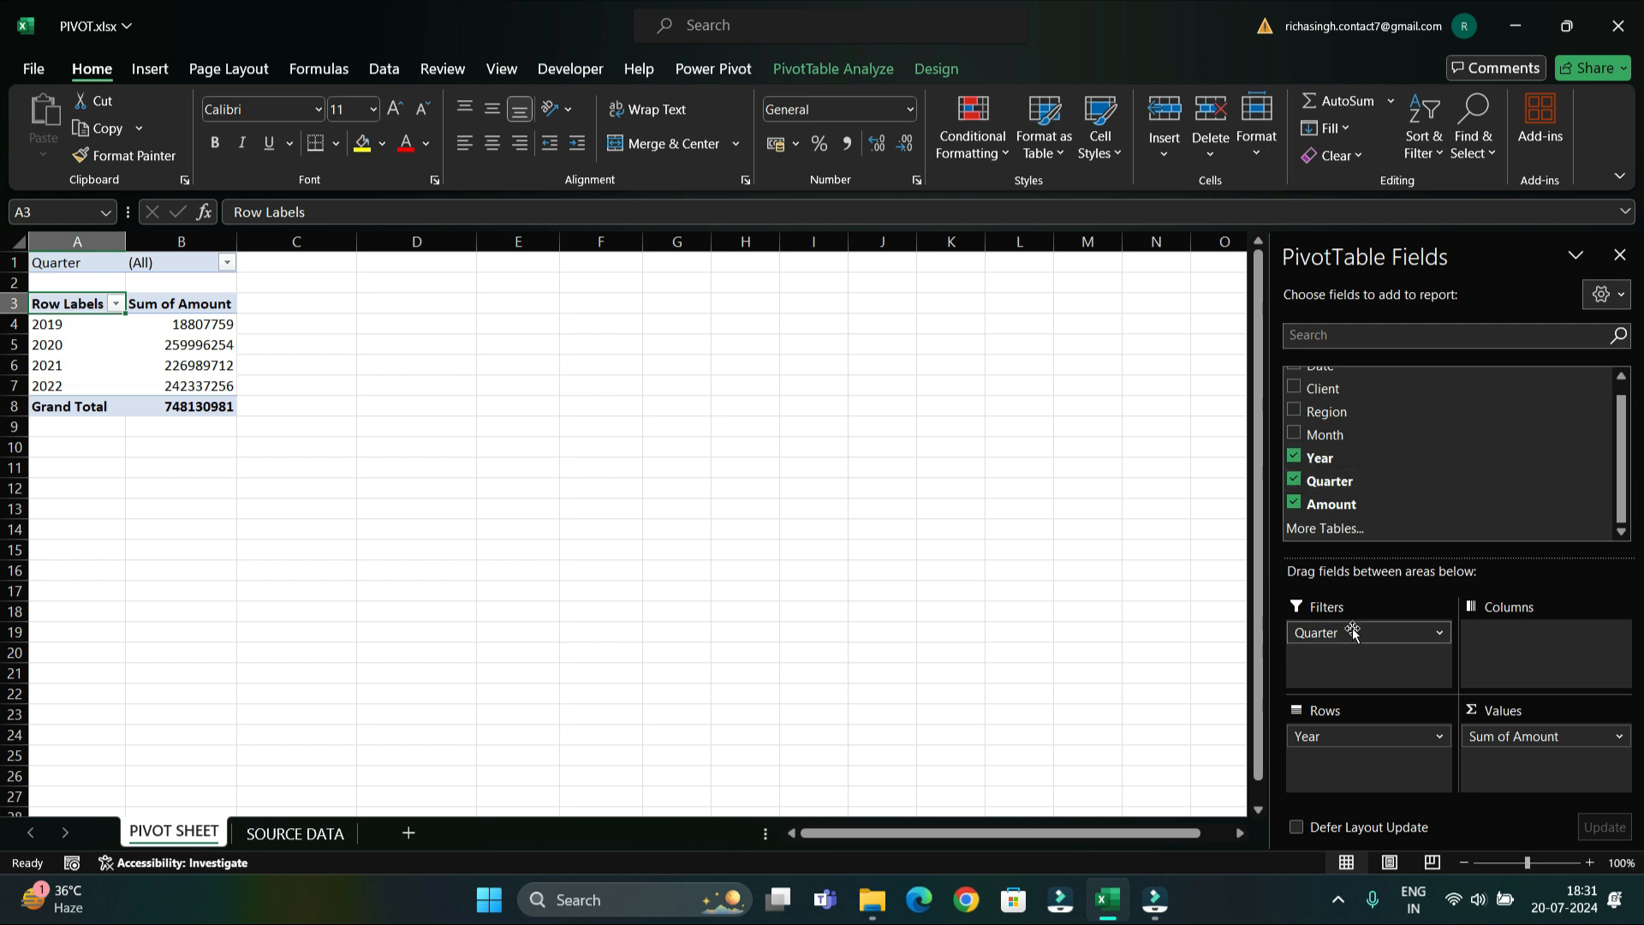
left_click(227, 263)
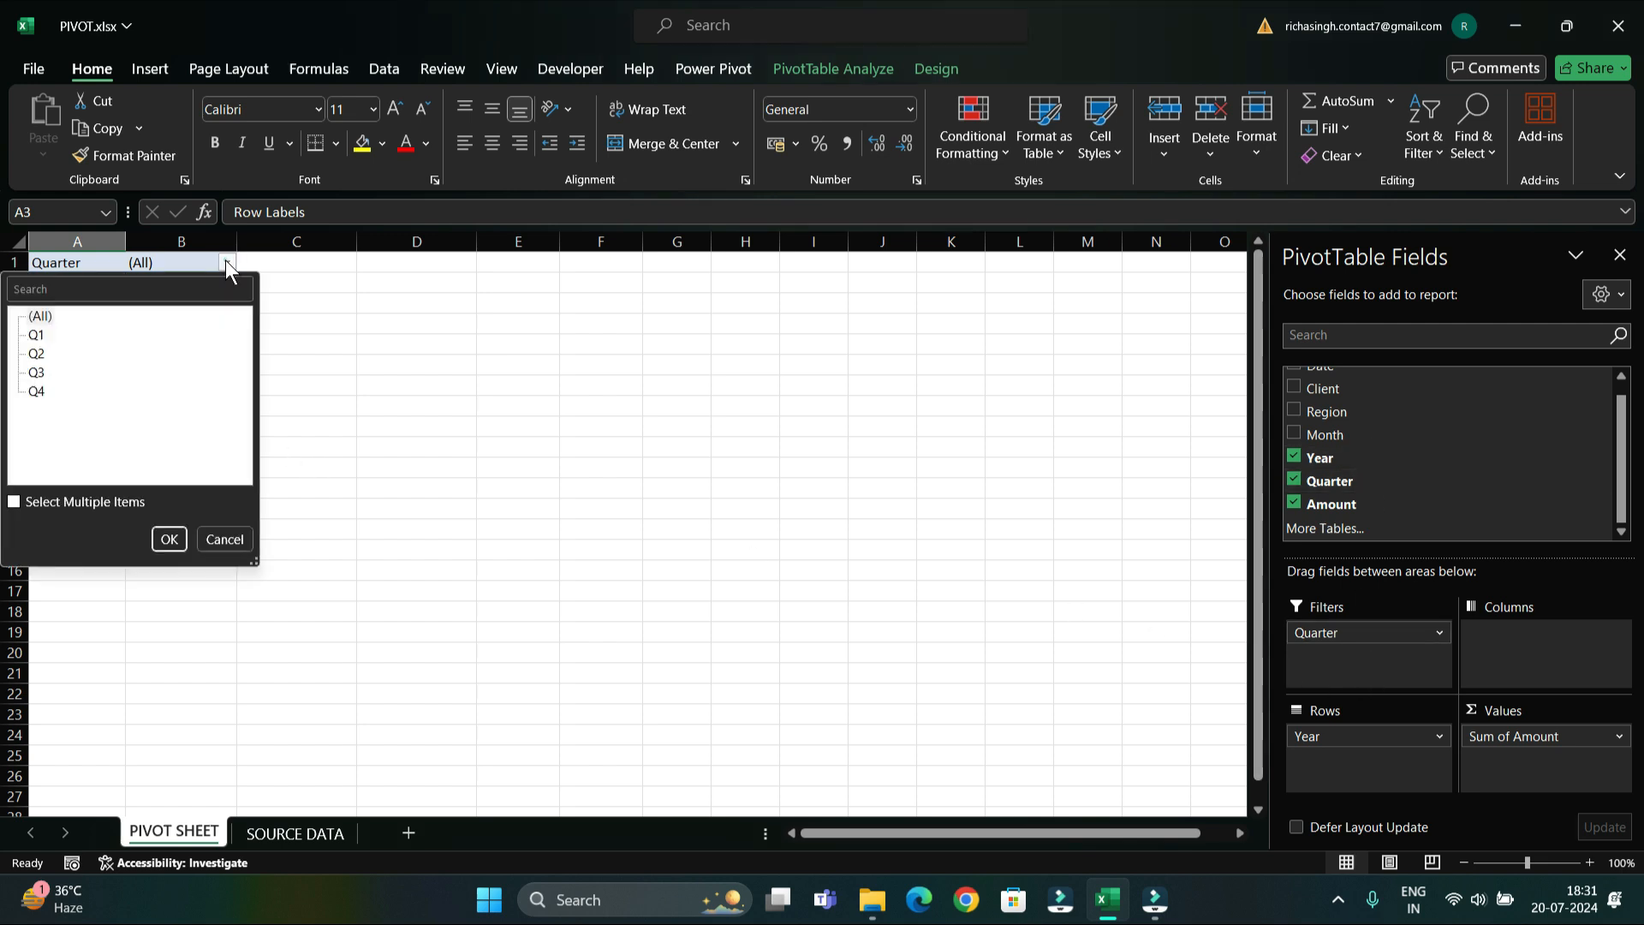
left_click(36, 335)
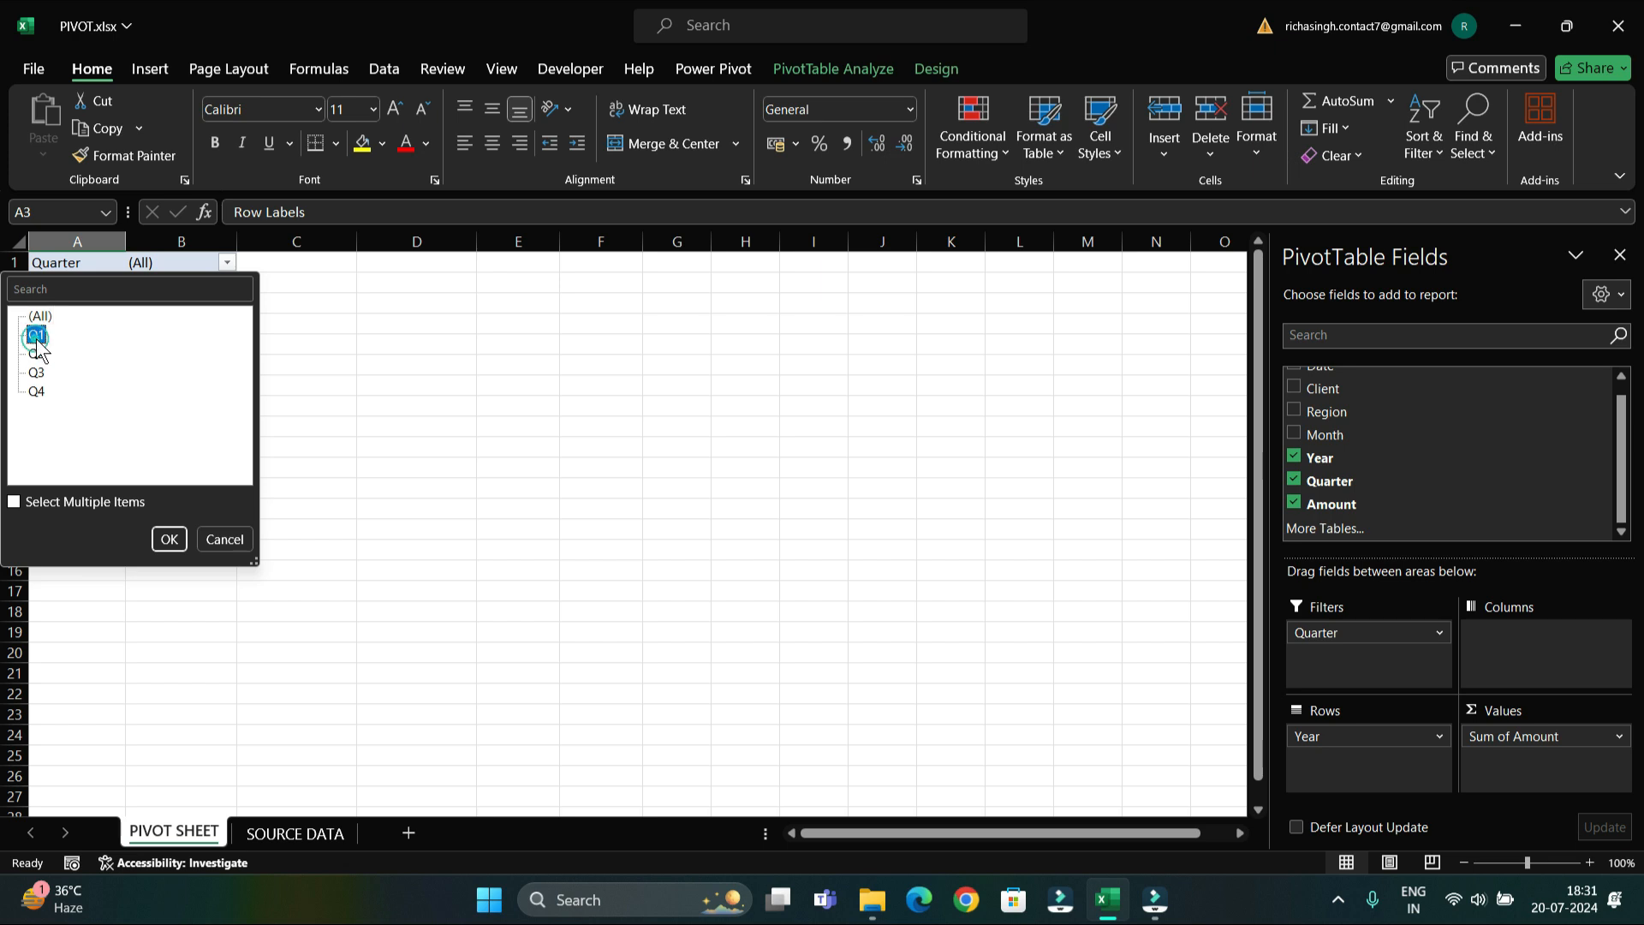
left_click(169, 539)
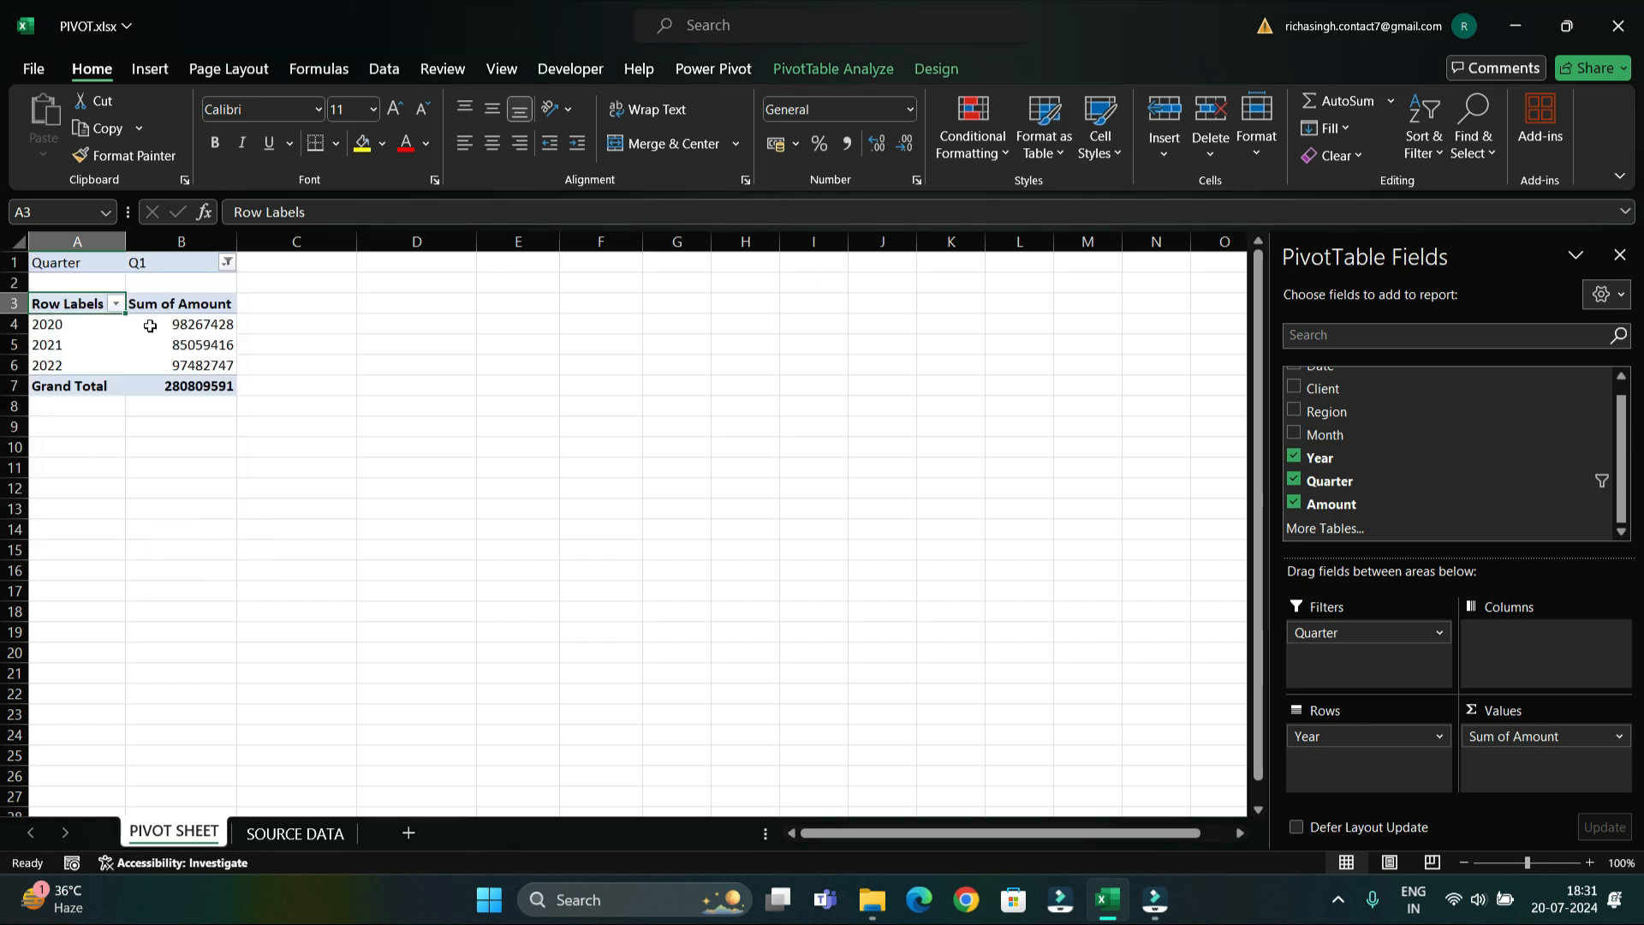
Step: Change the PivotTable's Quarter filter to Q3
mouse_move(204, 332)
left_click(225, 263)
left_click(36, 372)
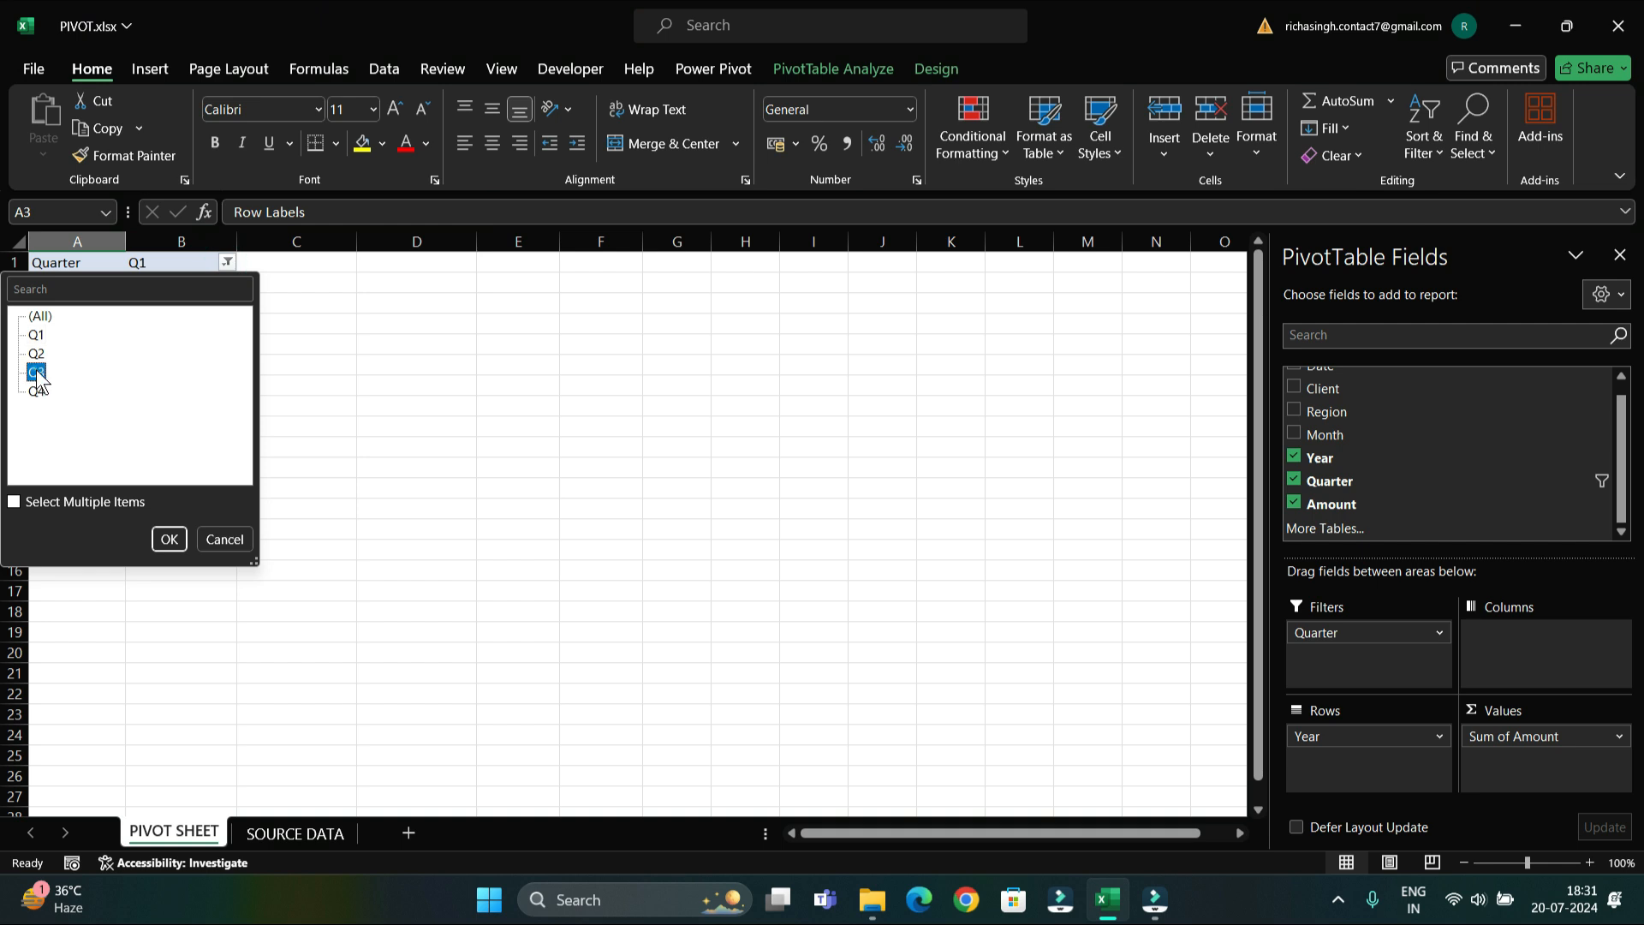
left_click(168, 539)
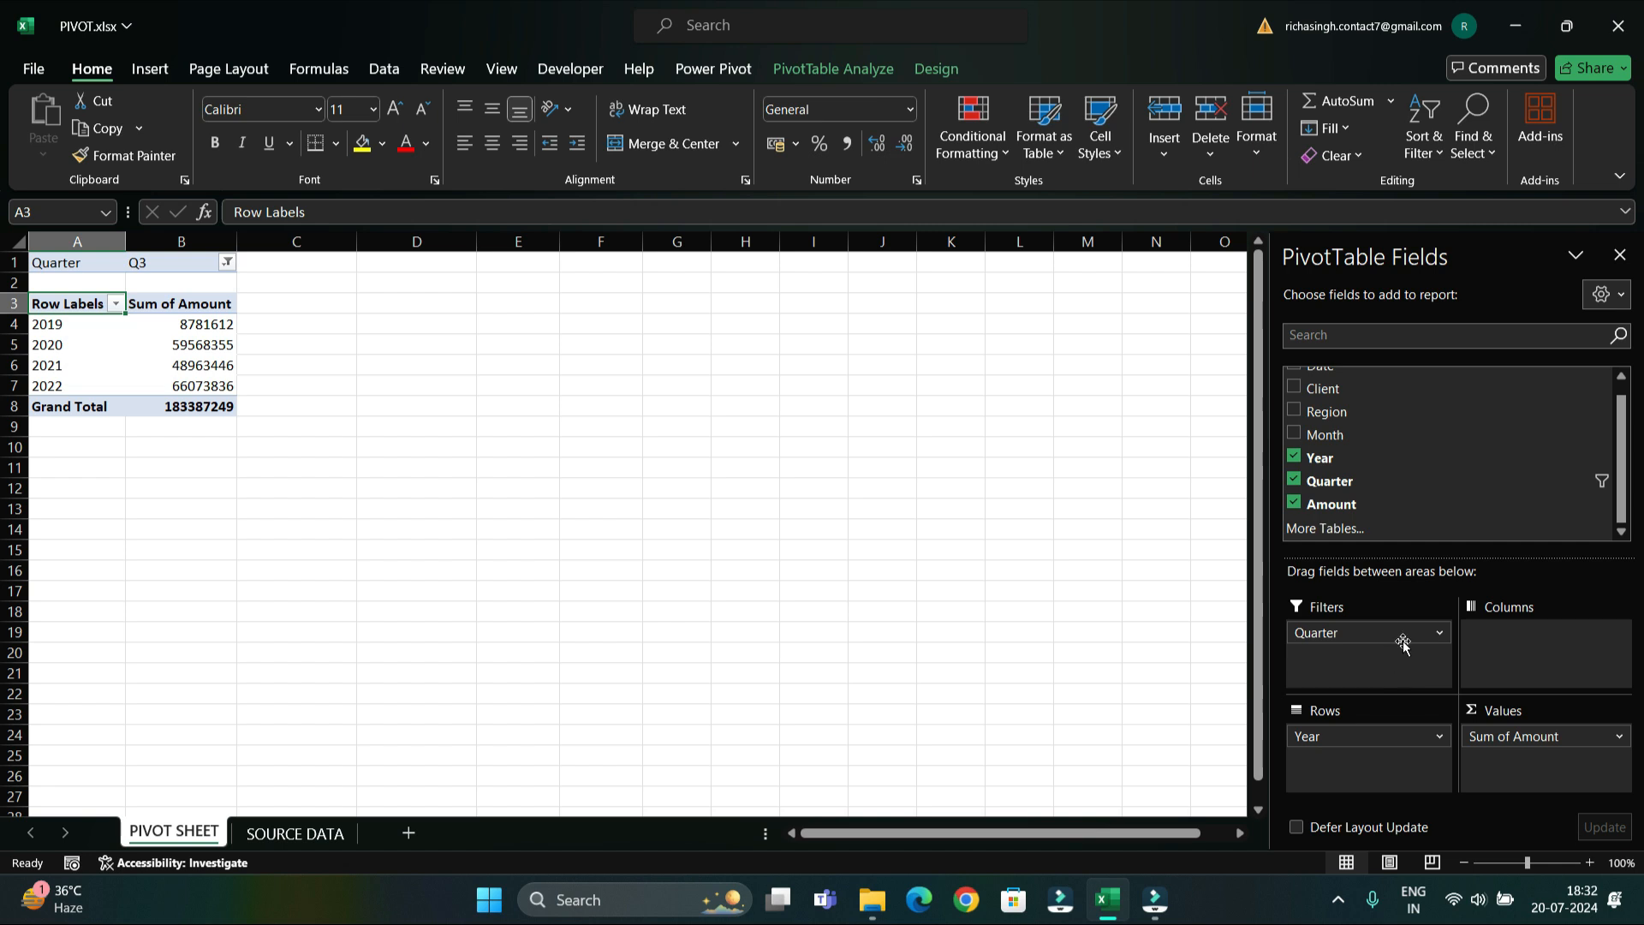
Step: Remove the Quarter filter and lay out the PivotTable with Year in the rows and Client in the columns
left_click_drag(1400, 635, 1456, 535)
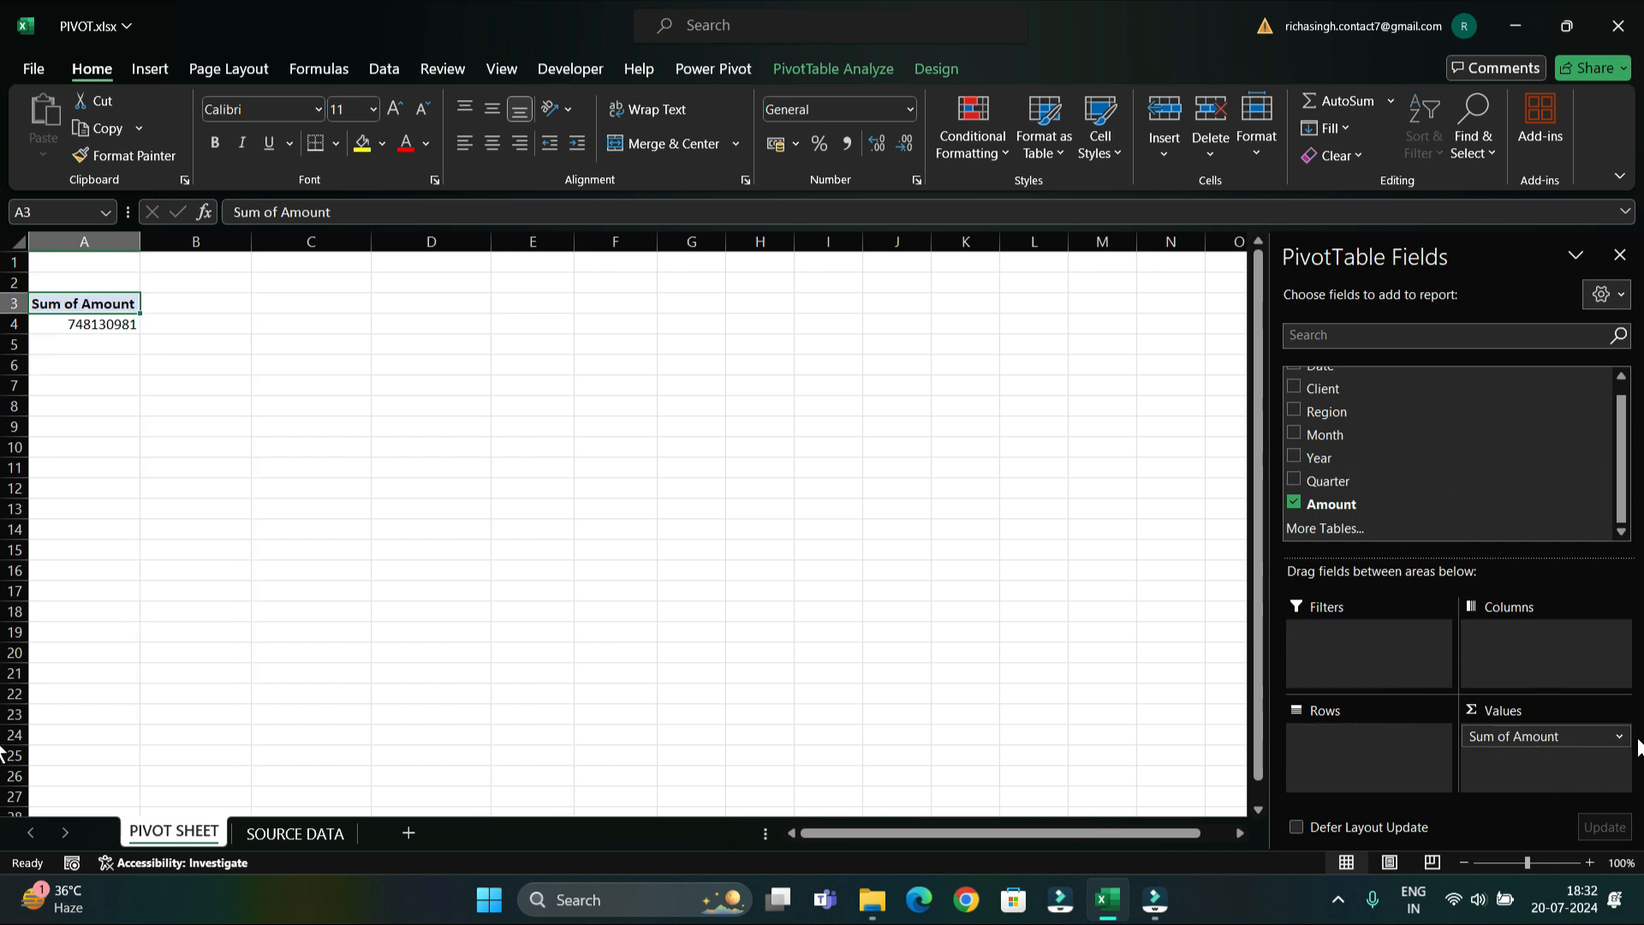
left_click(1324, 455)
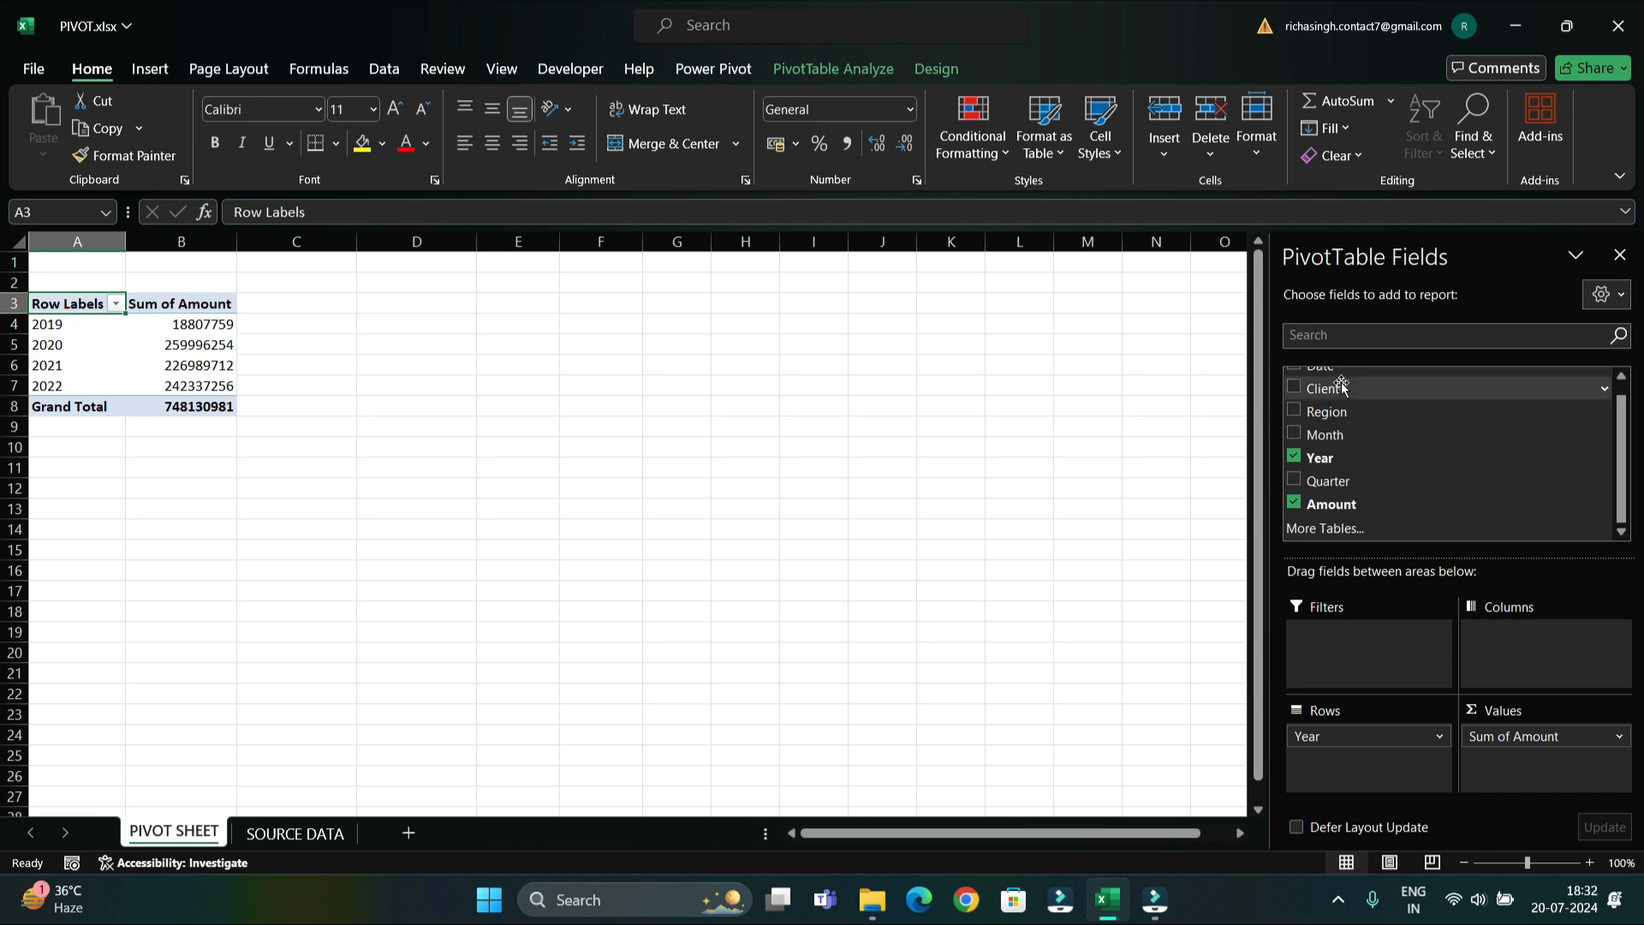
left_click_drag(1342, 390, 1515, 668)
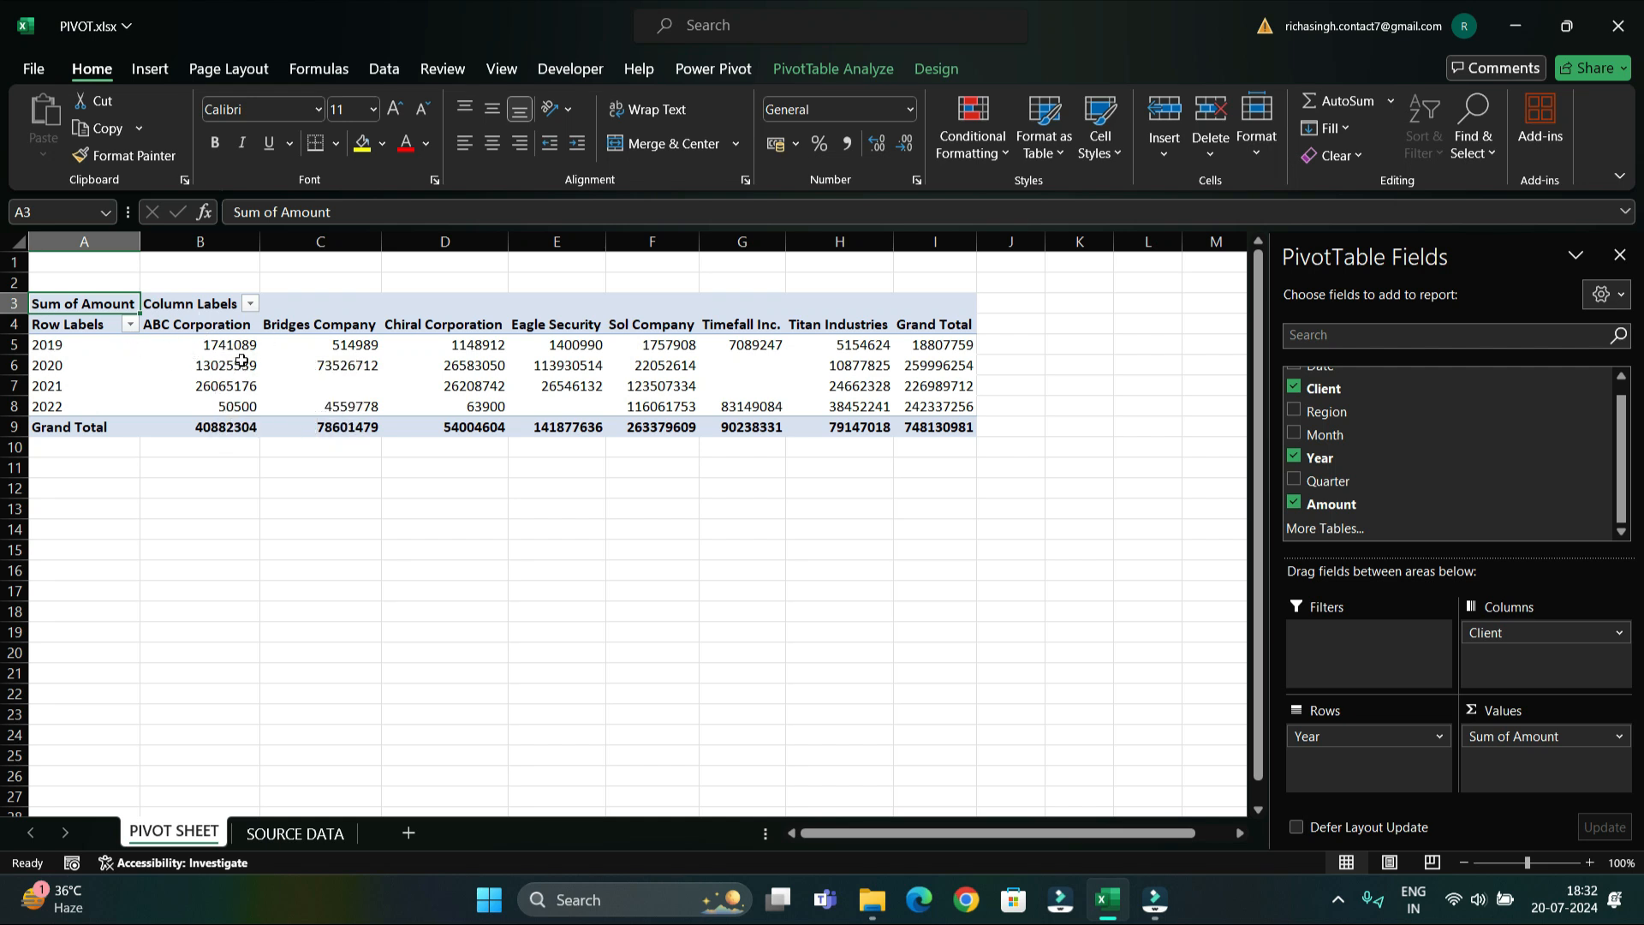
mouse_move(198, 345)
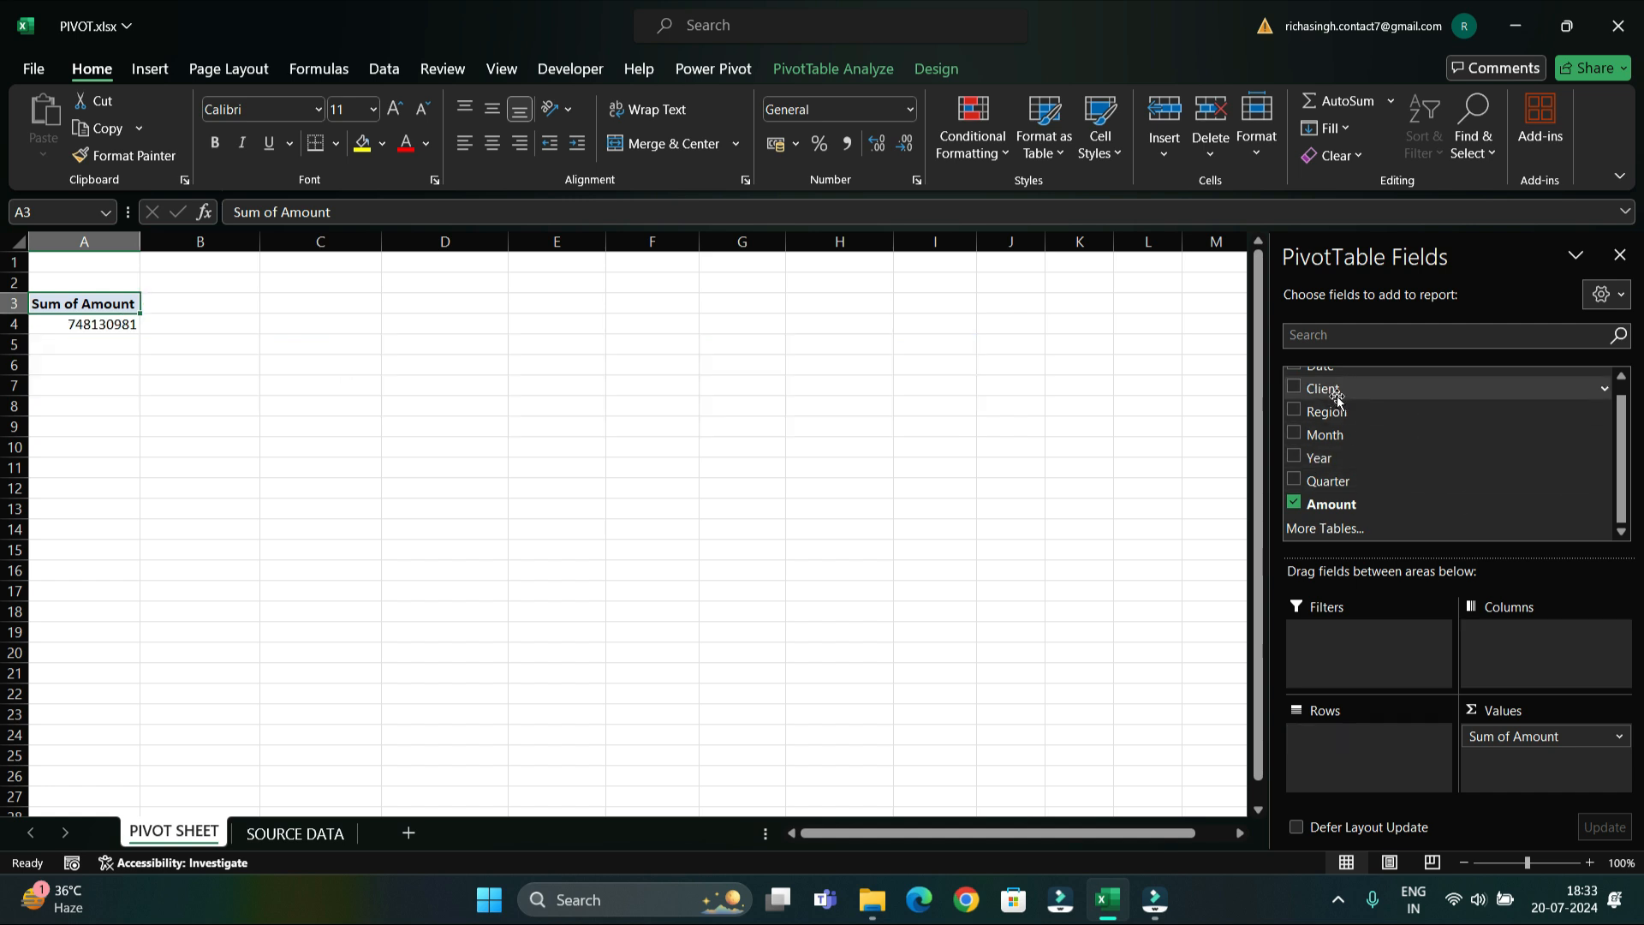
Step: Rearrange the PivotTable to show only Client in the rows with Sum of Amount, and insert a Clustered Bar PivotChart from it
left_click_drag(1340, 390, 1354, 763)
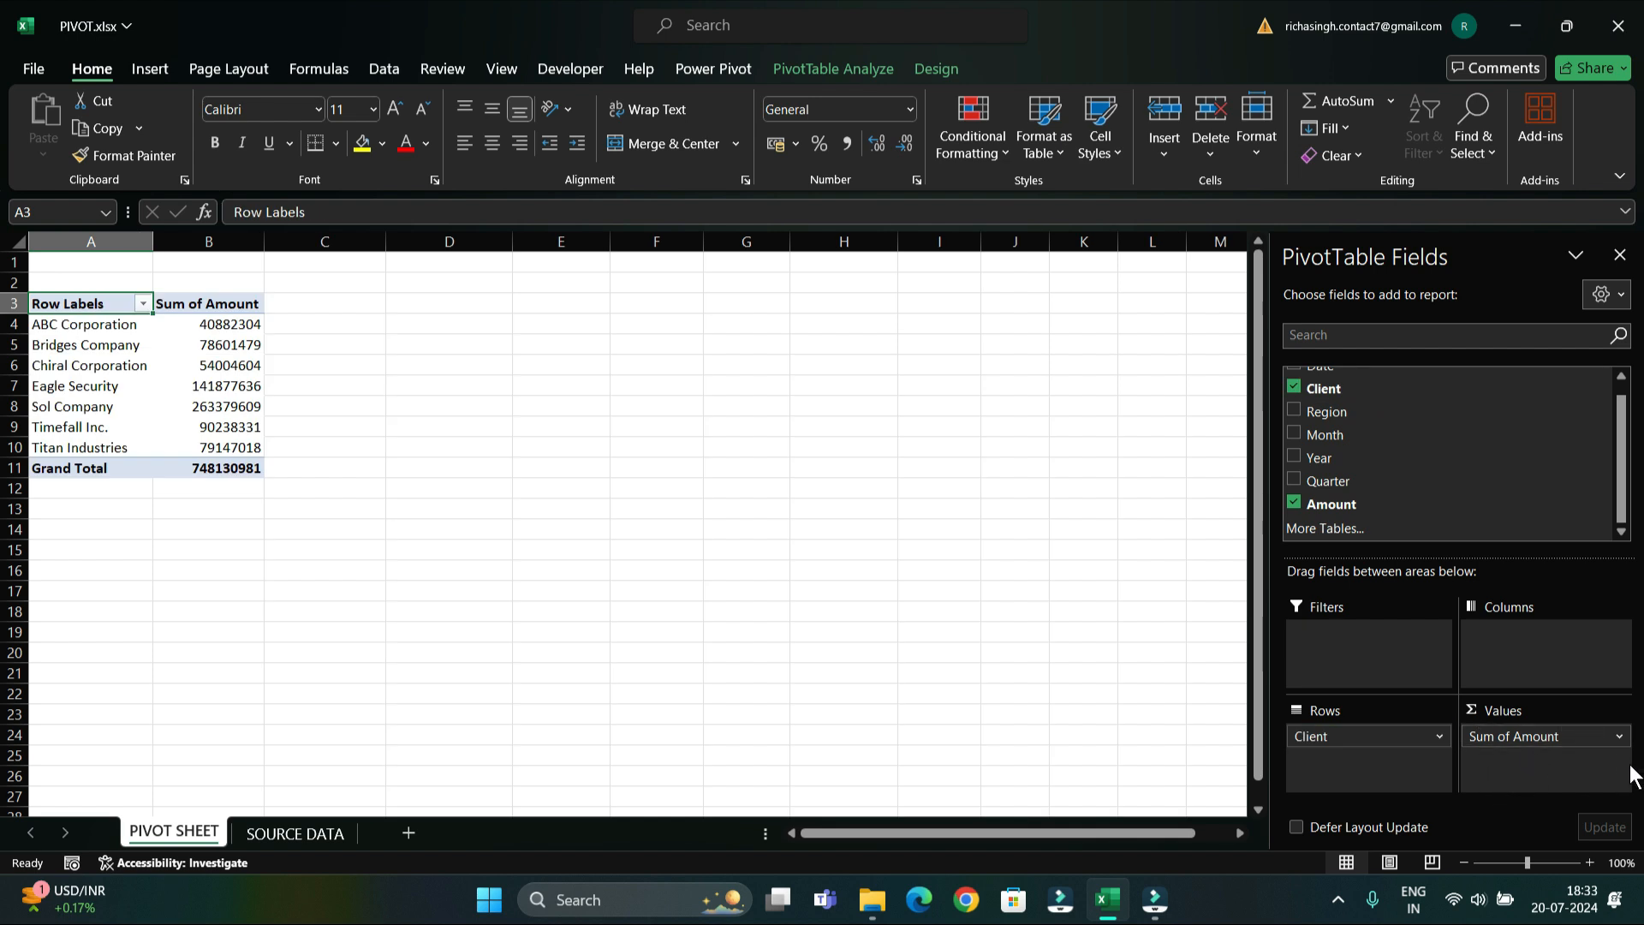
left_click(744, 364)
left_click_drag(44, 307, 245, 471)
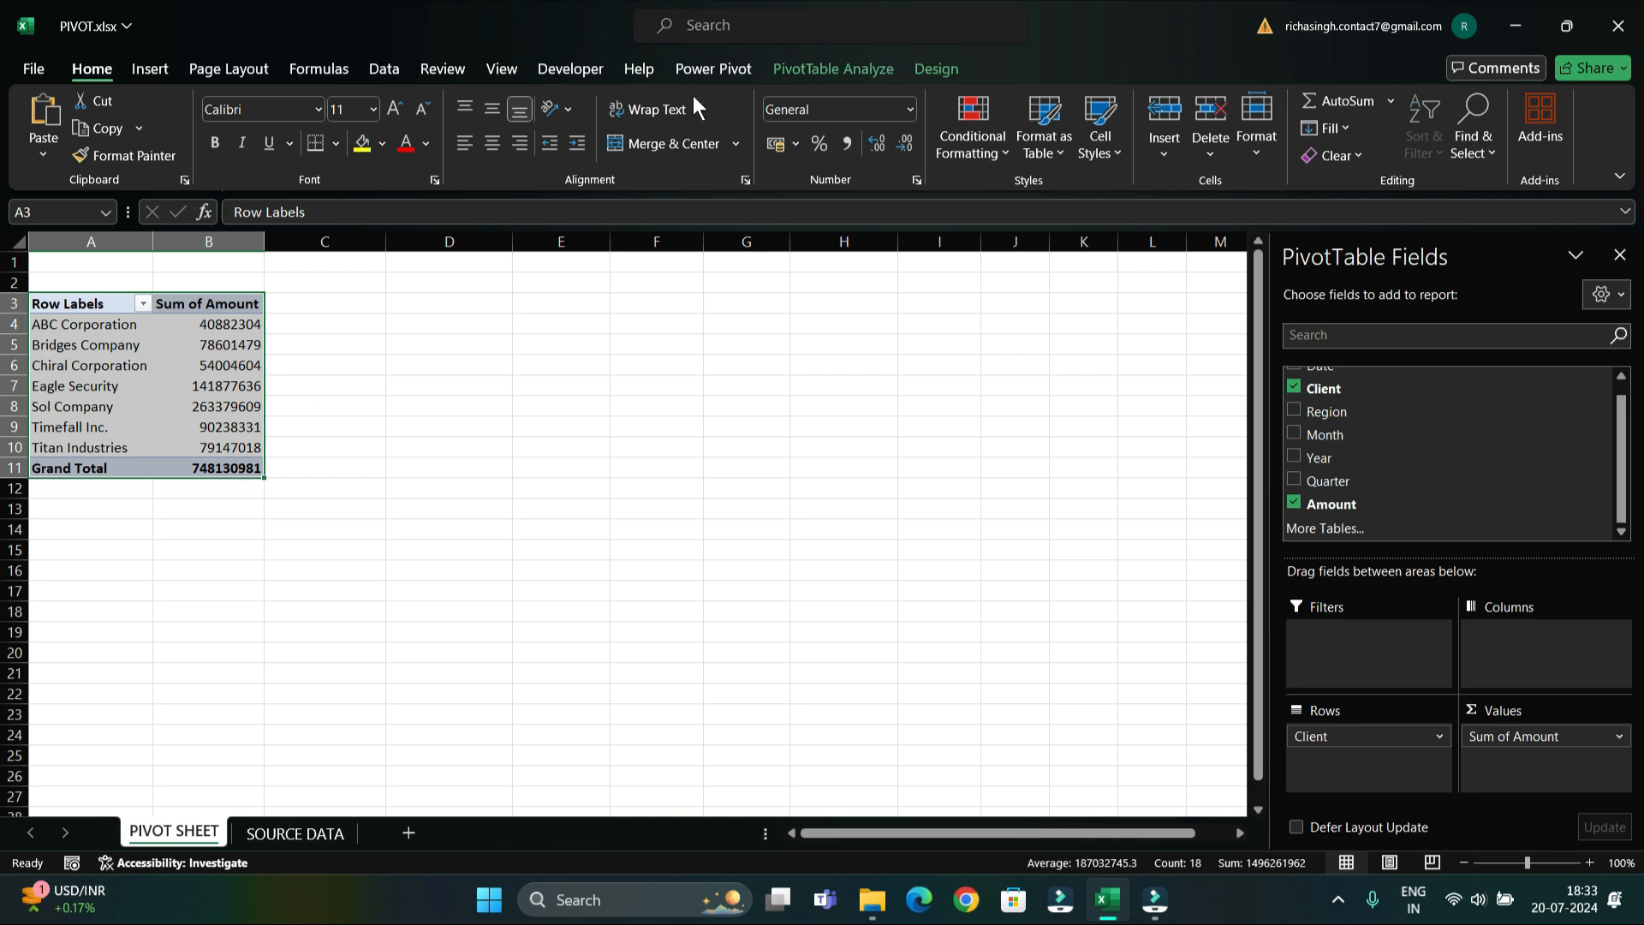
left_click(827, 68)
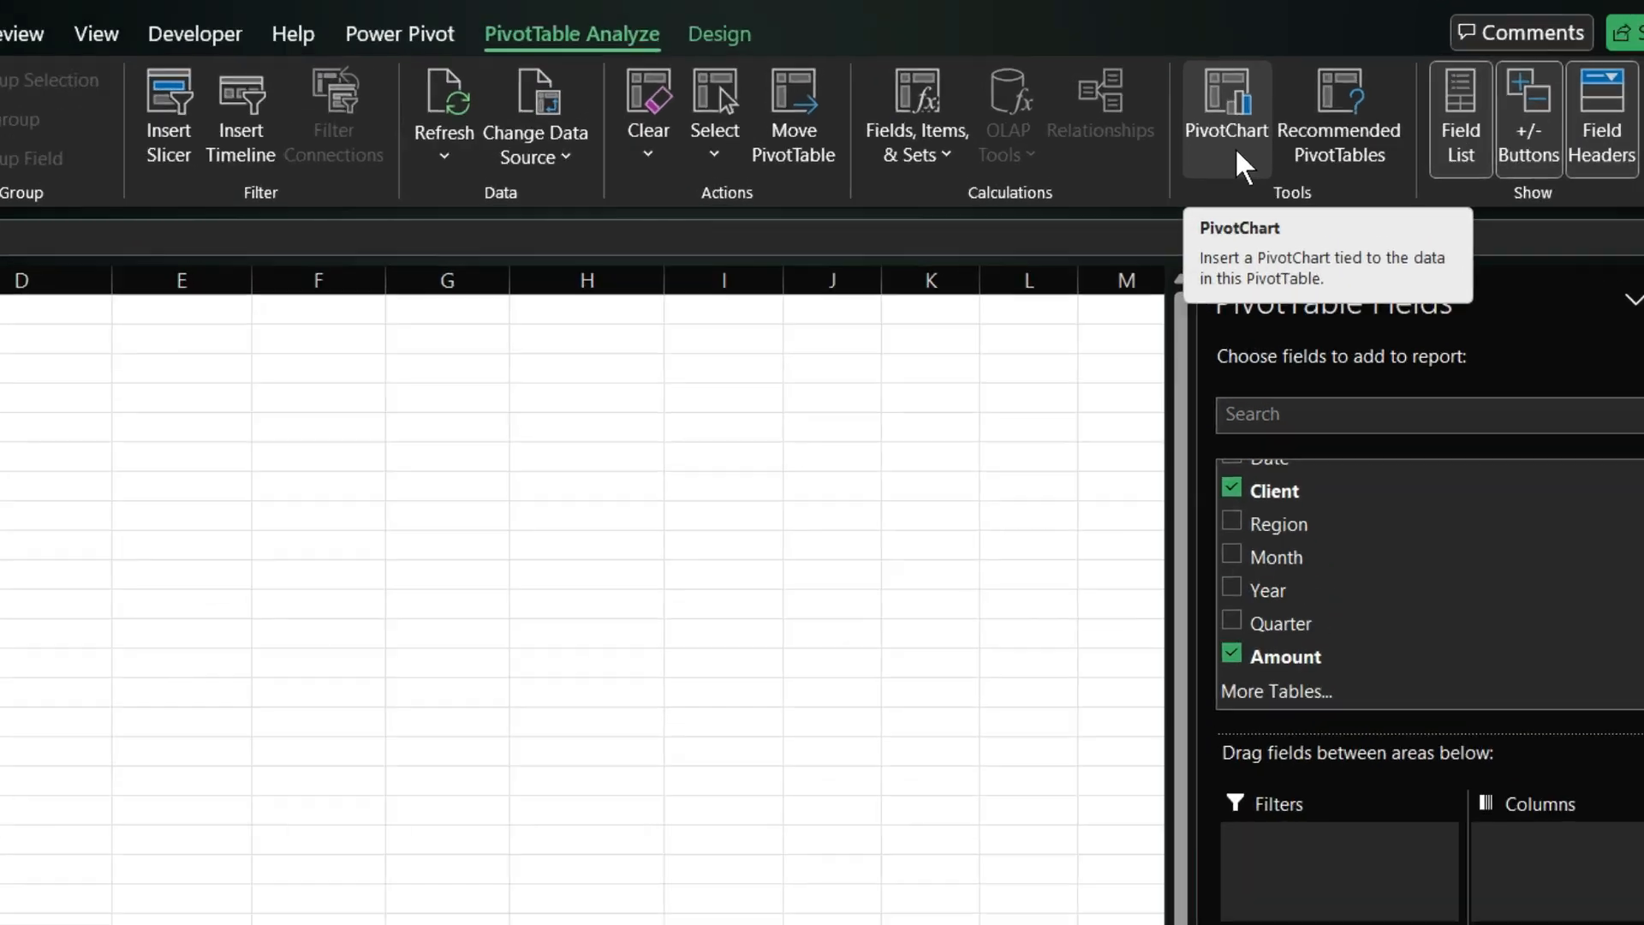
left_click(1222, 151)
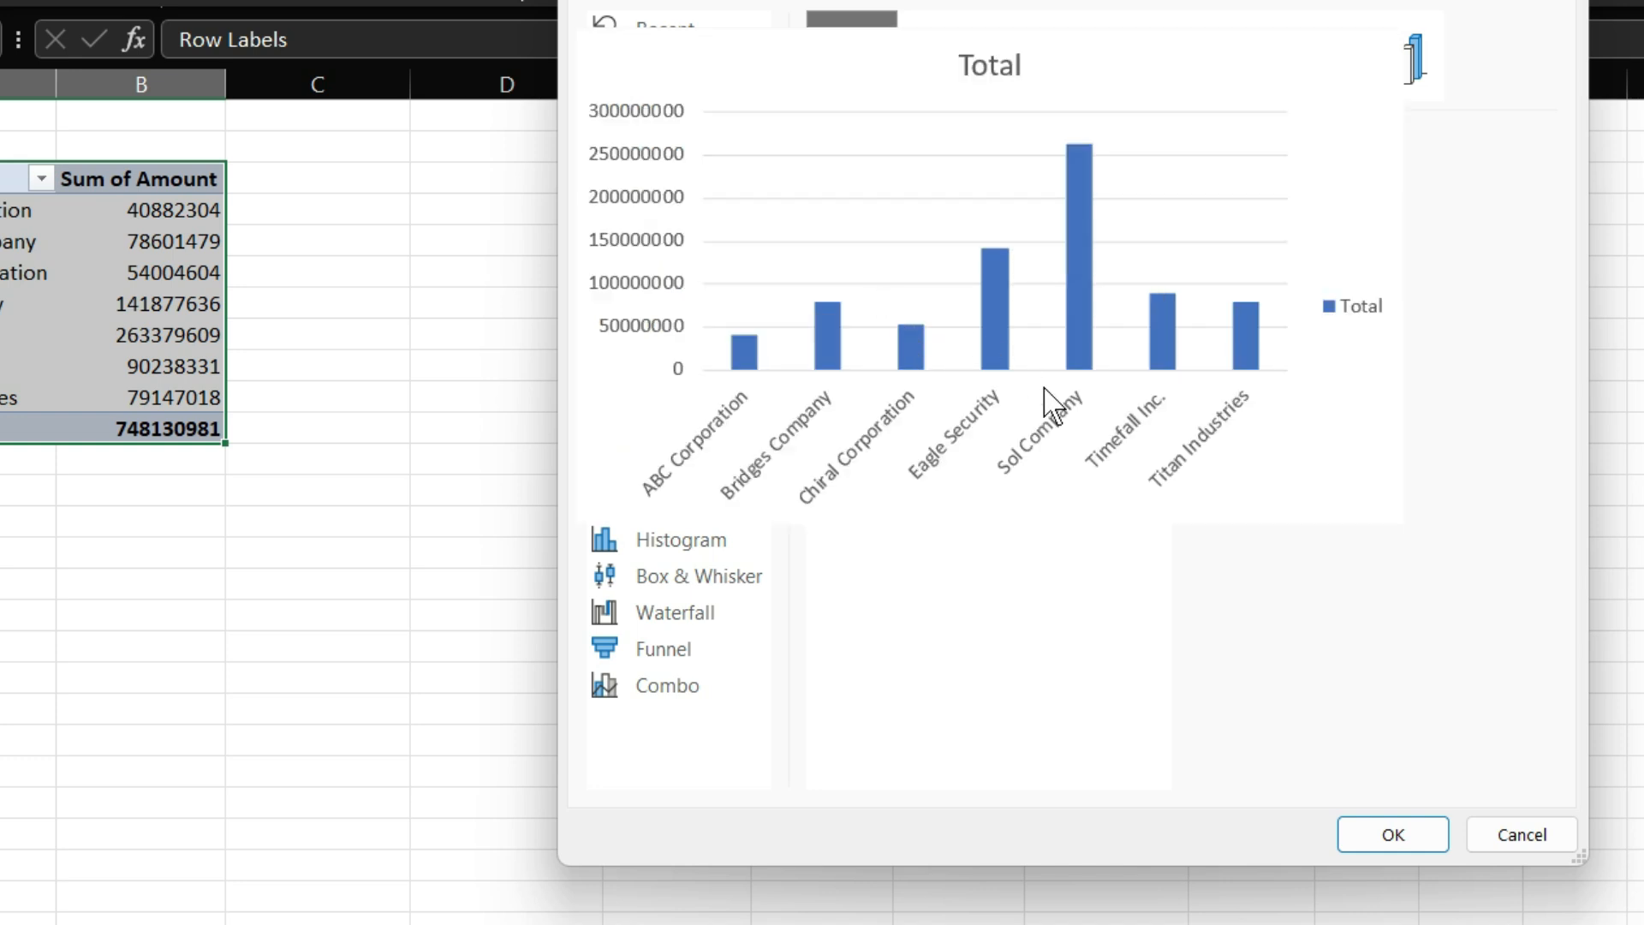
left_click(678, 202)
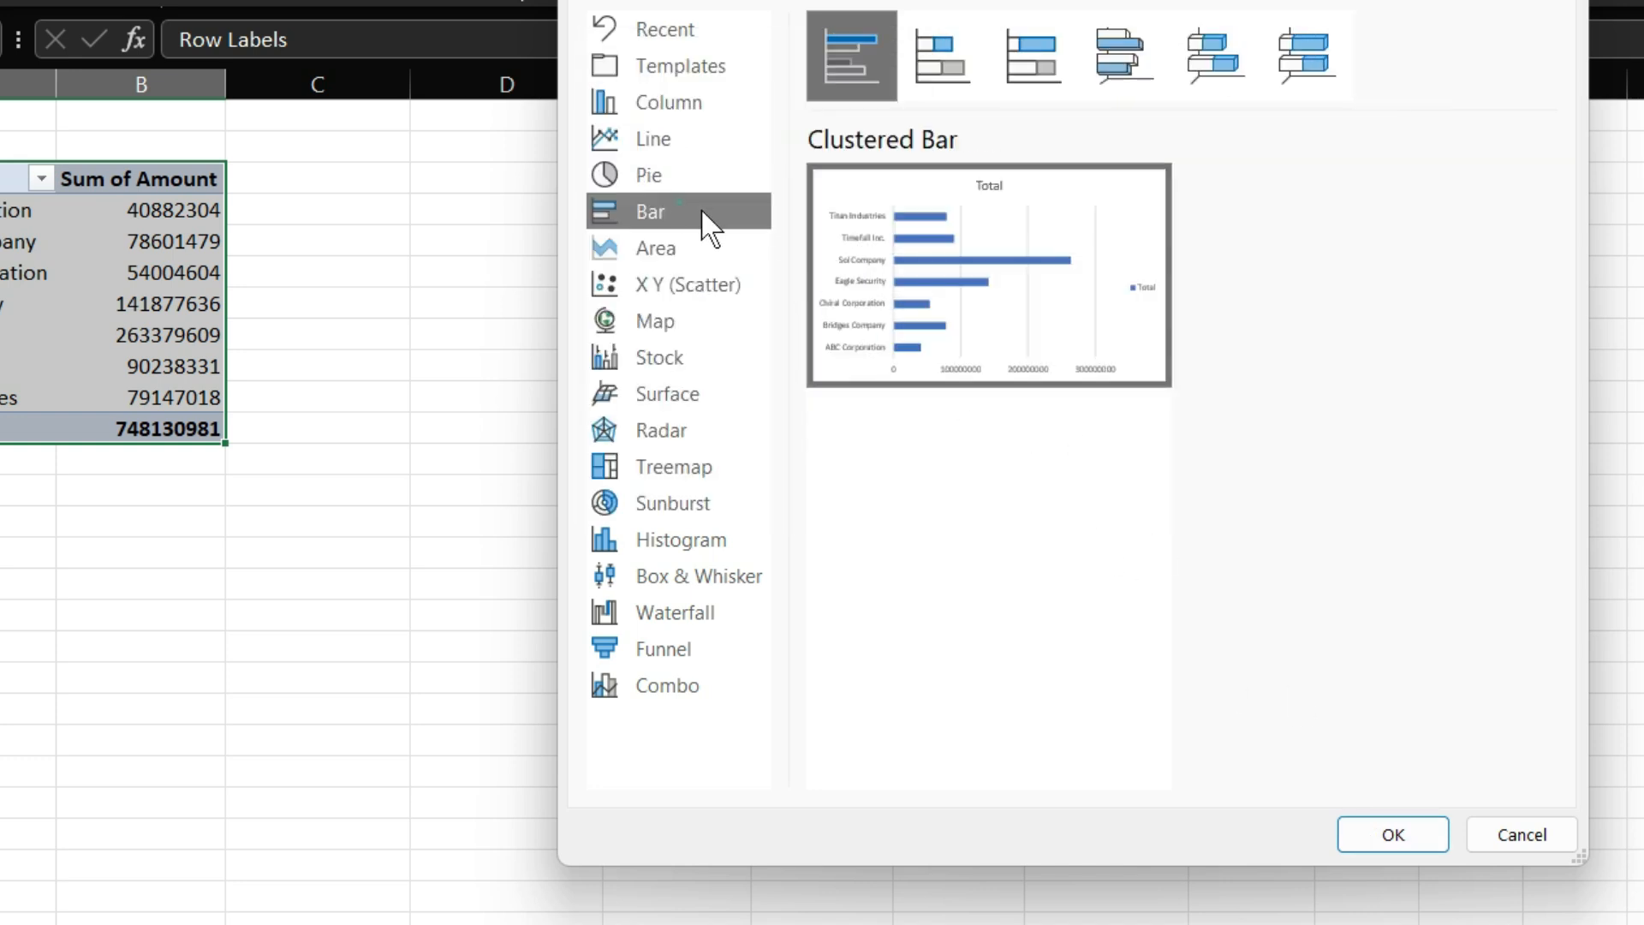
left_click(1396, 839)
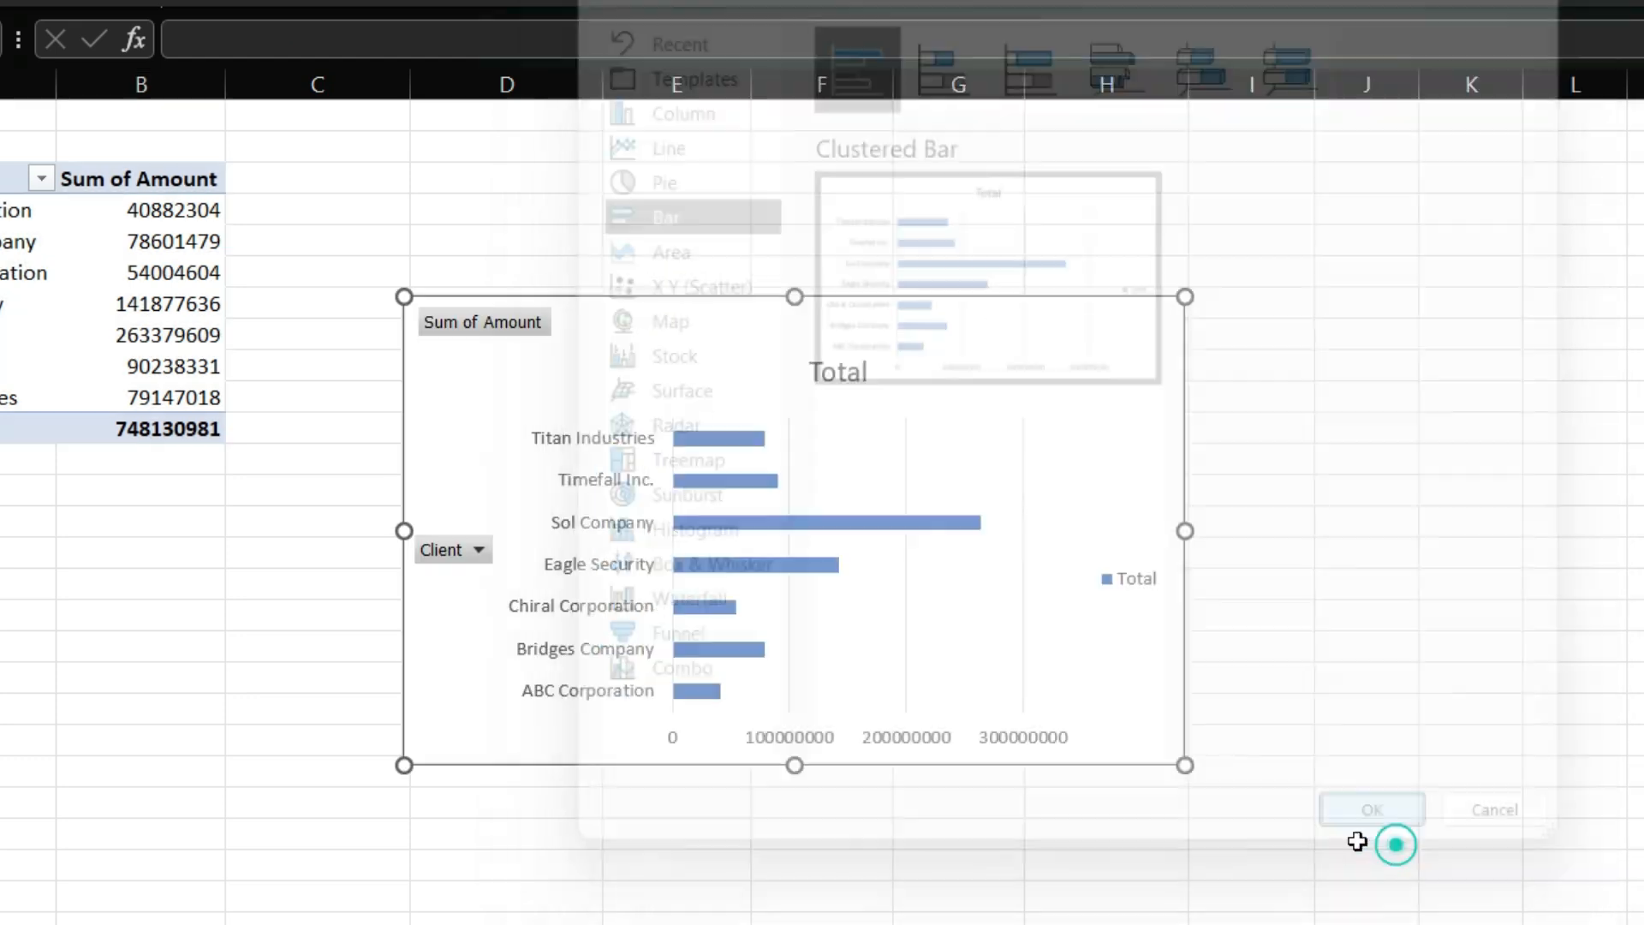
Step: Place the PivotChart beside the PivotTable, spanning about columns D to K from row 2
left_click_drag(990, 334, 1199, 229)
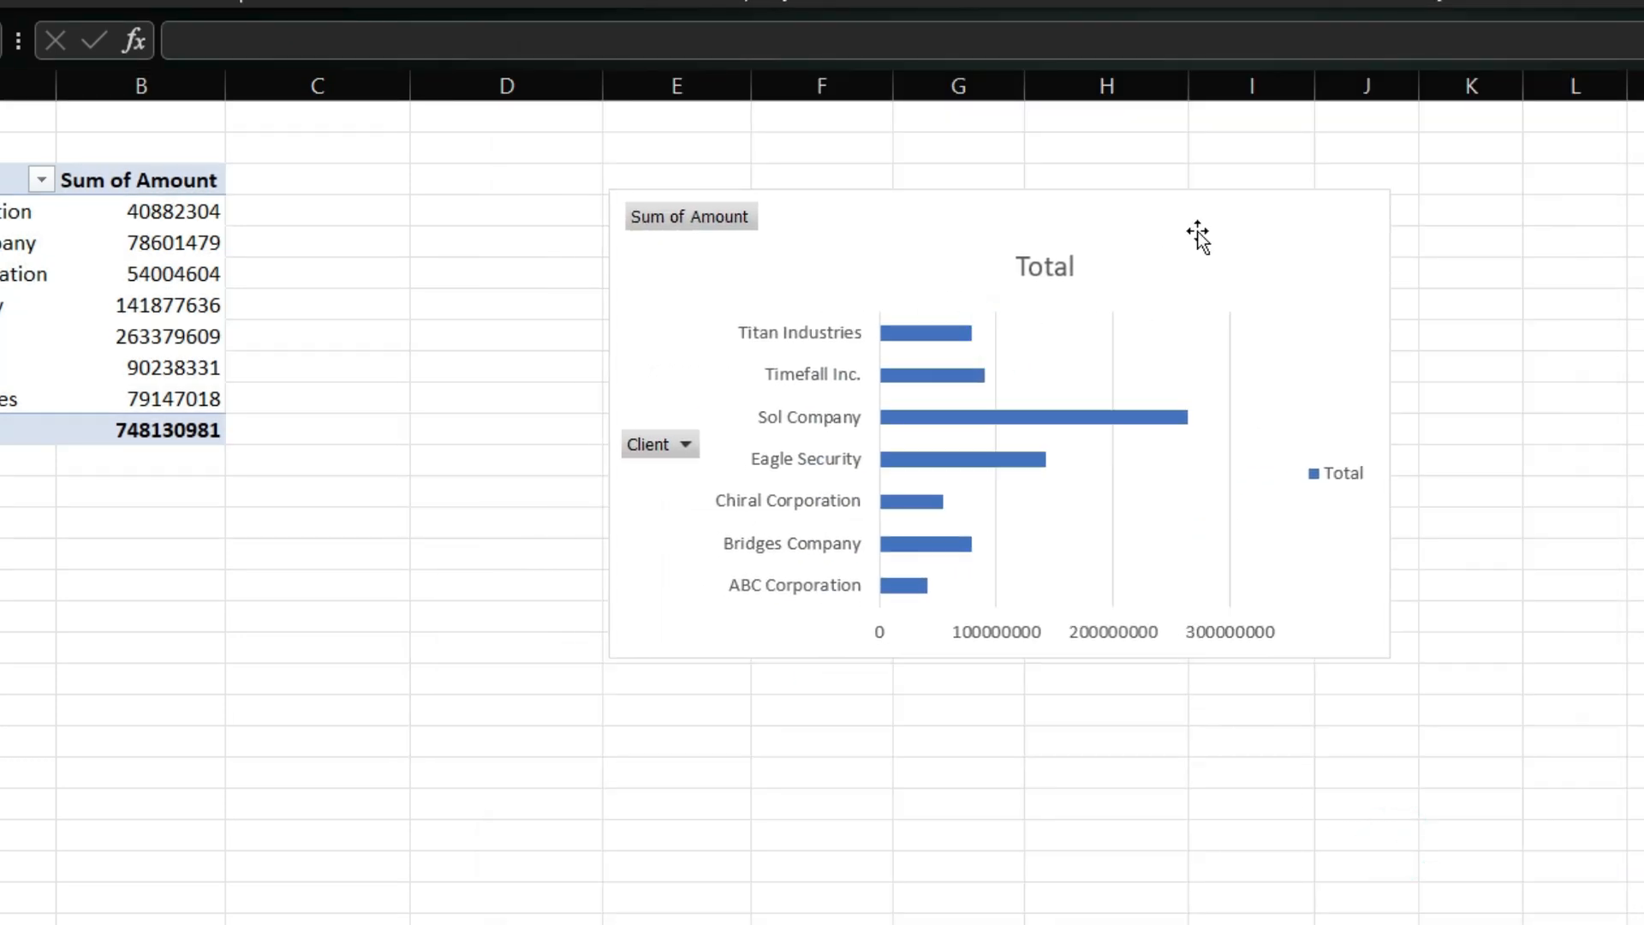
left_click_drag(1032, 284, 1178, 231)
left_click(1031, 332)
left_click_drag(980, 286, 882, 331)
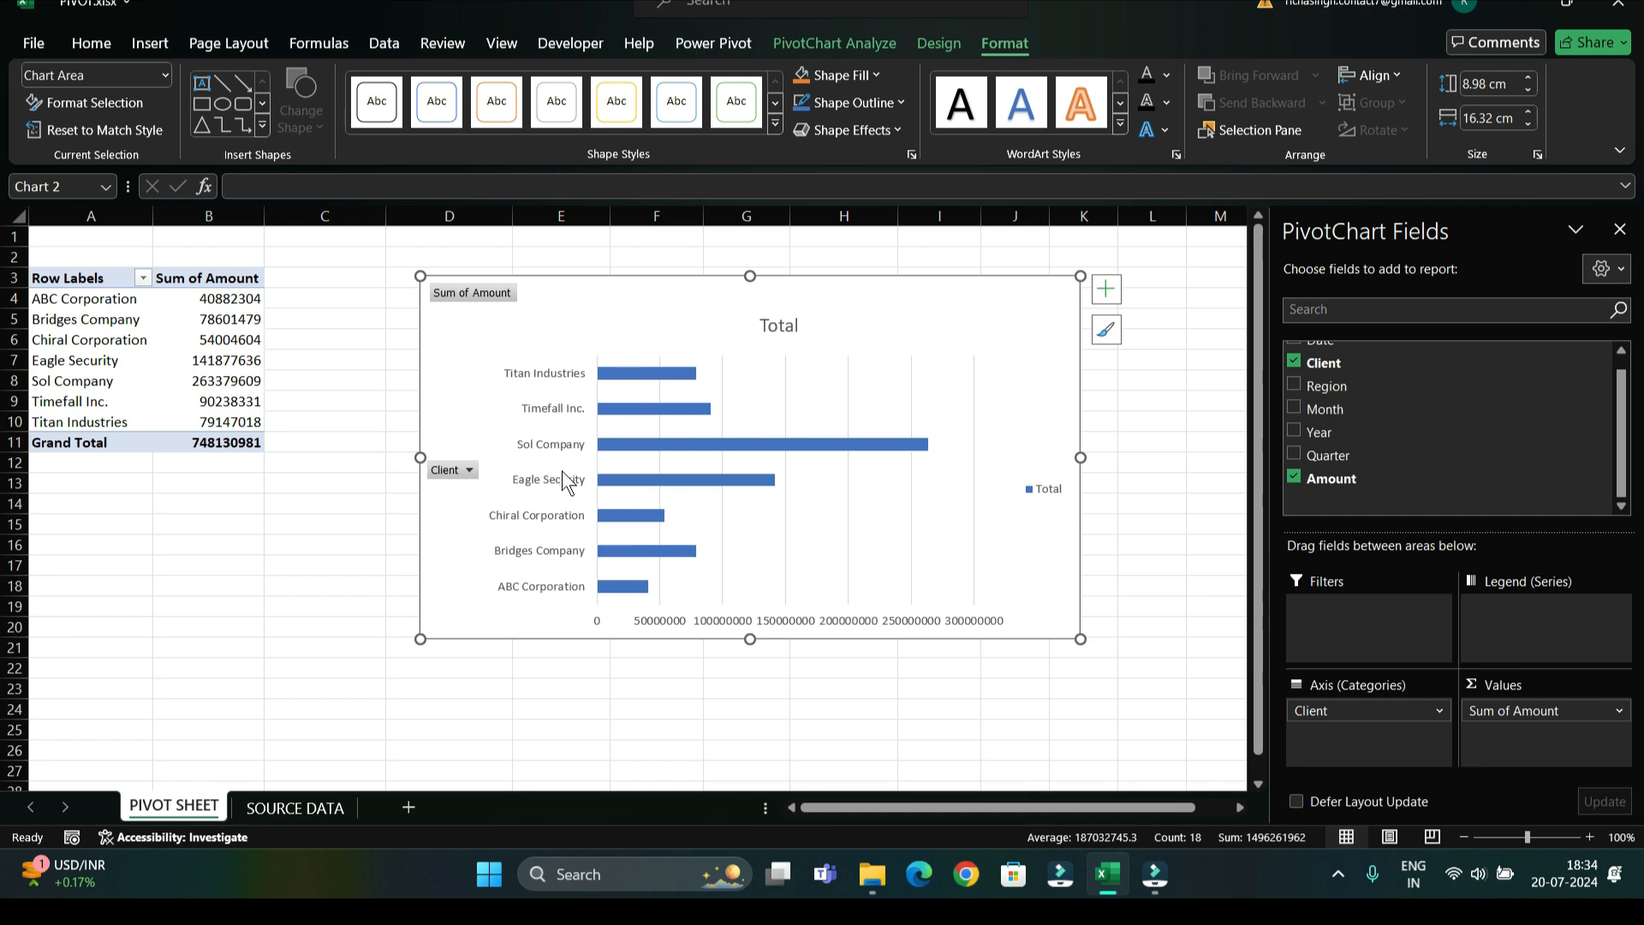
left_click(924, 445)
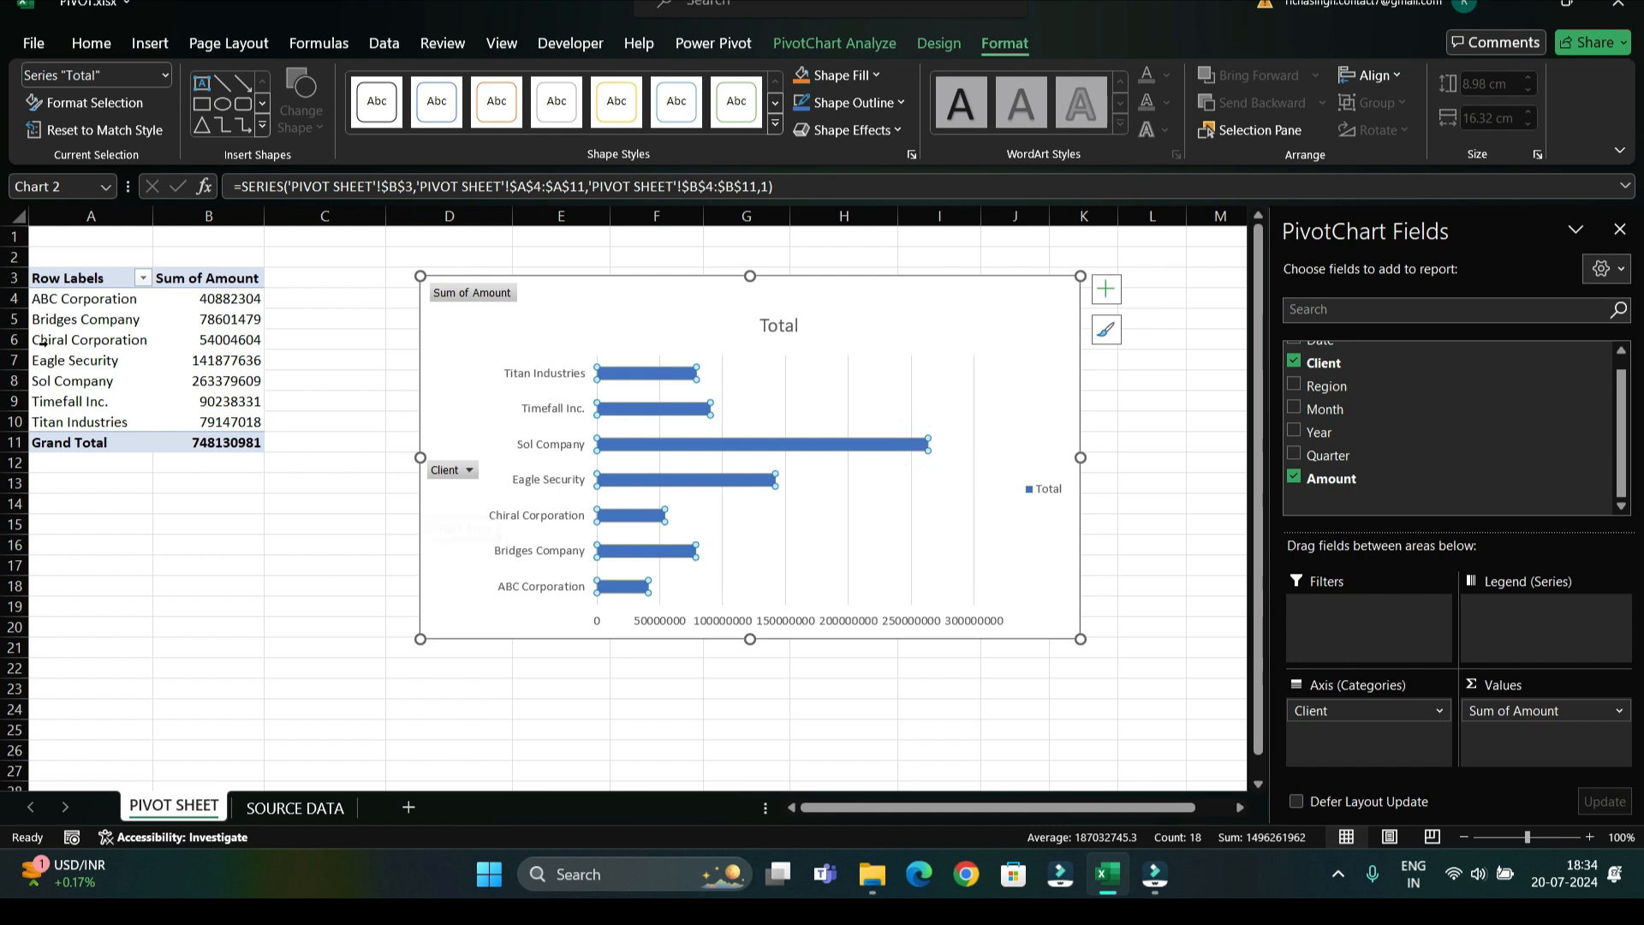
left_click_drag(723, 308, 727, 280)
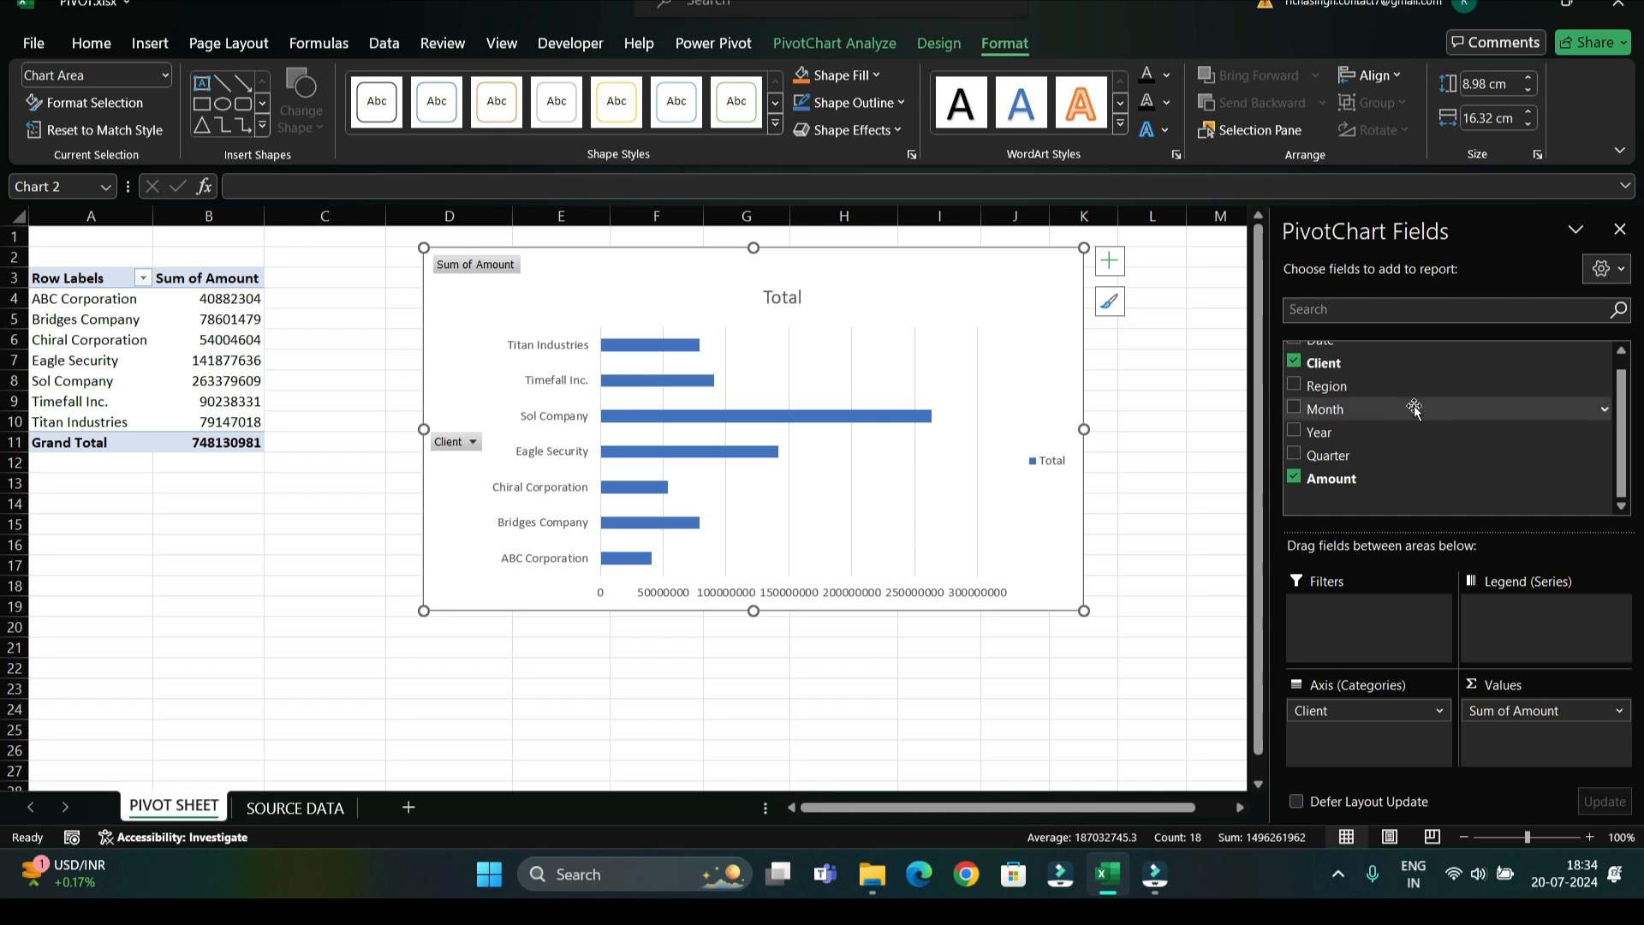
Step: Add Region as a filter to the PivotChart and filter the data to the North region
left_click_drag(1398, 389, 1370, 620)
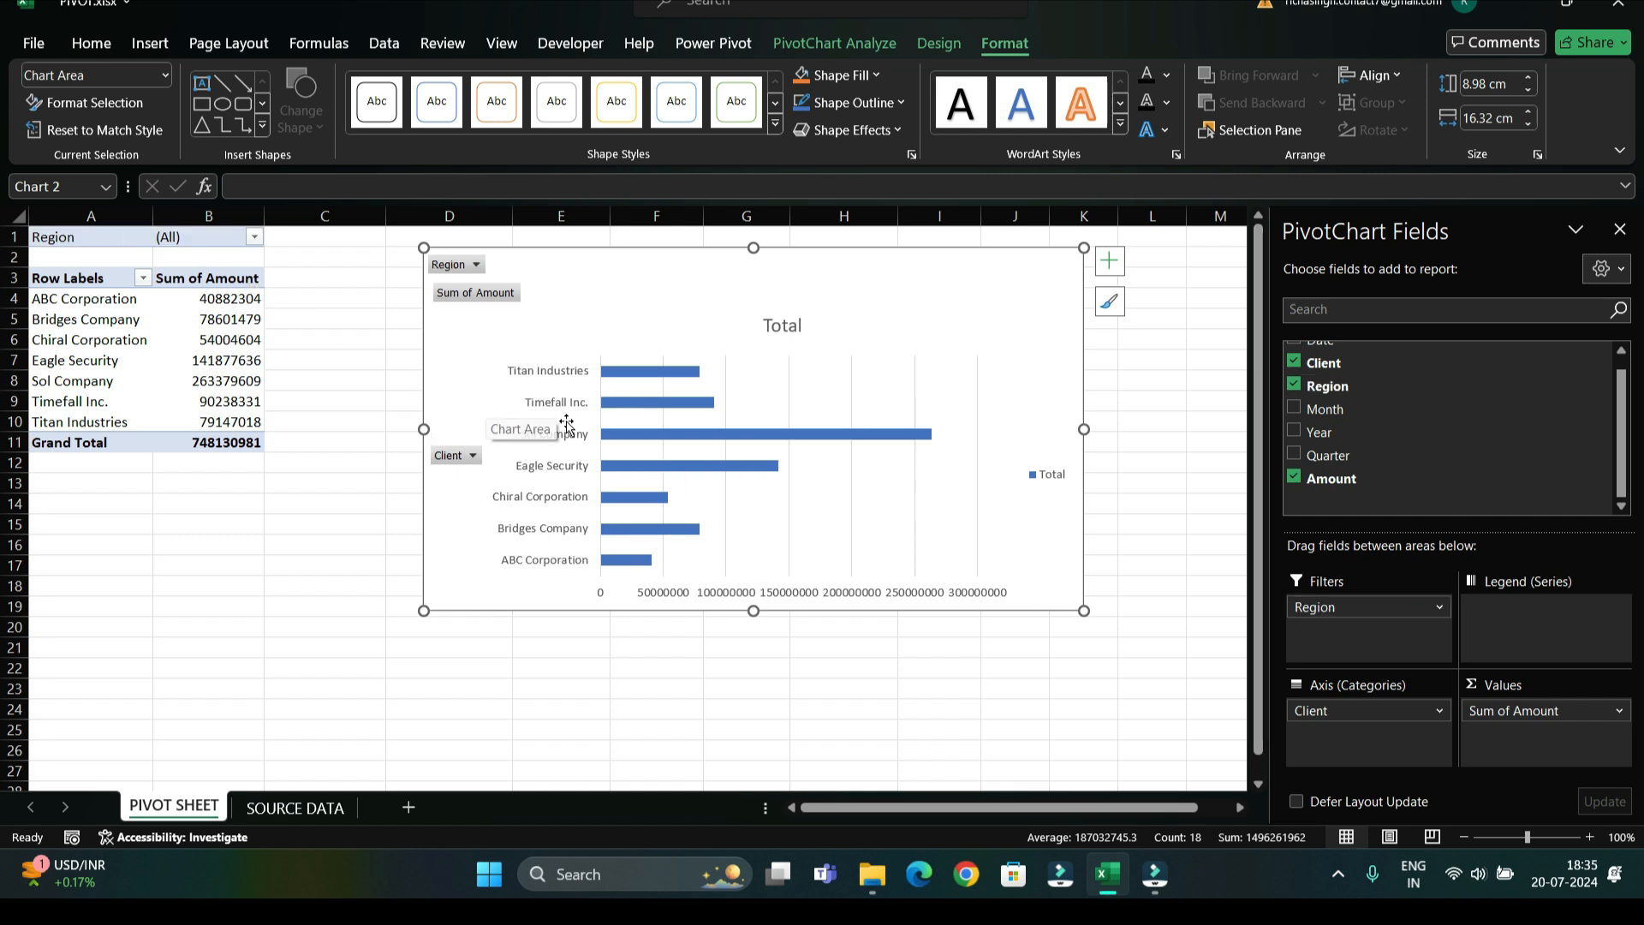
left_click(255, 239)
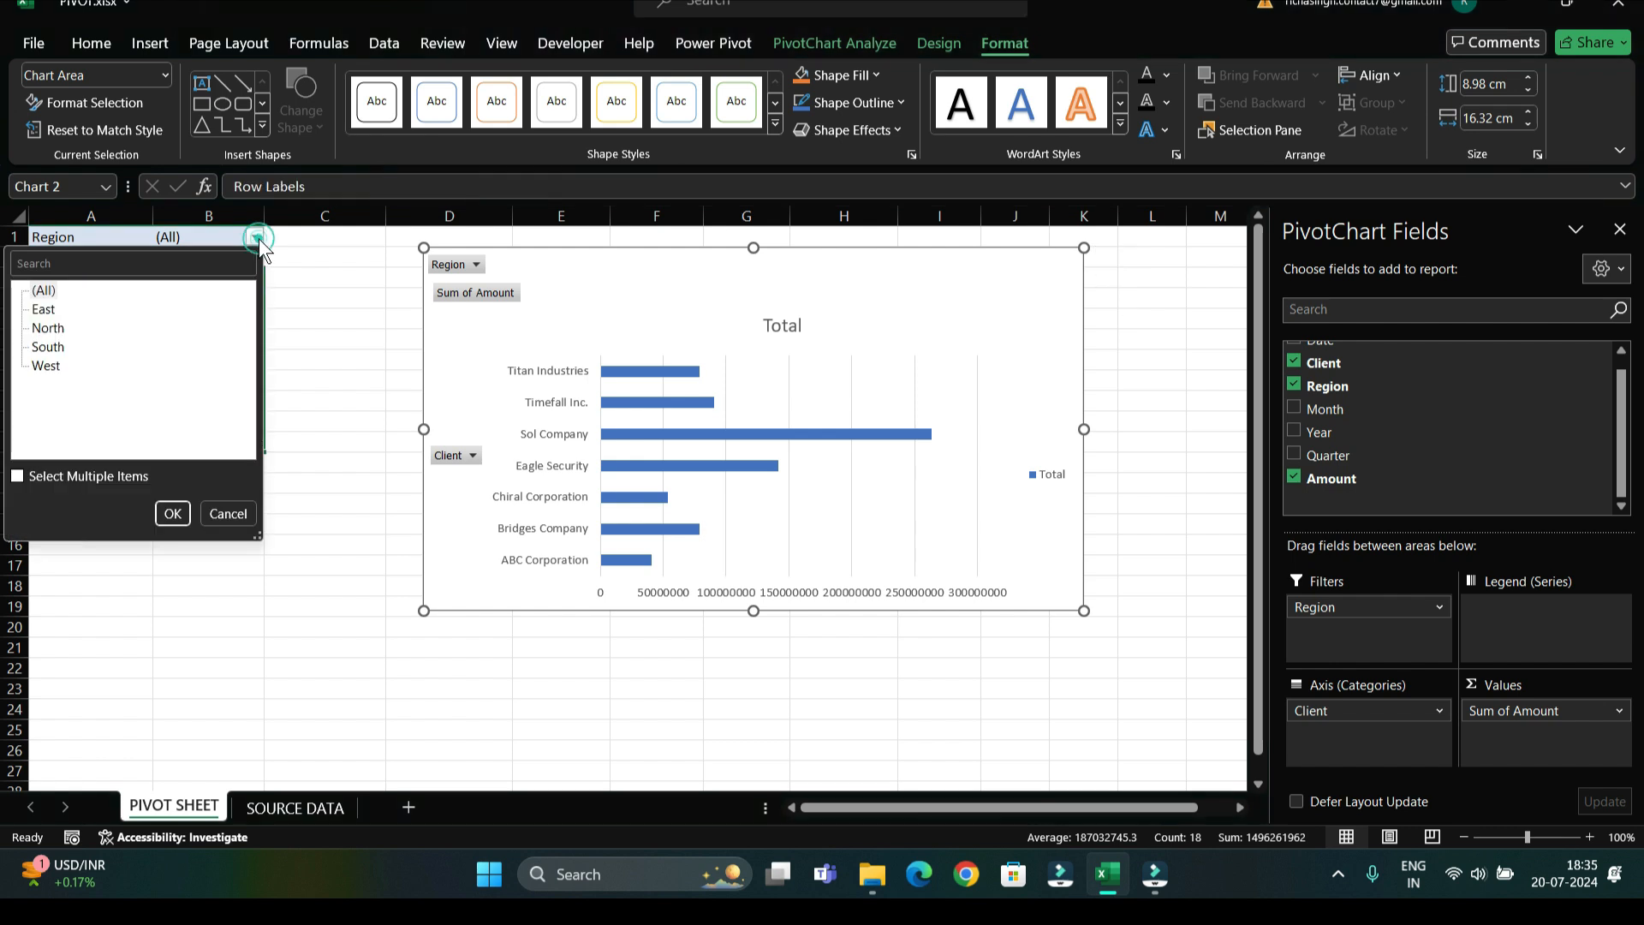
left_click(47, 329)
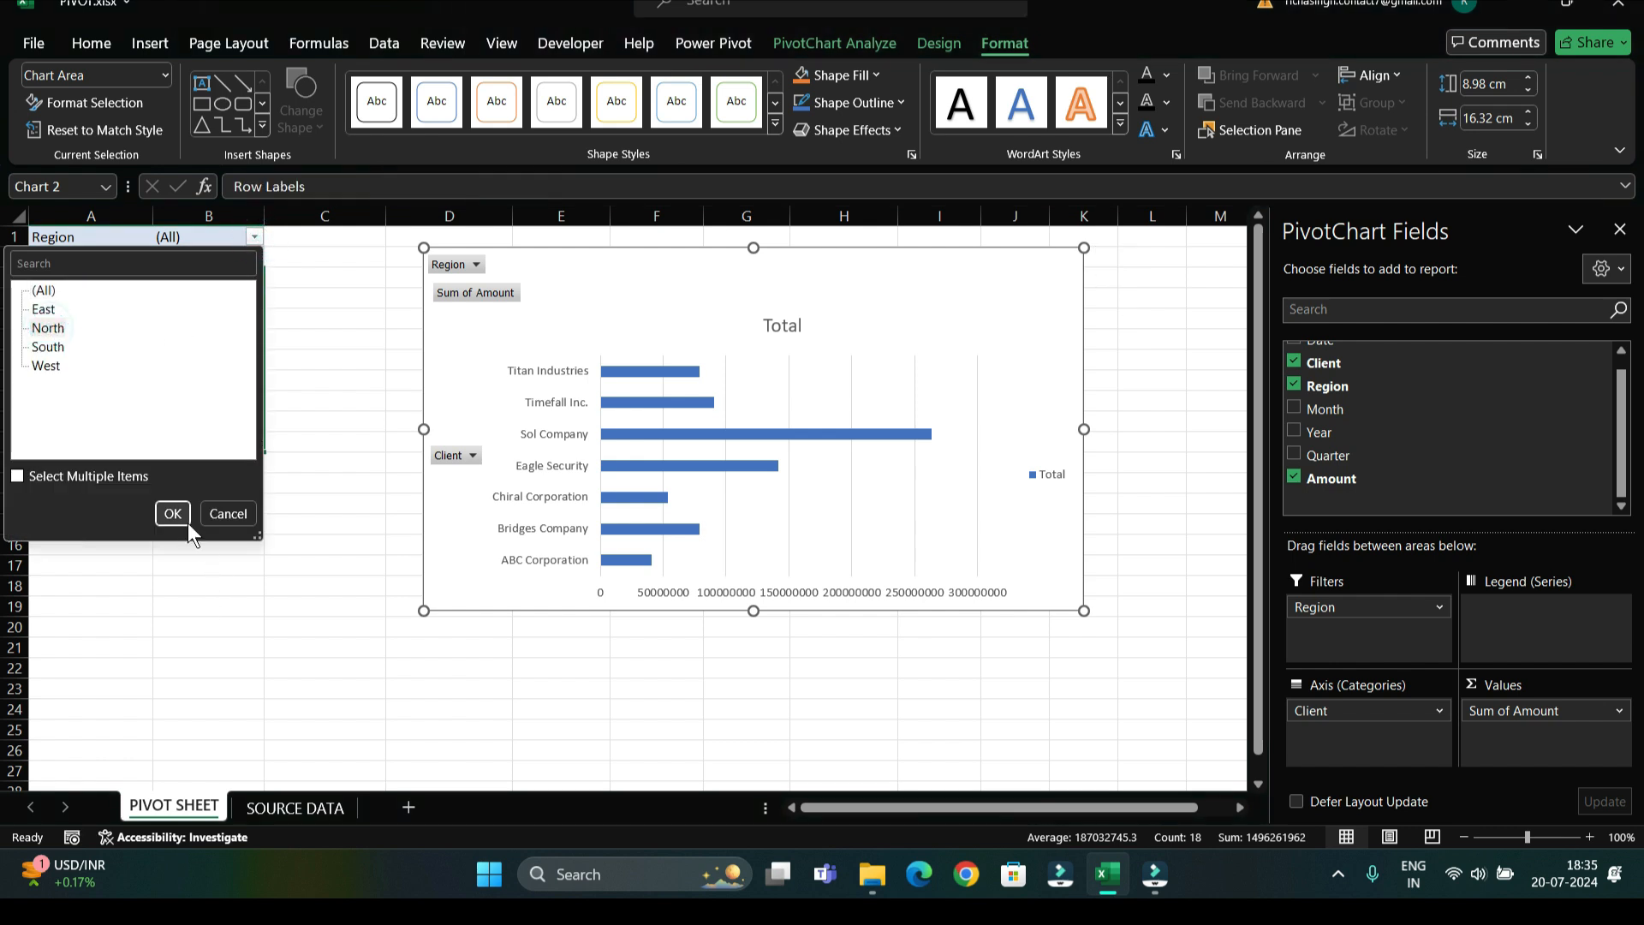
left_click(173, 513)
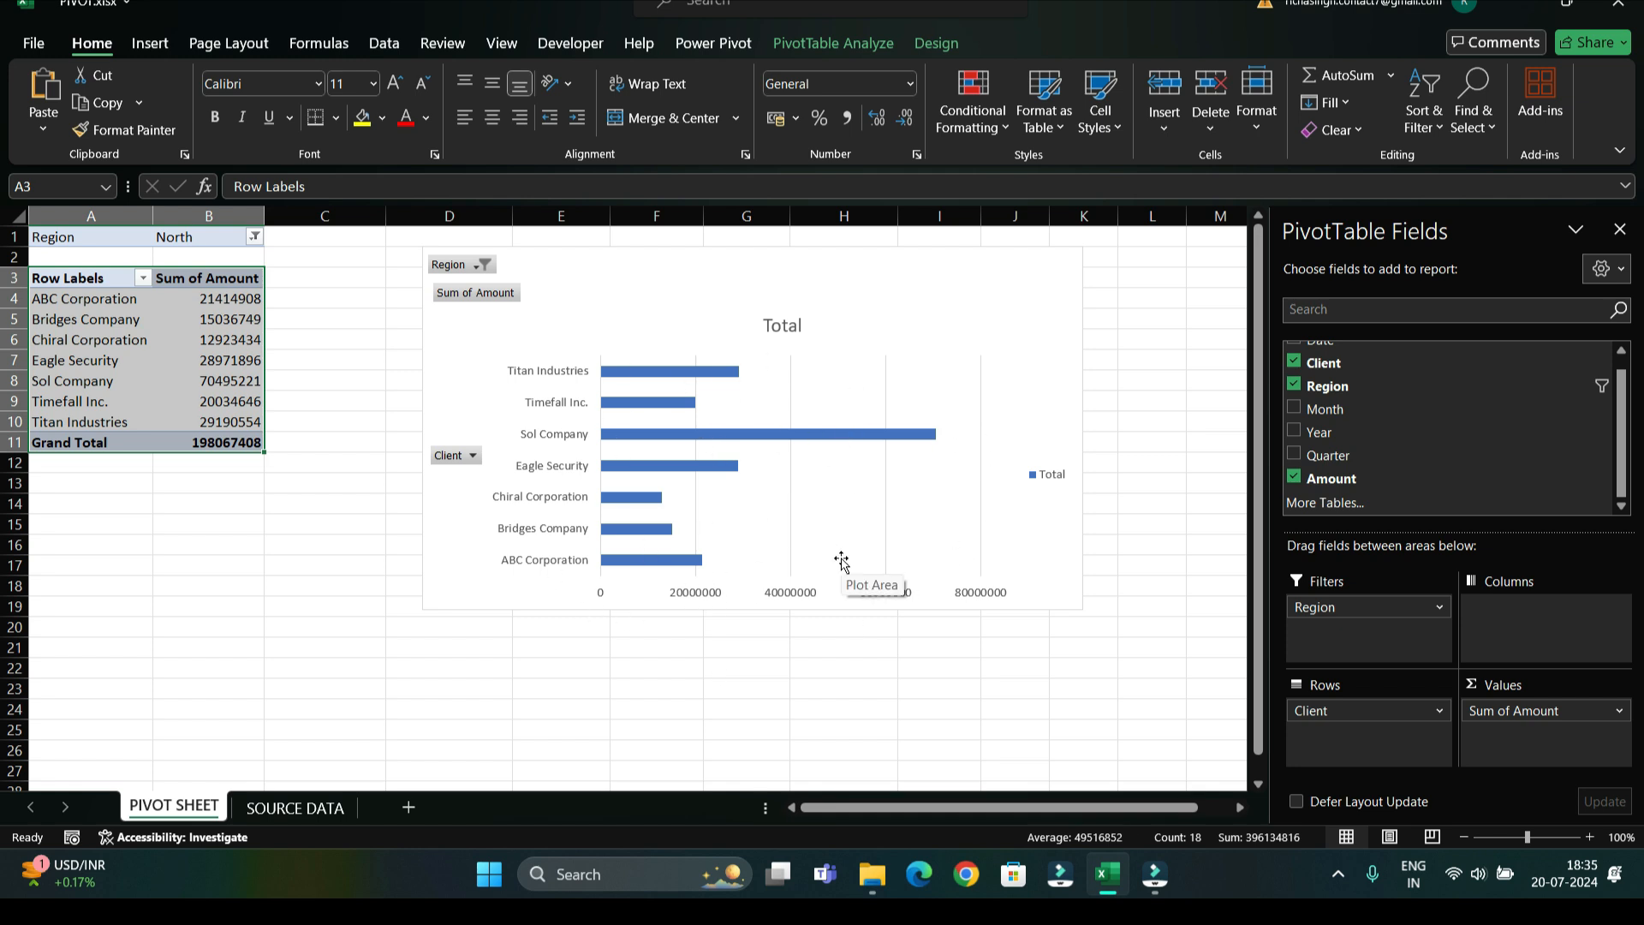
Step: Change the Region filter of the PivotTable and its chart to West
left_click(254, 236)
left_click(46, 366)
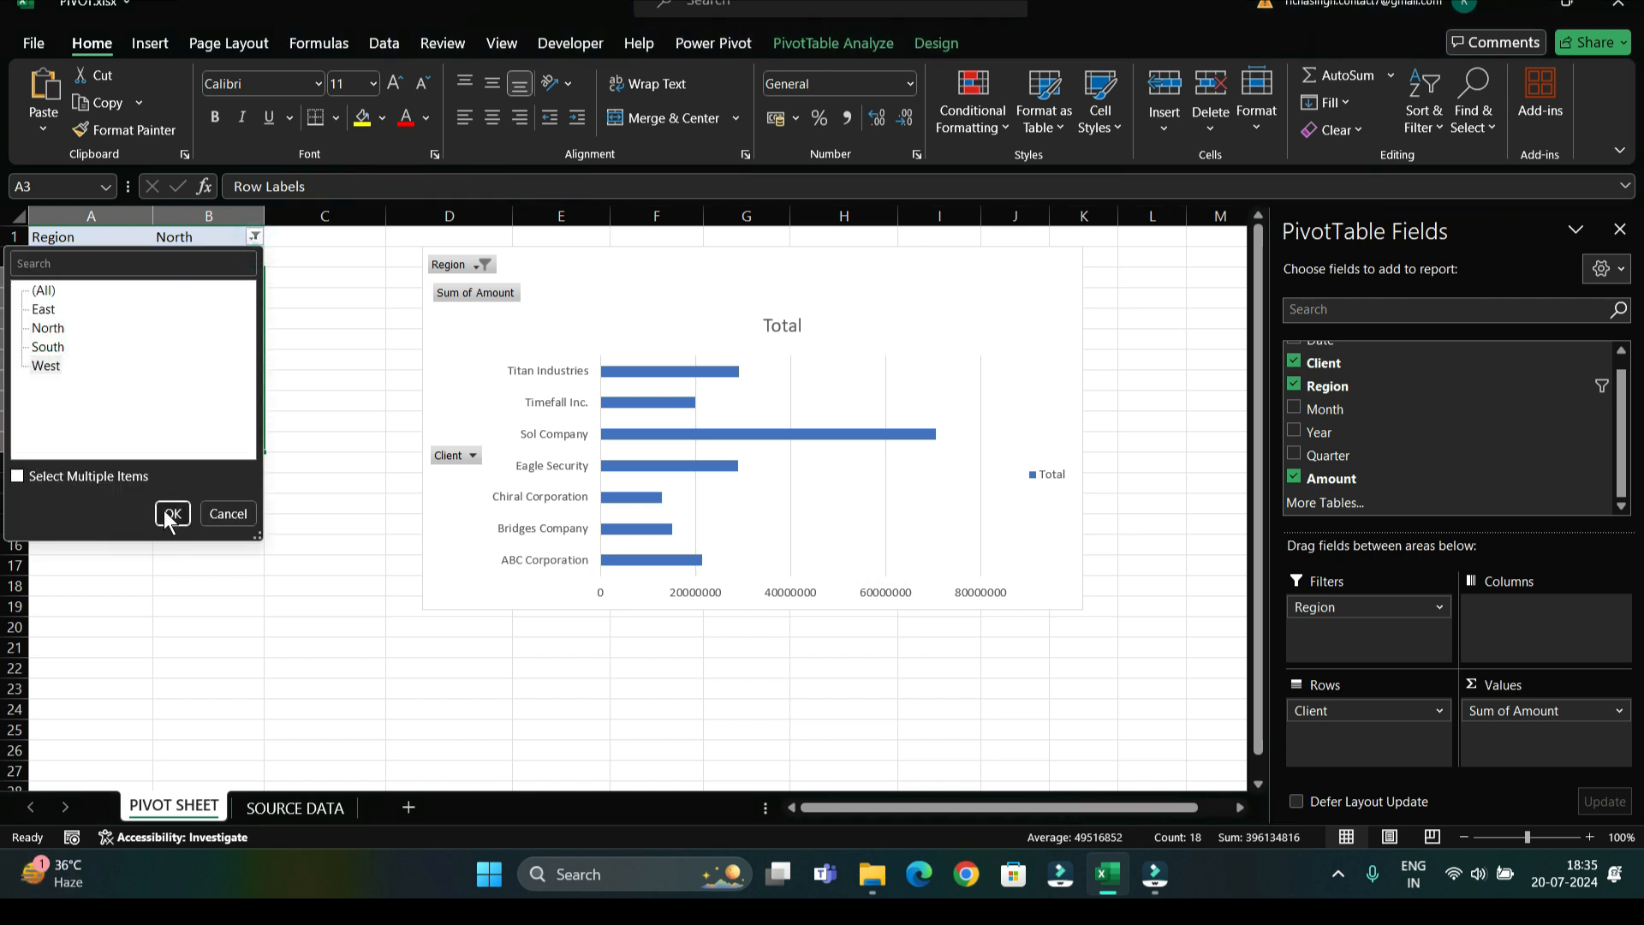
left_click(172, 513)
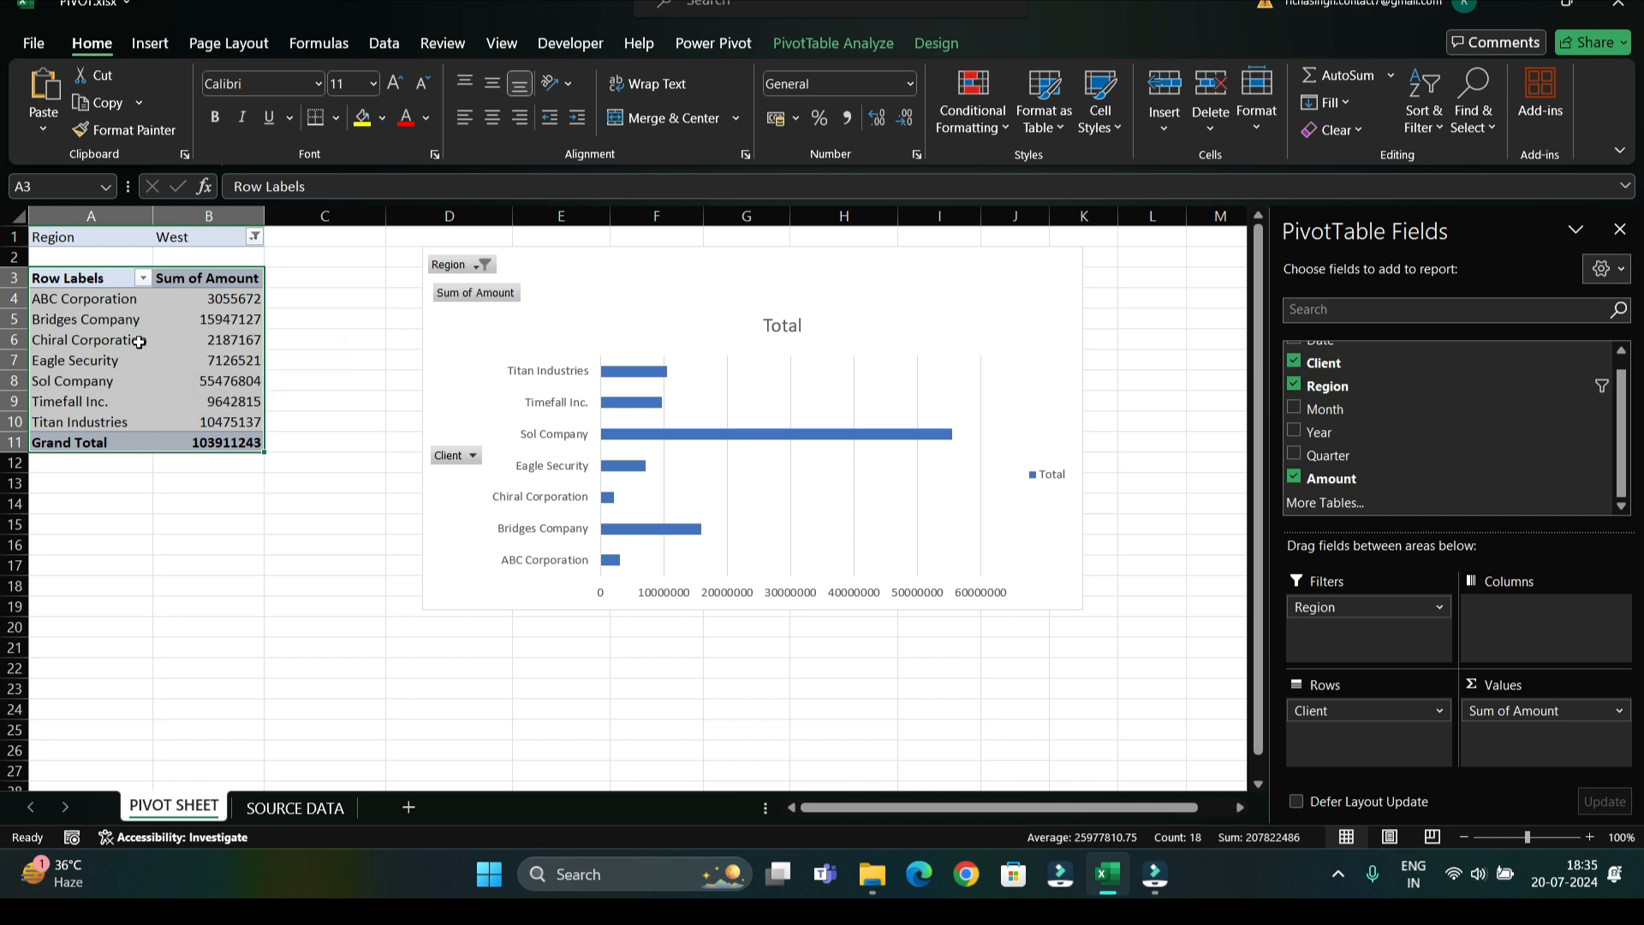
Step: Shift the PivotChart about one column away from the PivotTable and remove it from the sheet
left_click_drag(894, 315, 963, 313)
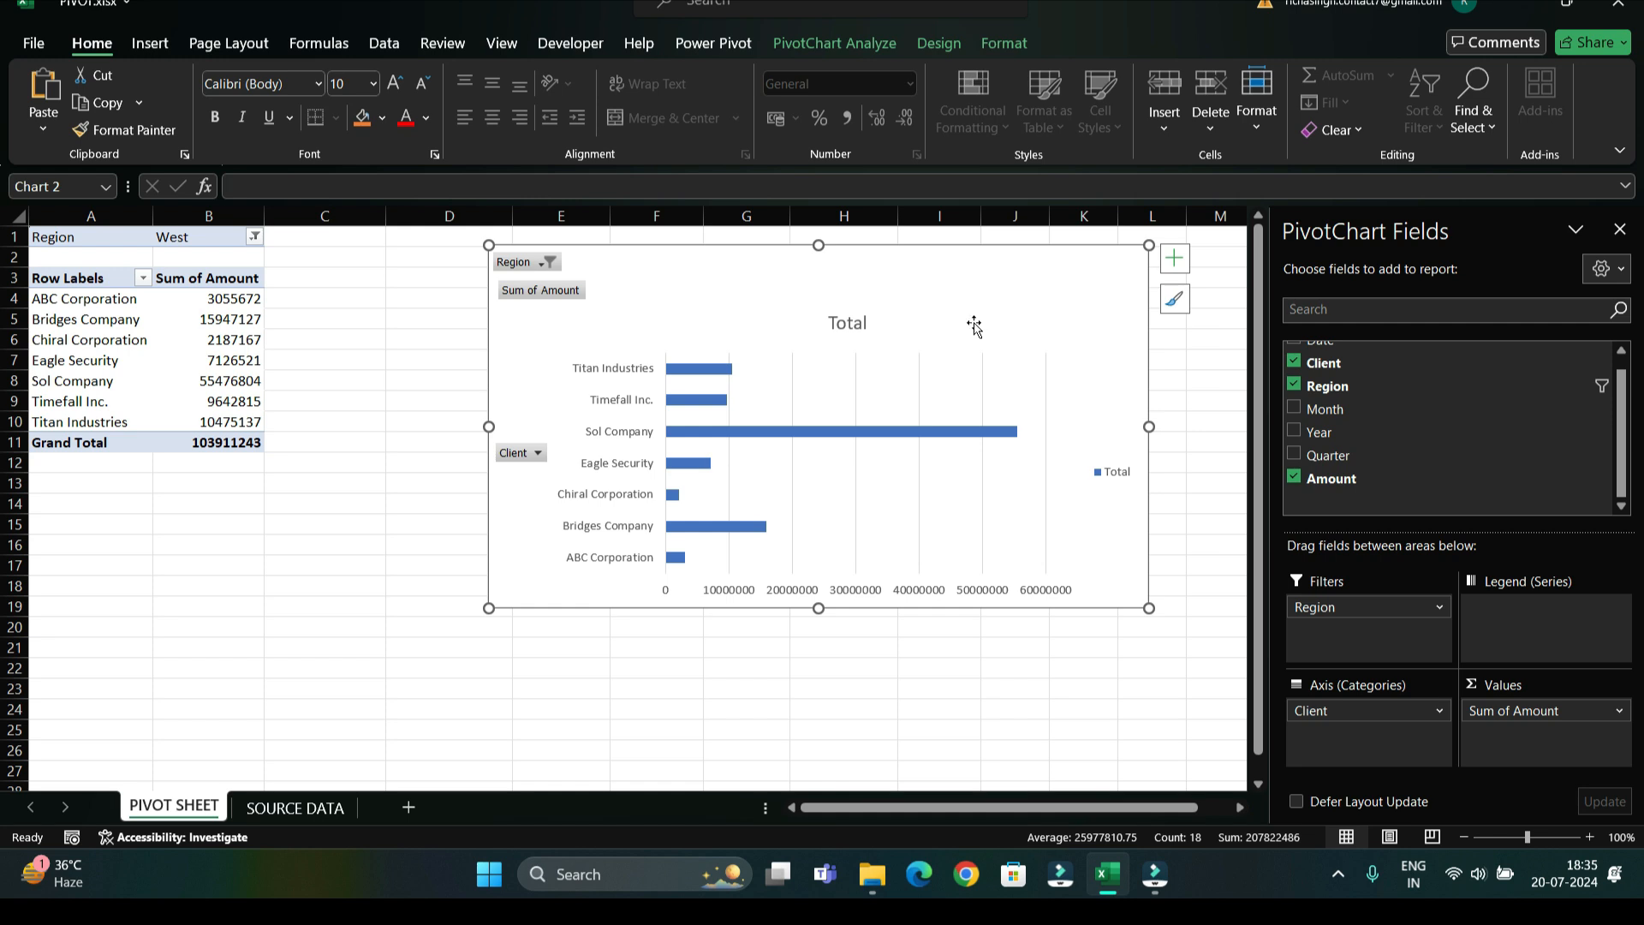
right_click(1072, 257)
left_click(1128, 183)
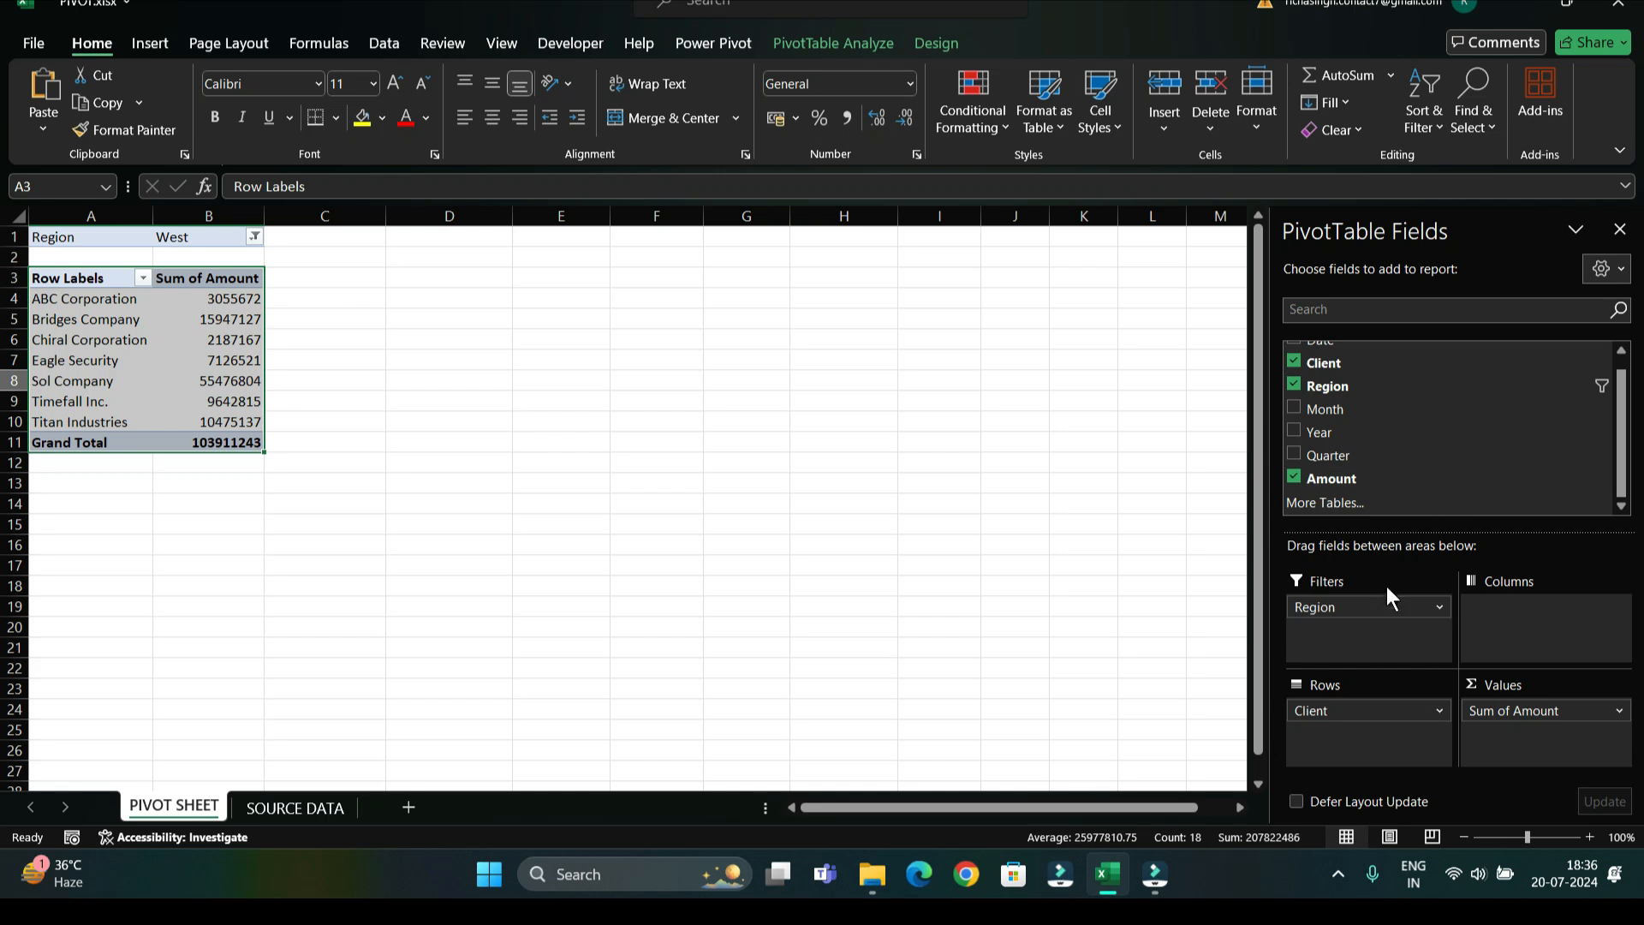
Step: Remove Region and Client from the PivotTable and add Month to its rows
left_click_drag(1394, 613, 1414, 524)
left_click_drag(1395, 709, 1439, 479)
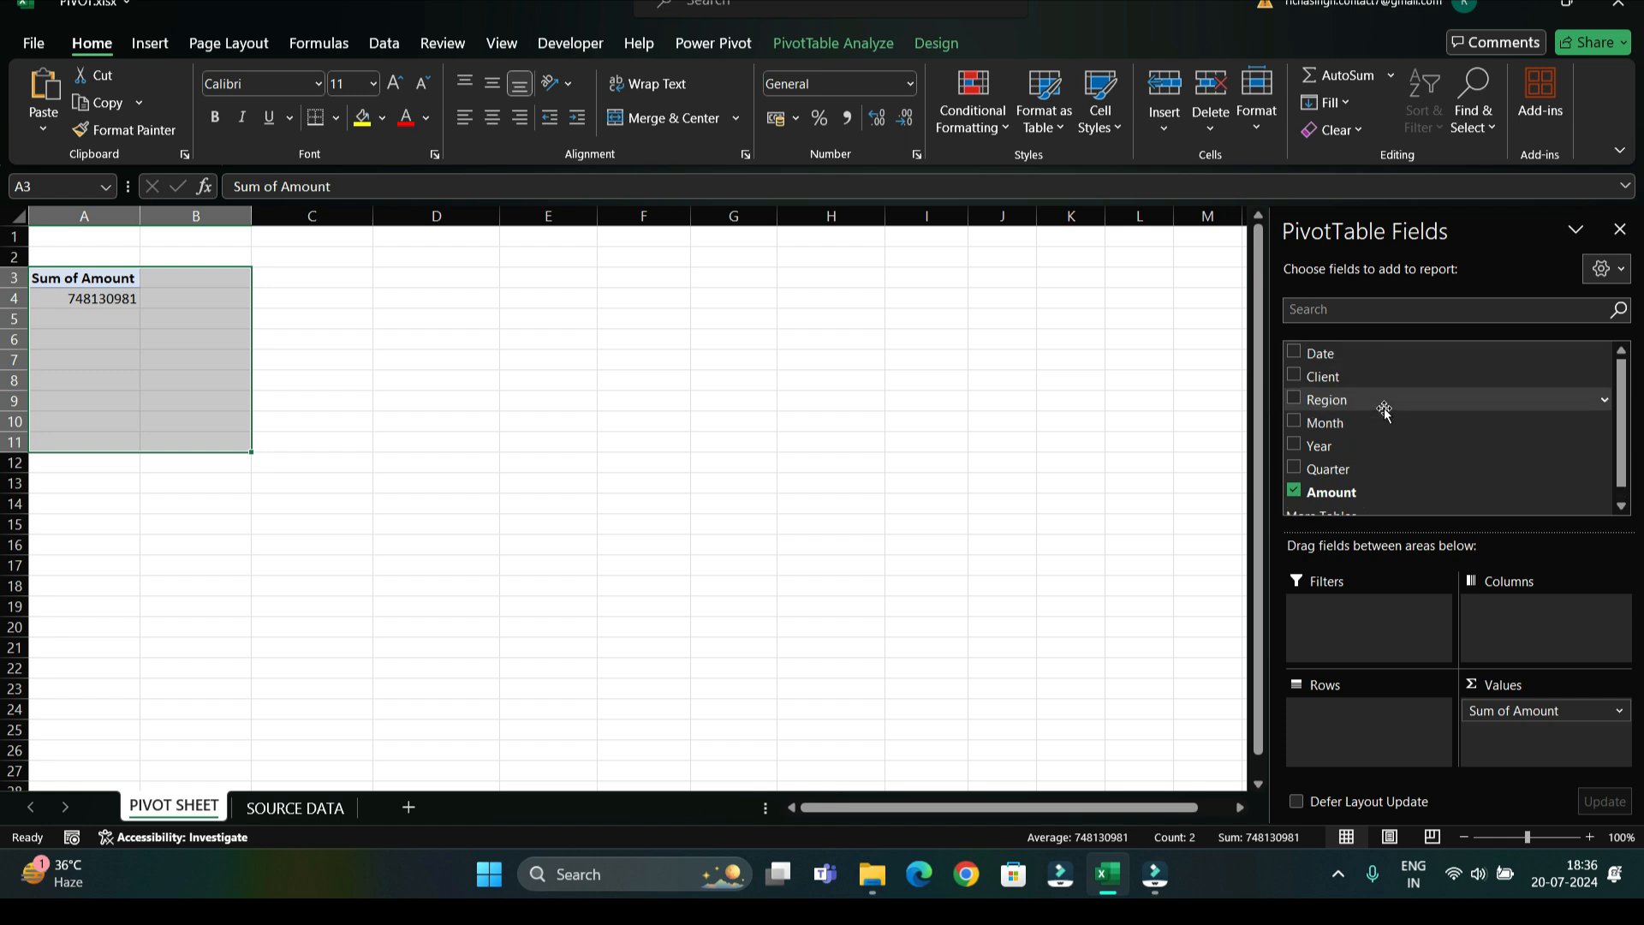
left_click_drag(1333, 424, 1370, 738)
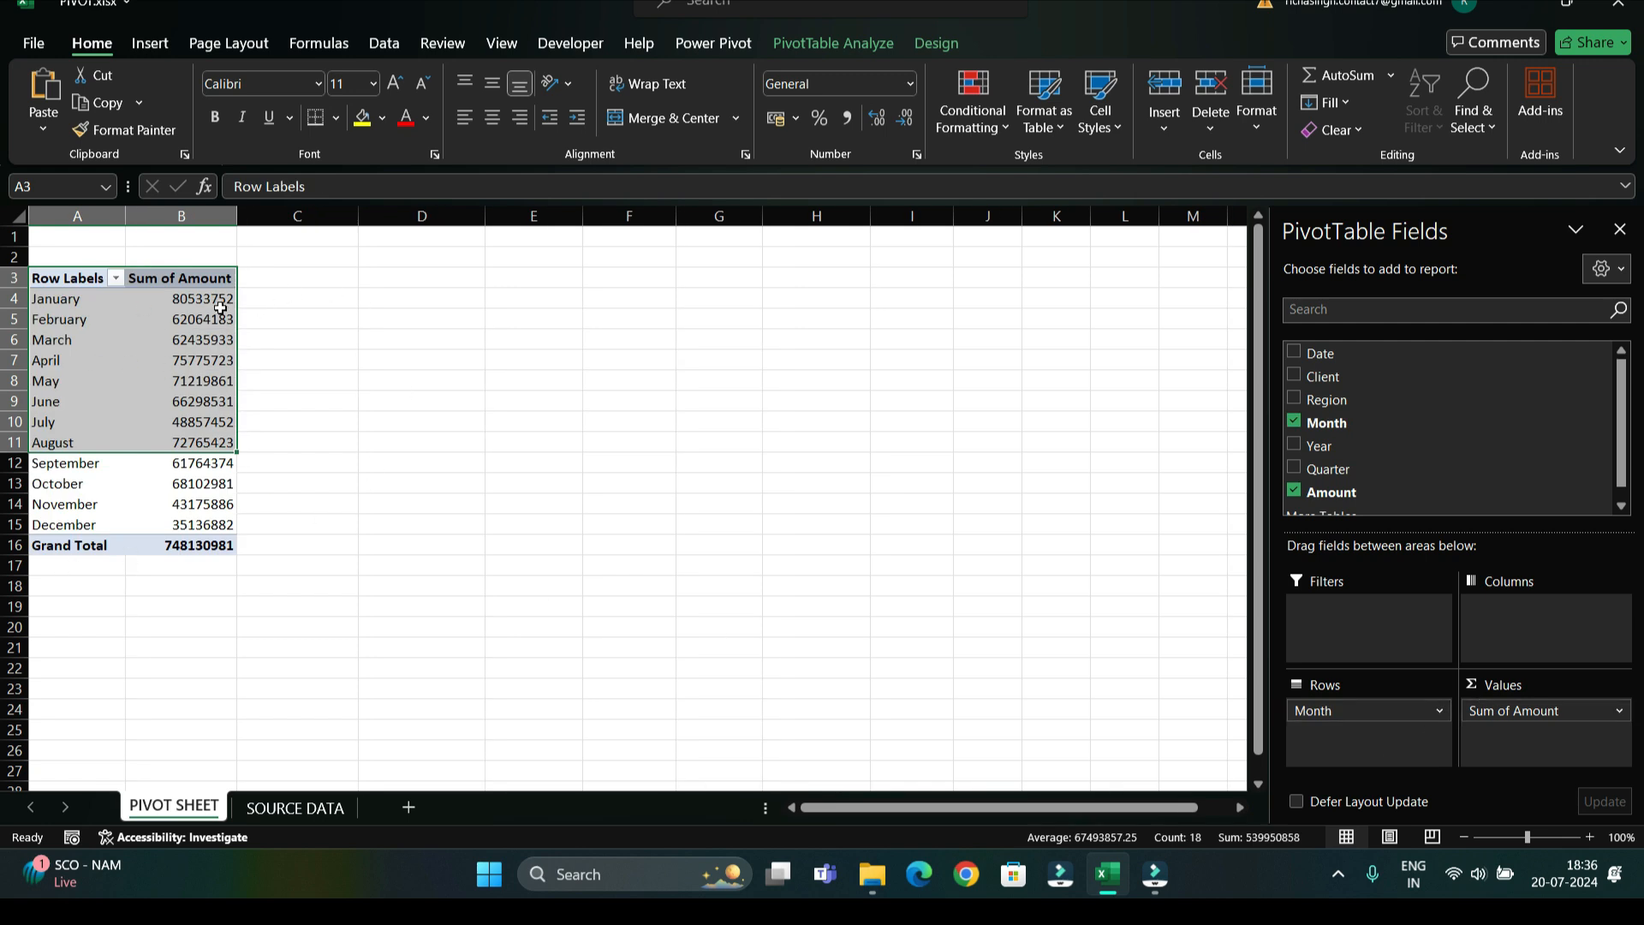
Step: Insert a Clustered Column PivotChart of the monthly amounts from January to December
left_click(408, 394)
left_click(70, 298)
left_click_drag(70, 298, 229, 522)
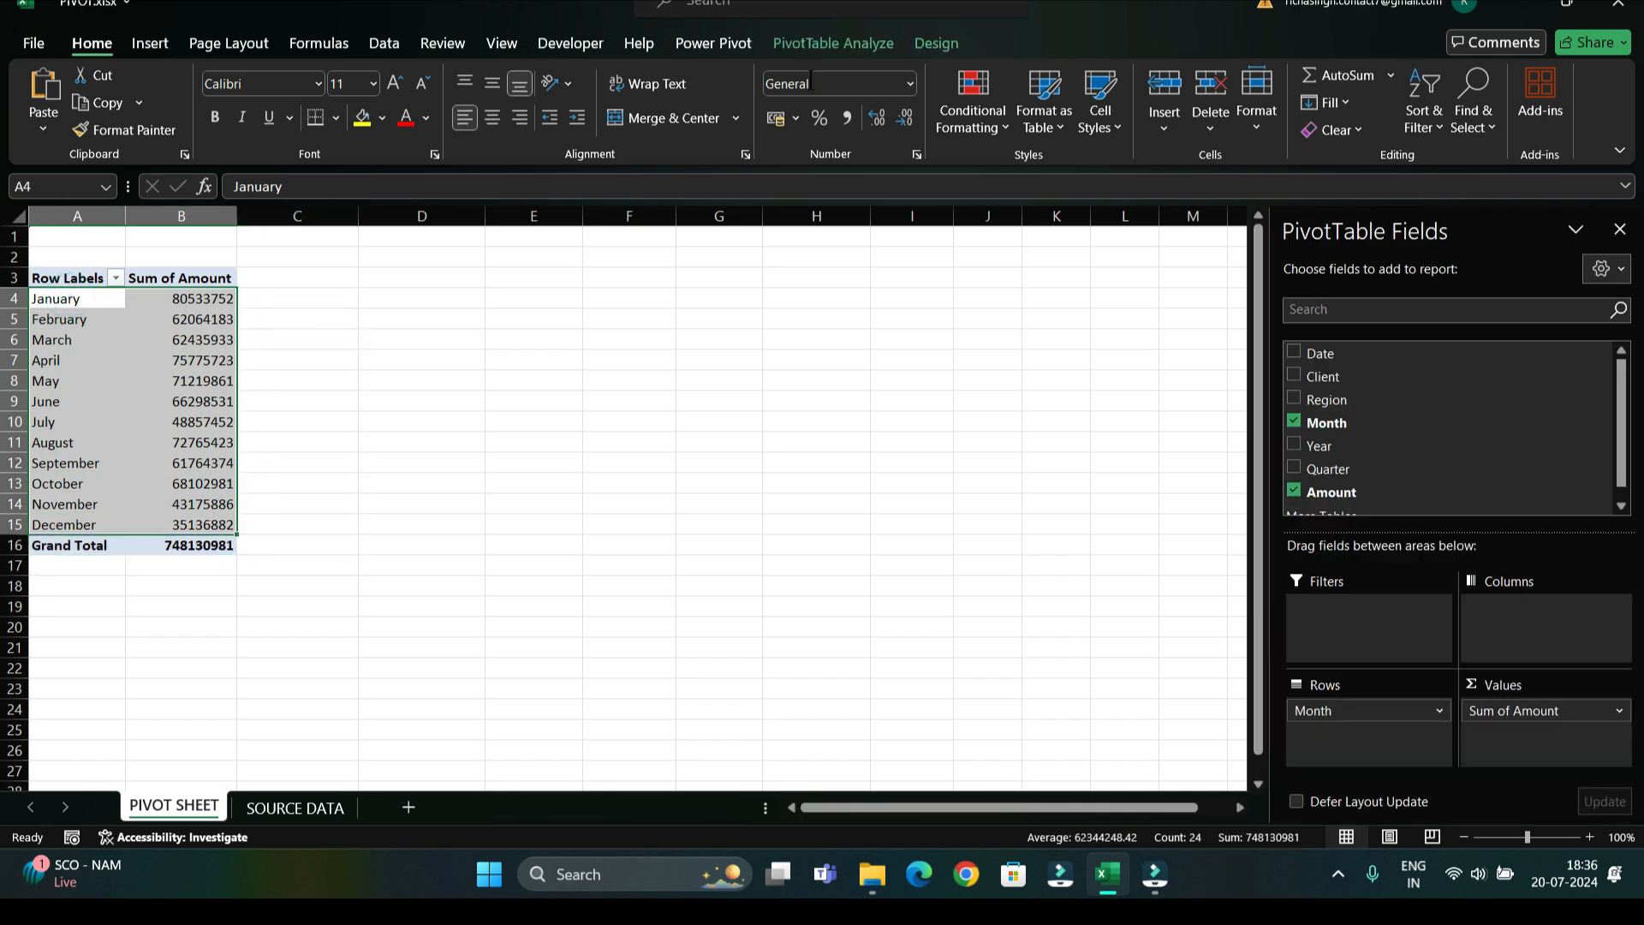
left_click(839, 45)
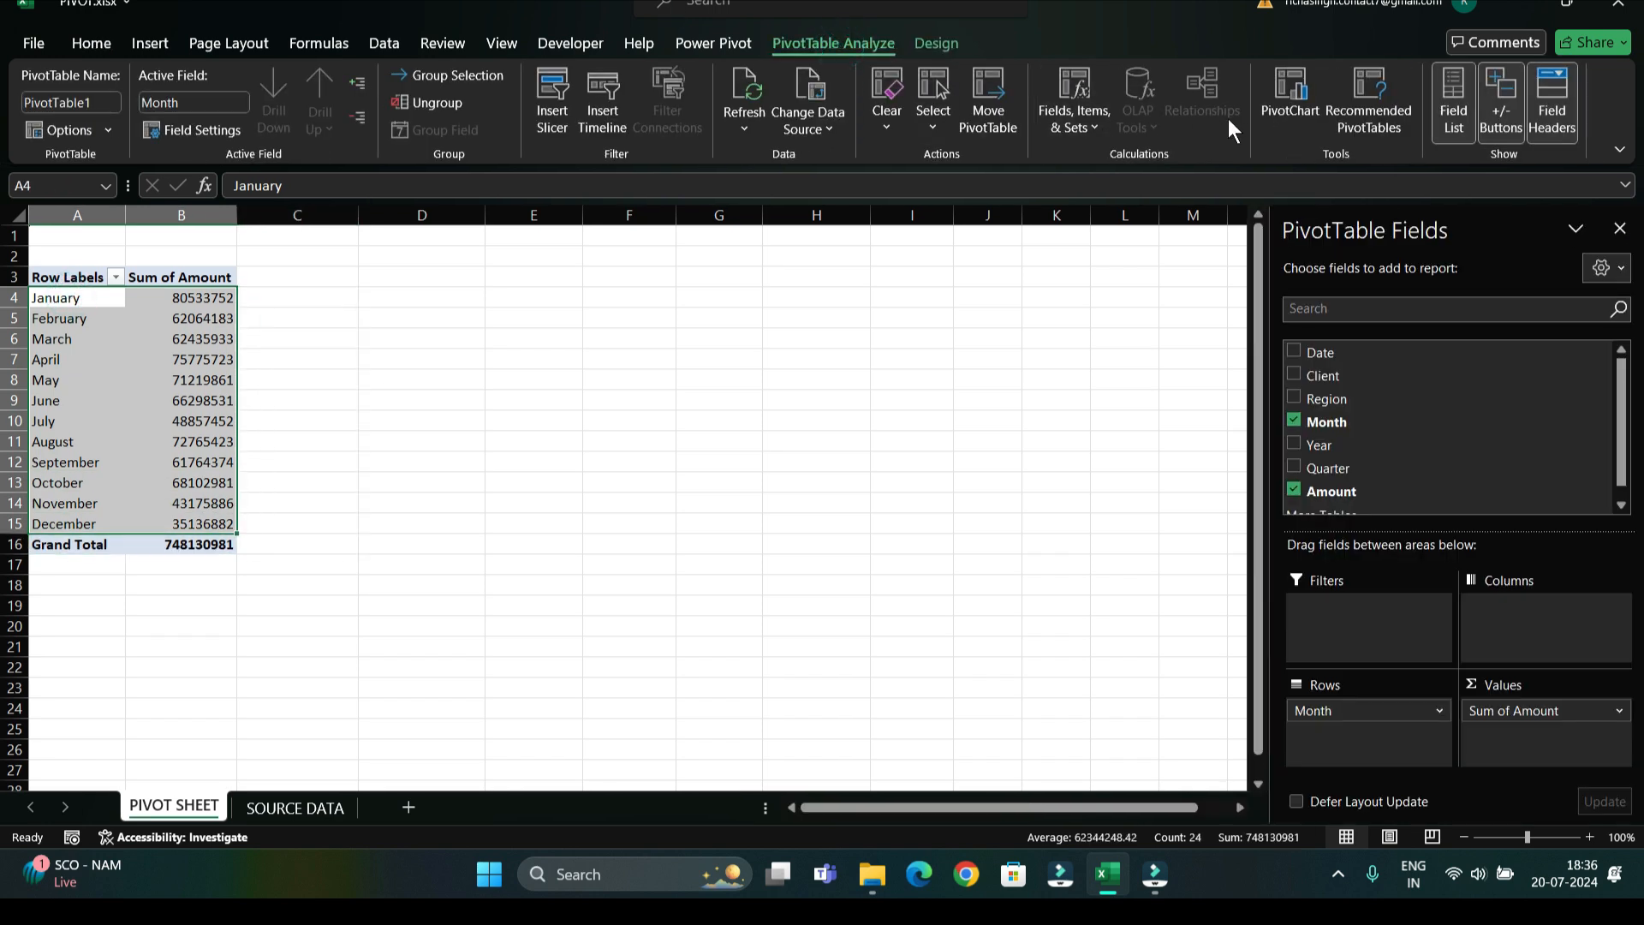
left_click(1291, 116)
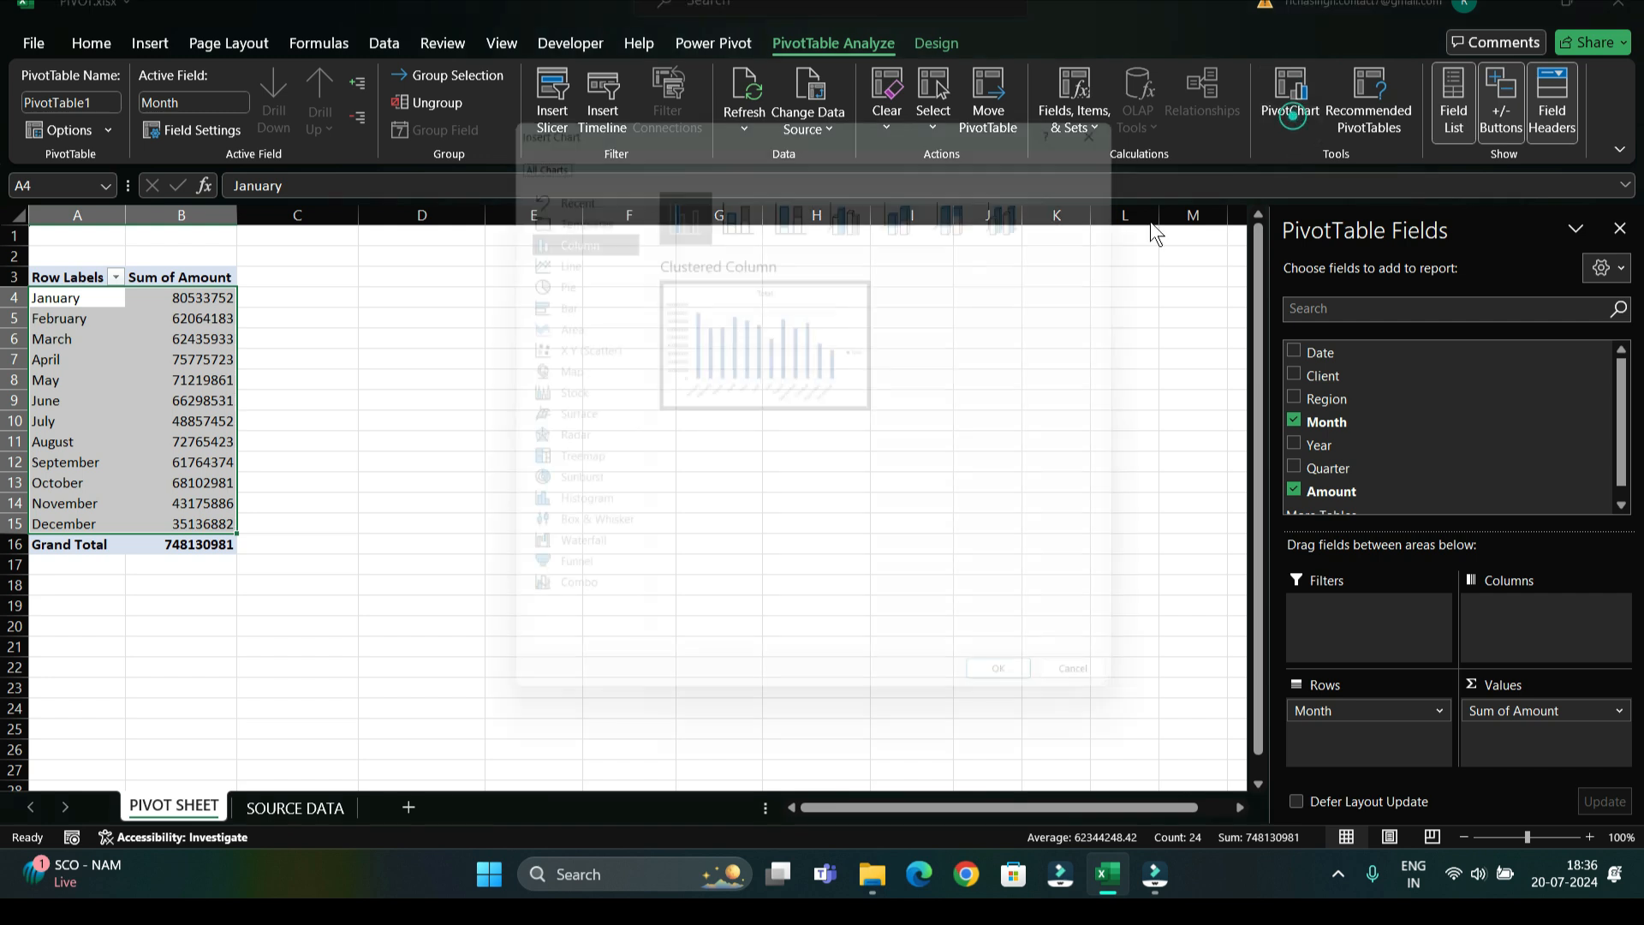
left_click(764, 368)
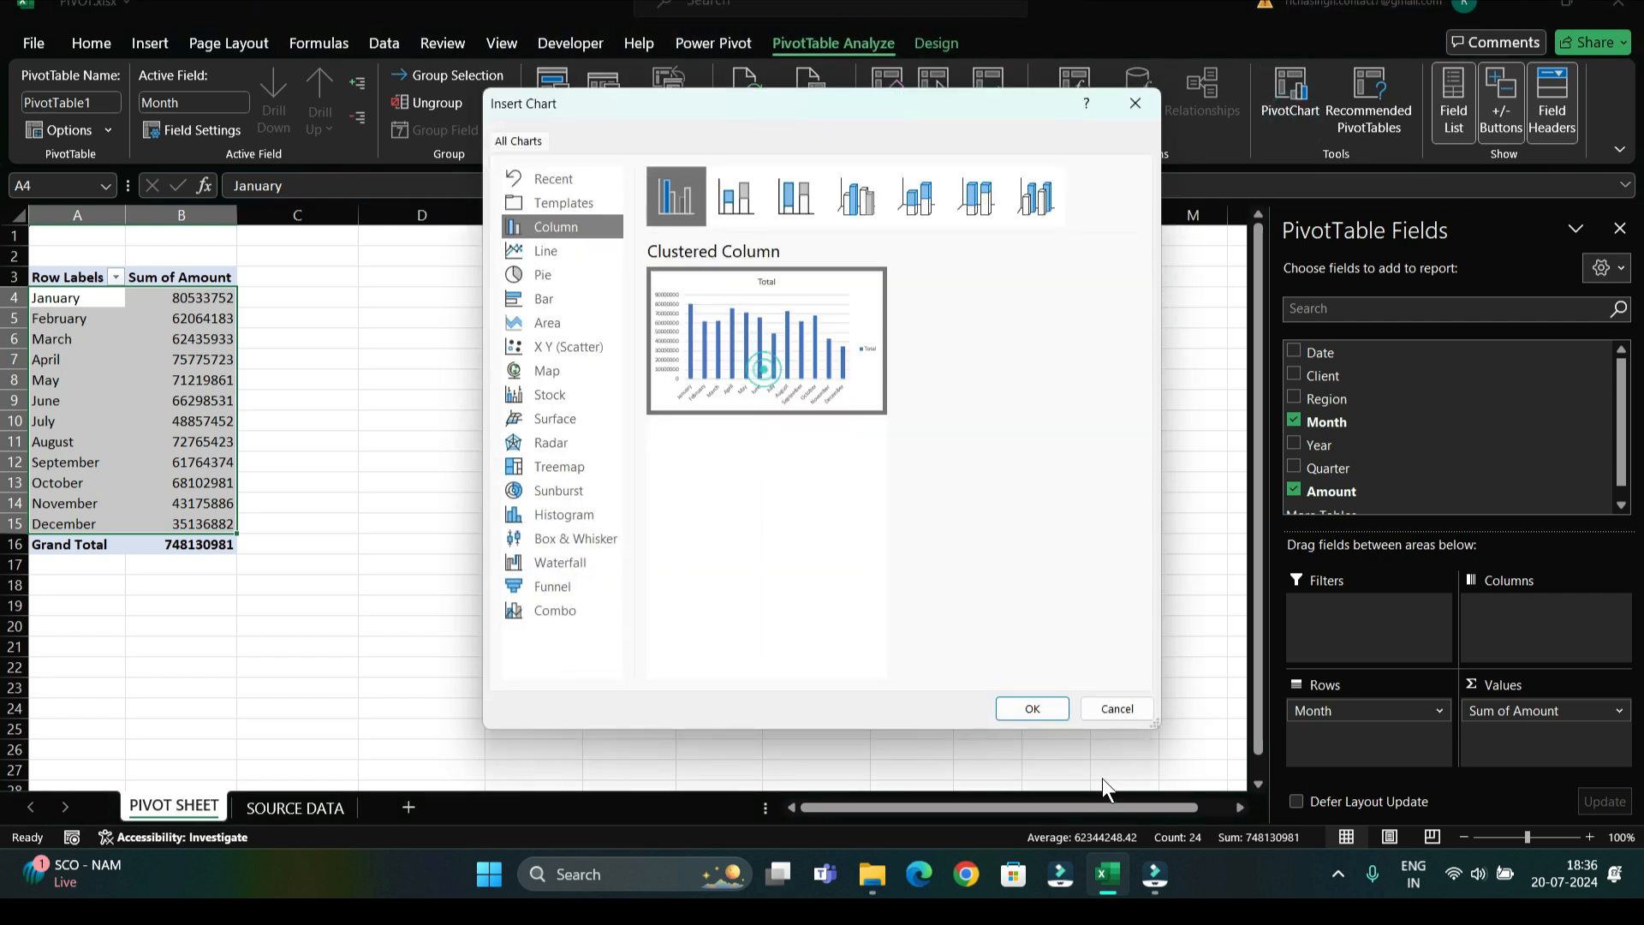
left_click(1025, 709)
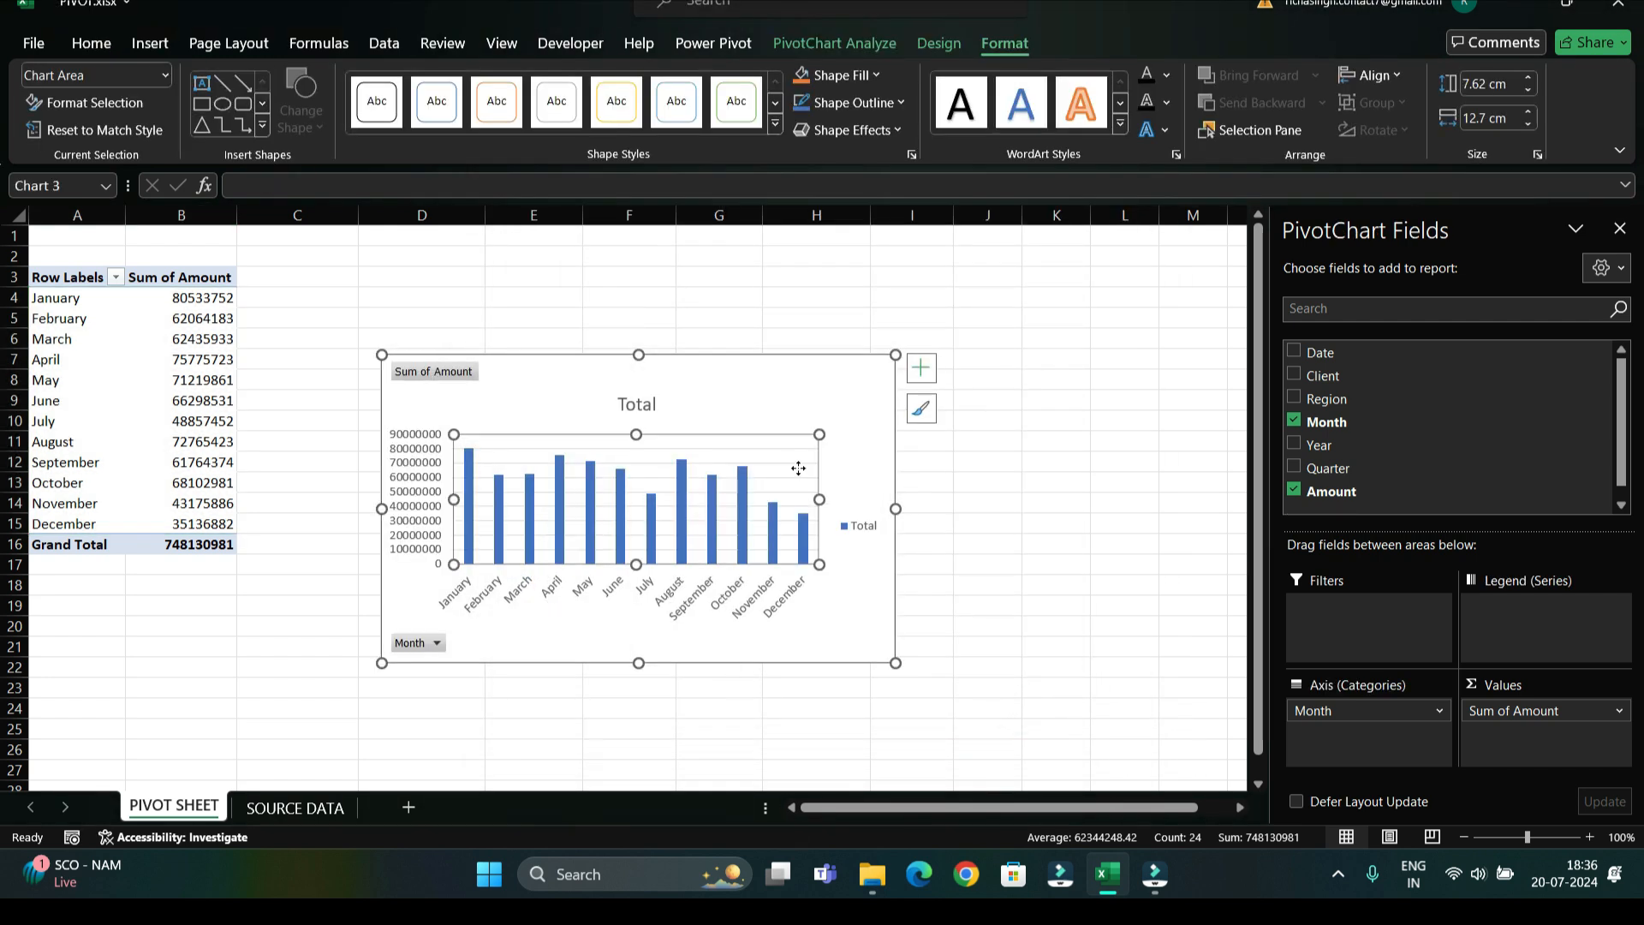
Step: Enlarge the monthly PivotChart to about 10.58 by 16.45 cm beside the PivotTable and cut it from the sheet
left_click_drag(798, 469, 910, 412)
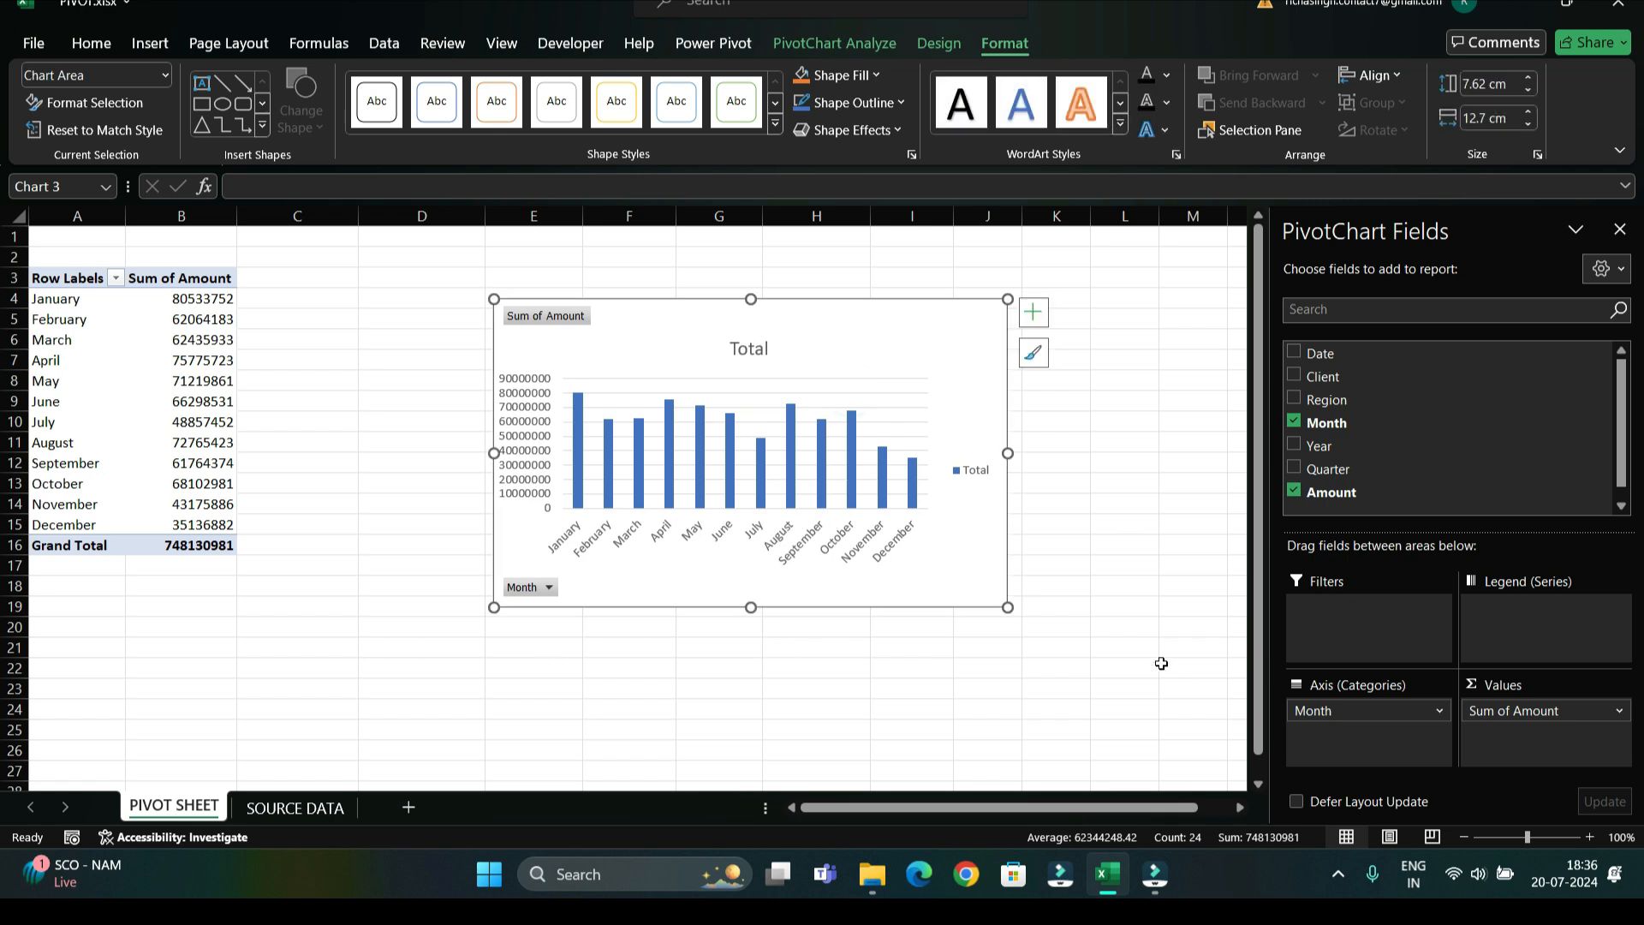
left_click_drag(1008, 607, 1159, 726)
left_click(999, 632)
left_click_drag(1000, 632, 893, 591)
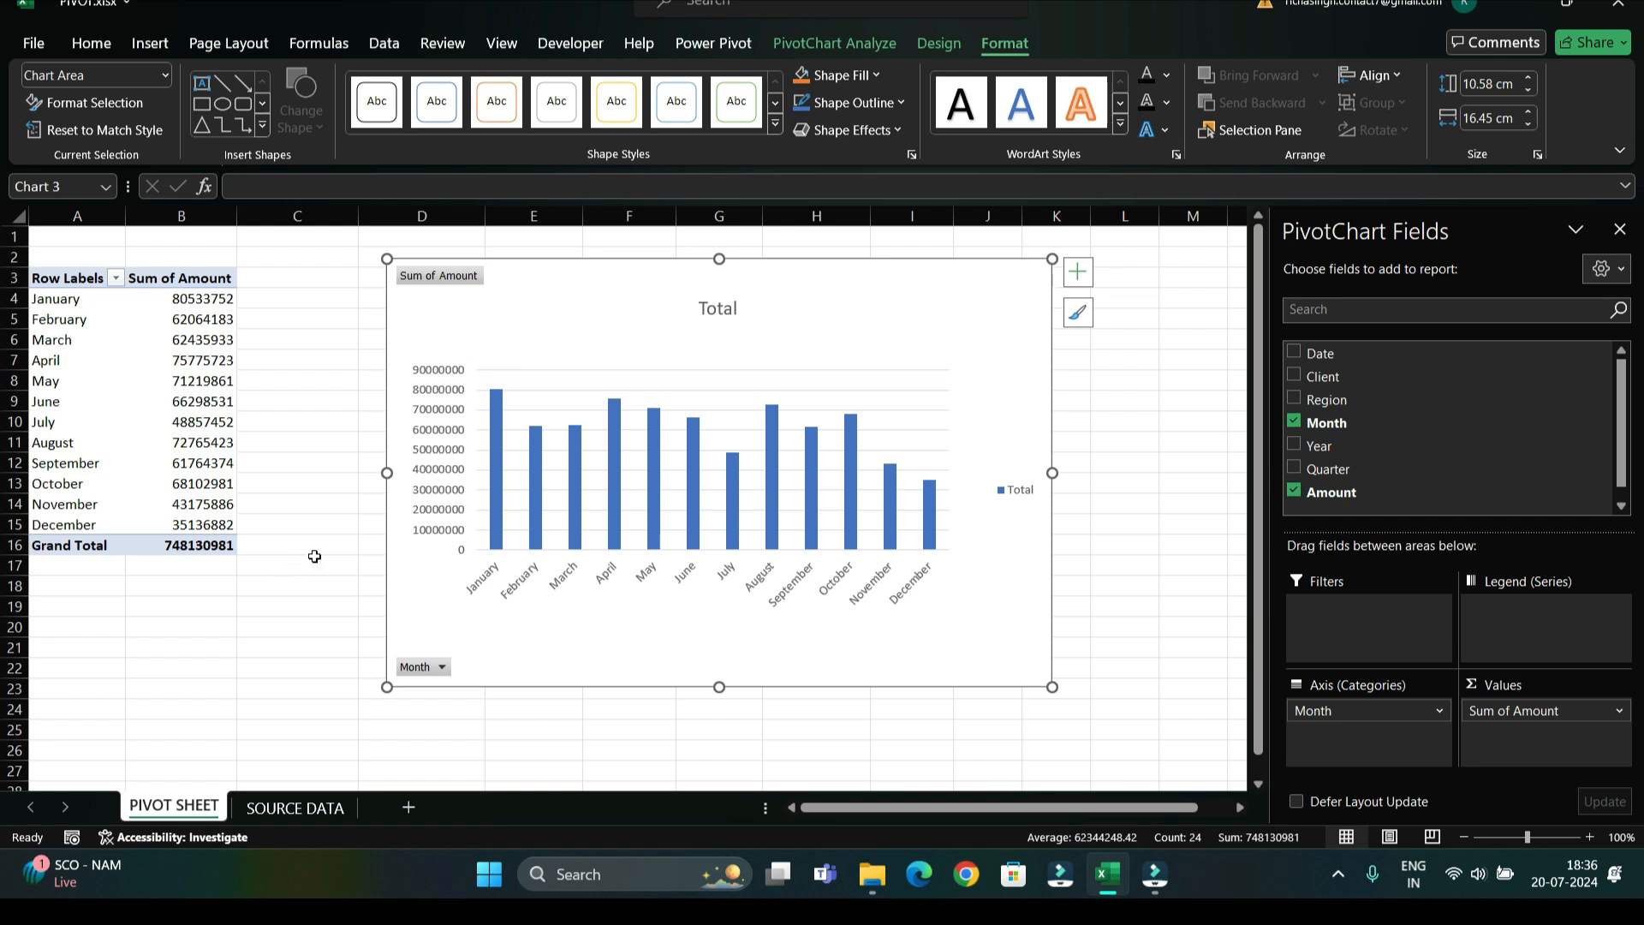
right_click(976, 255)
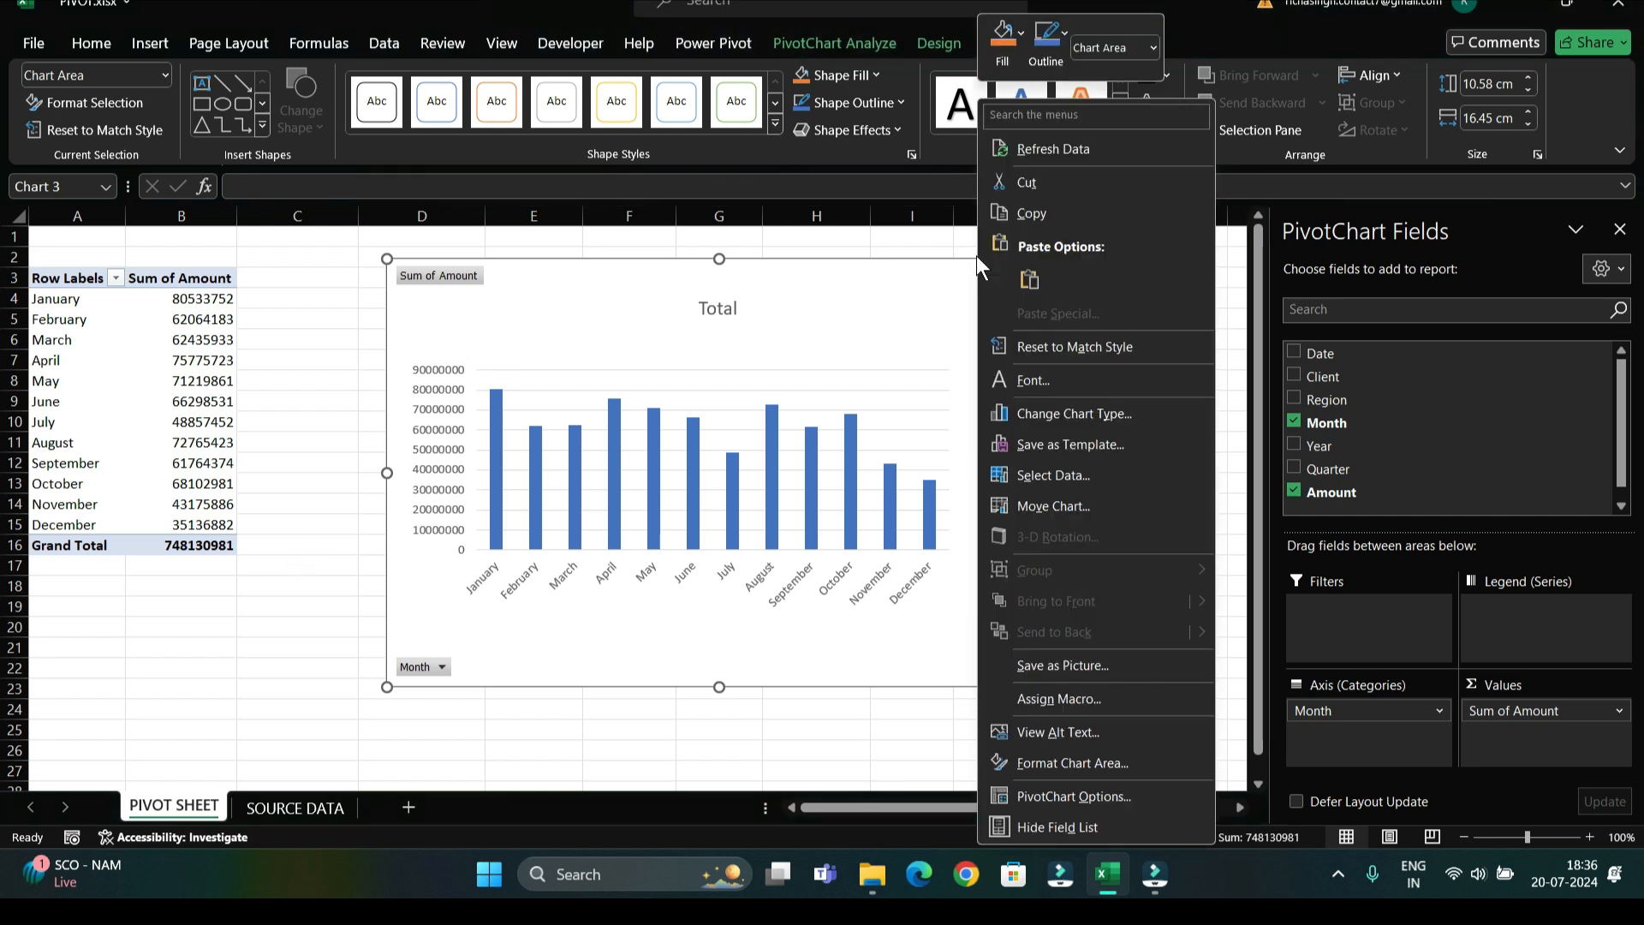
left_click(1039, 178)
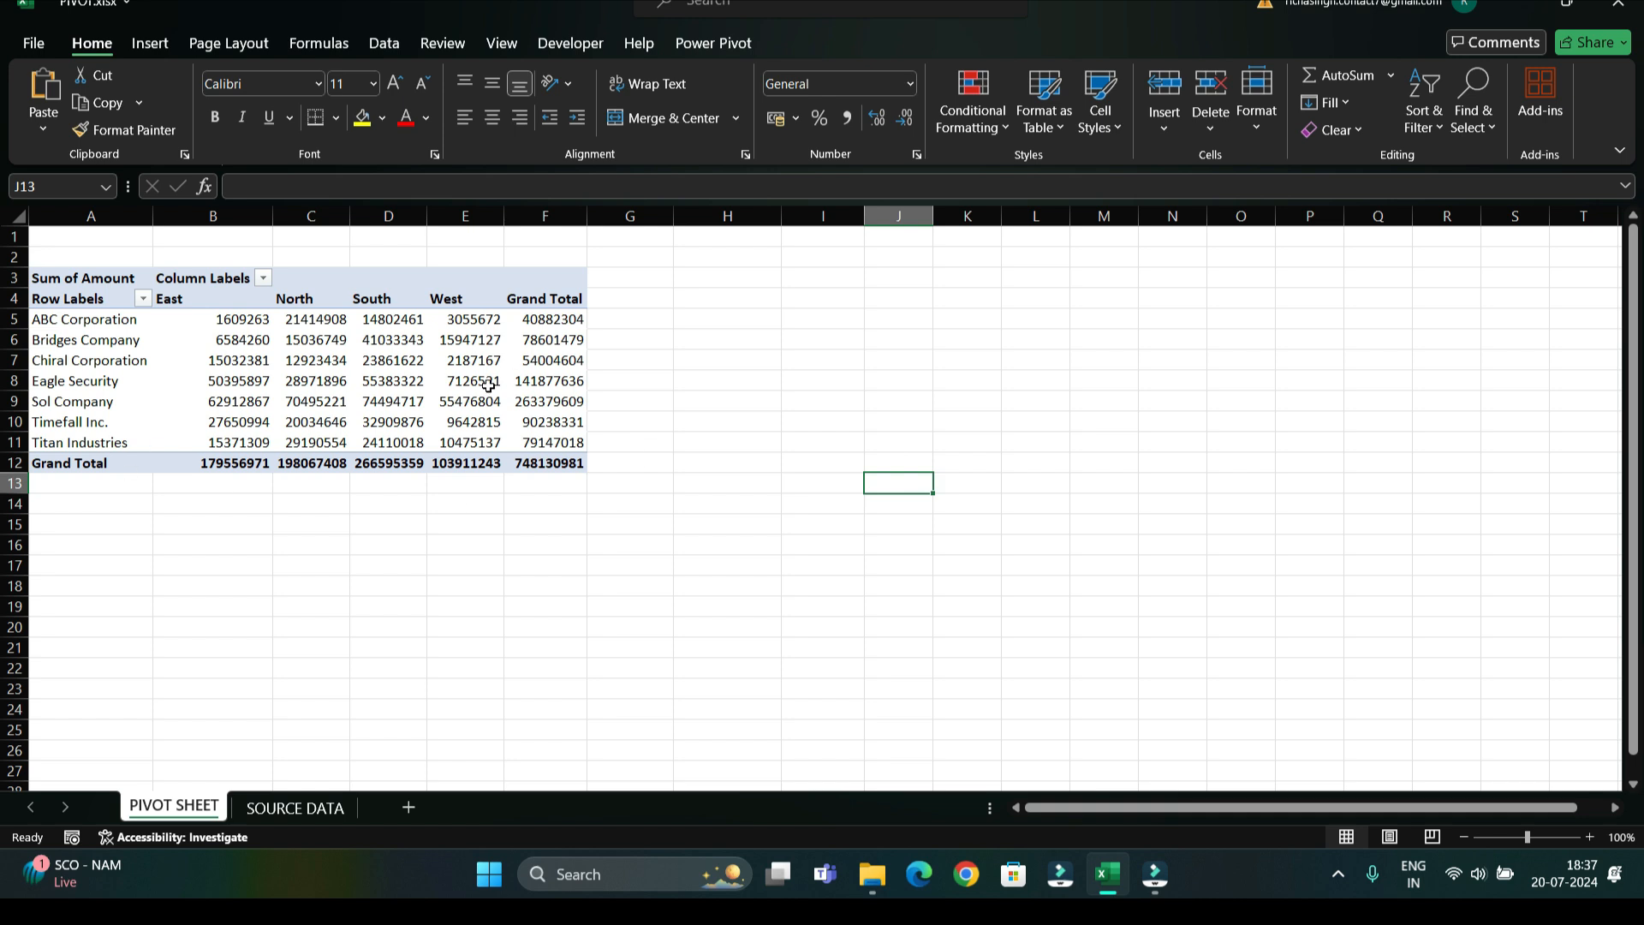
Step: Apply the green PivotTable style from the first row of the Medium group to the client-by-region PivotTable
mouse_move(488, 385)
left_click(55, 282)
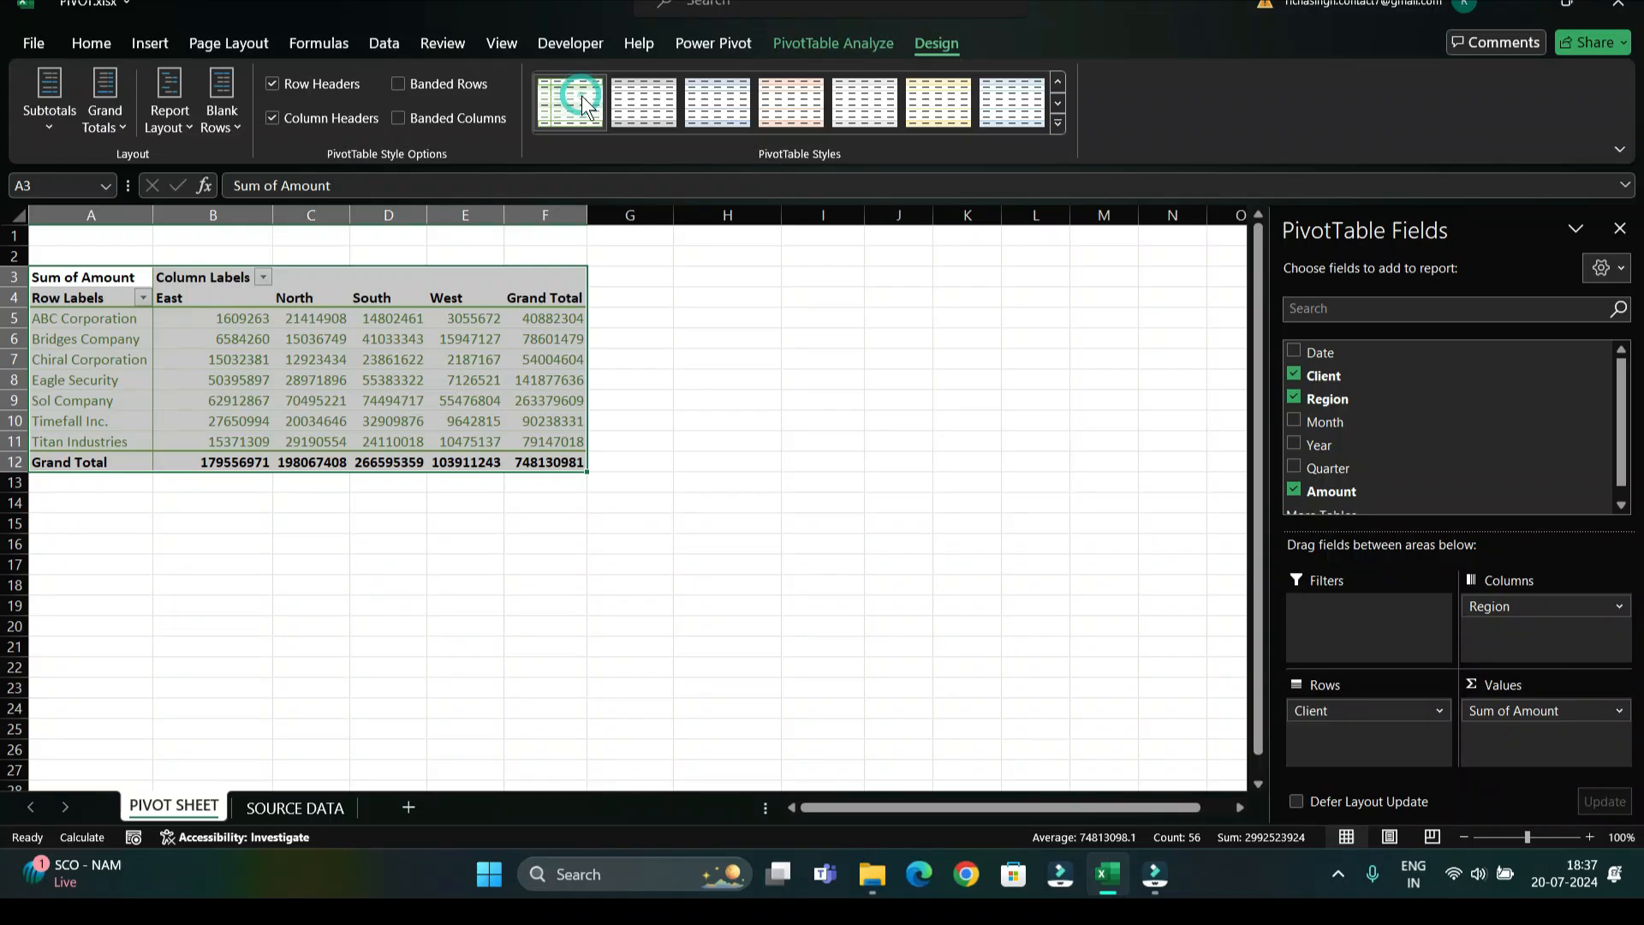
left_click(1060, 120)
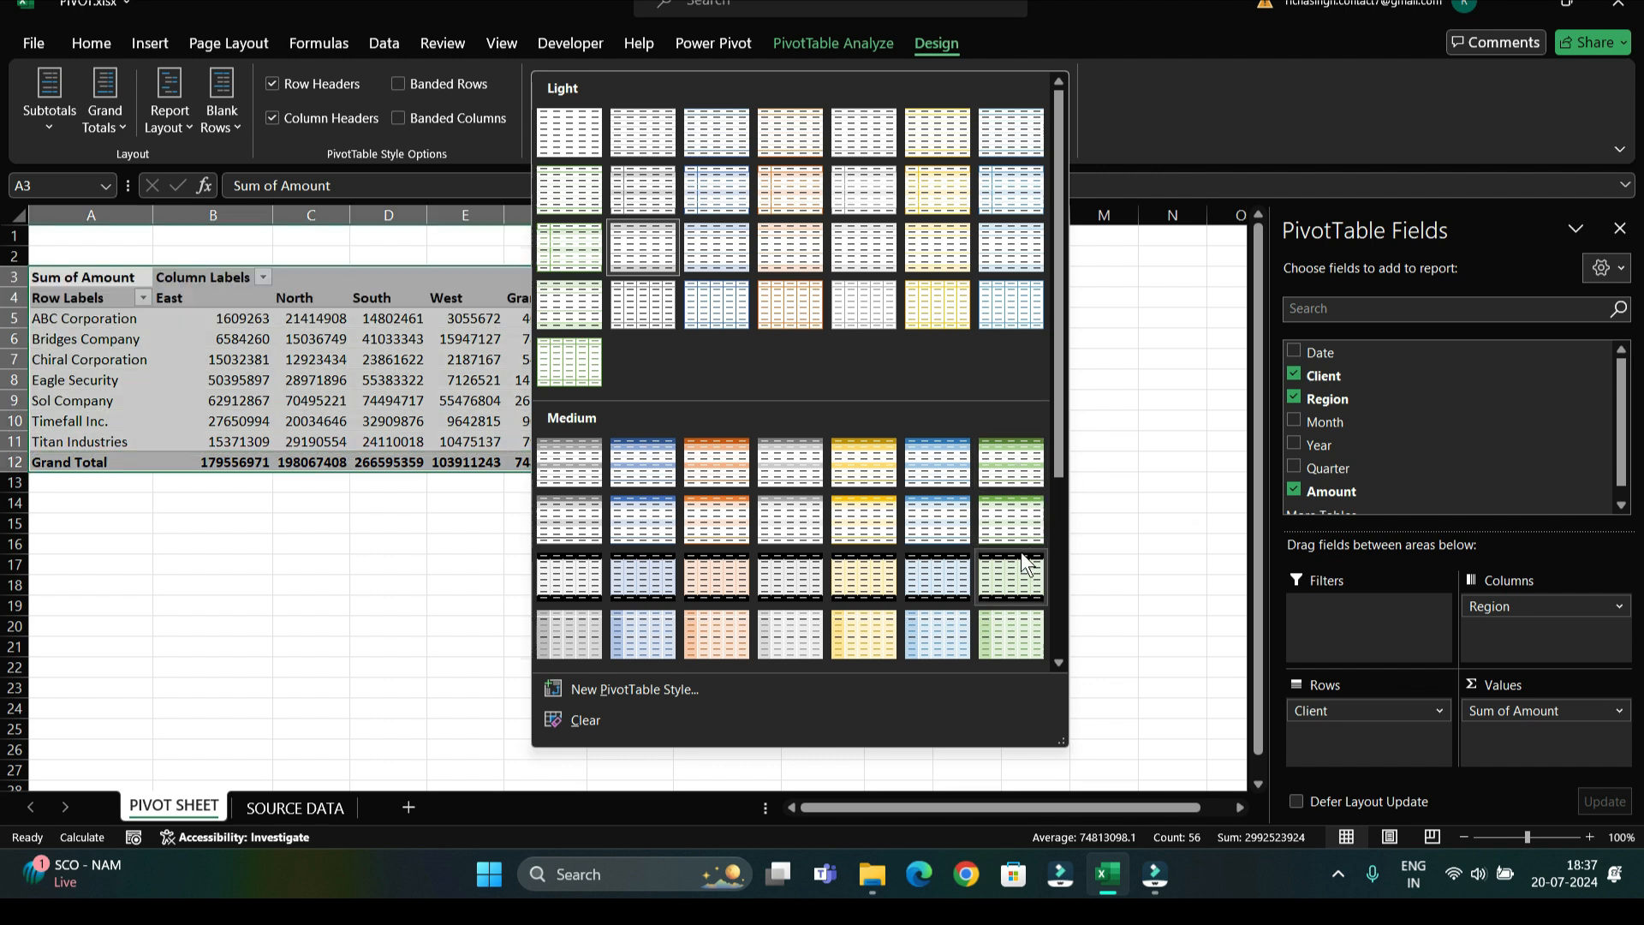
left_click(1012, 473)
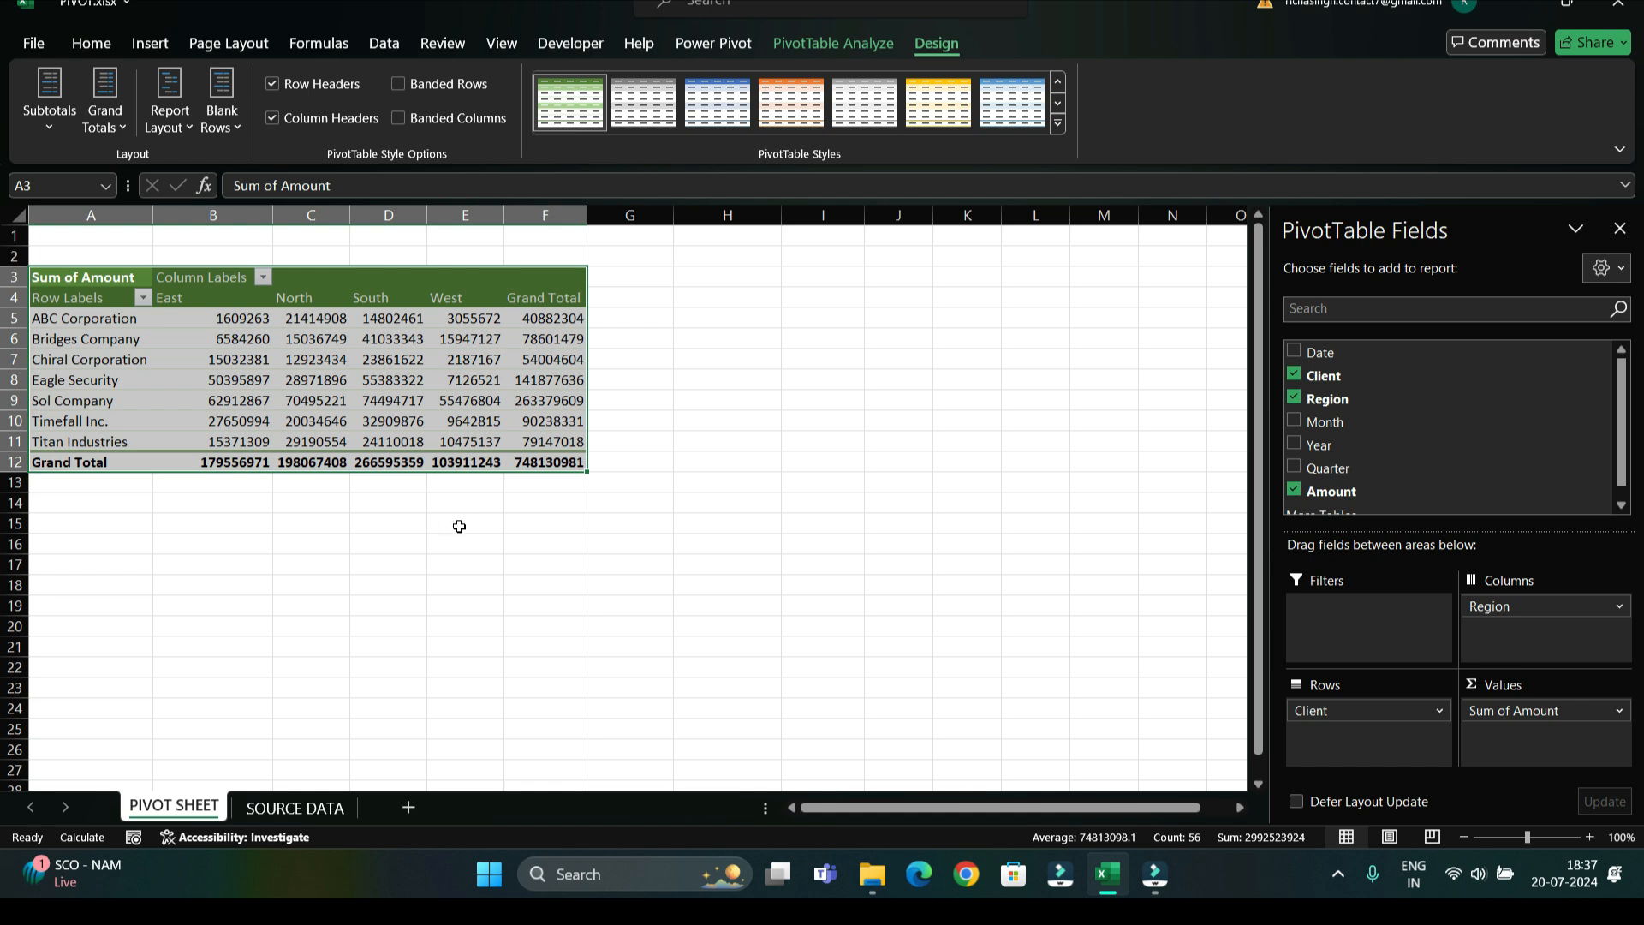
Step: Turn the PivotTable's grand totals off for rows and columns and switch them back on for both
left_click(225, 319)
left_click(49, 125)
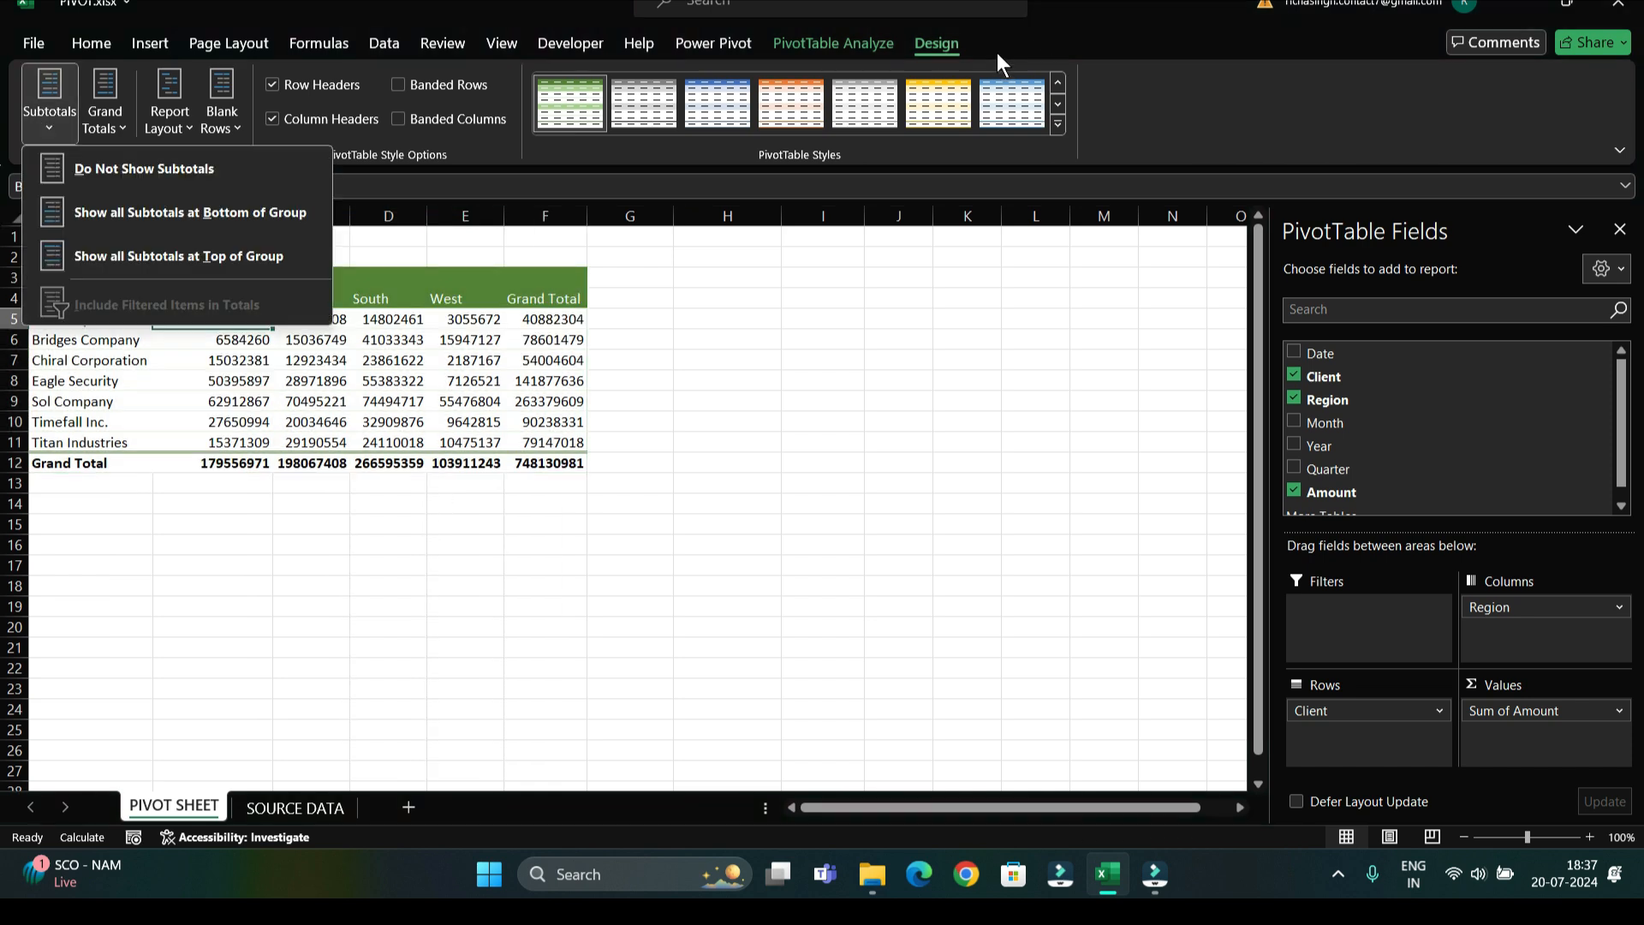
left_click(104, 120)
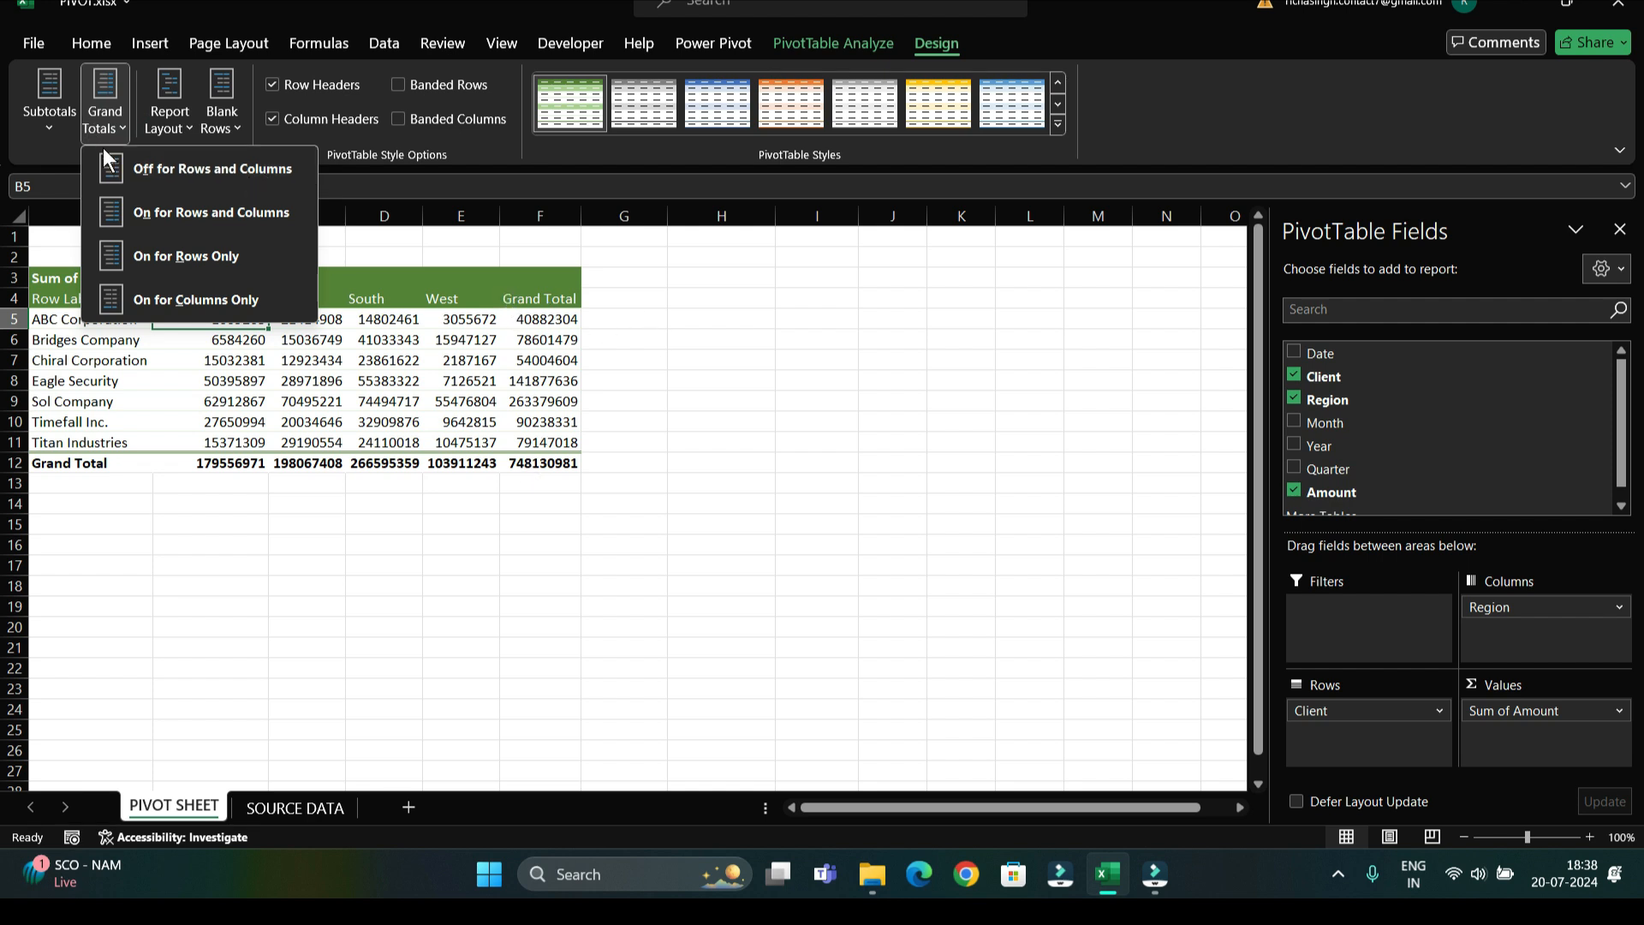
left_click(173, 170)
left_click(104, 105)
left_click(143, 214)
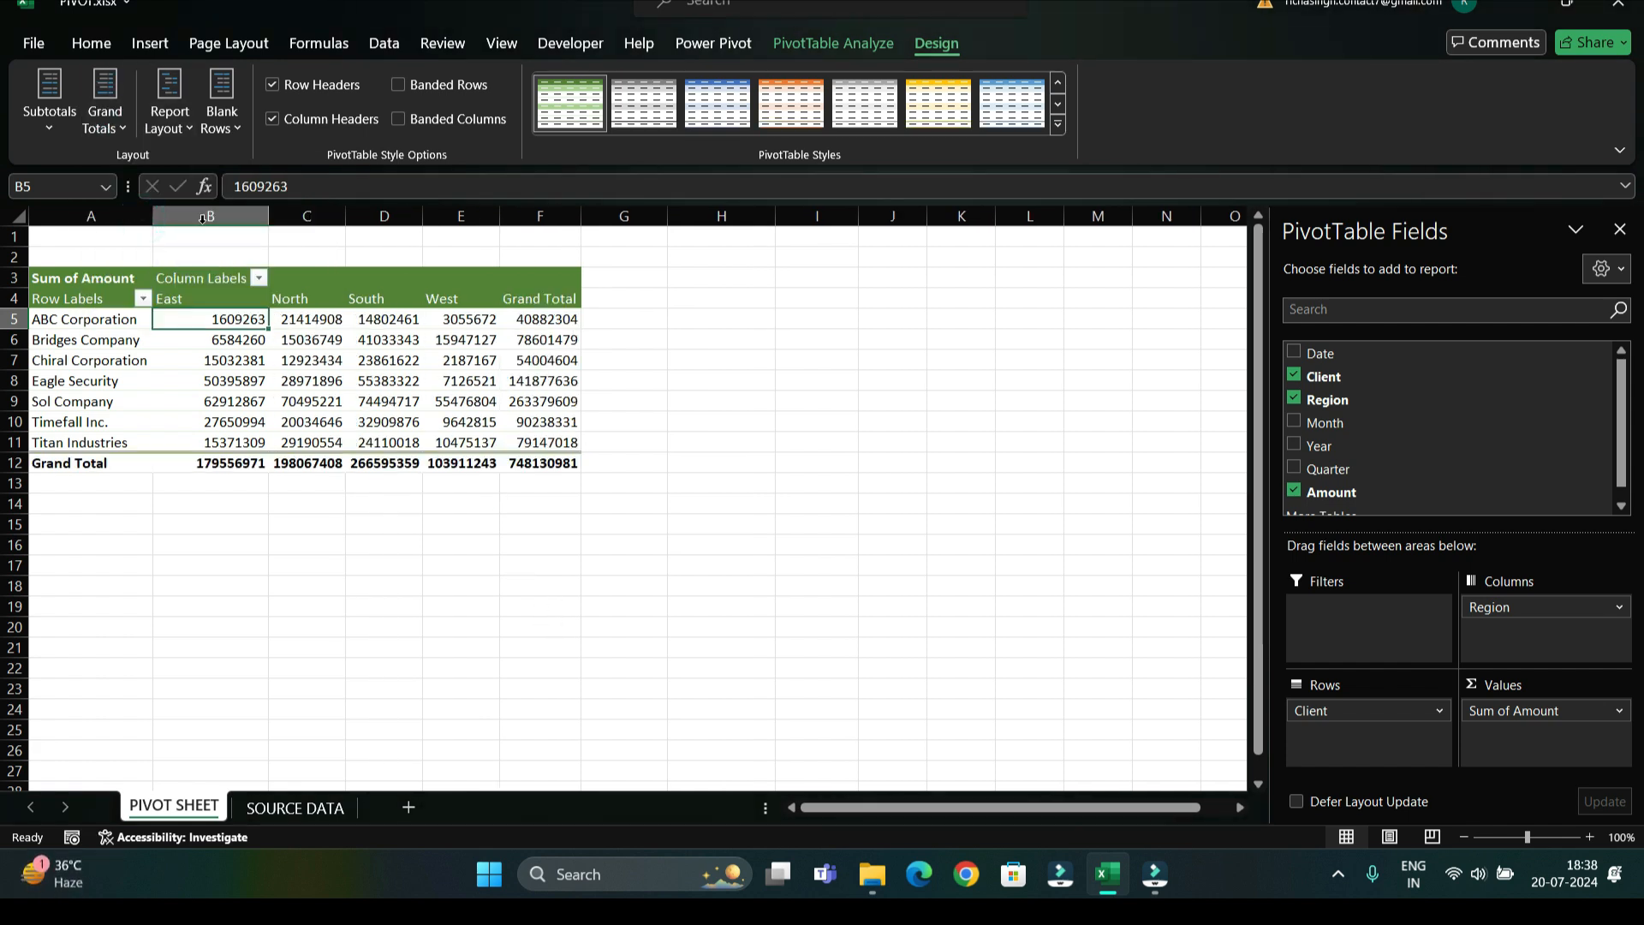
Step: Show the PivotTable's grand totals for rows only, and switch them to columns only
left_click(101, 120)
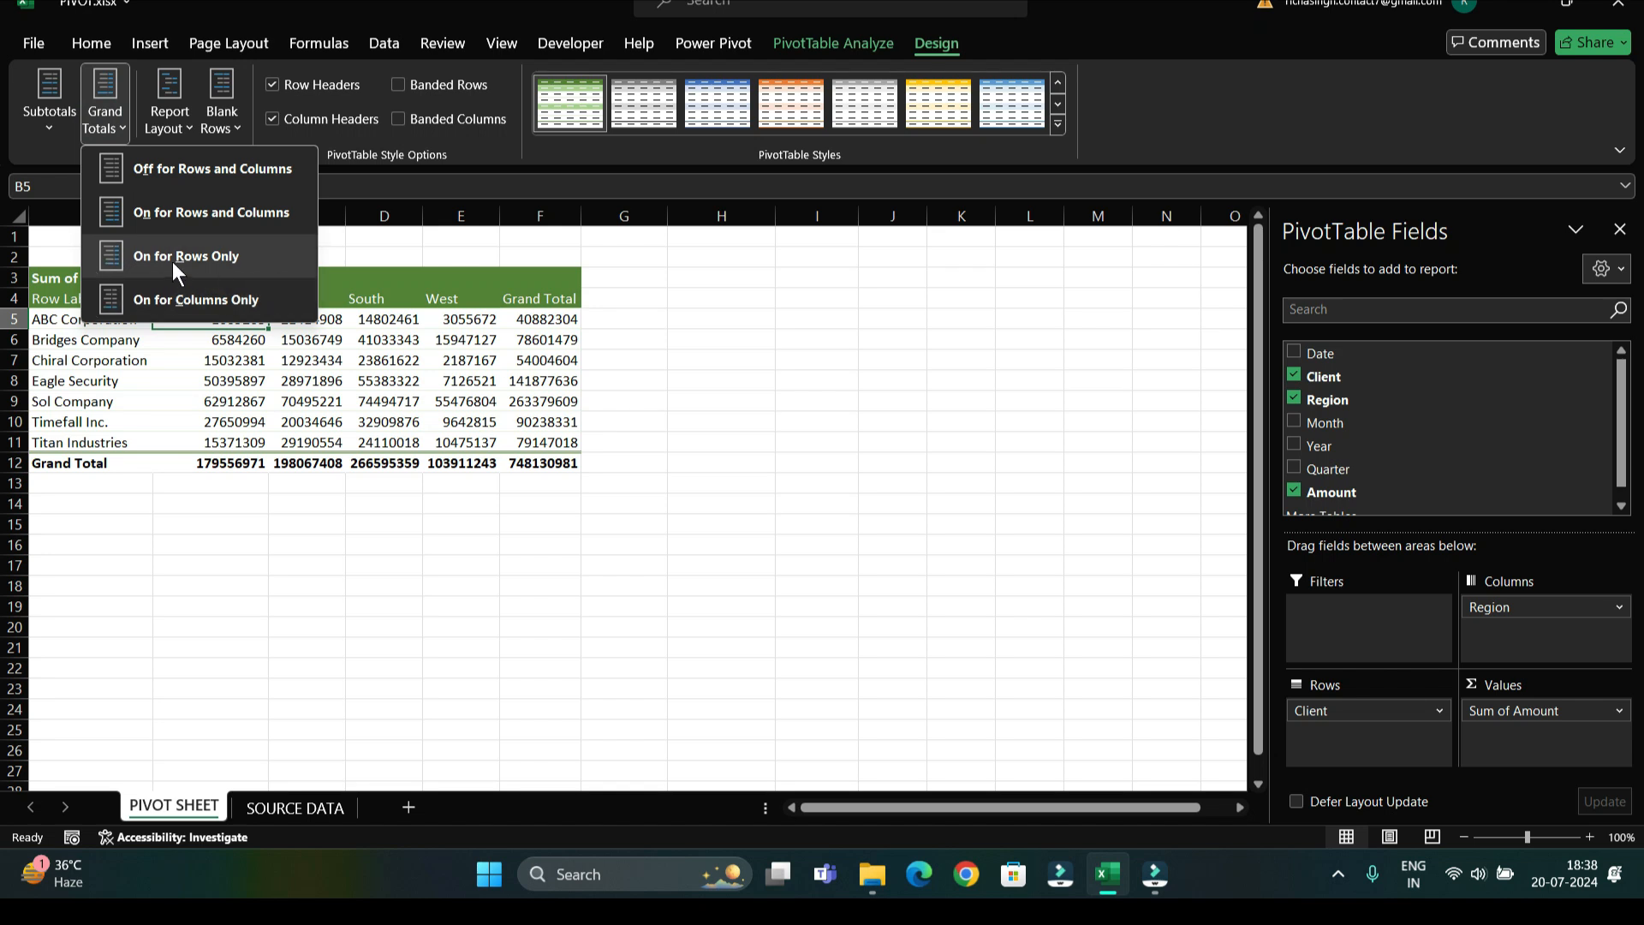
left_click(172, 260)
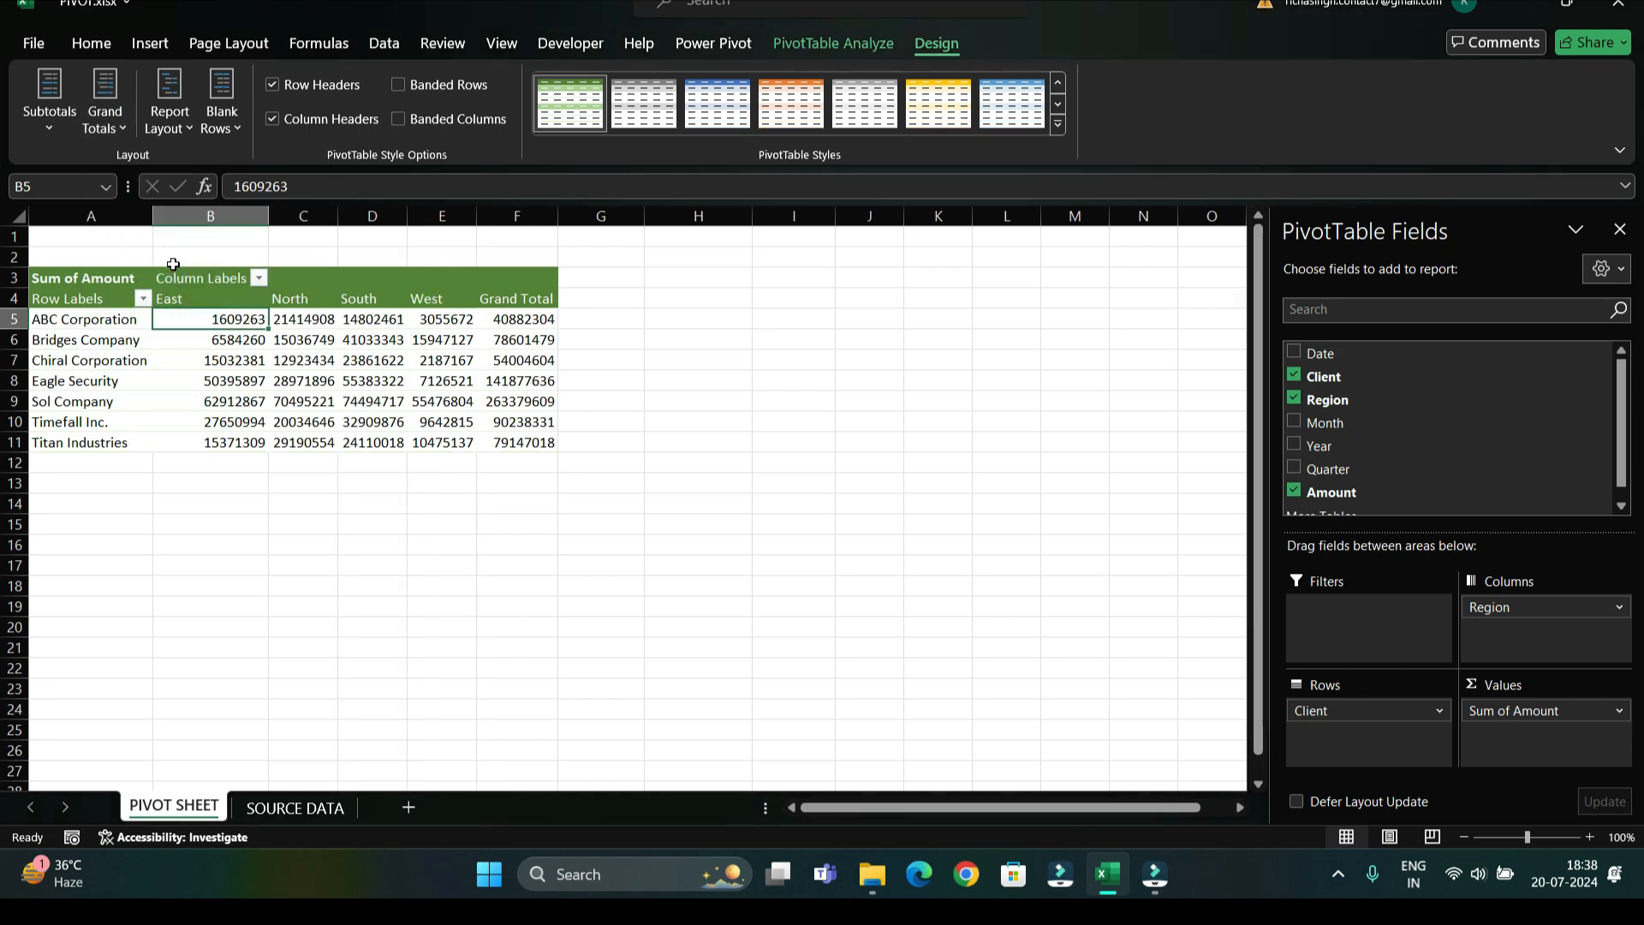
left_click(101, 126)
left_click(128, 302)
left_click_drag(553, 404, 544, 514)
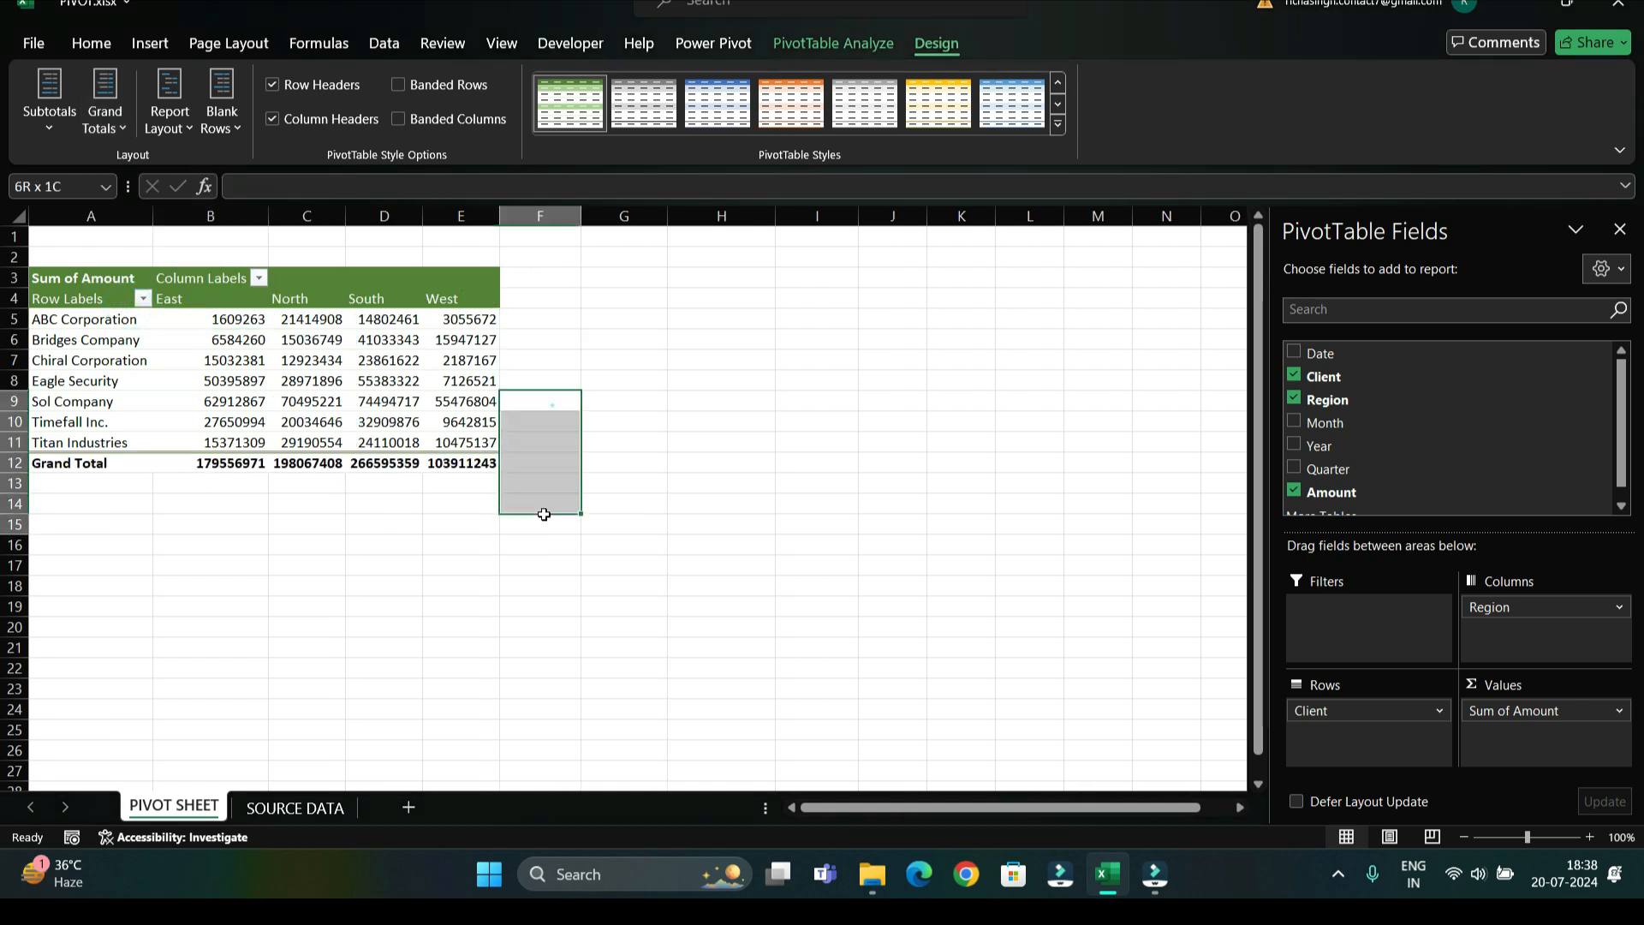
Step: Turn on the PivotTable's grand totals for both rows and columns
left_click(386, 380)
left_click(104, 127)
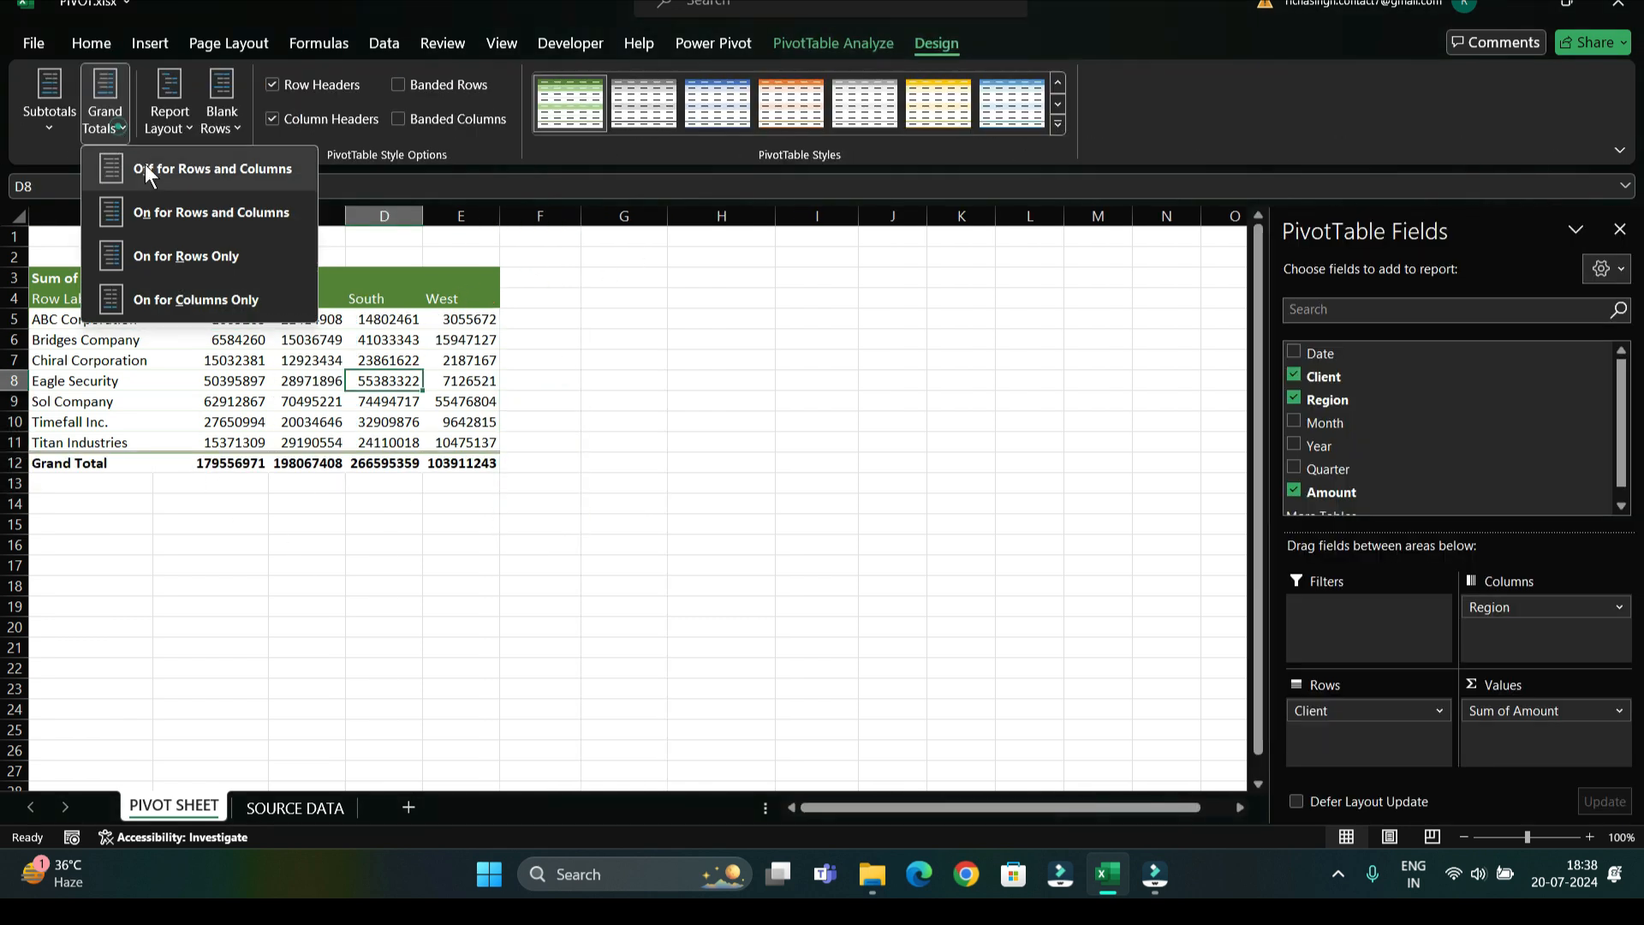
left_click(184, 213)
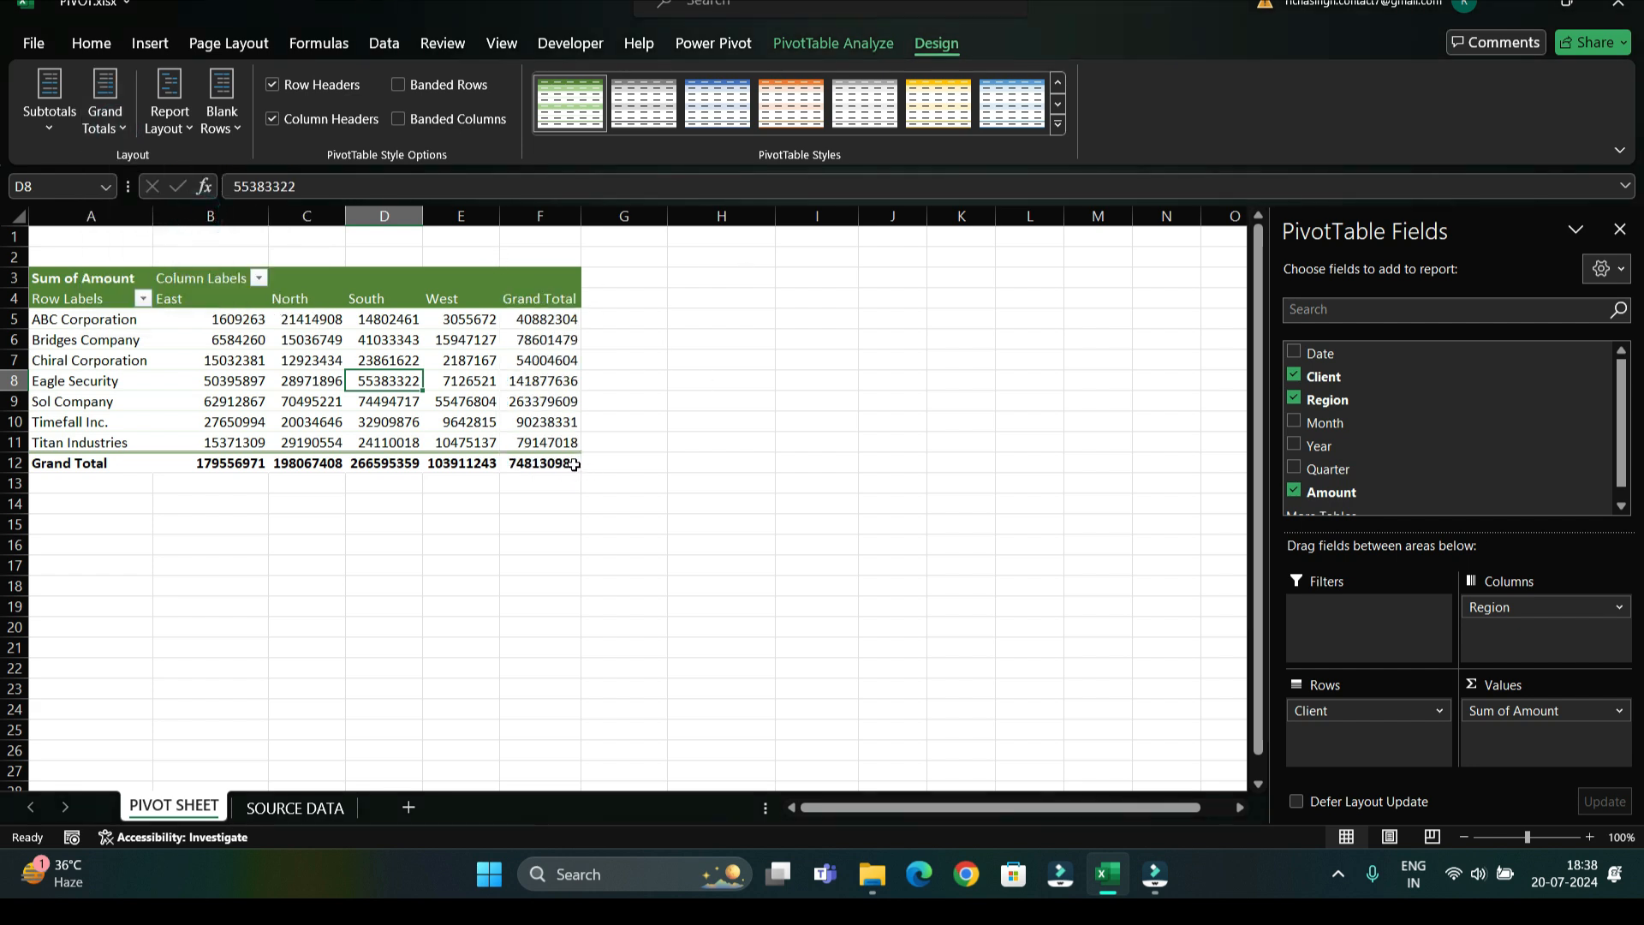
Step: Apply the compact report layout to the PivotTable and switch it to outline form
left_click(170, 120)
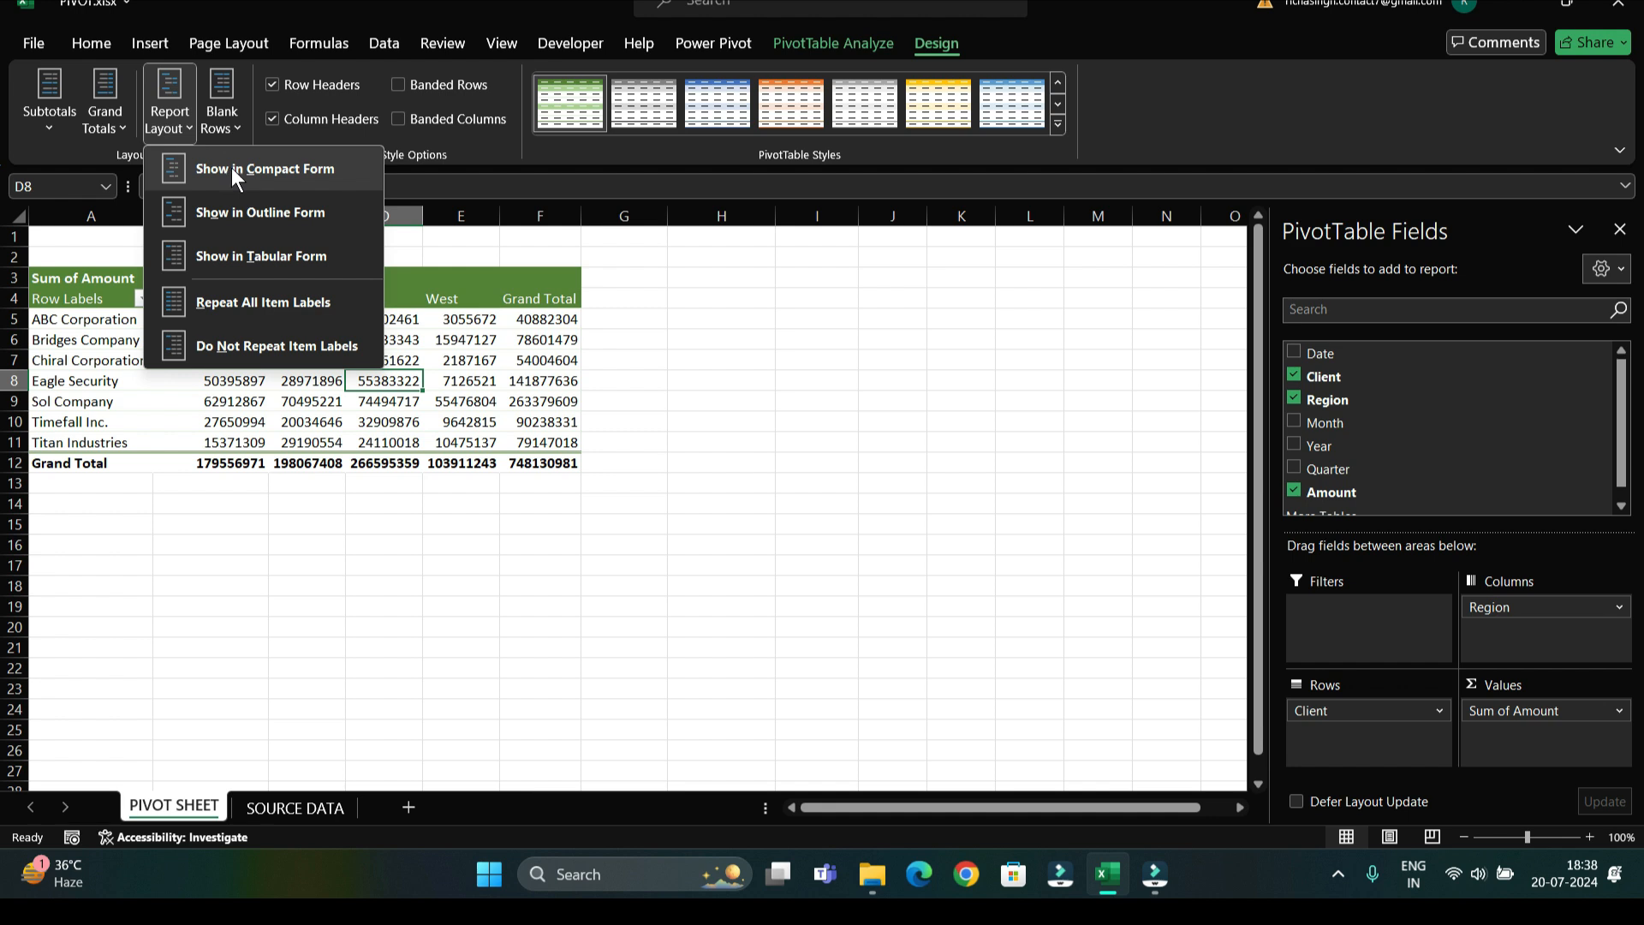
left_click(233, 167)
left_click(181, 126)
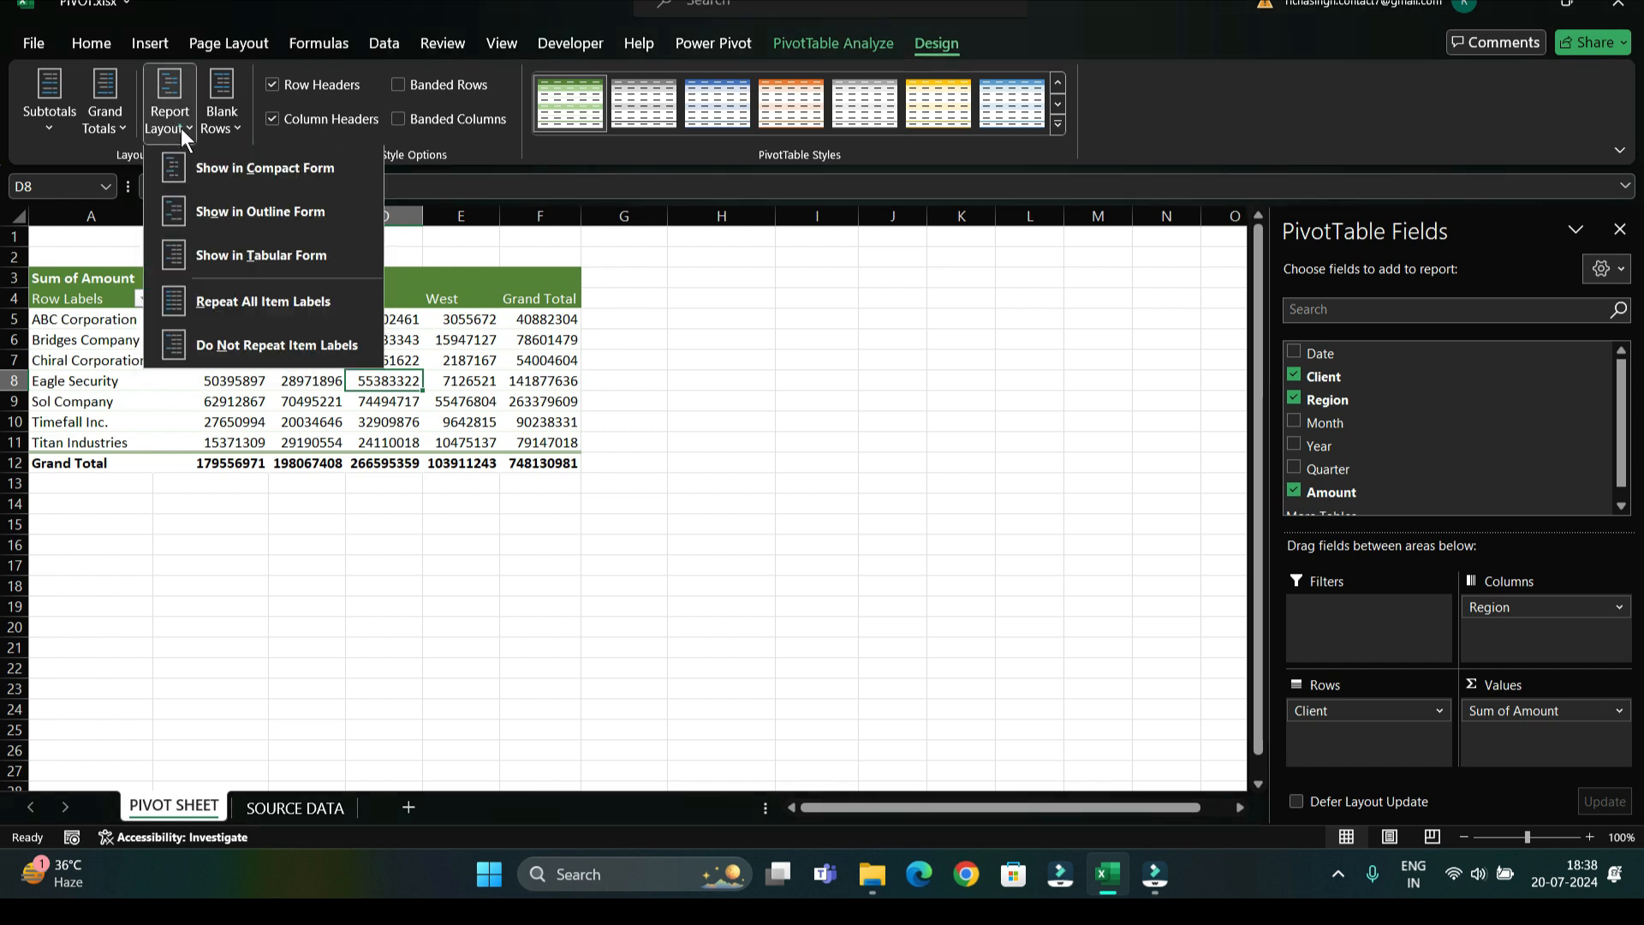
left_click(222, 216)
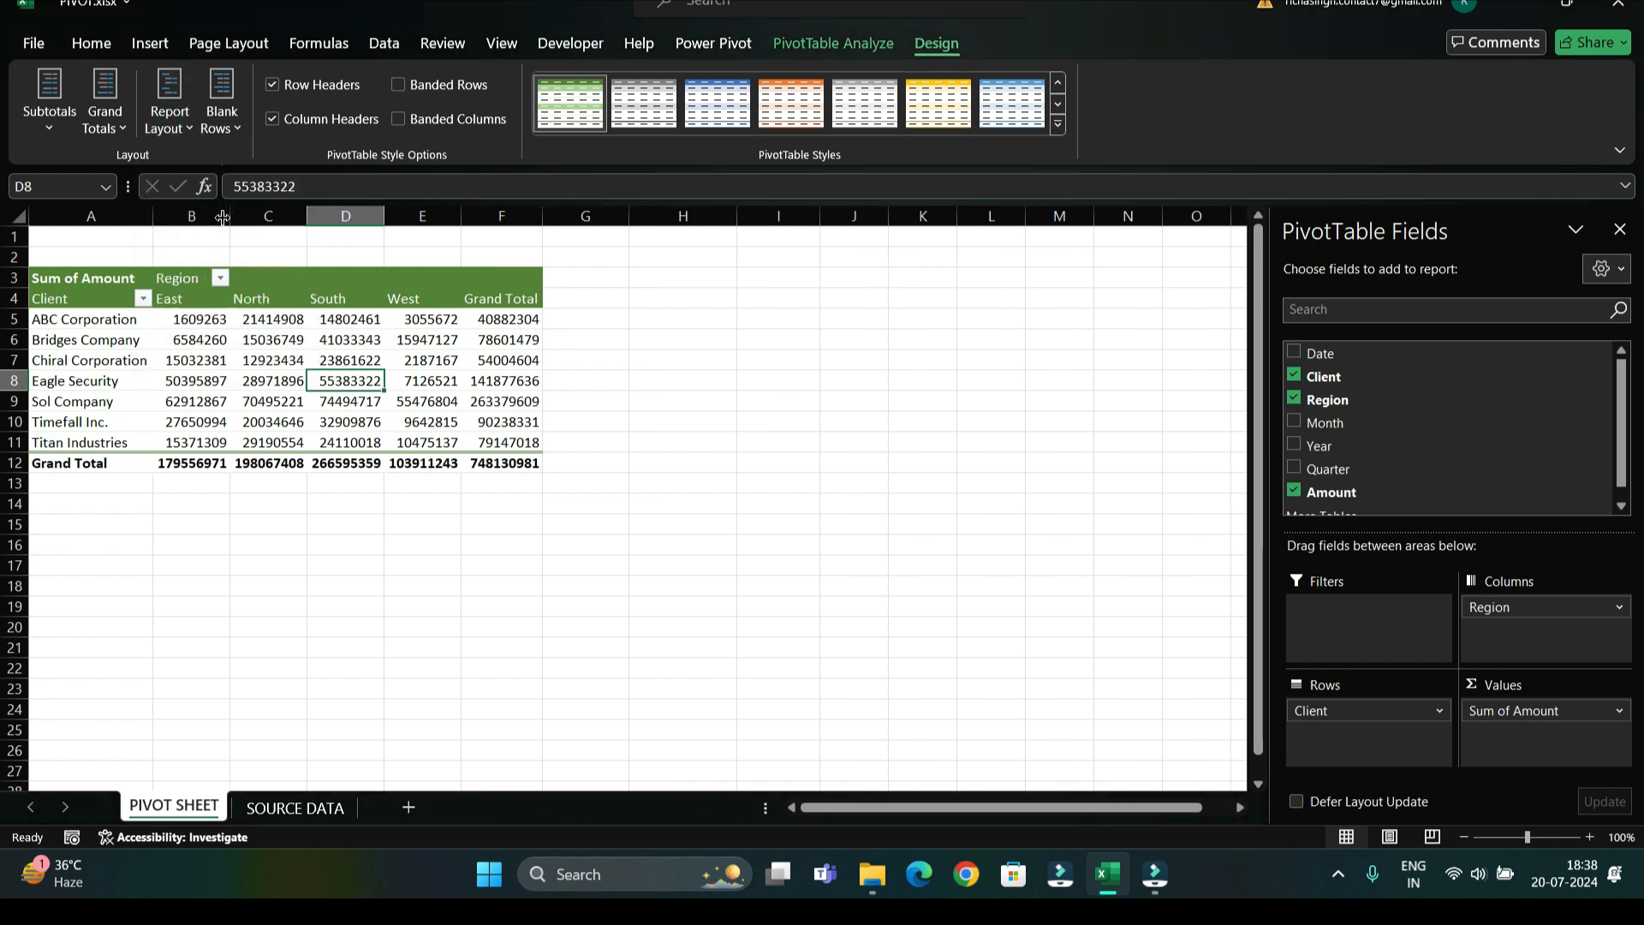
Step: Enable banded rows and banded columns for the PivotTable
left_click(402, 83)
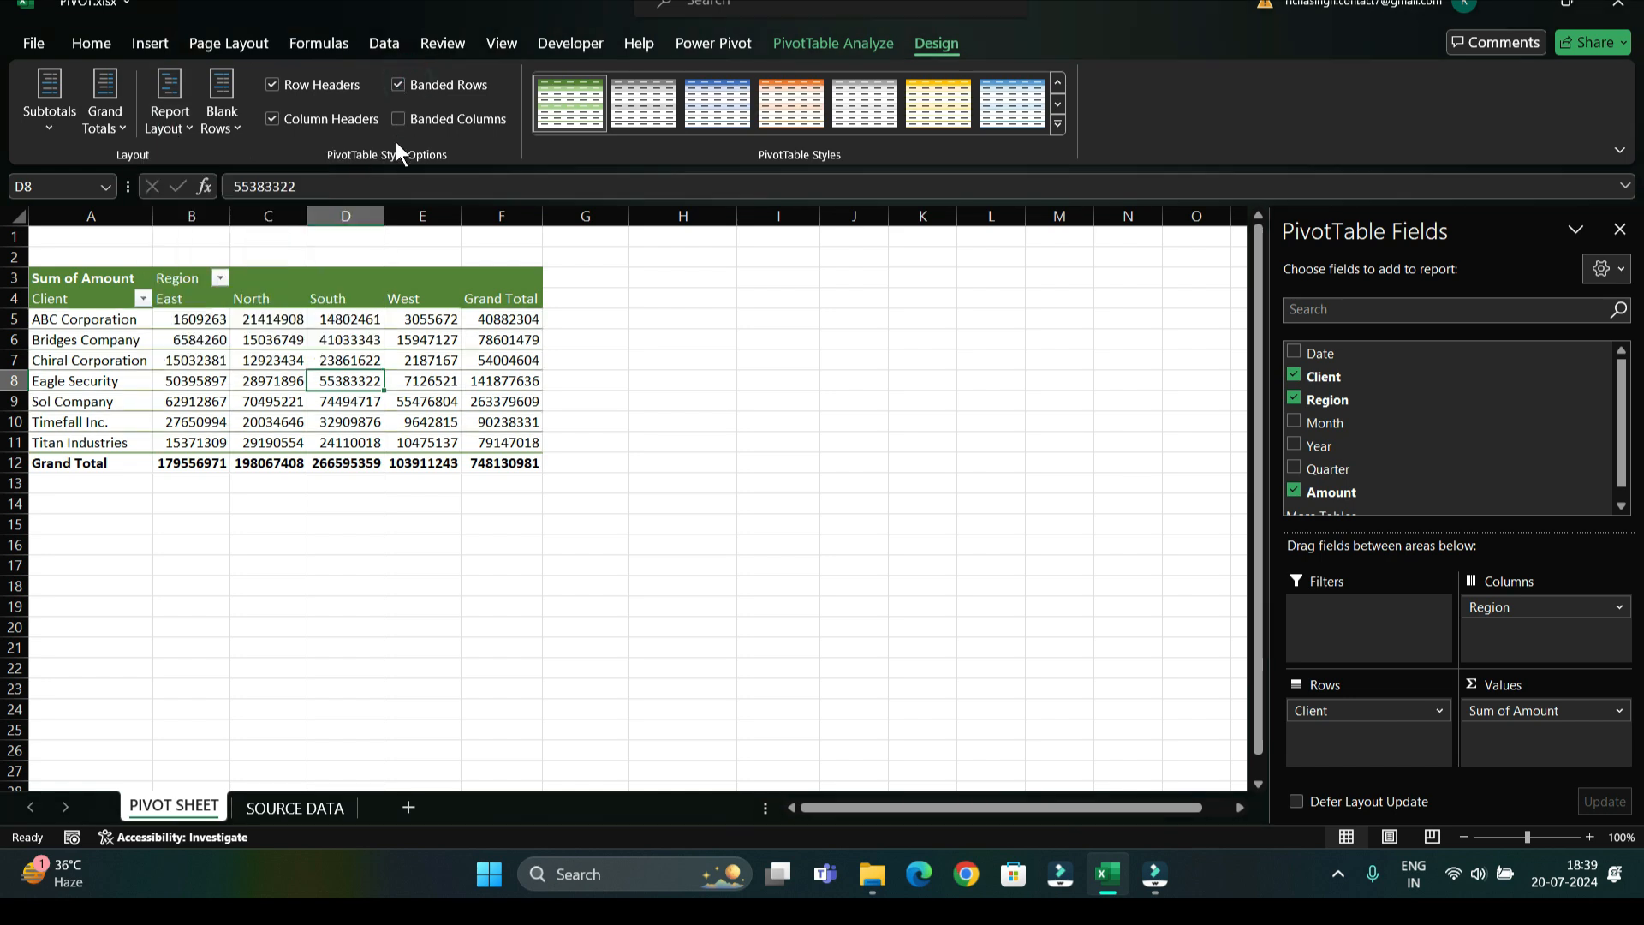
left_click(397, 122)
left_click(693, 290)
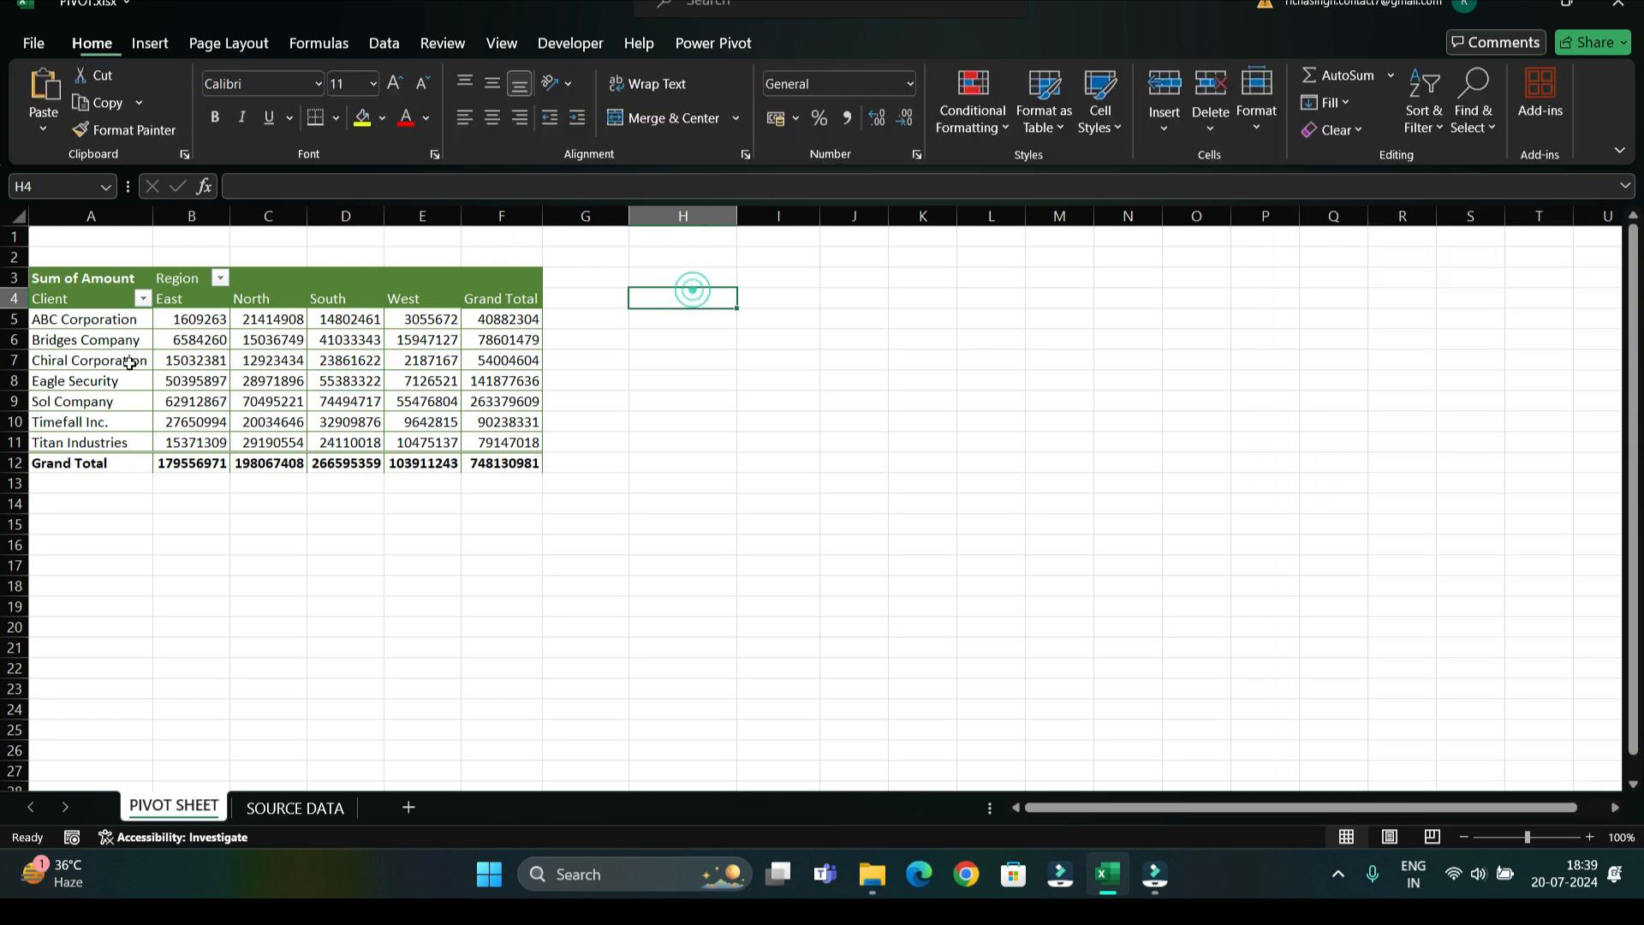
Step: Compare which PivotTable tools are available when a cell outside the table and a cell inside it is selected
left_click(554, 234)
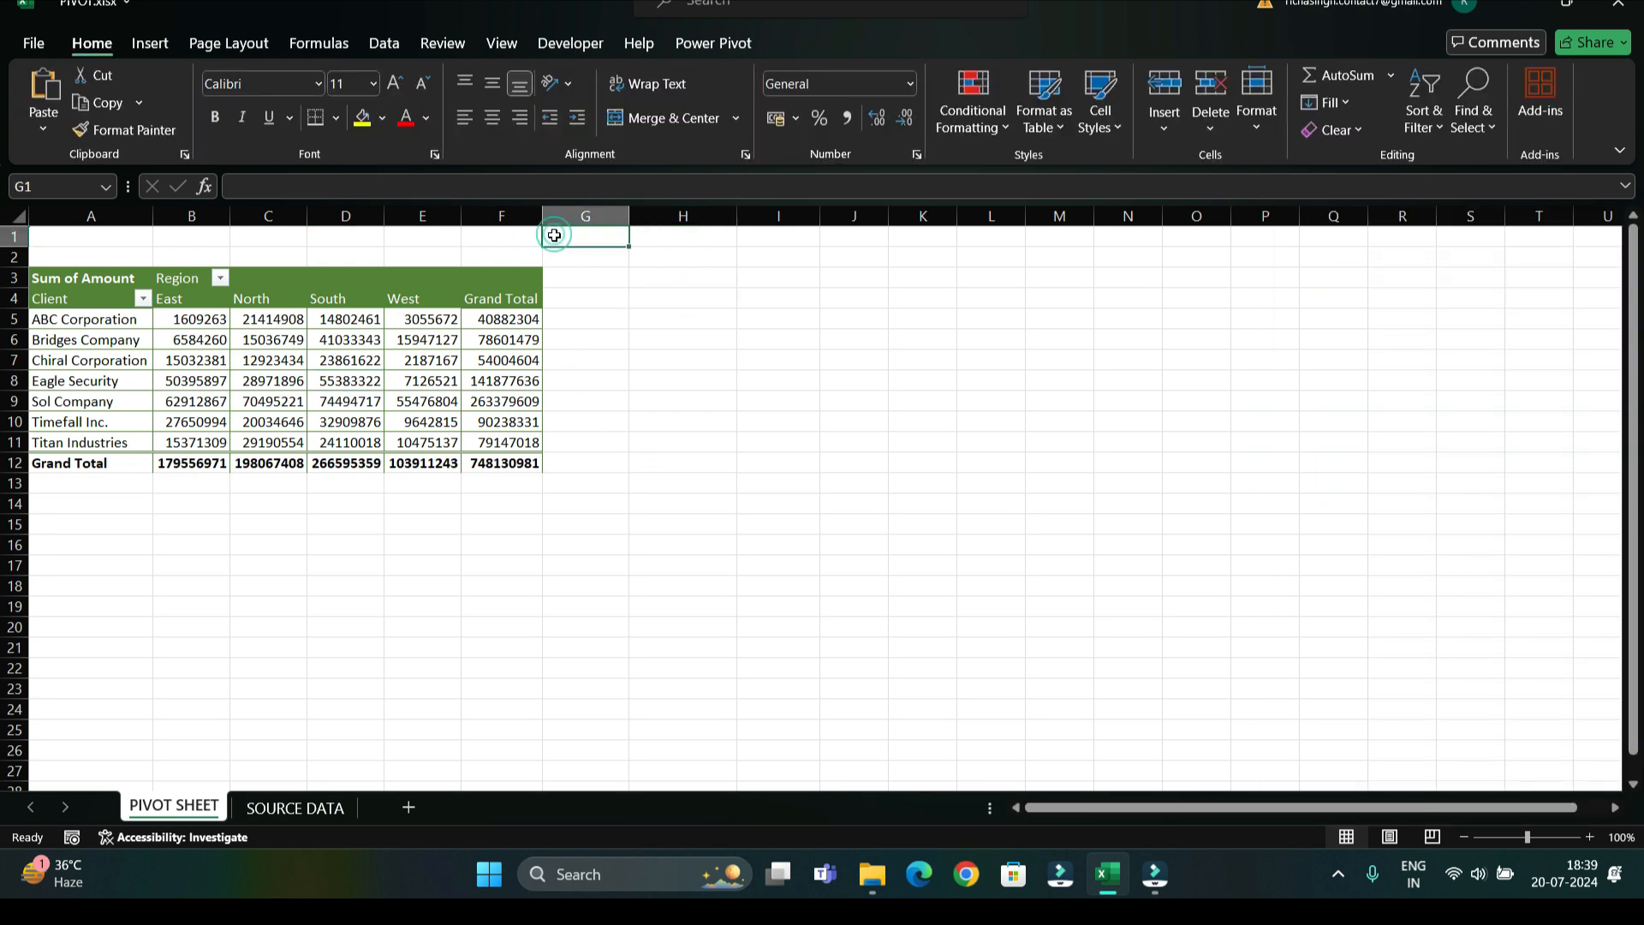
left_click(424, 360)
left_click(644, 364)
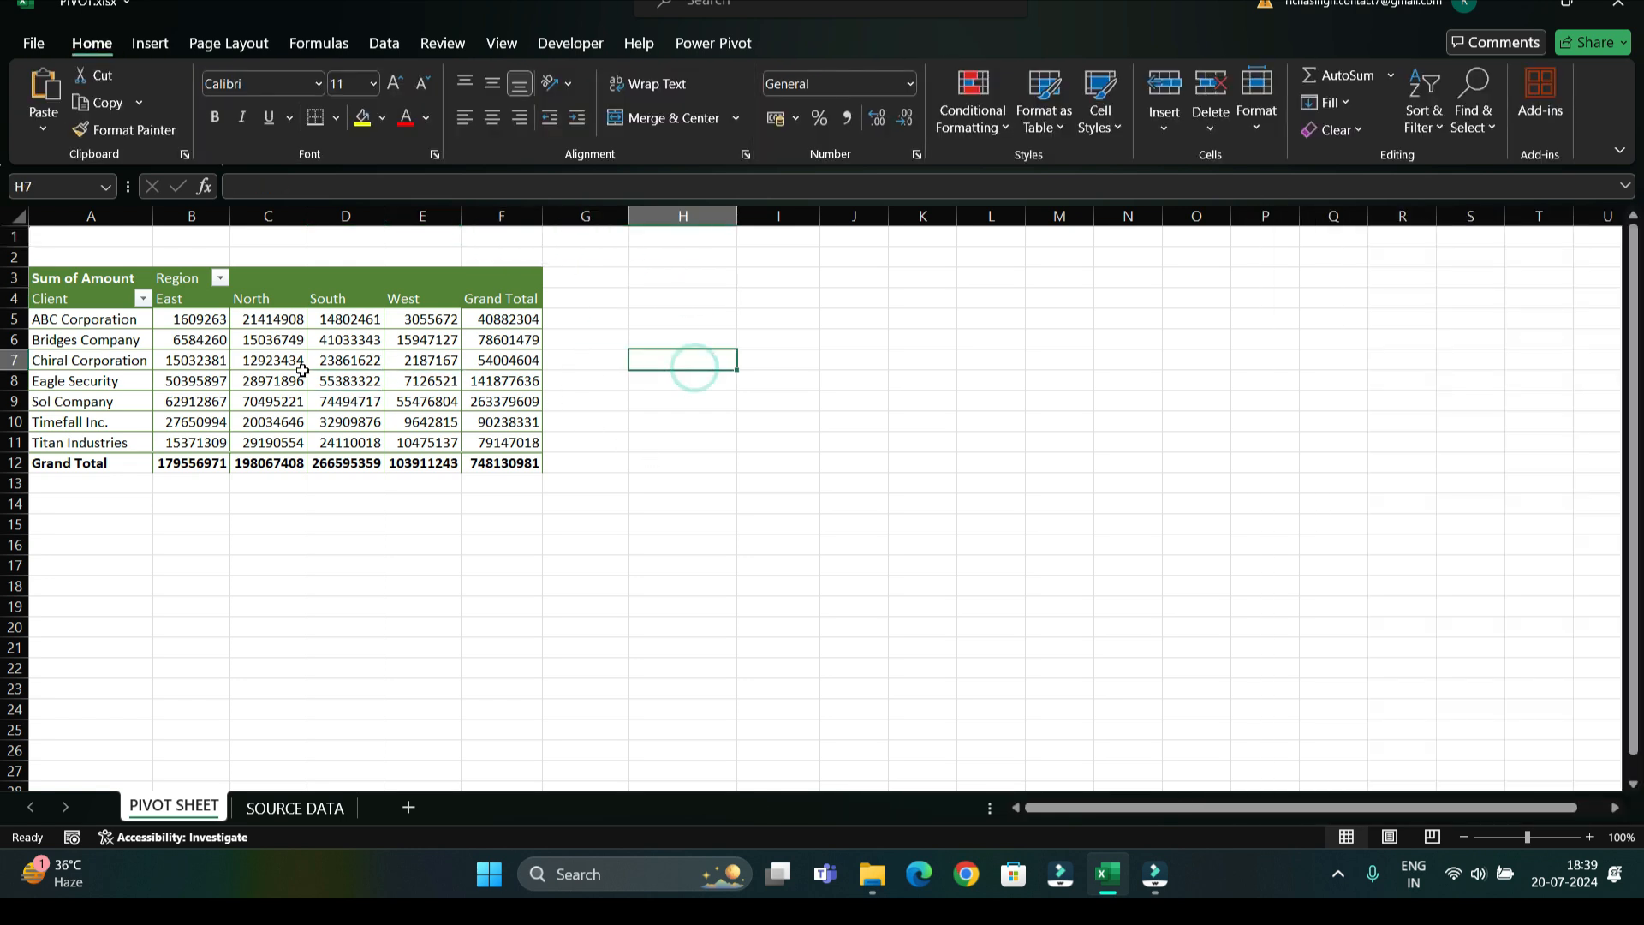
left_click(346, 342)
mouse_move(416, 346)
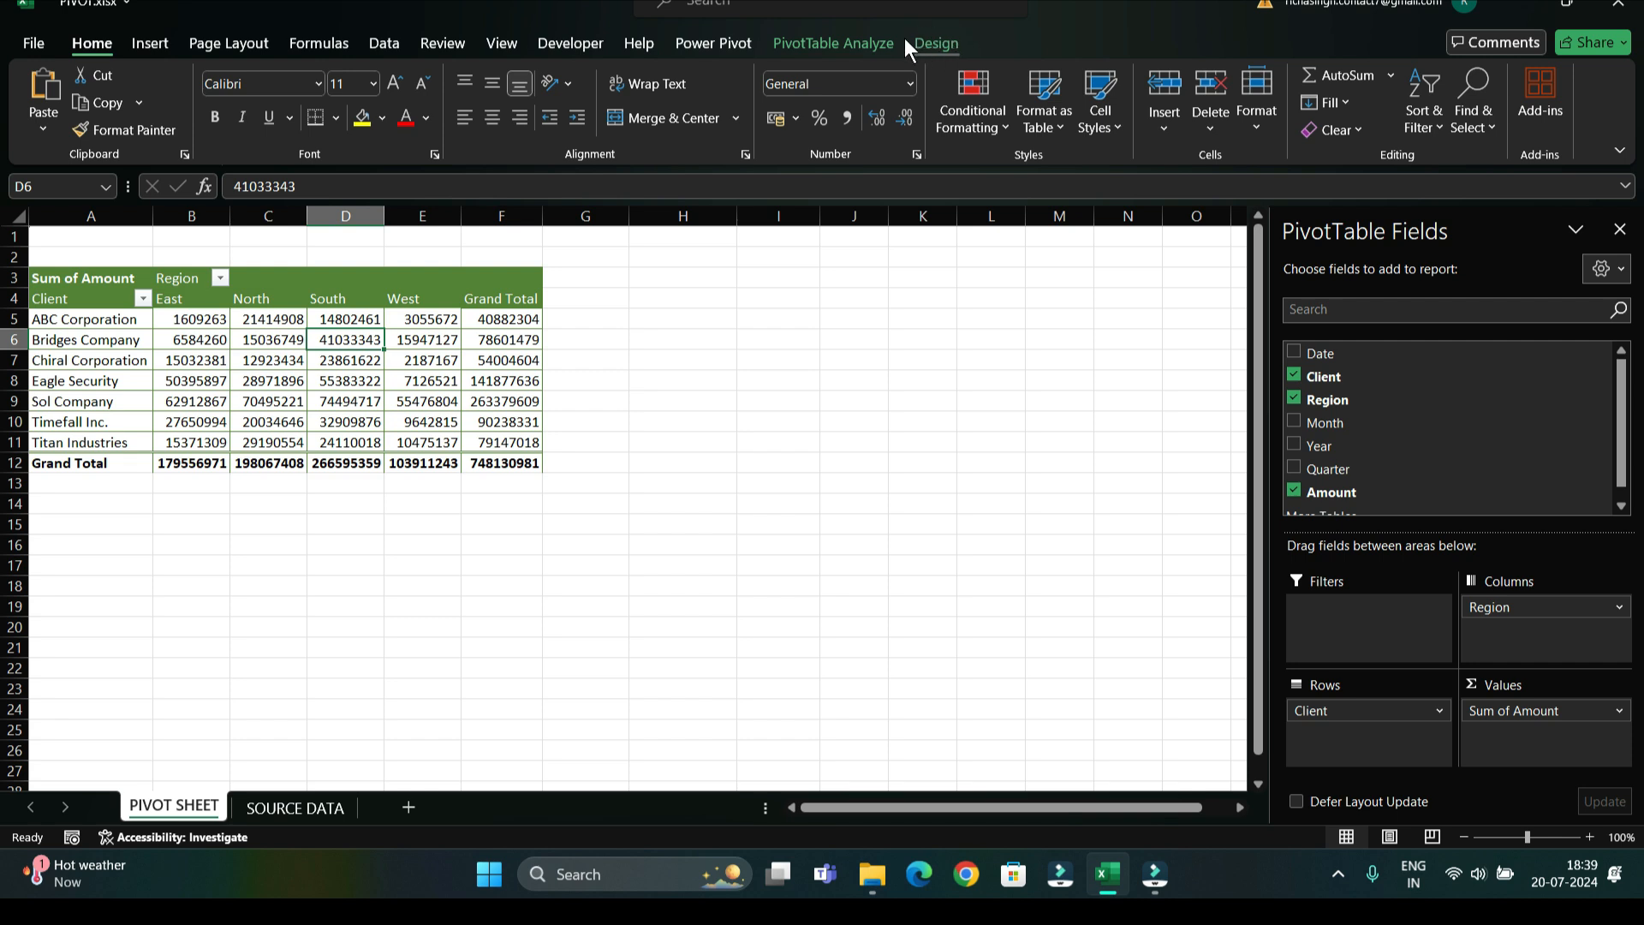
left_click(766, 363)
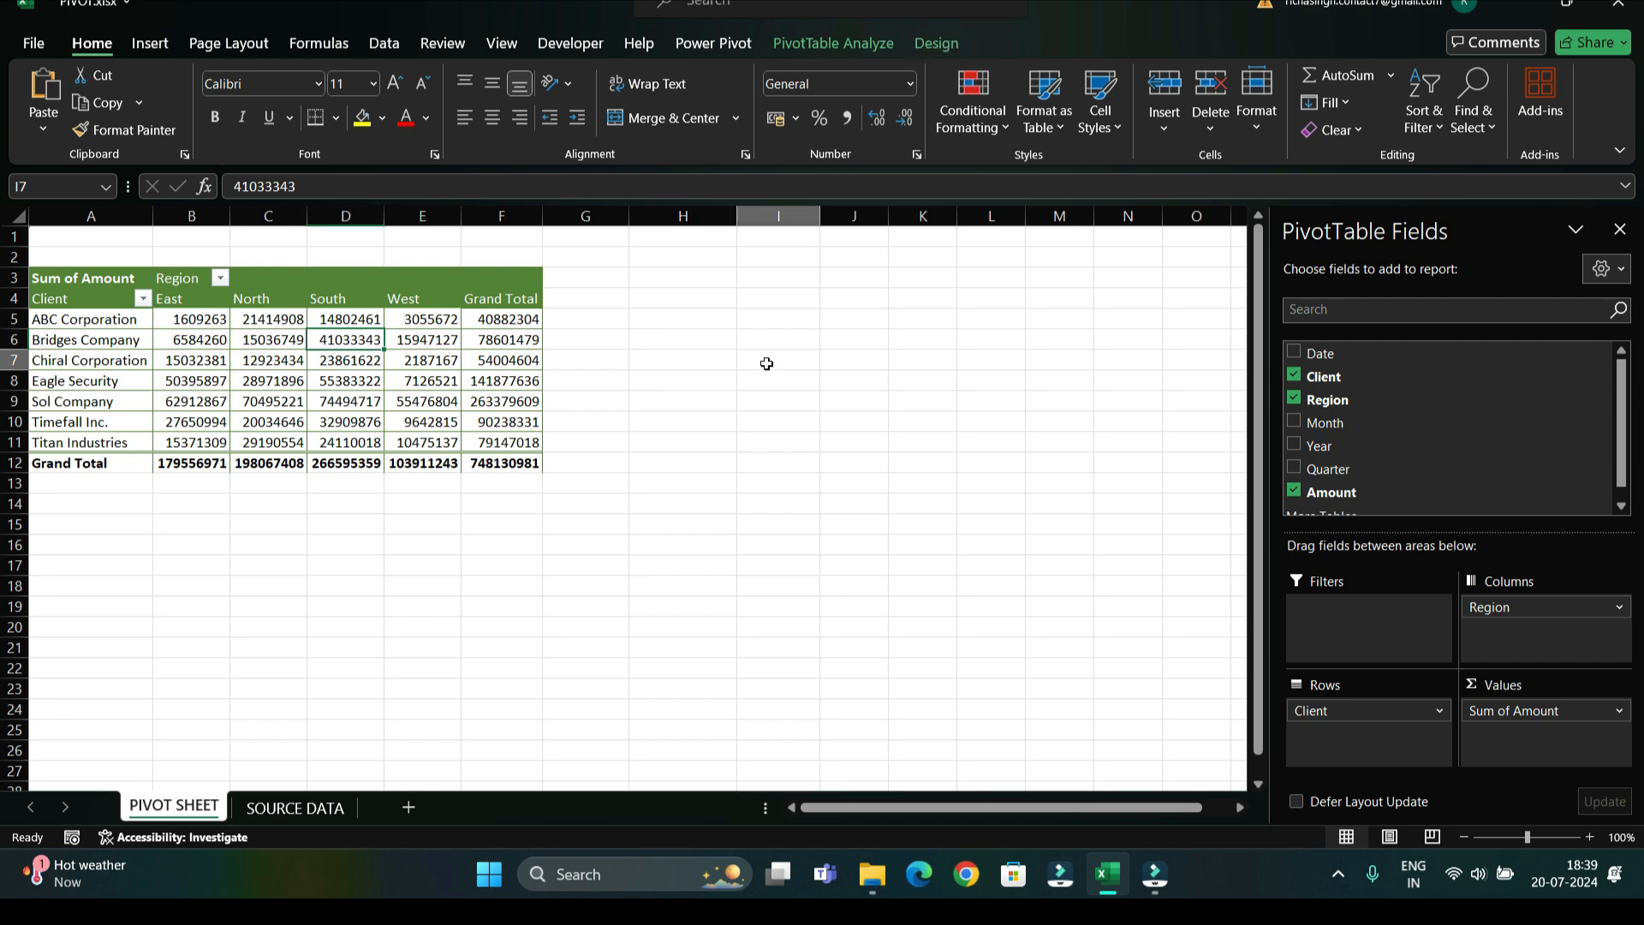
left_click(287, 363)
Step: Examine the PivotTable's analysis settings, including its name and the active field for the South and Grand Total headers
left_click(941, 47)
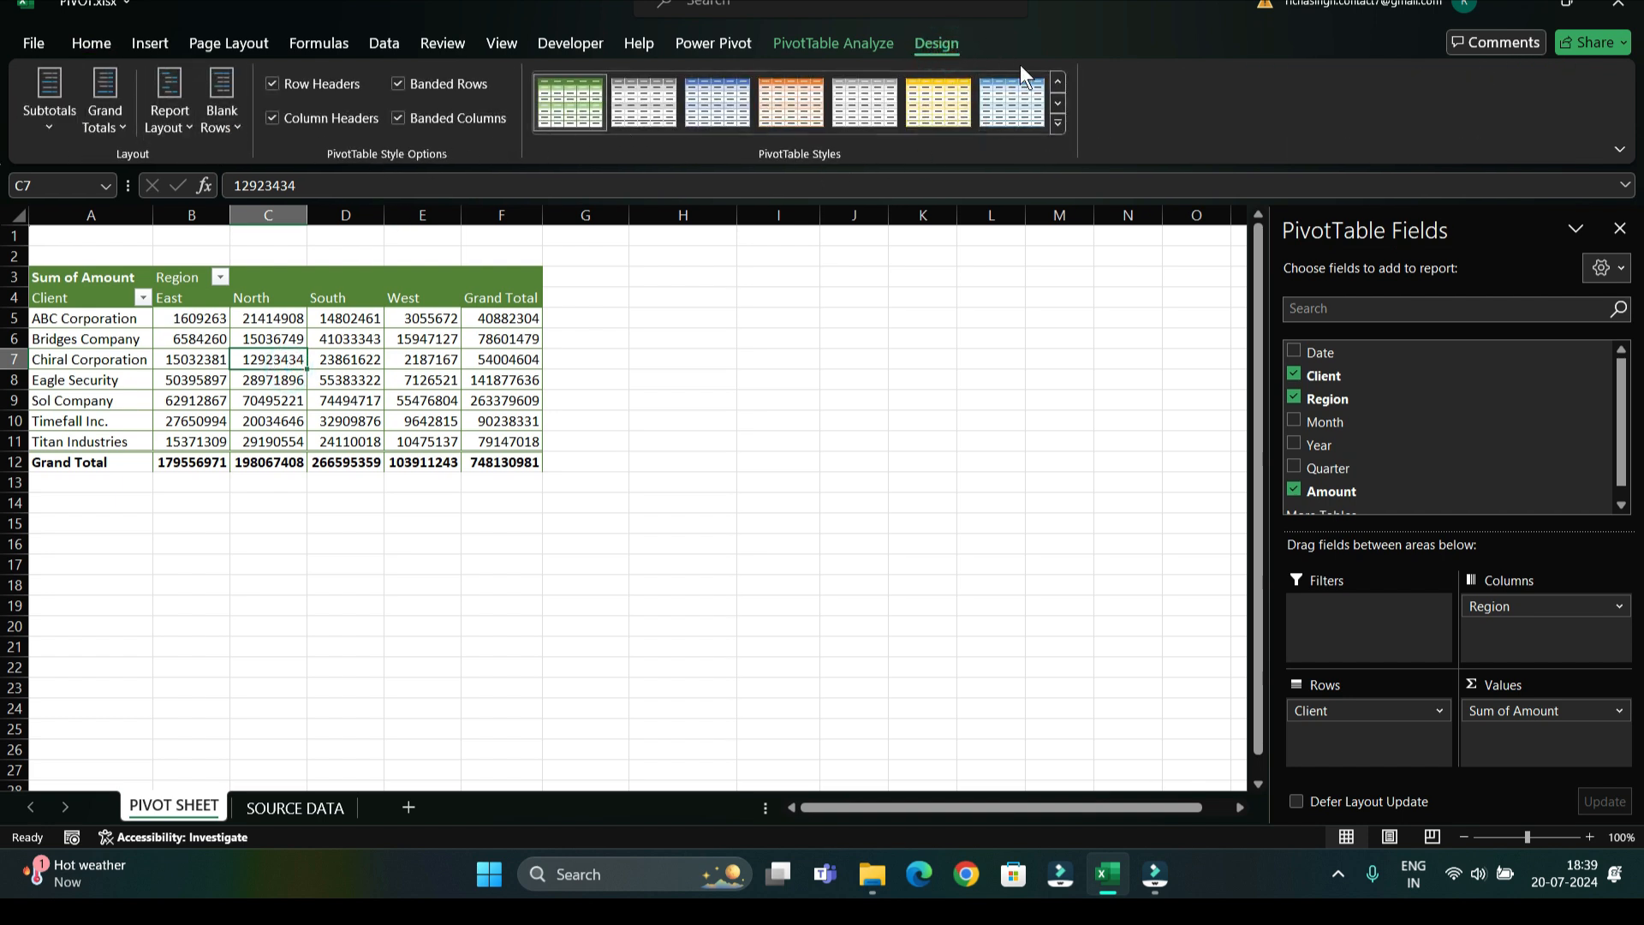
left_click(822, 44)
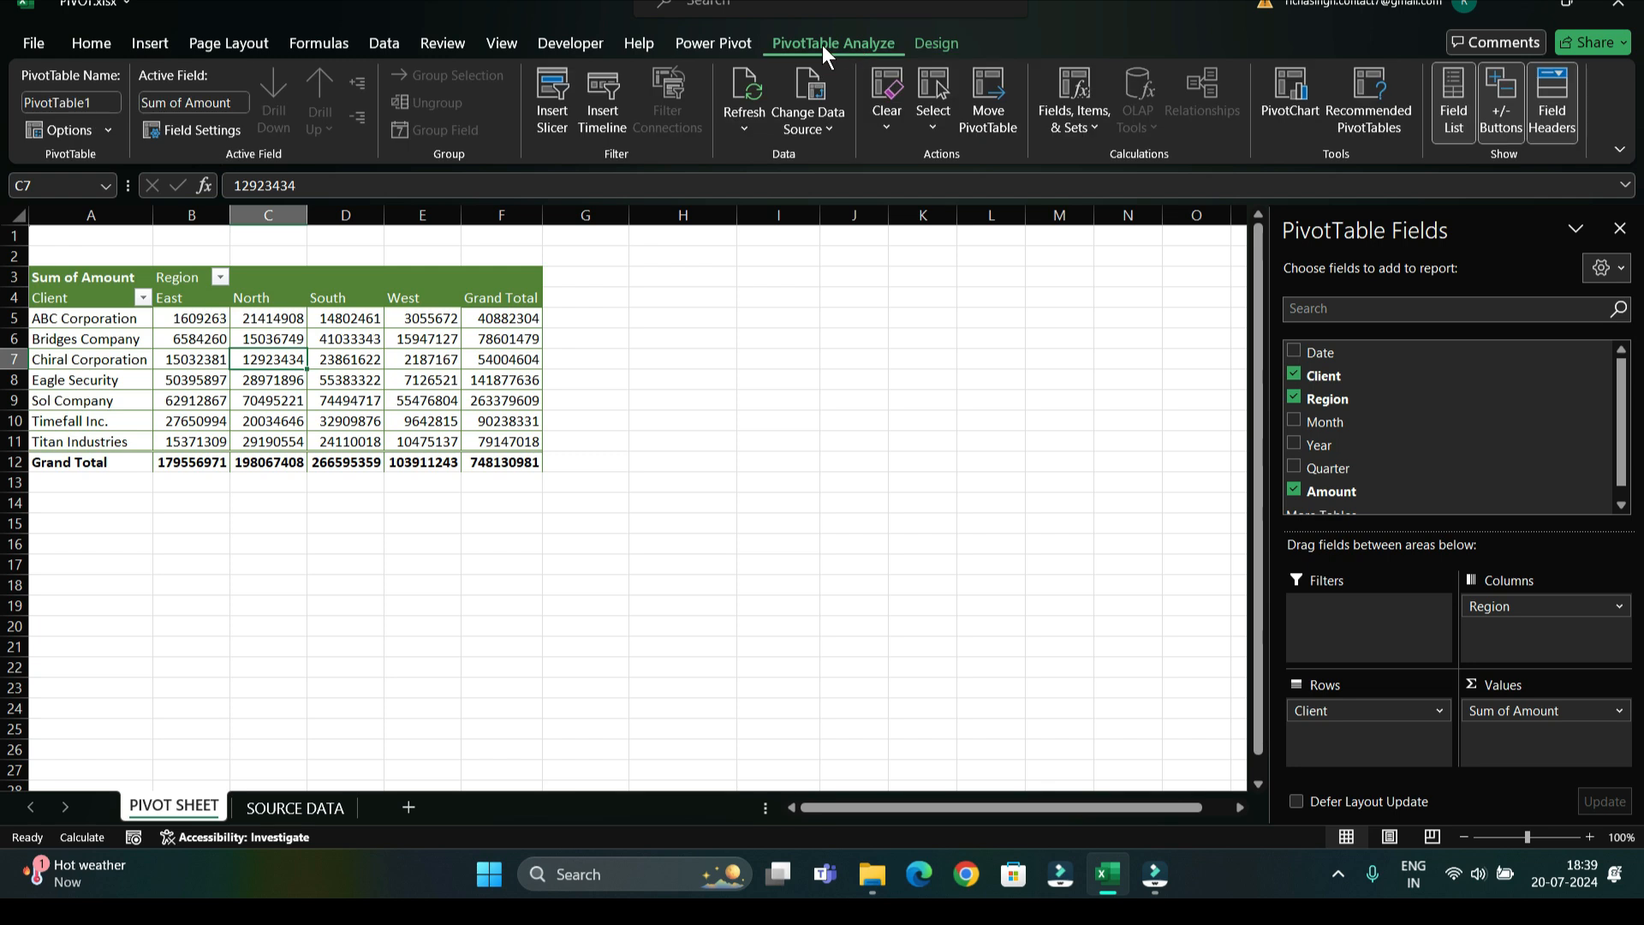
left_click(86, 103)
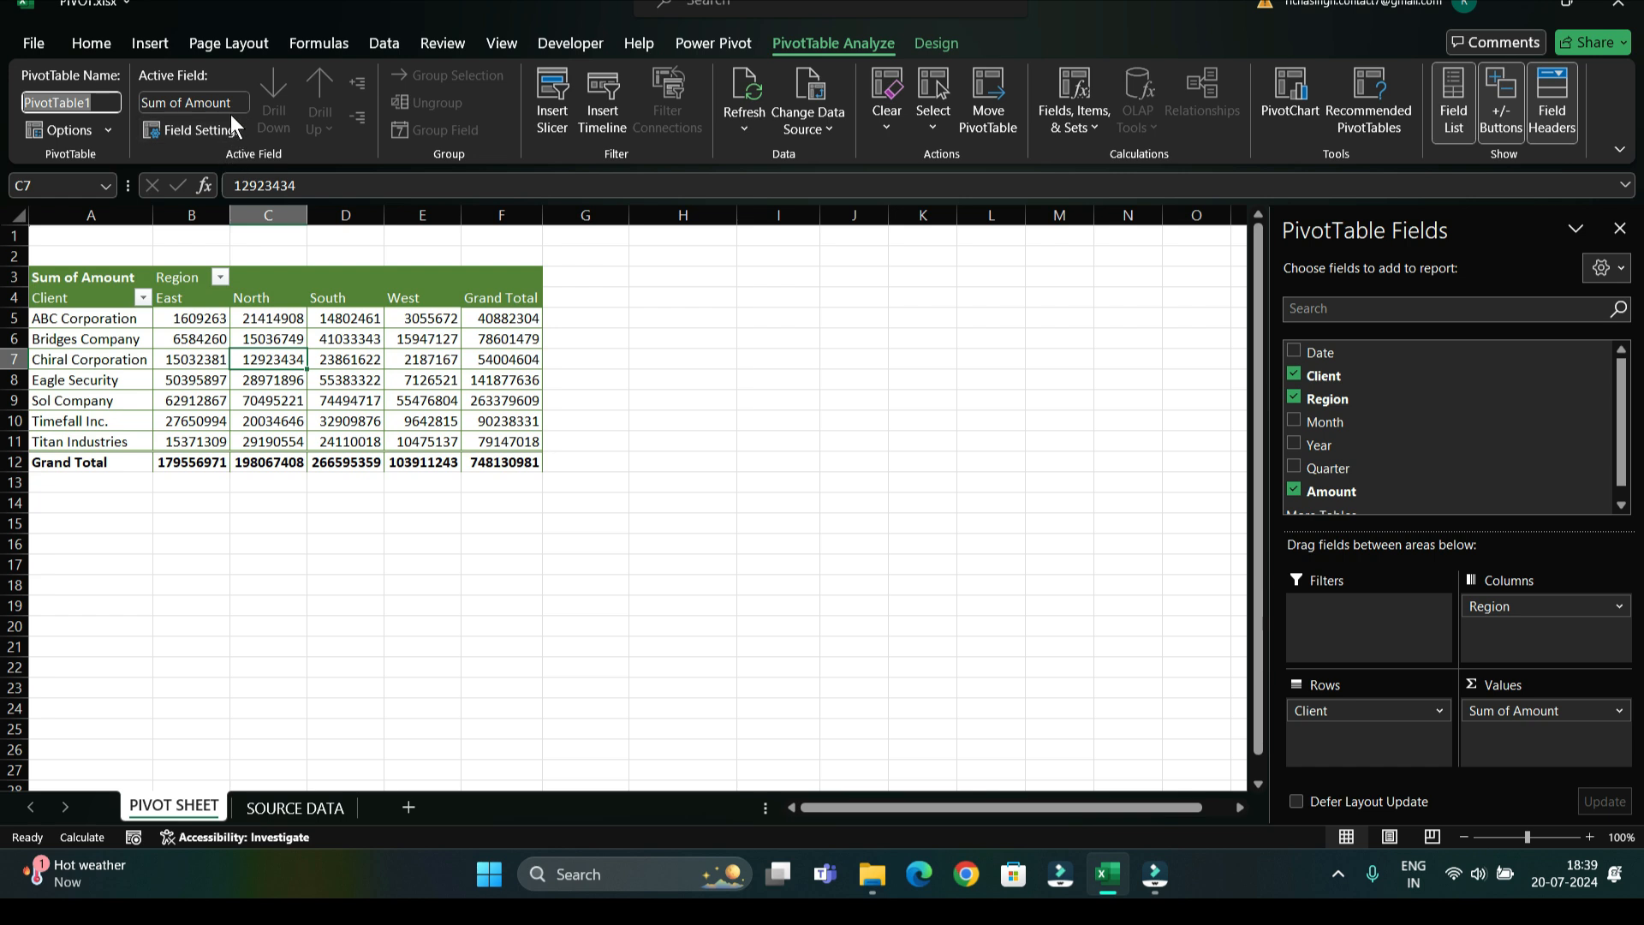
left_click(345, 297)
left_click(509, 306)
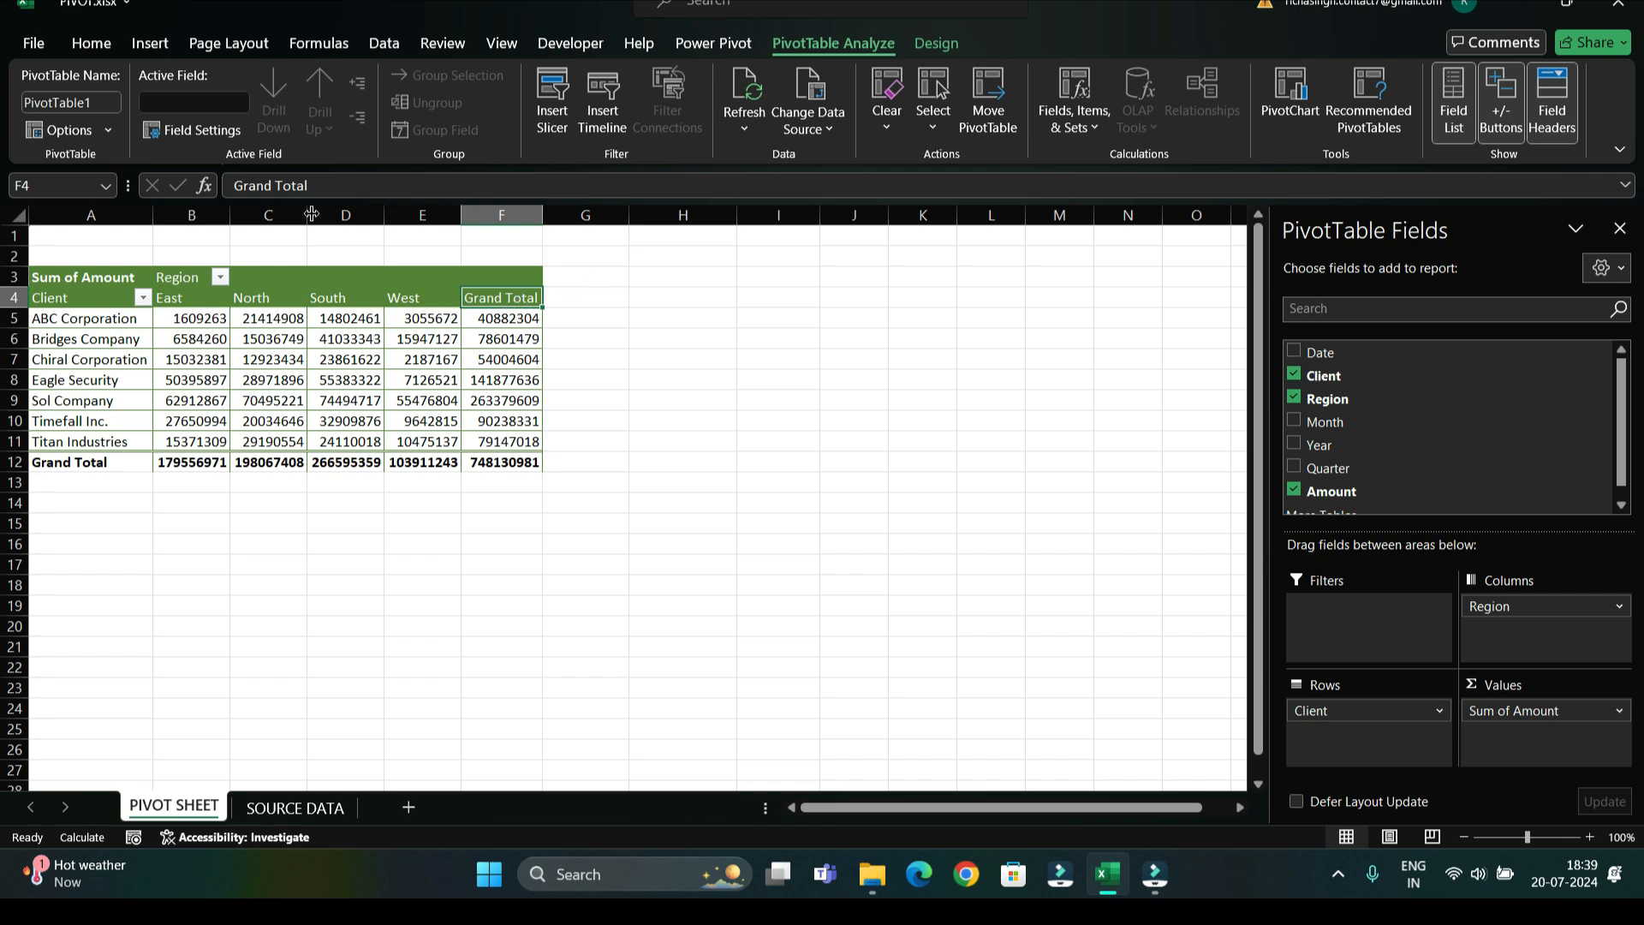
Step: Examine the active fields of a PivotTable value and the South header, including the Region field's subtotal and filter settings
left_click(513, 354)
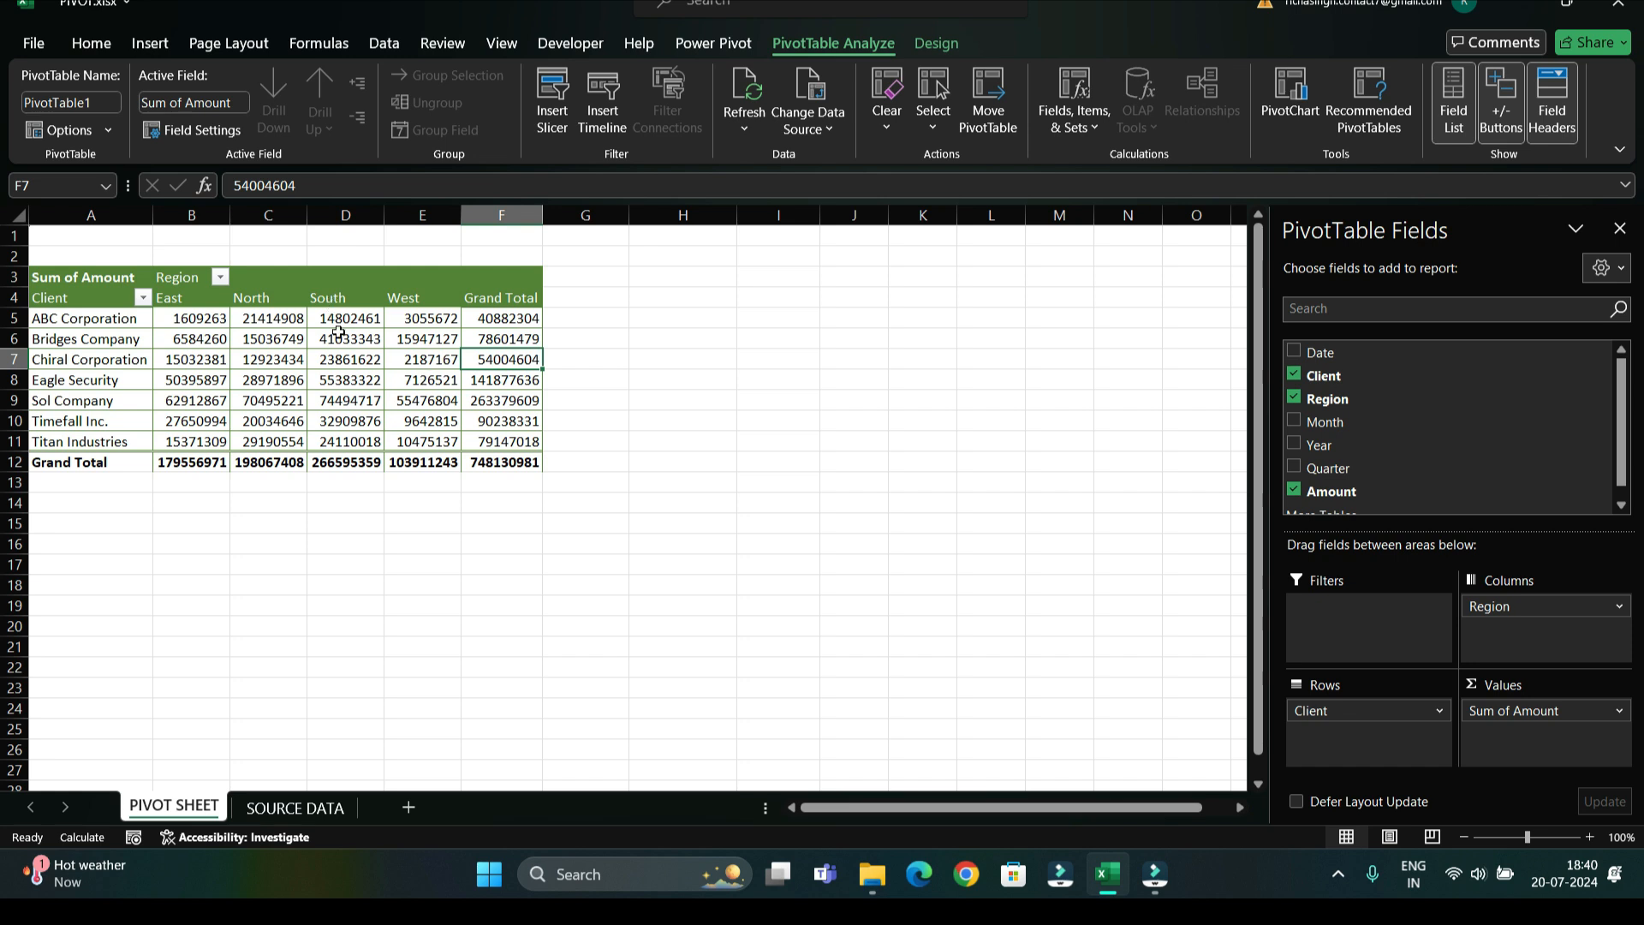
left_click(335, 298)
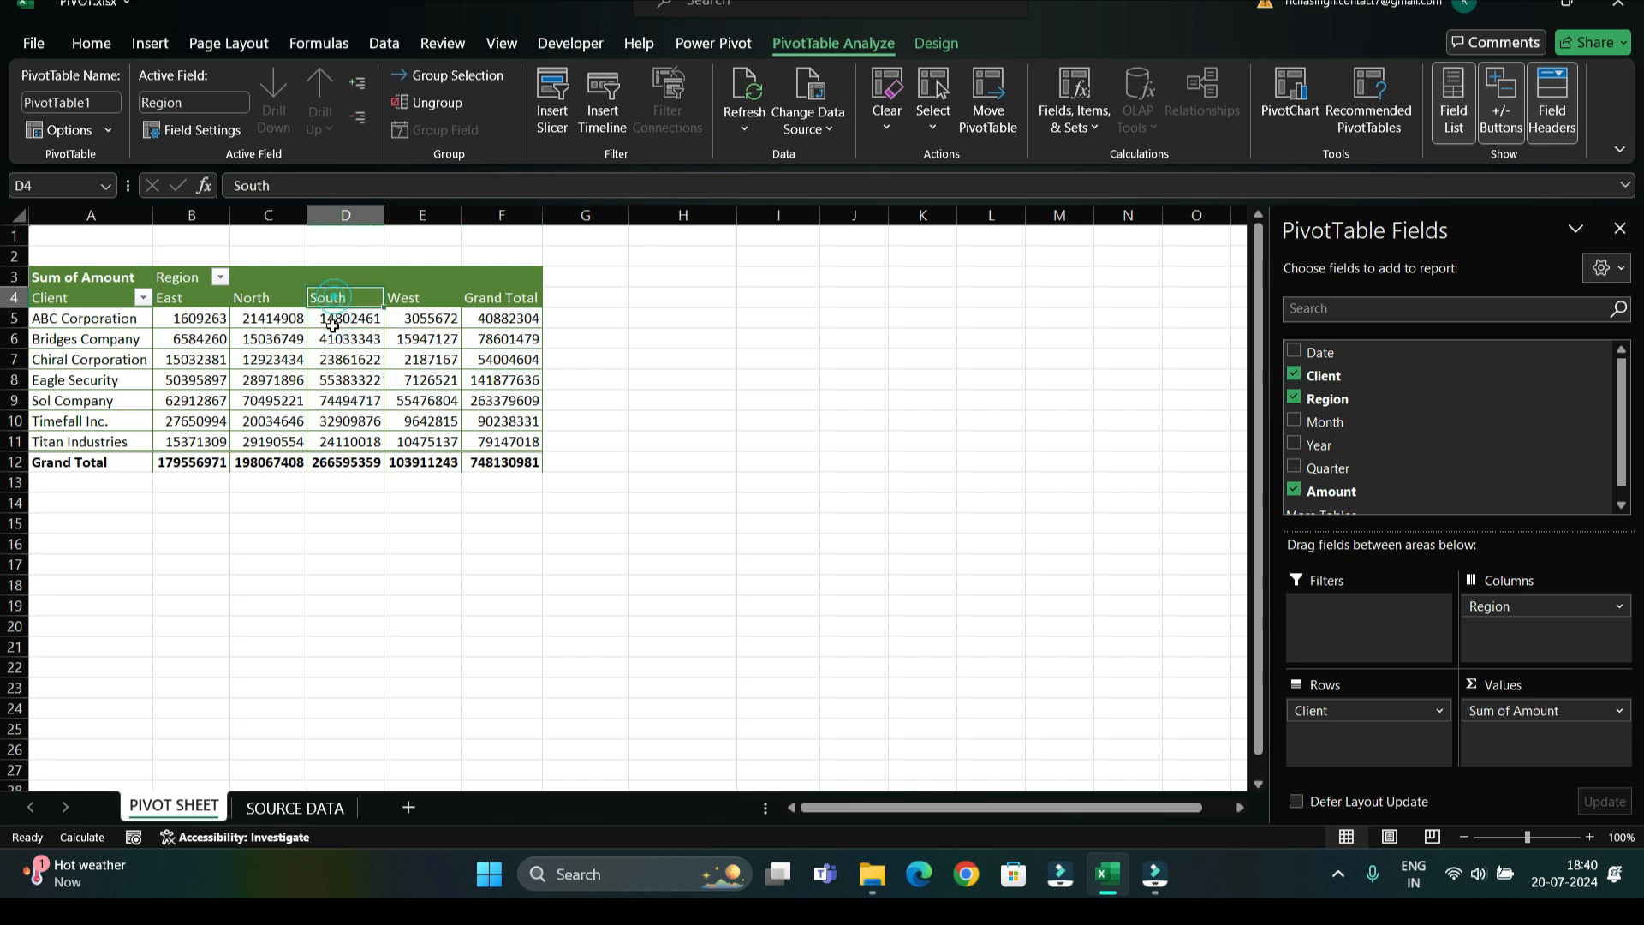
left_click(214, 130)
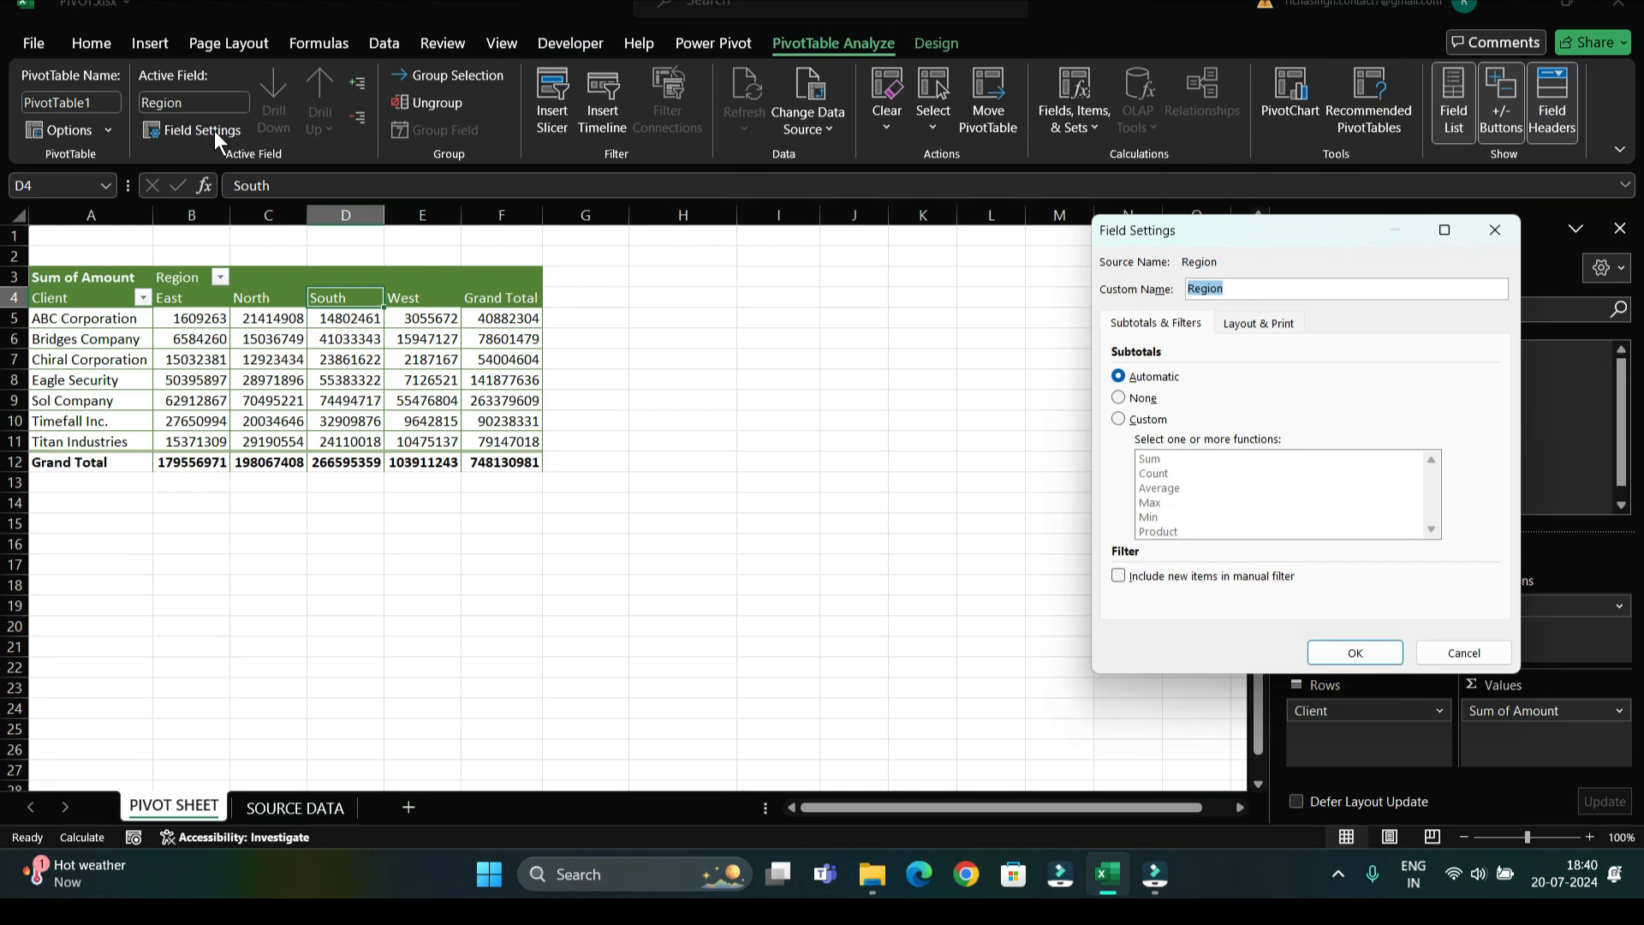
left_click(1515, 227)
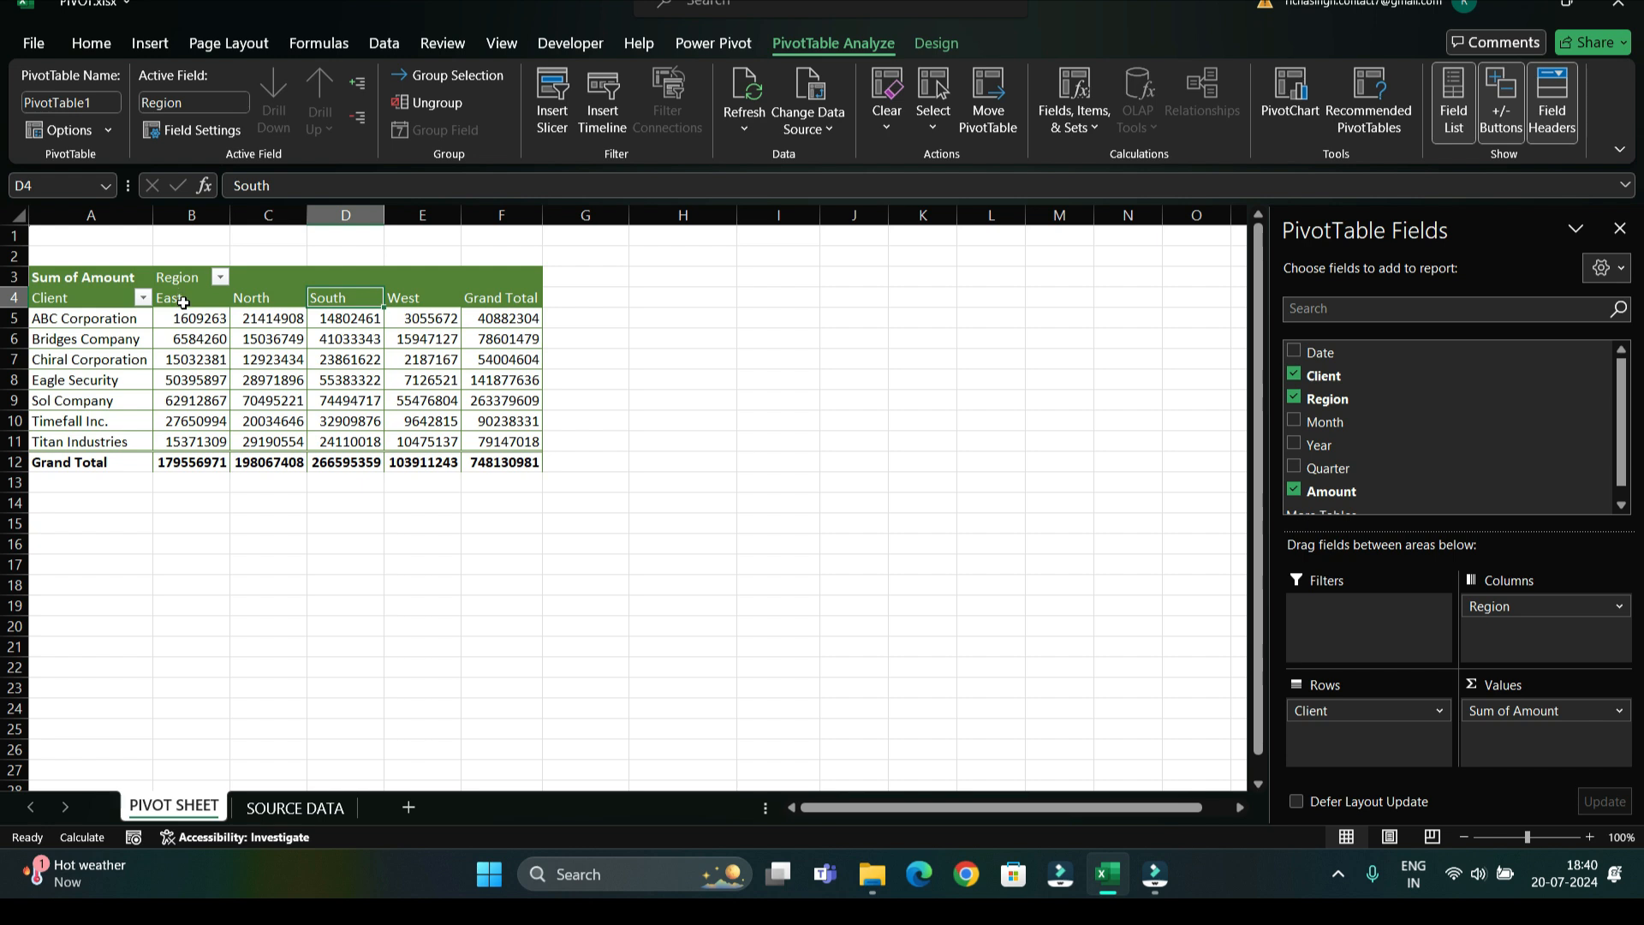
Step: Group the East and North region columns of the PivotTable, and ungroup them again
left_click_drag(183, 303, 283, 440)
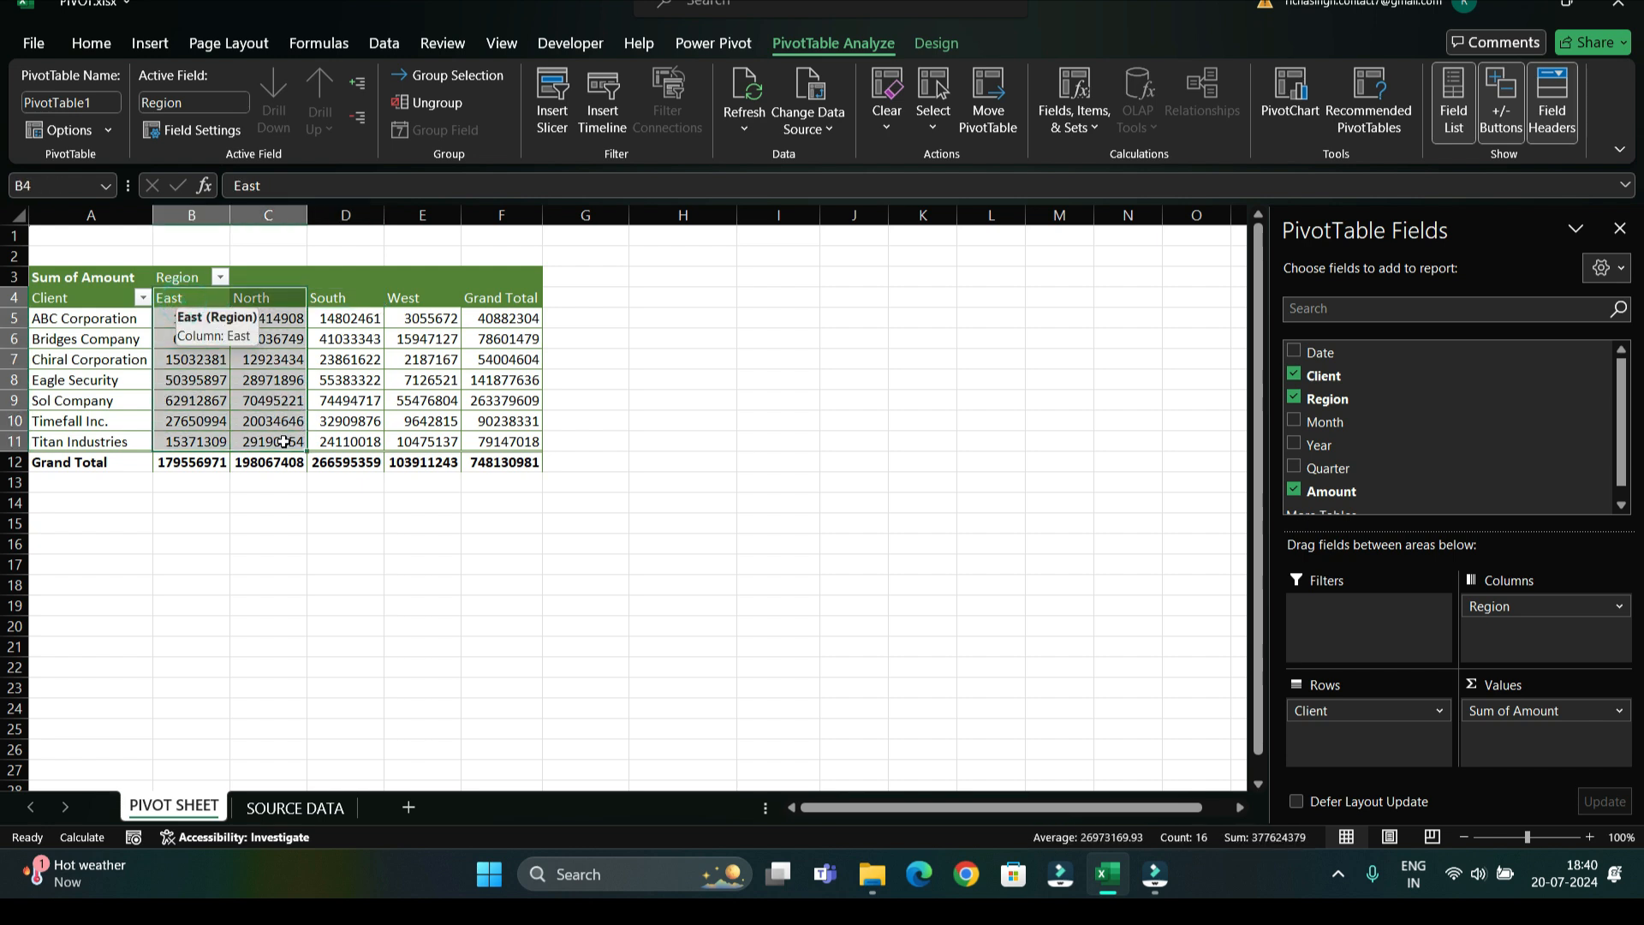
left_click(464, 75)
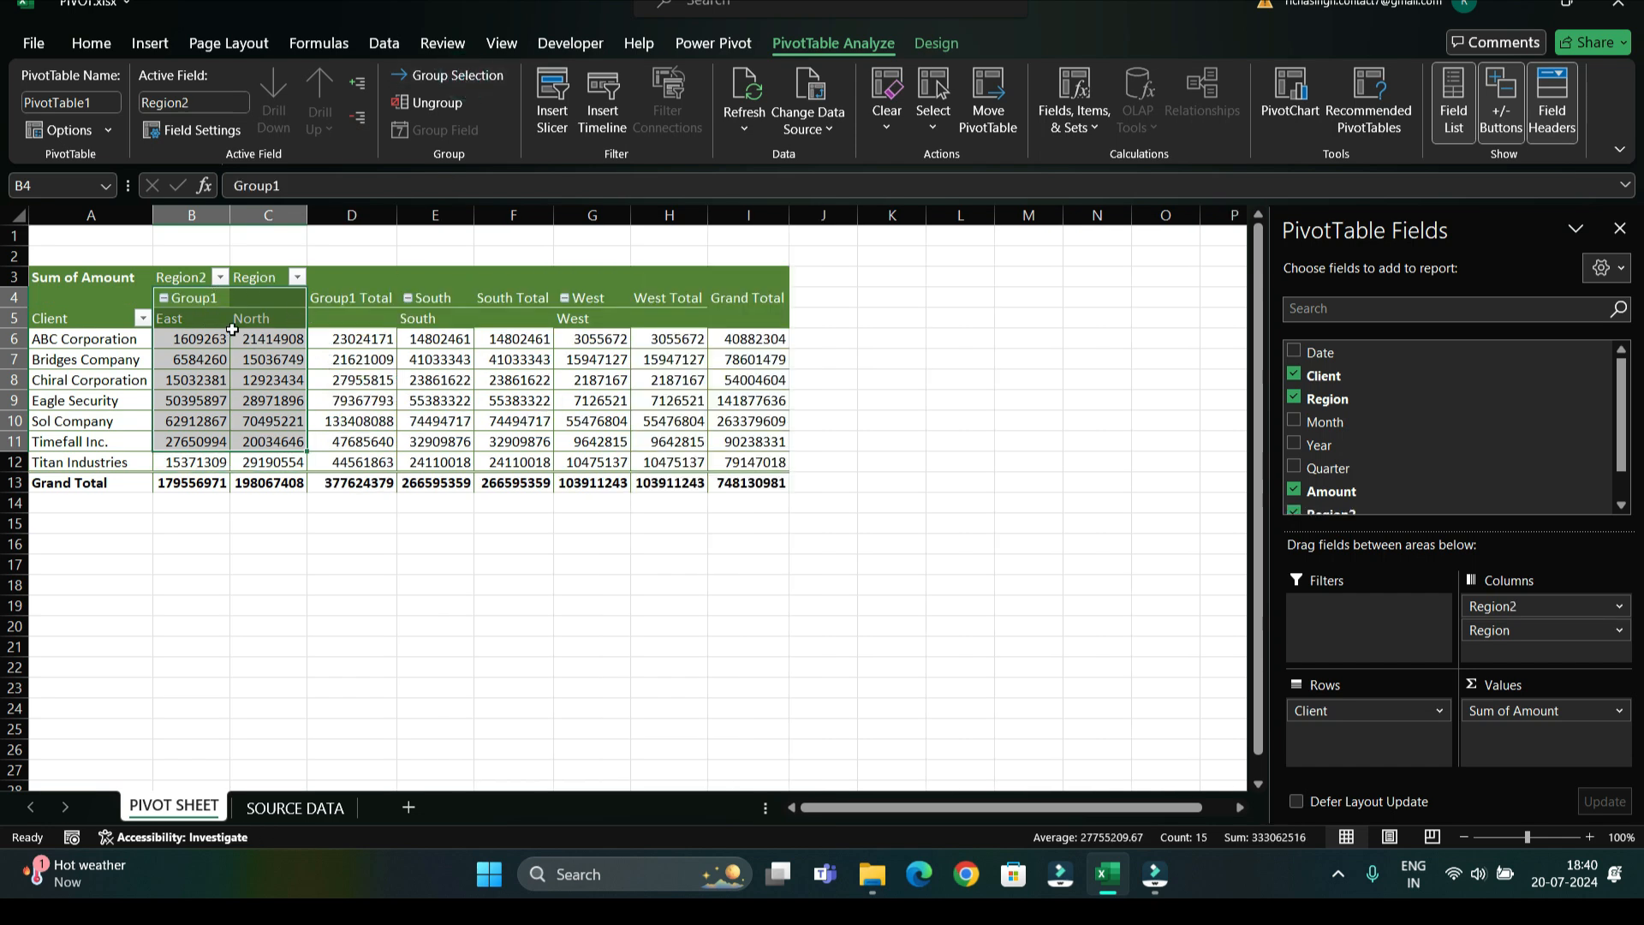
left_click(464, 102)
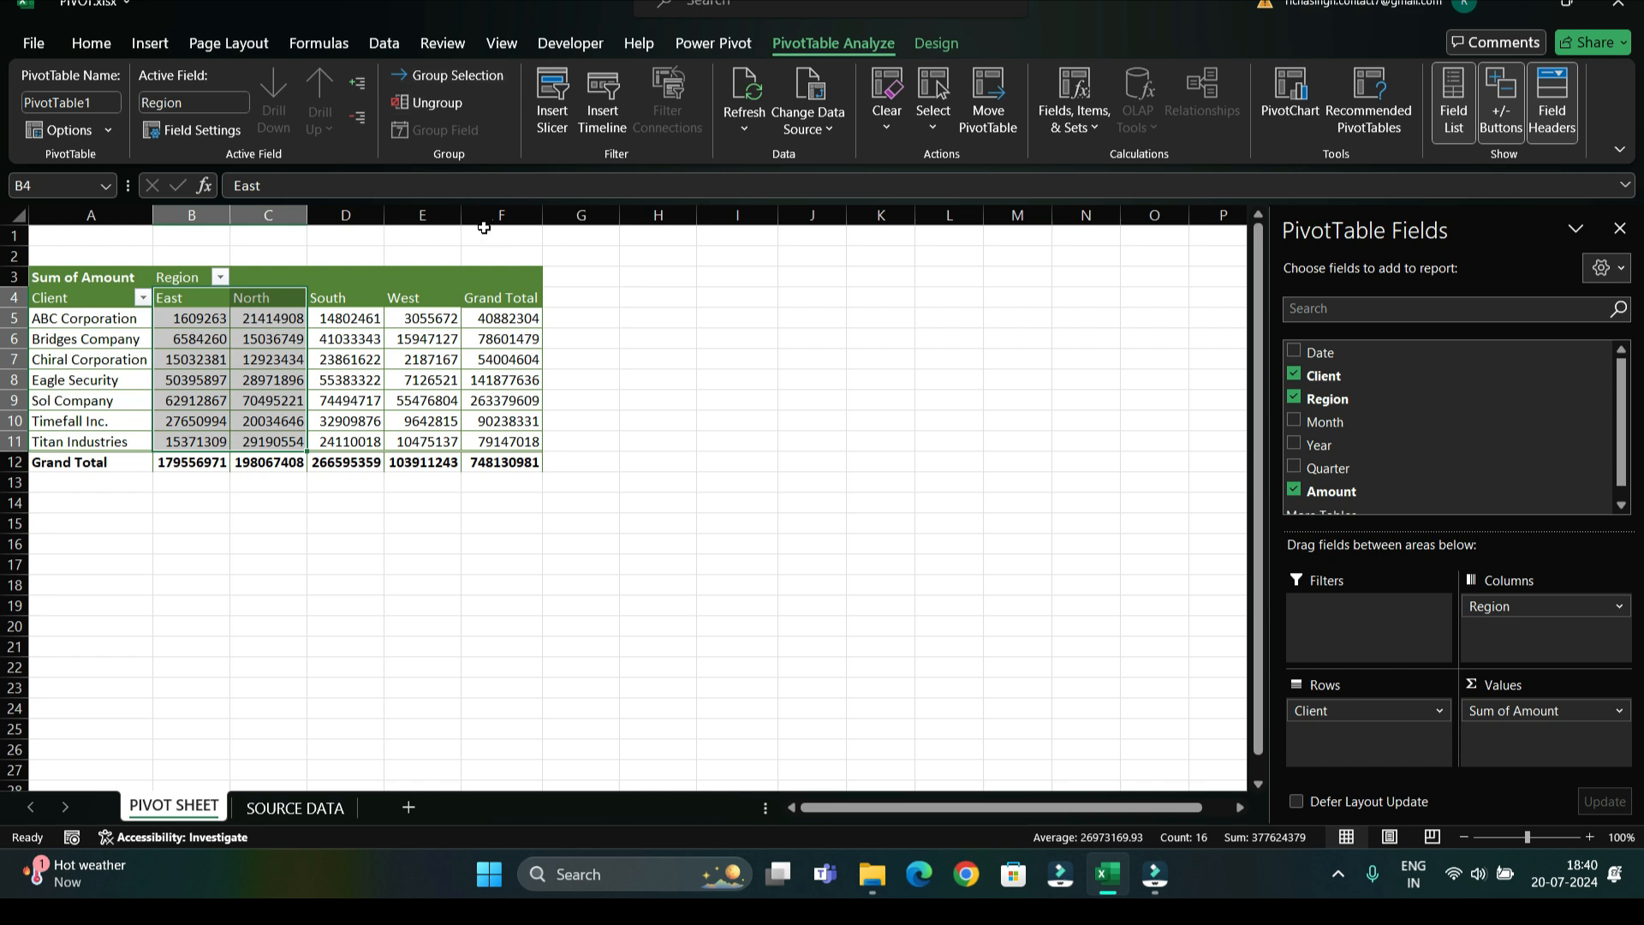
Step: Insert a Year slicer for the PivotTable, shorten it to about 4.04 cm high and place it beside the table
left_click(577, 338)
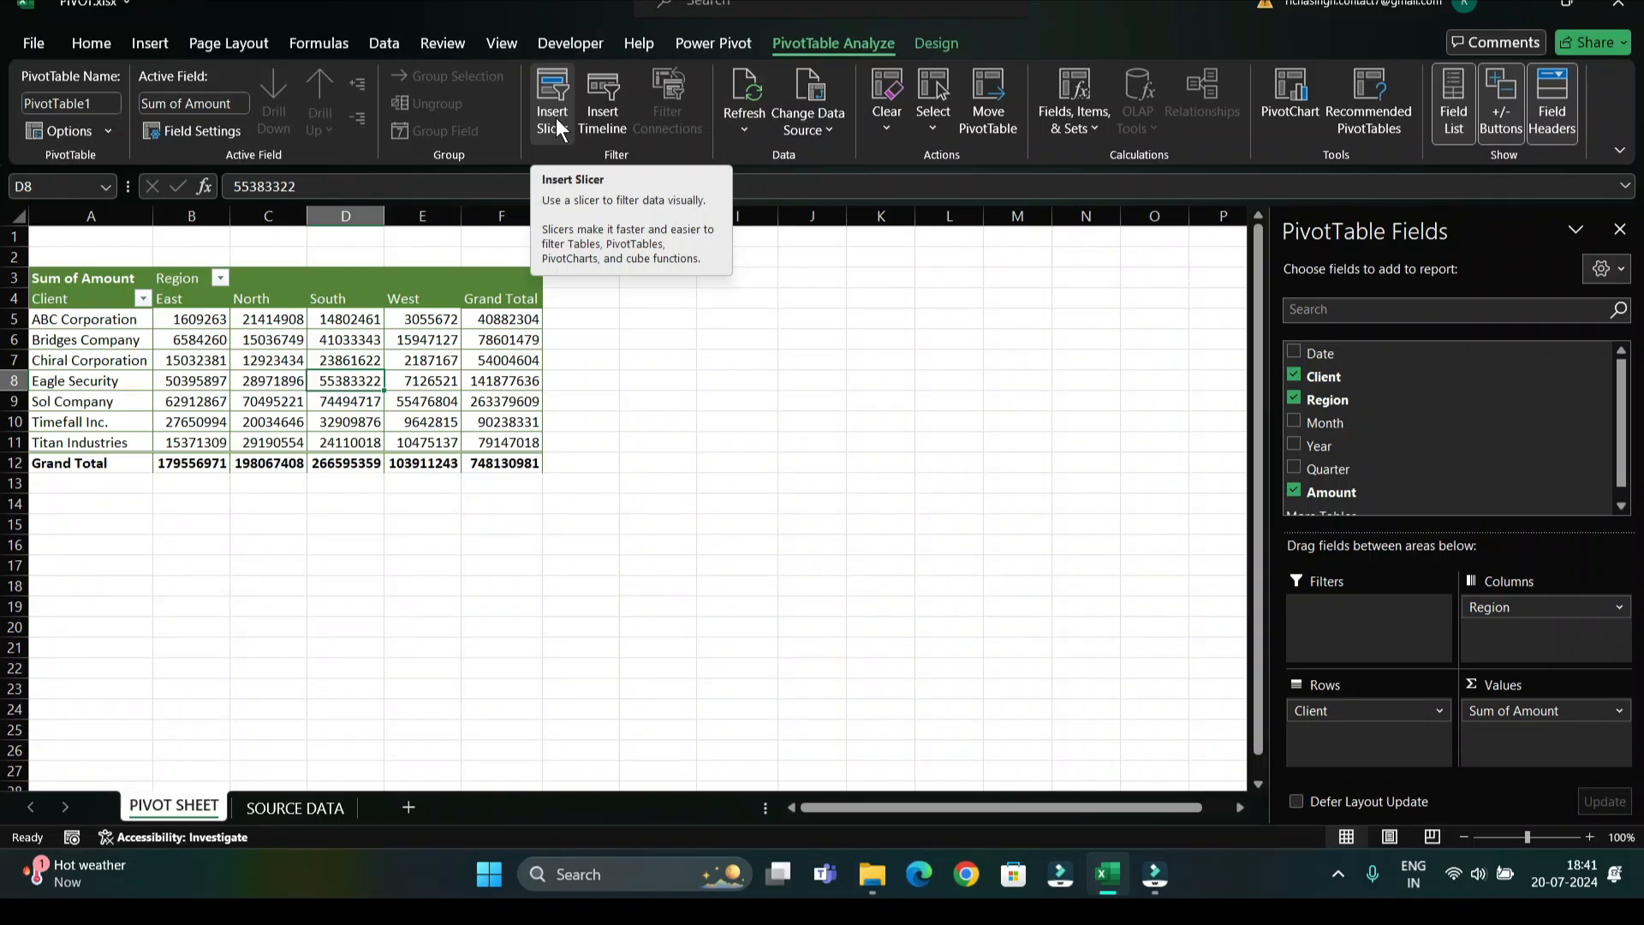
left_click(557, 116)
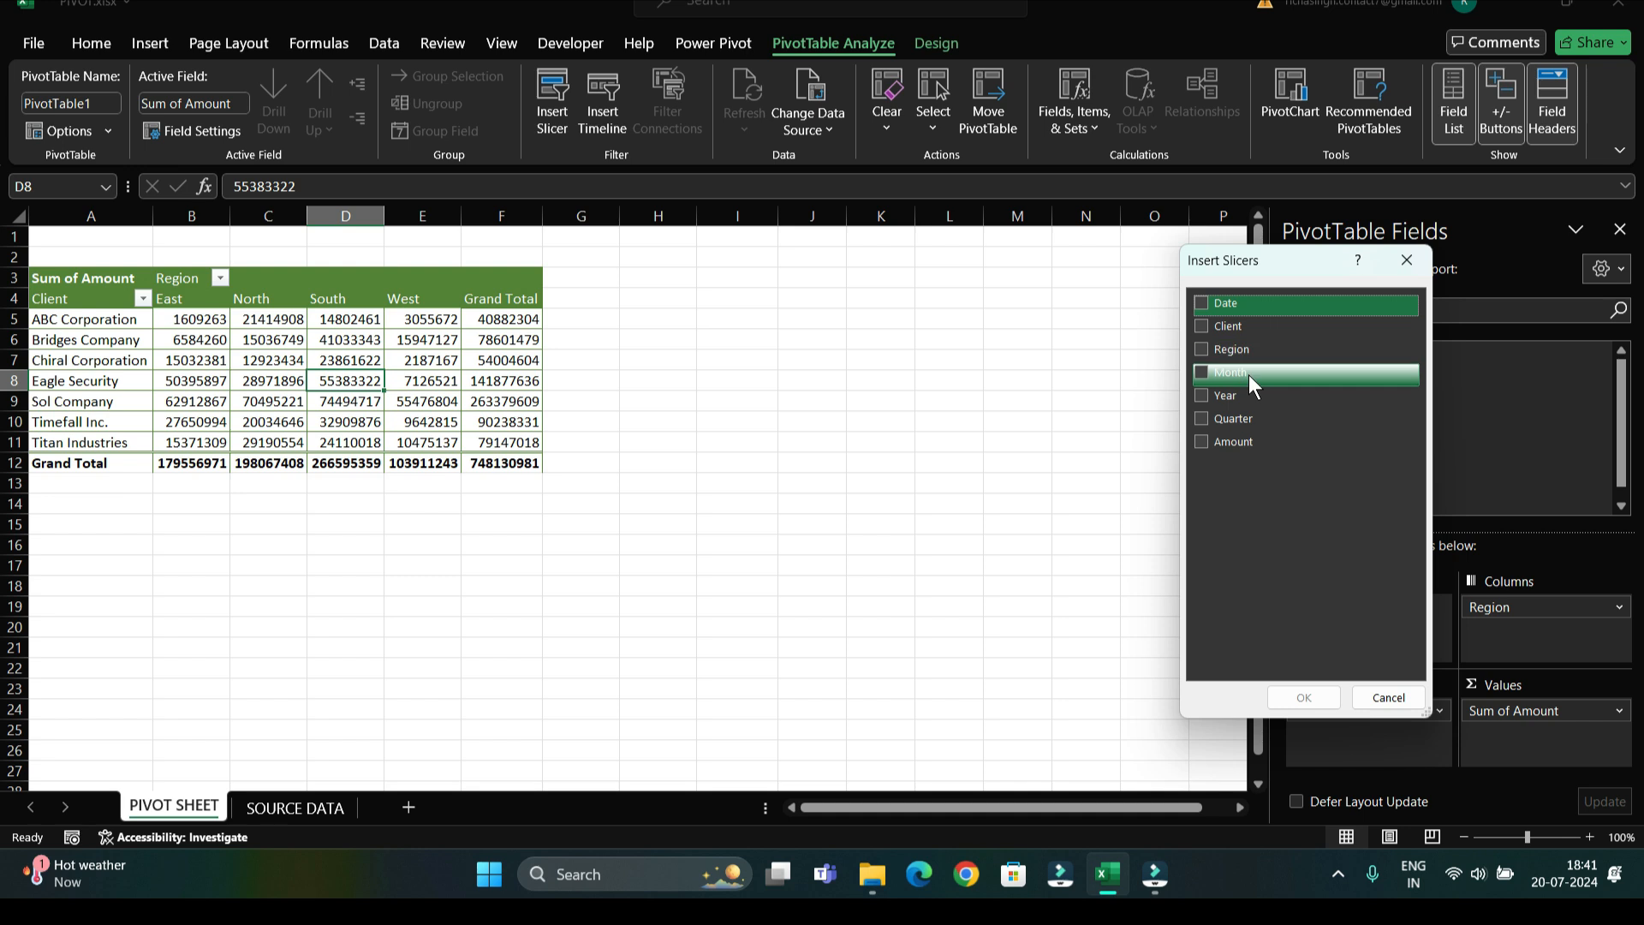
left_click(1200, 396)
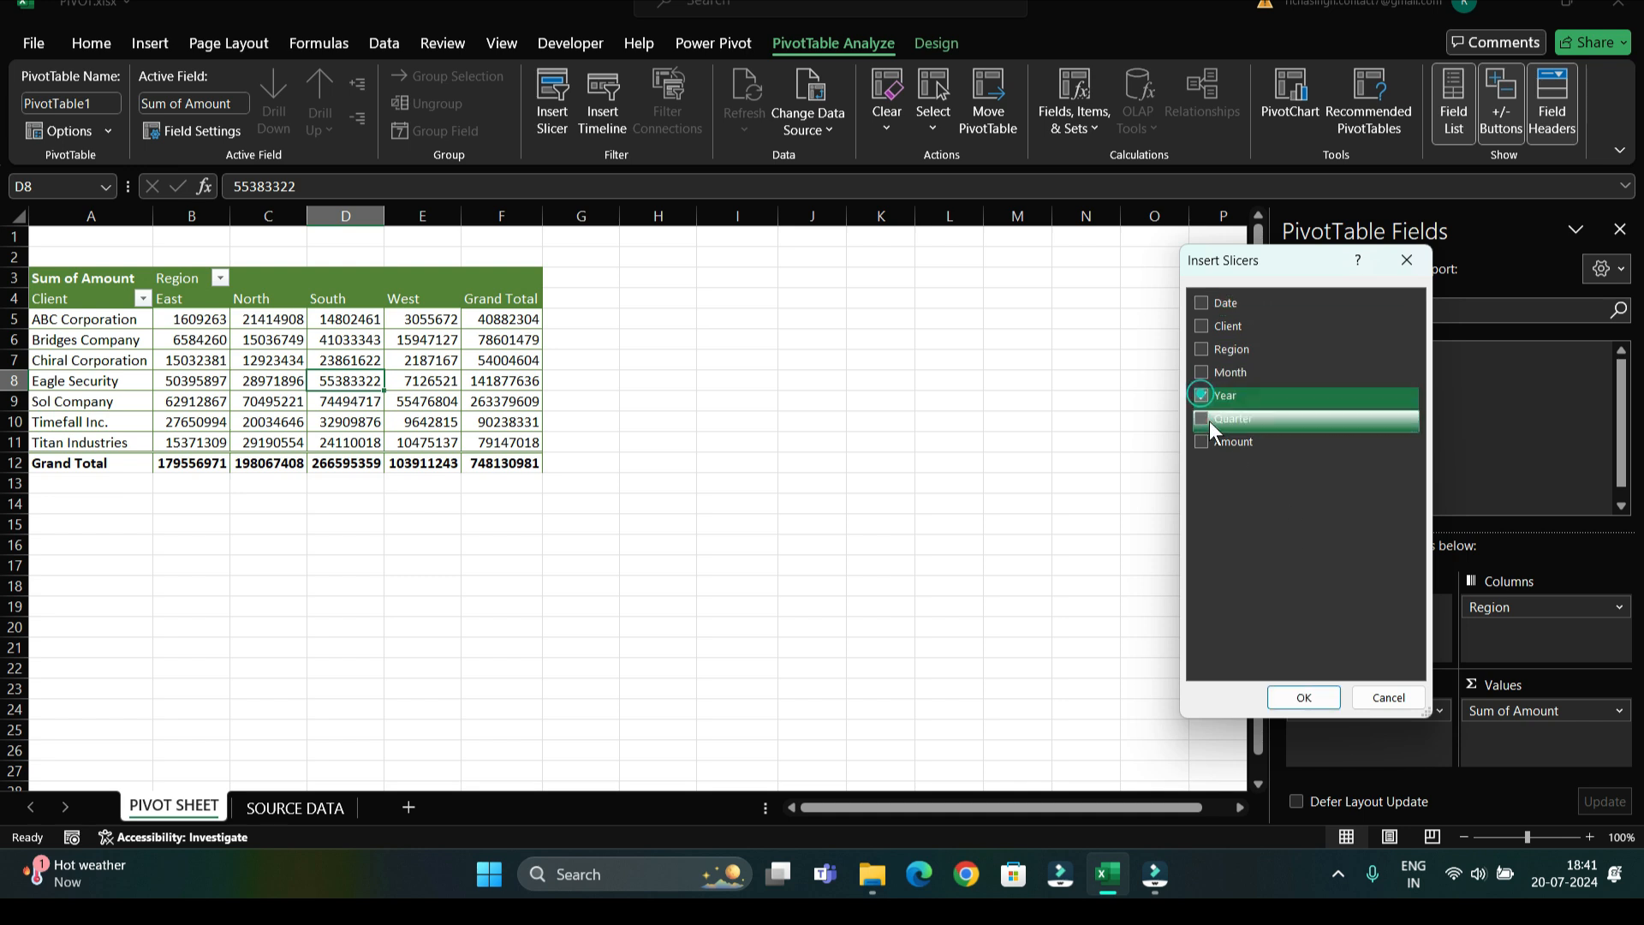
left_click(1323, 696)
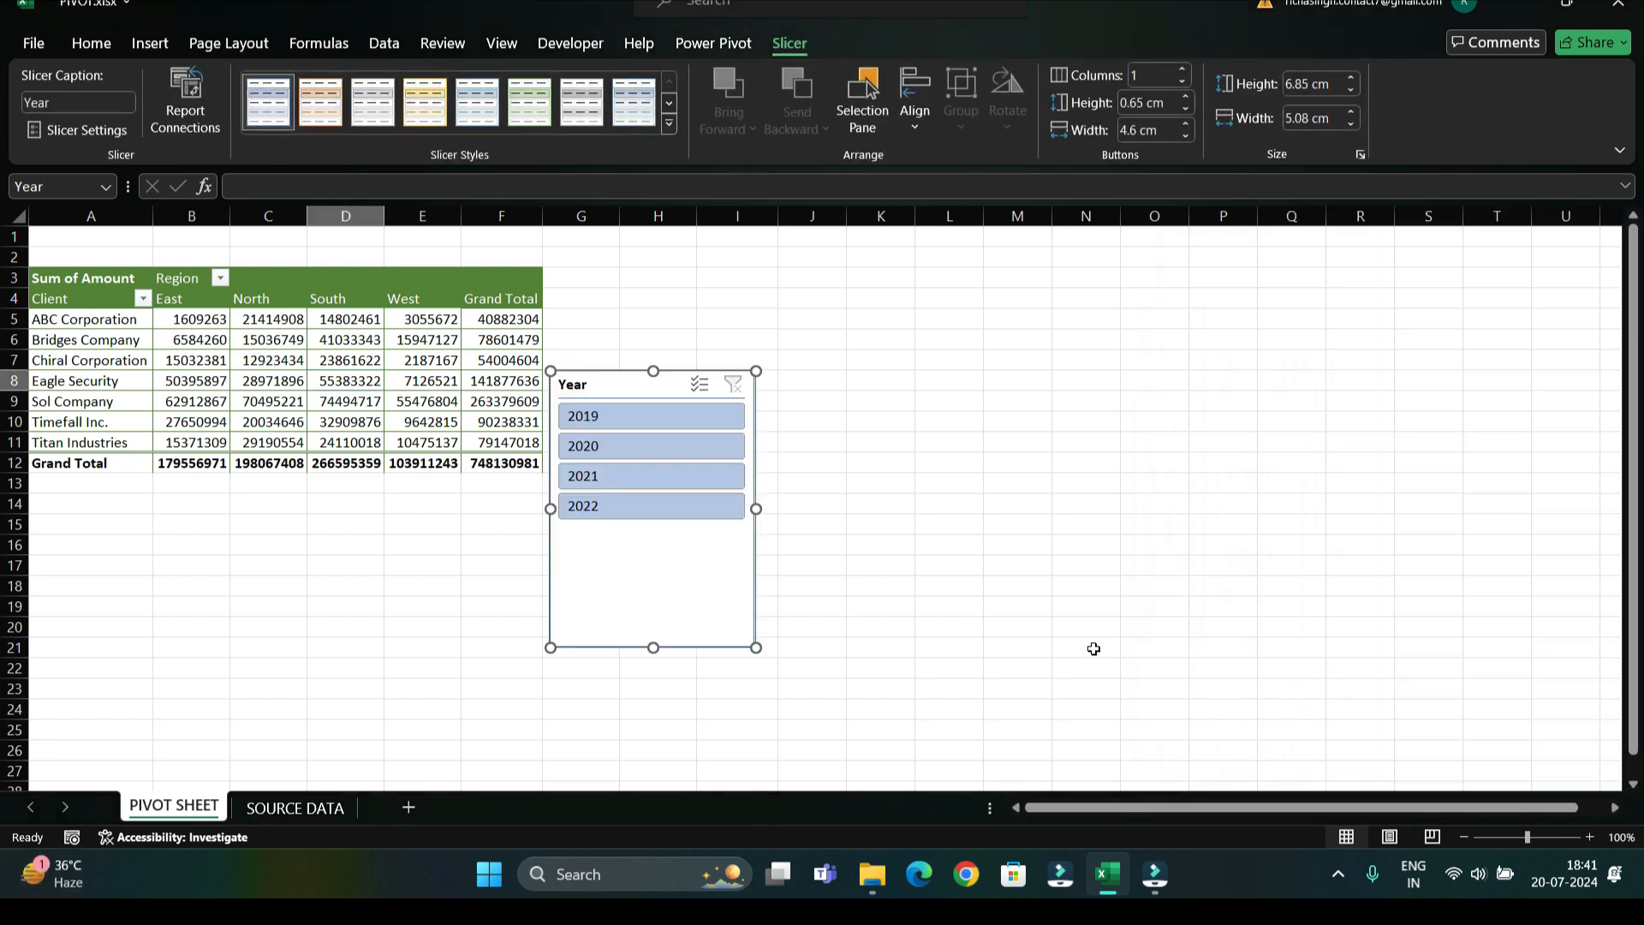
left_click_drag(660, 648, 657, 533)
left_click_drag(669, 383, 689, 273)
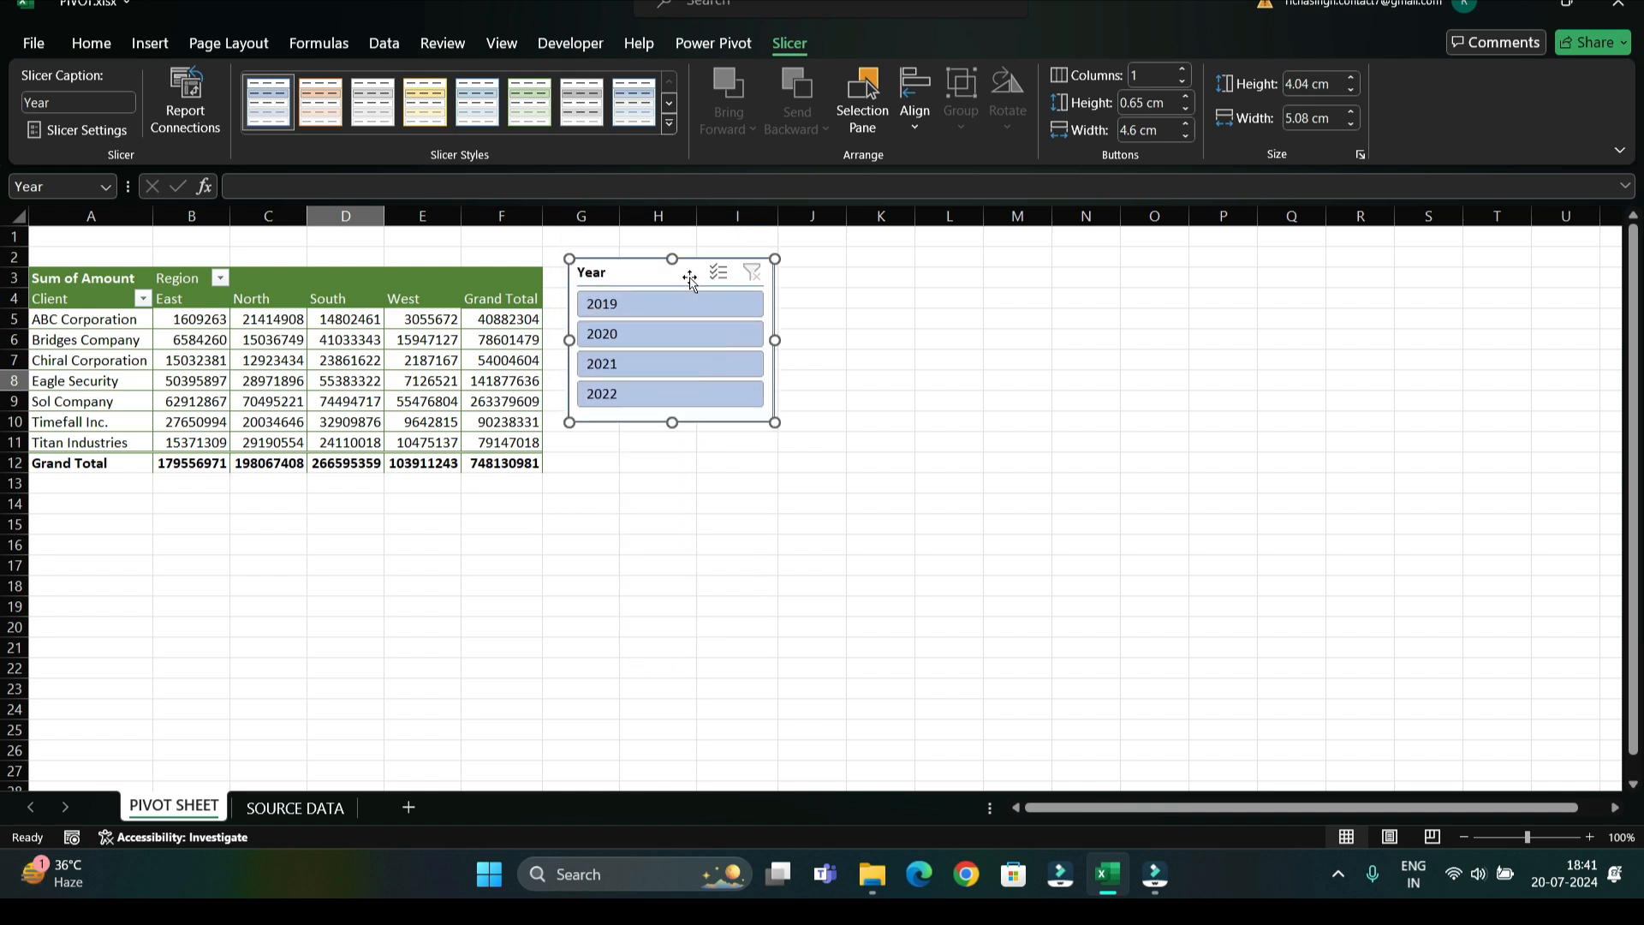
Step: Filter the client-by-region PivotTable with the Year slicer to 2019, followed by 2020
left_click(637, 306)
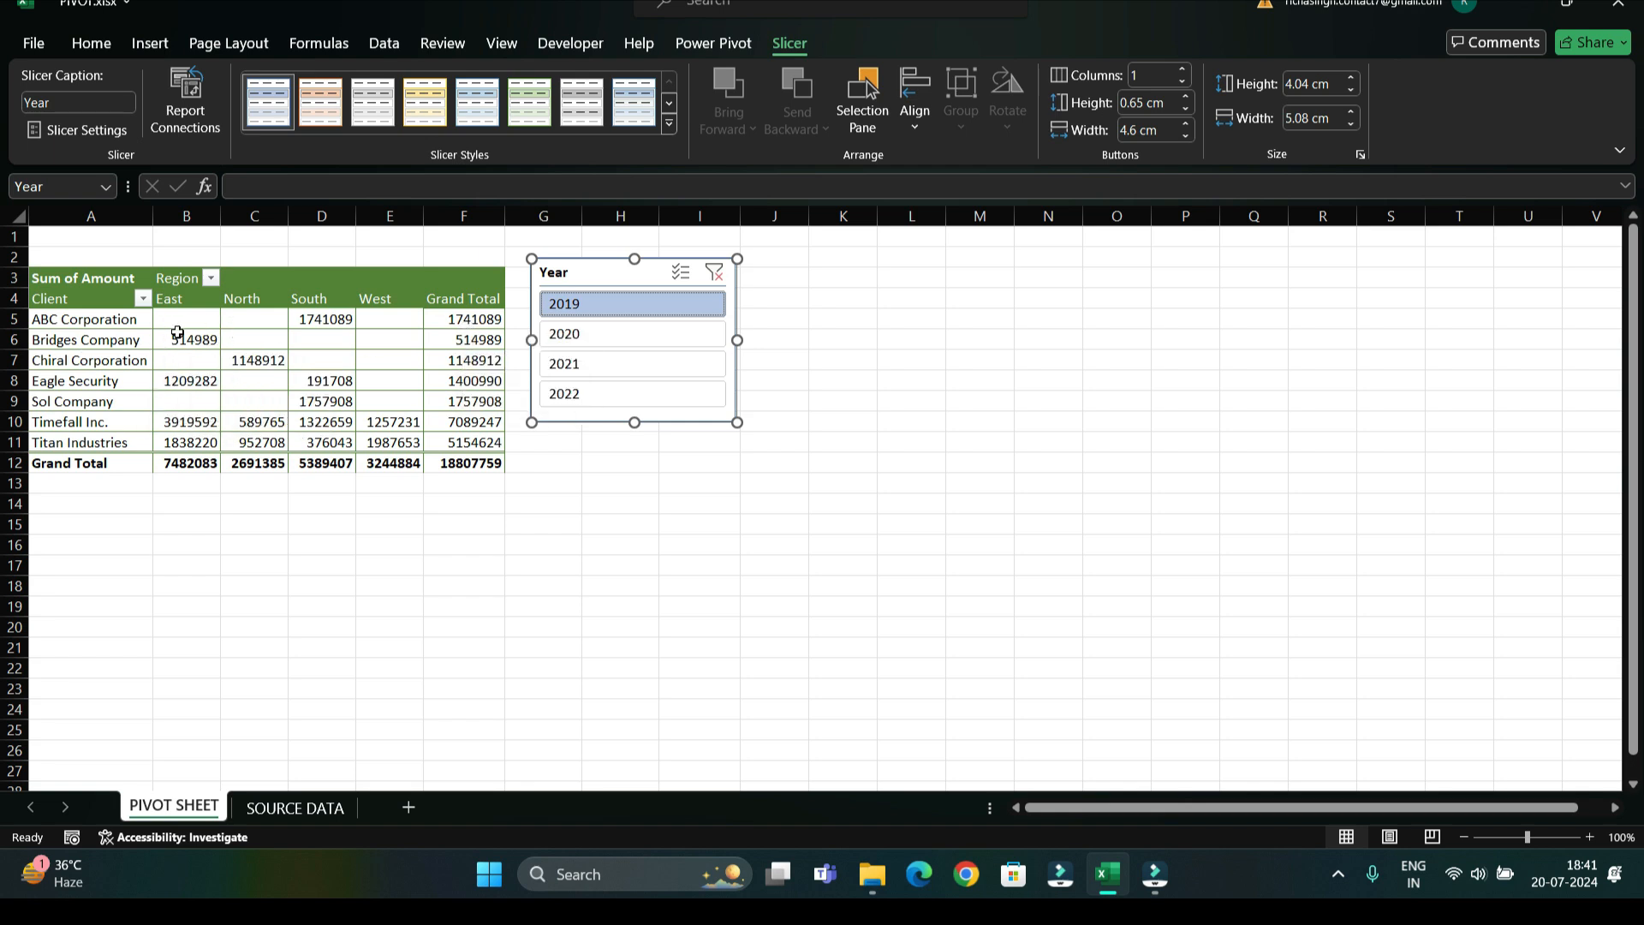
mouse_move(177, 332)
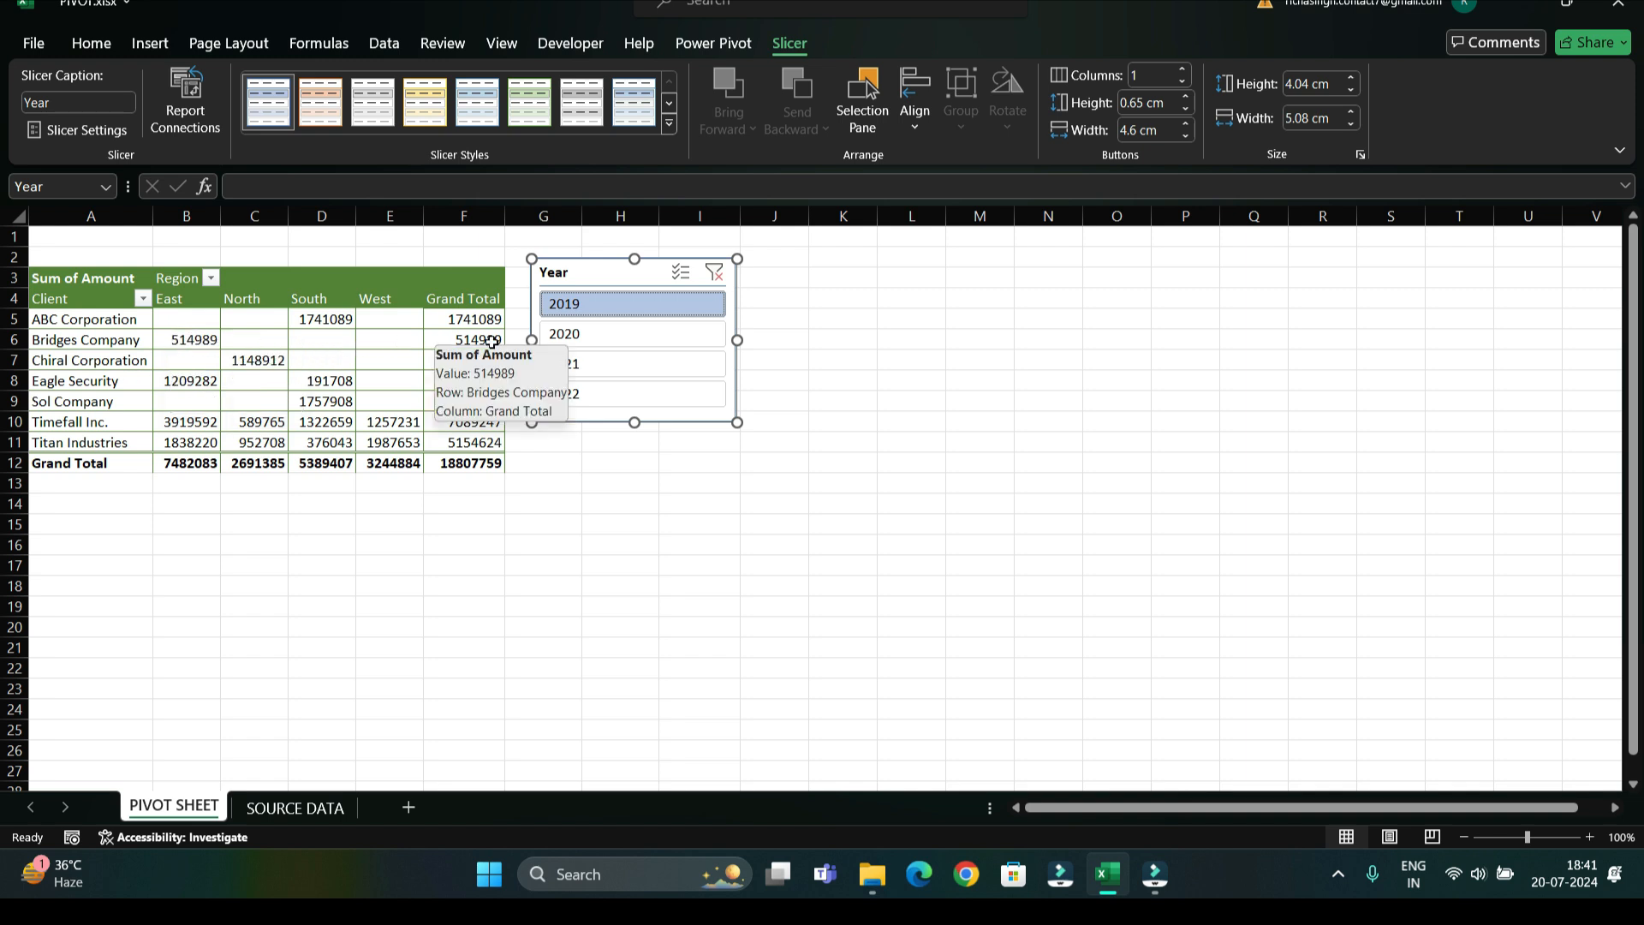
left_click(580, 336)
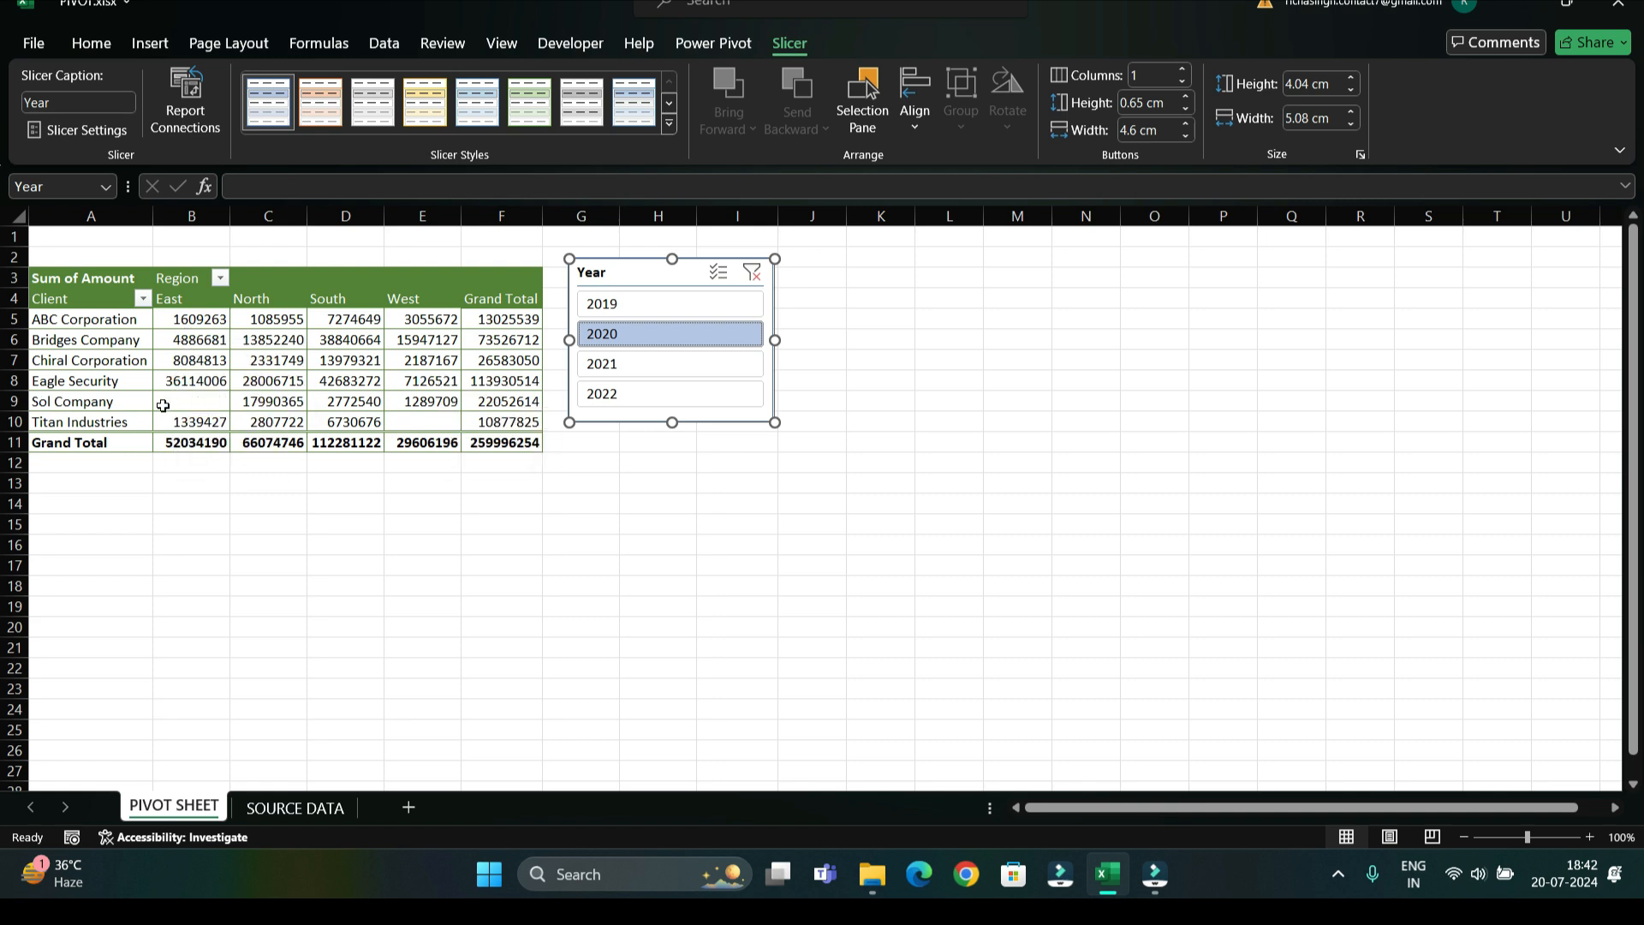
left_click(208, 385)
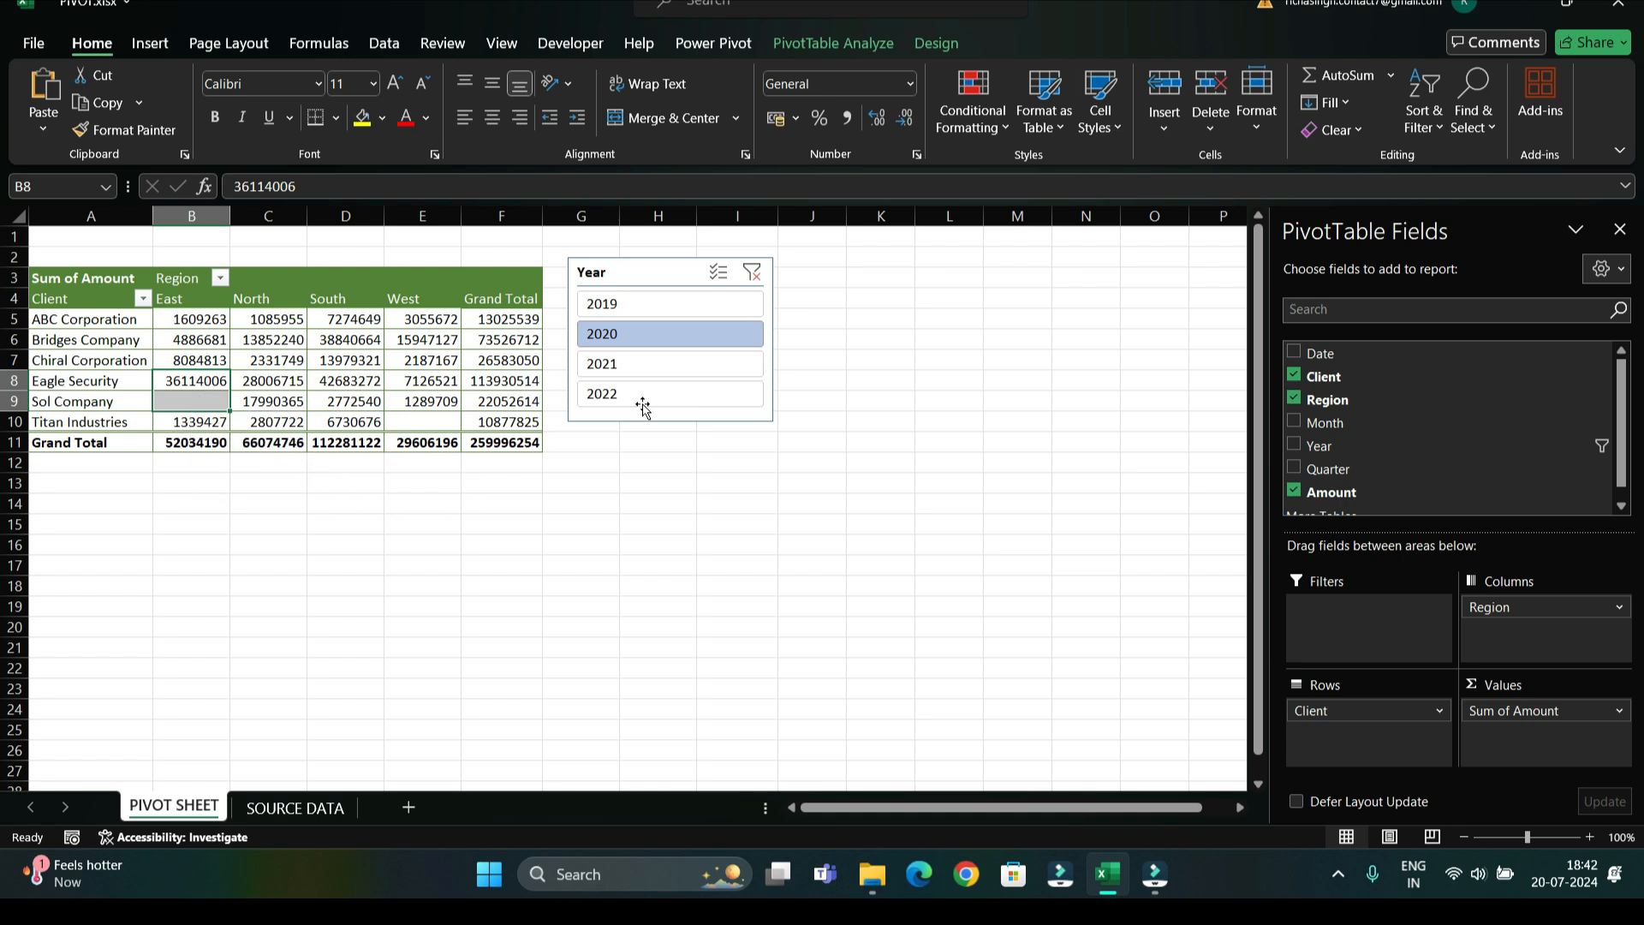
Step: Filter the PivotTable to 2021 with the Year slicer, glance at the source data sheet, and switch the filter to 2022
left_click(666, 365)
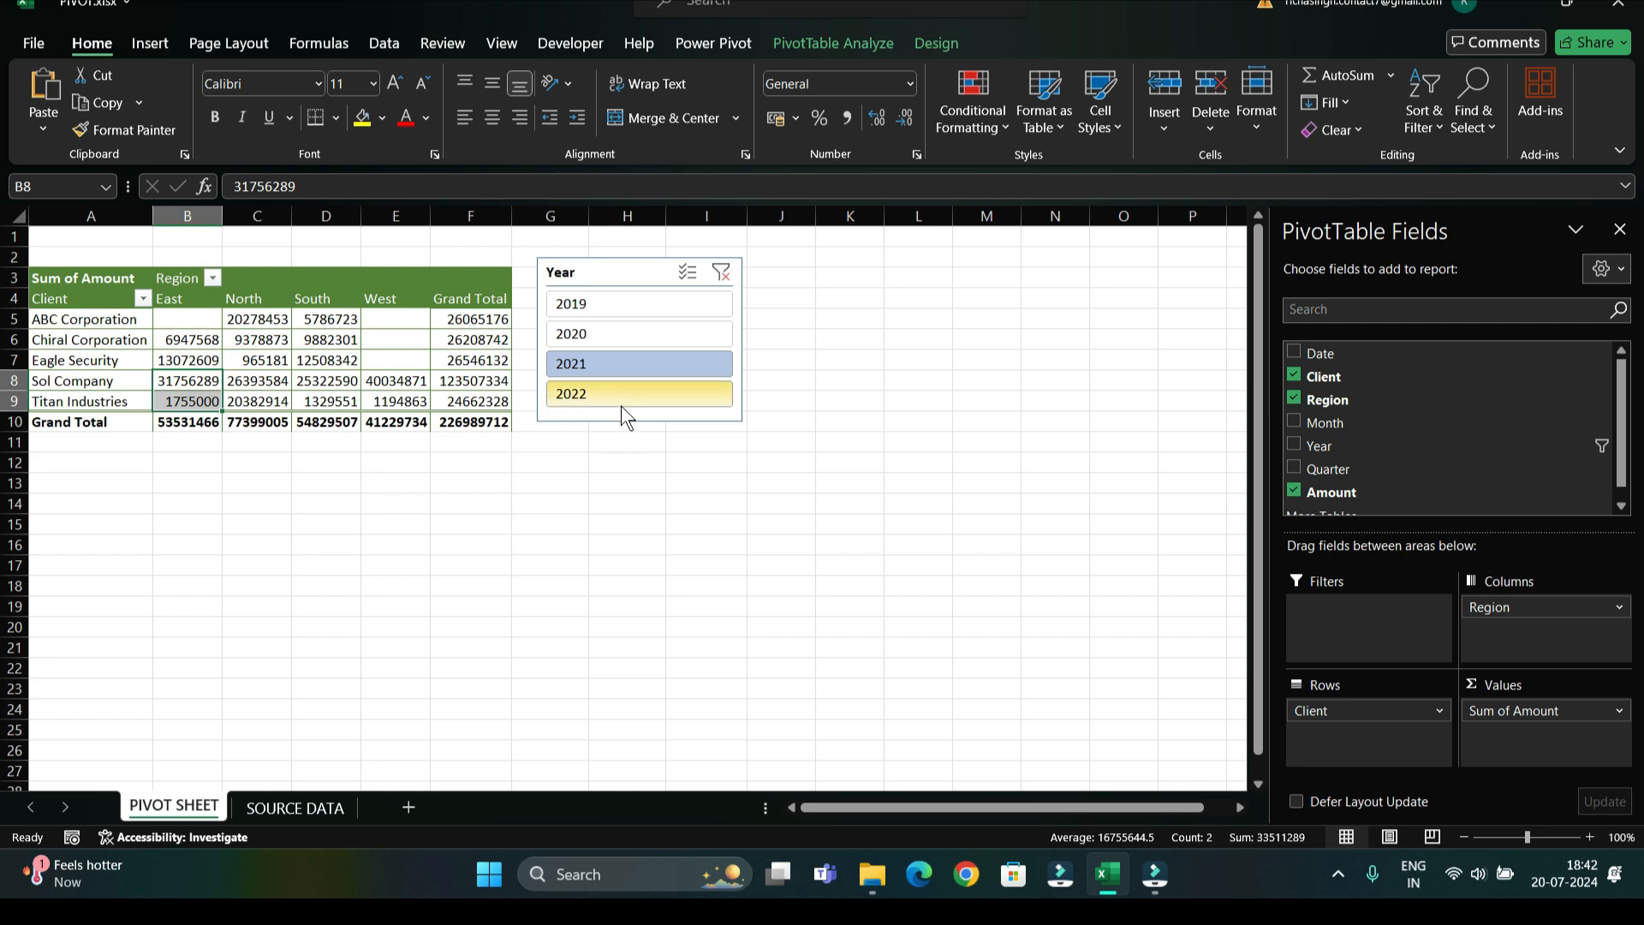
left_click(280, 809)
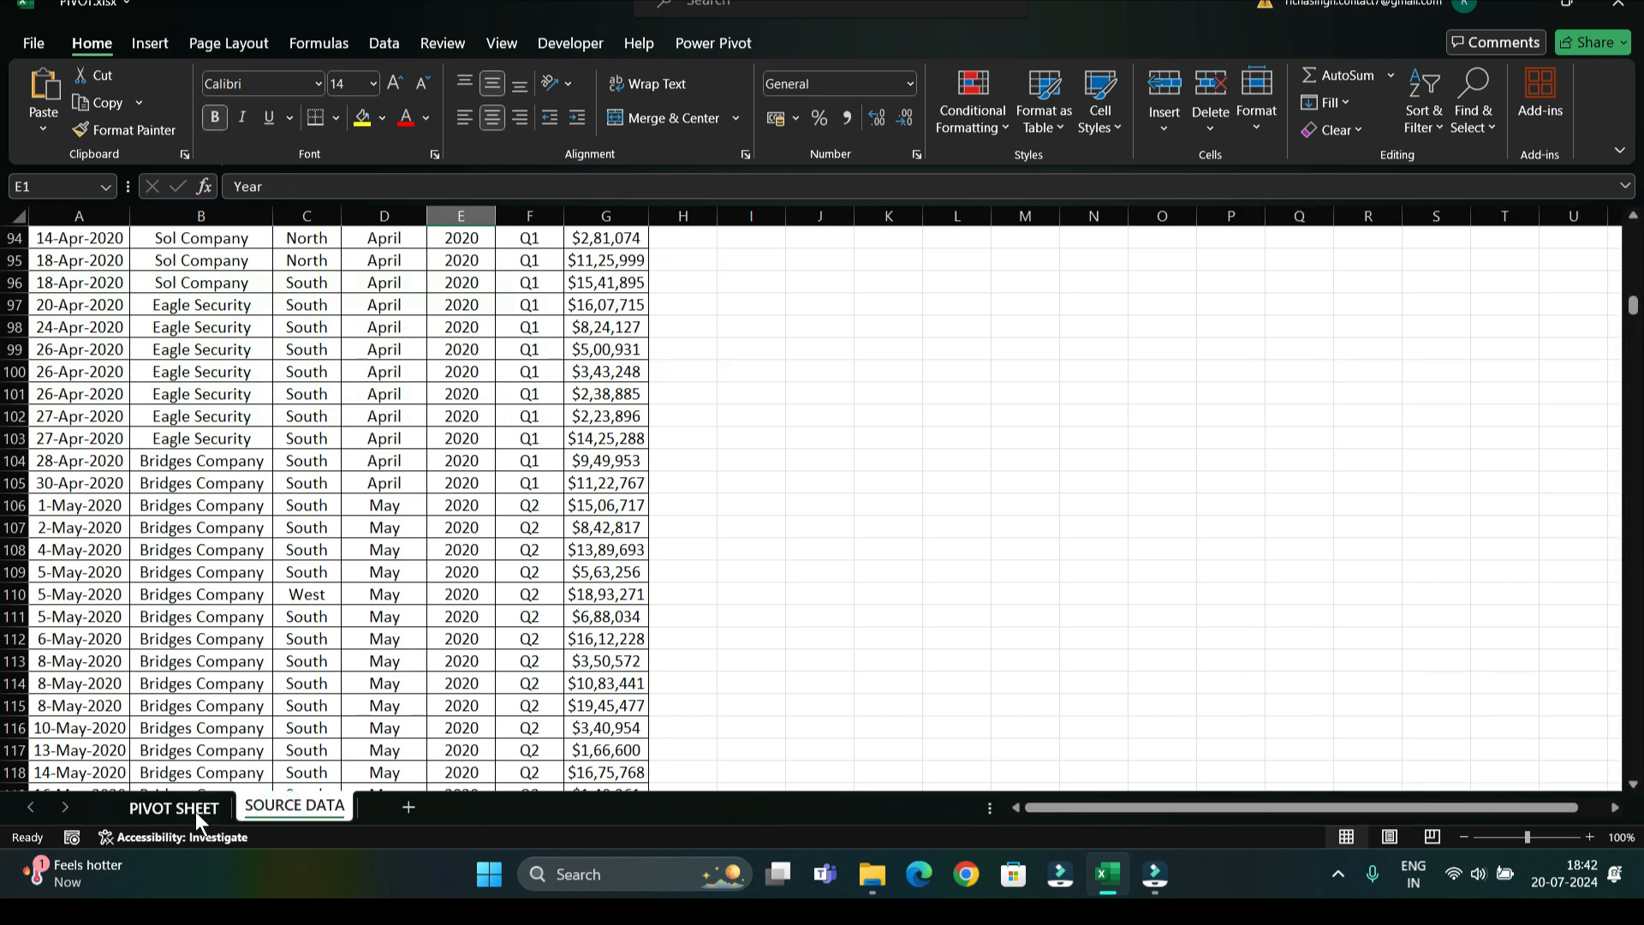
left_click(195, 810)
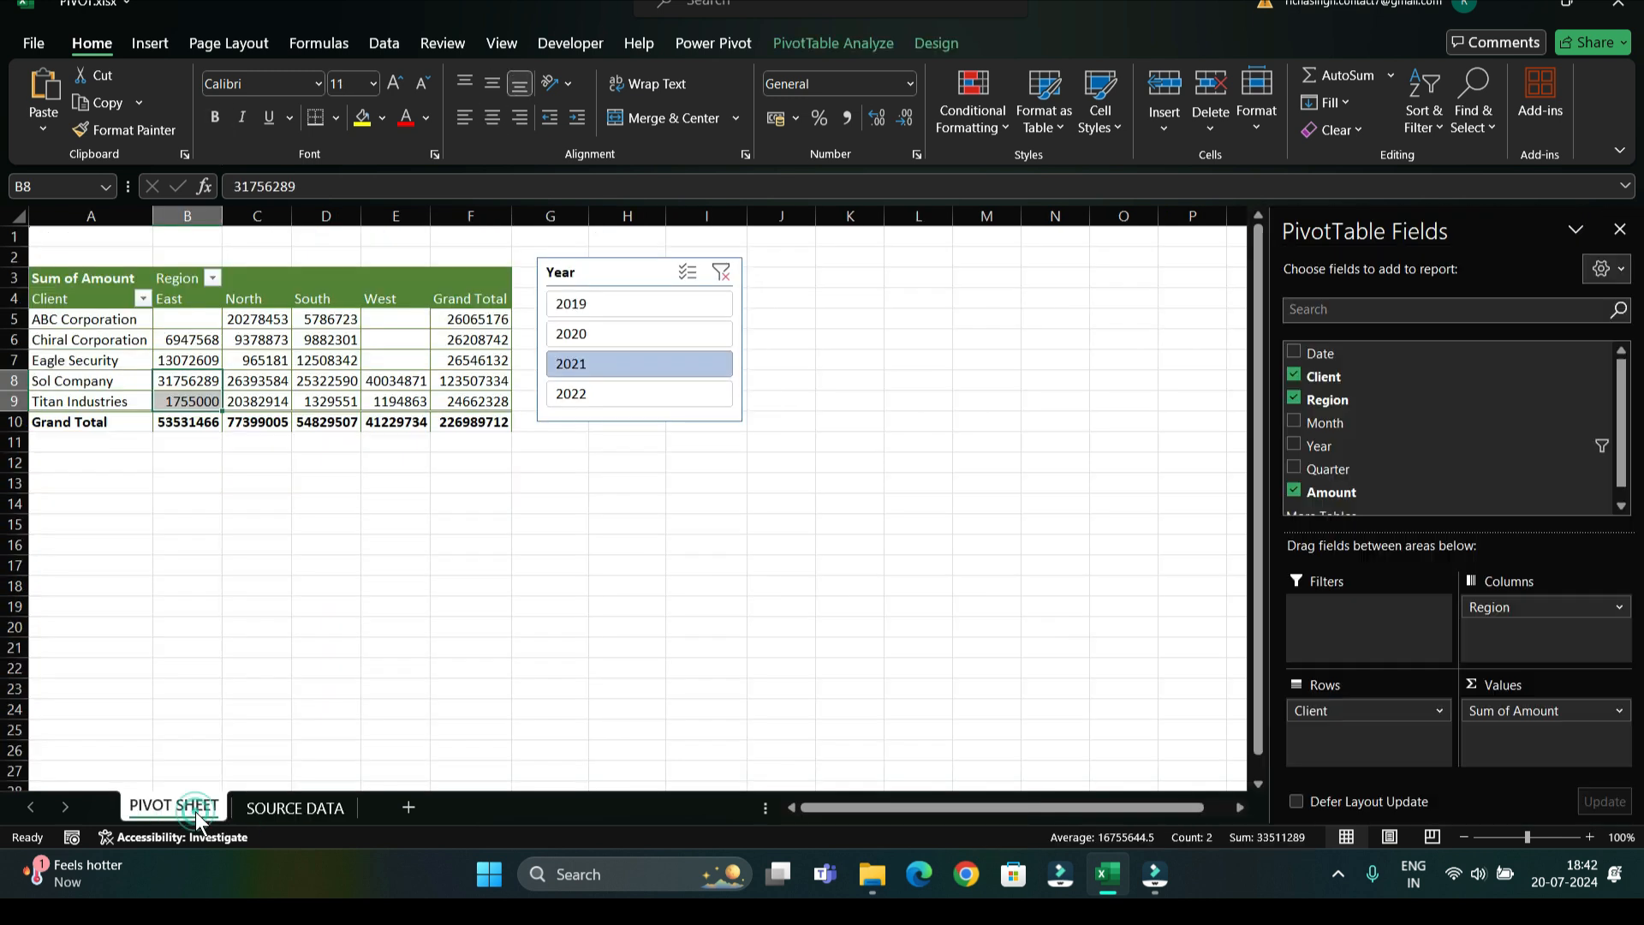
left_click(644, 394)
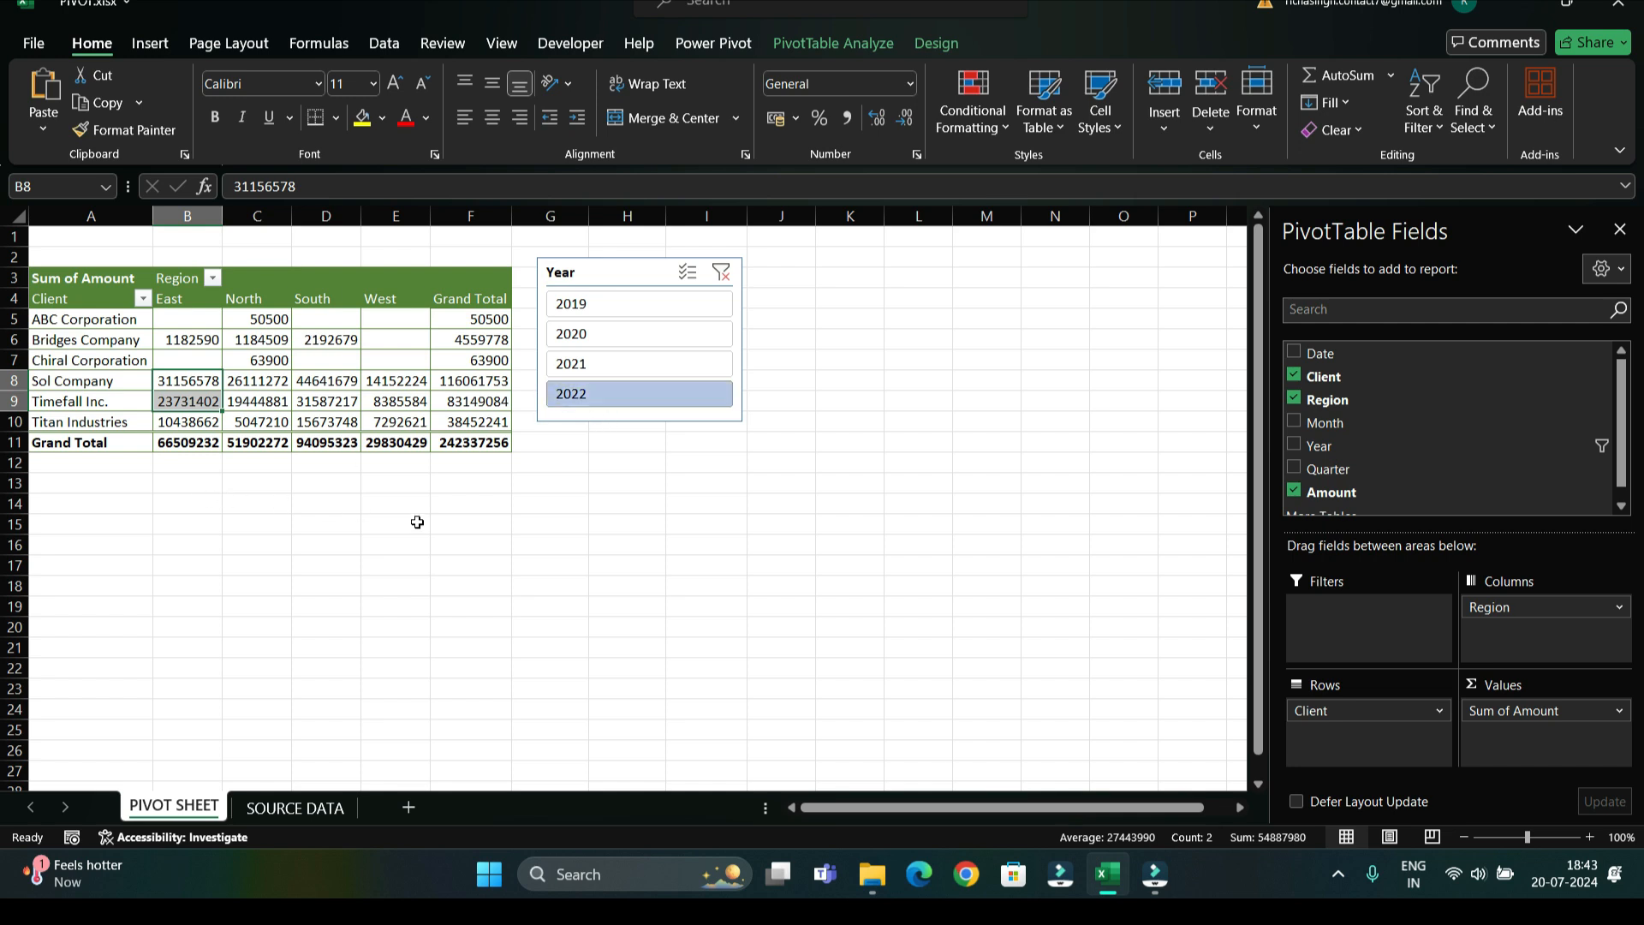
Step: Remove the Region field from the PivotTable and move the Year slicer next to the narrower table
left_click(1294, 397)
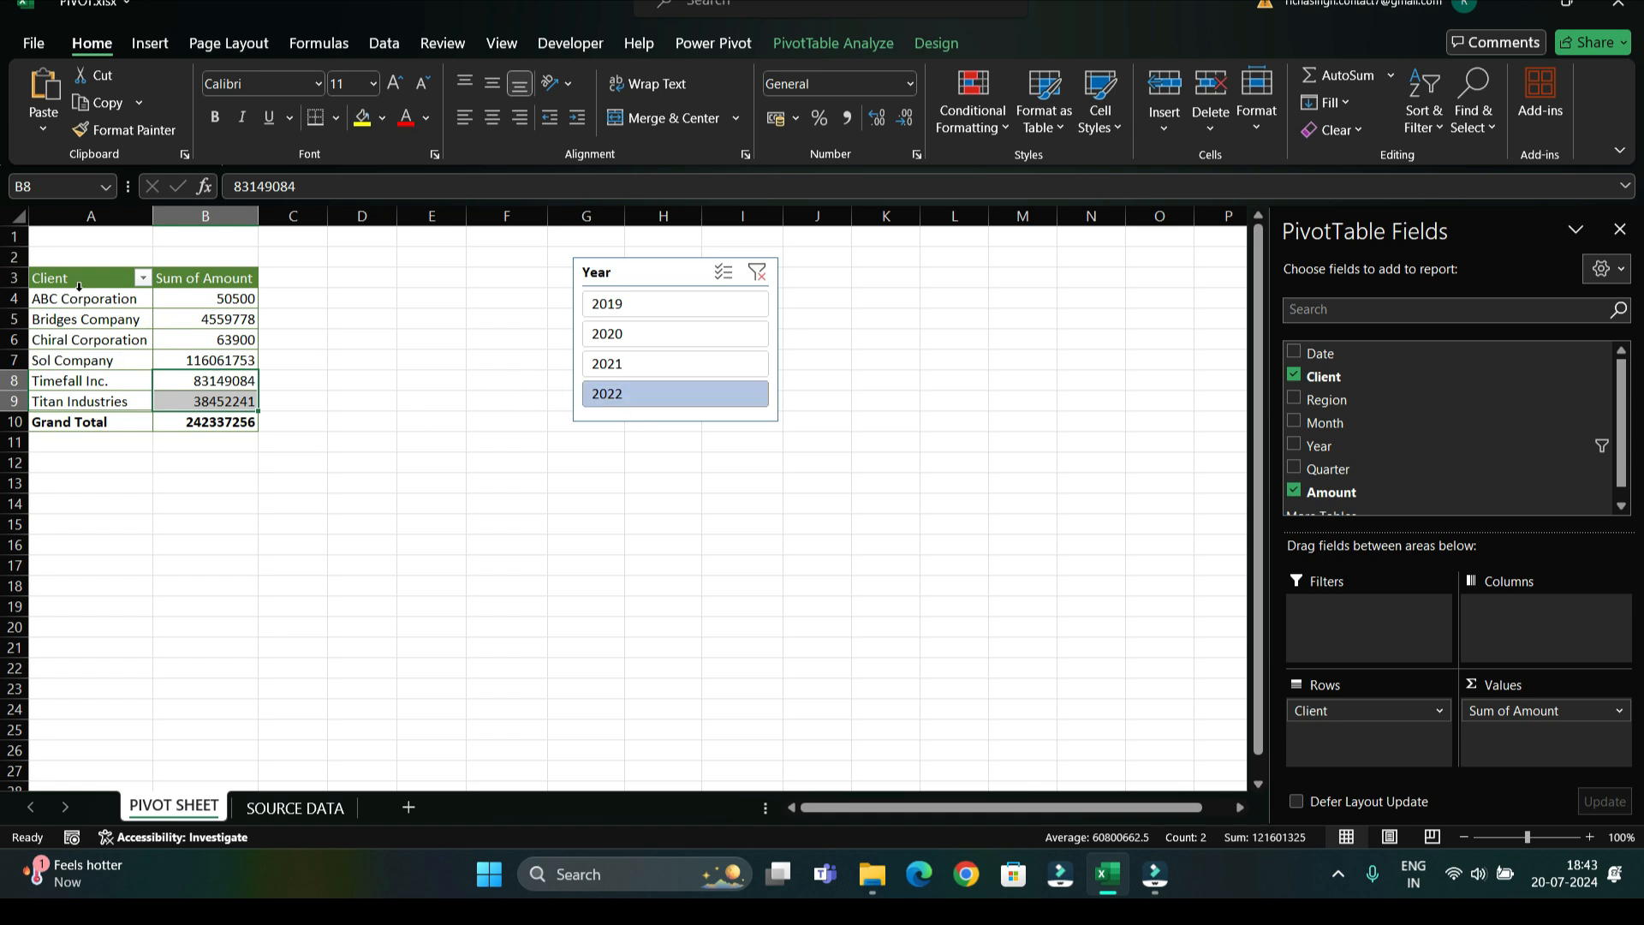
left_click_drag(657, 271, 349, 288)
Step: Filter the client totals to 2020 with the Year slicer, review the amounts, and switch the filter to 2019
left_click(384, 347)
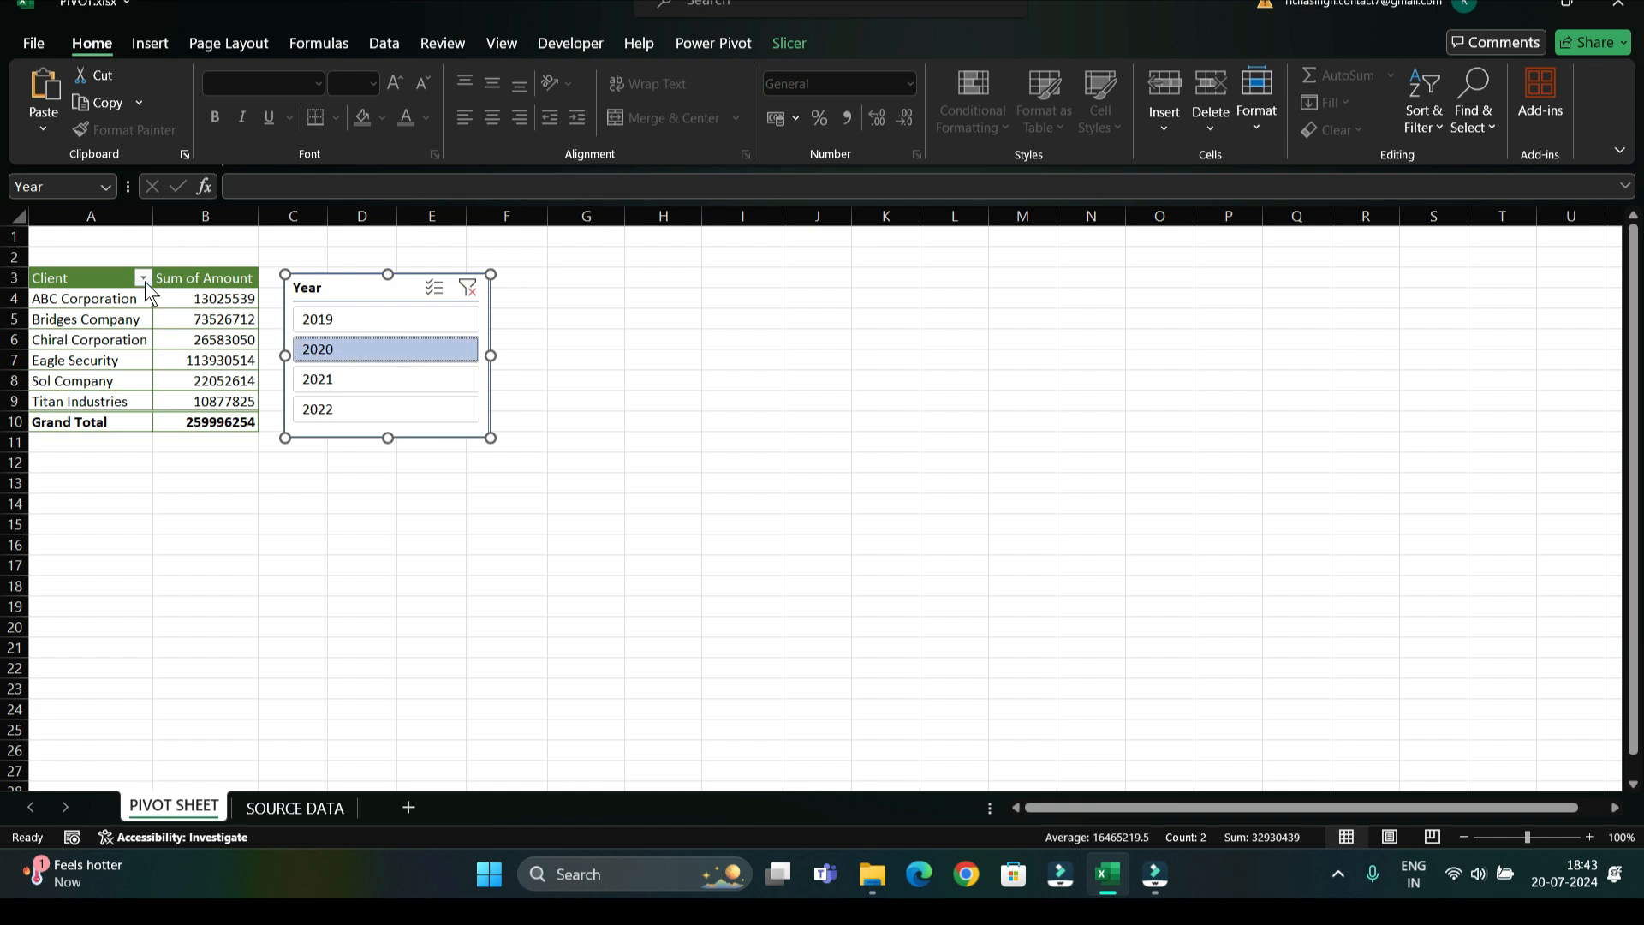
mouse_move(189, 418)
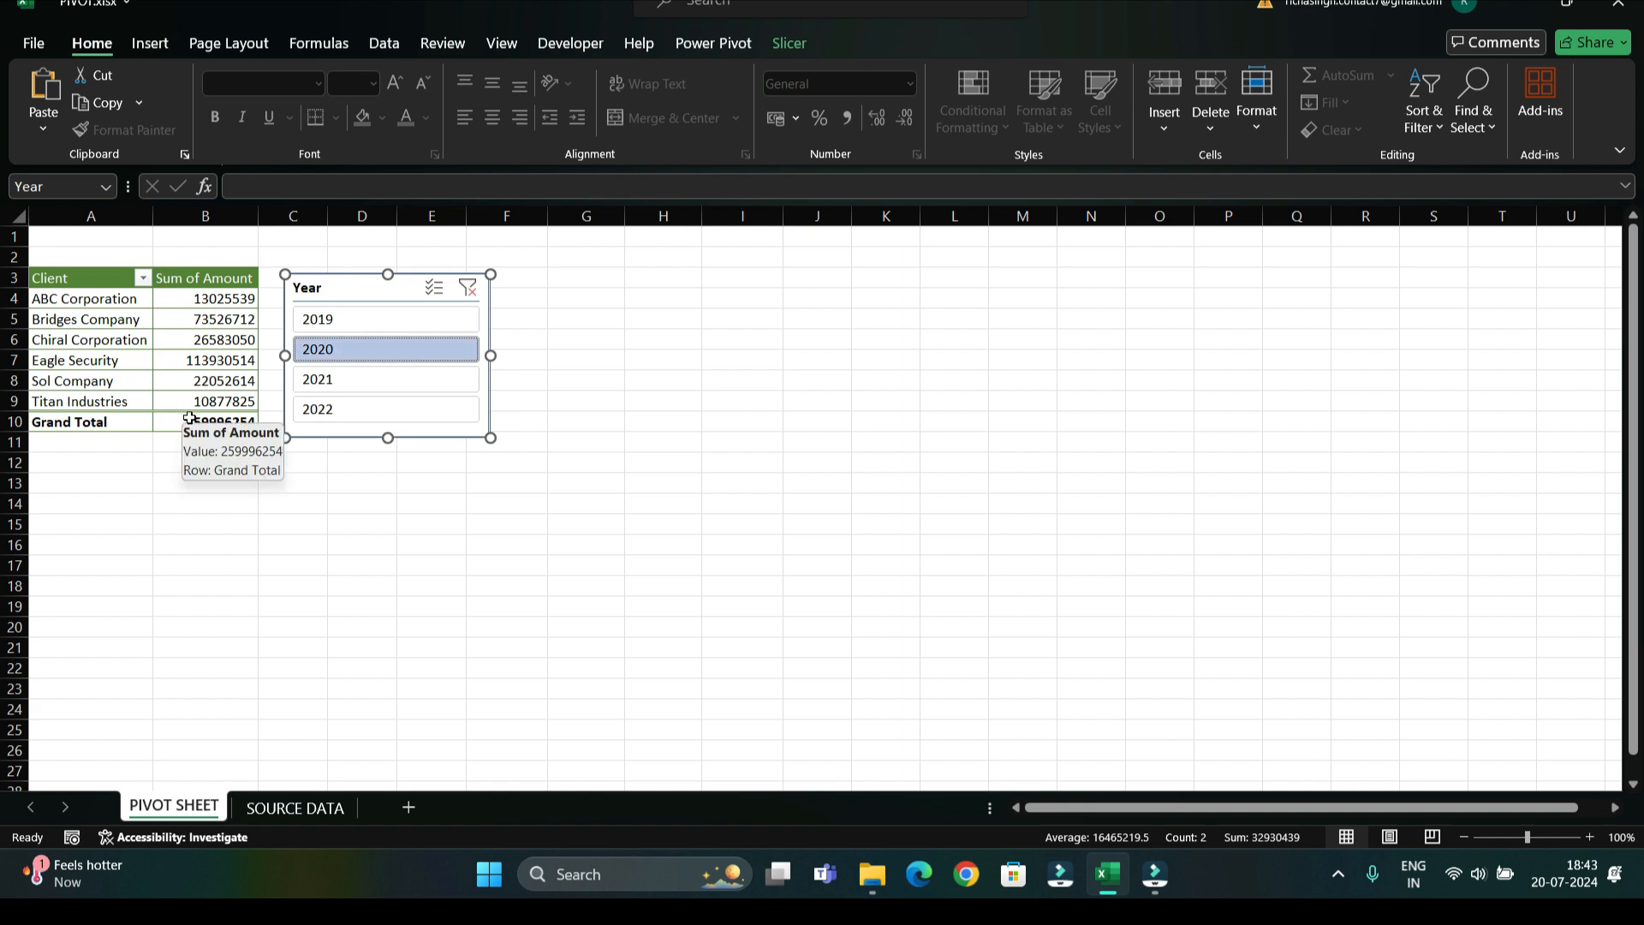
mouse_move(193, 369)
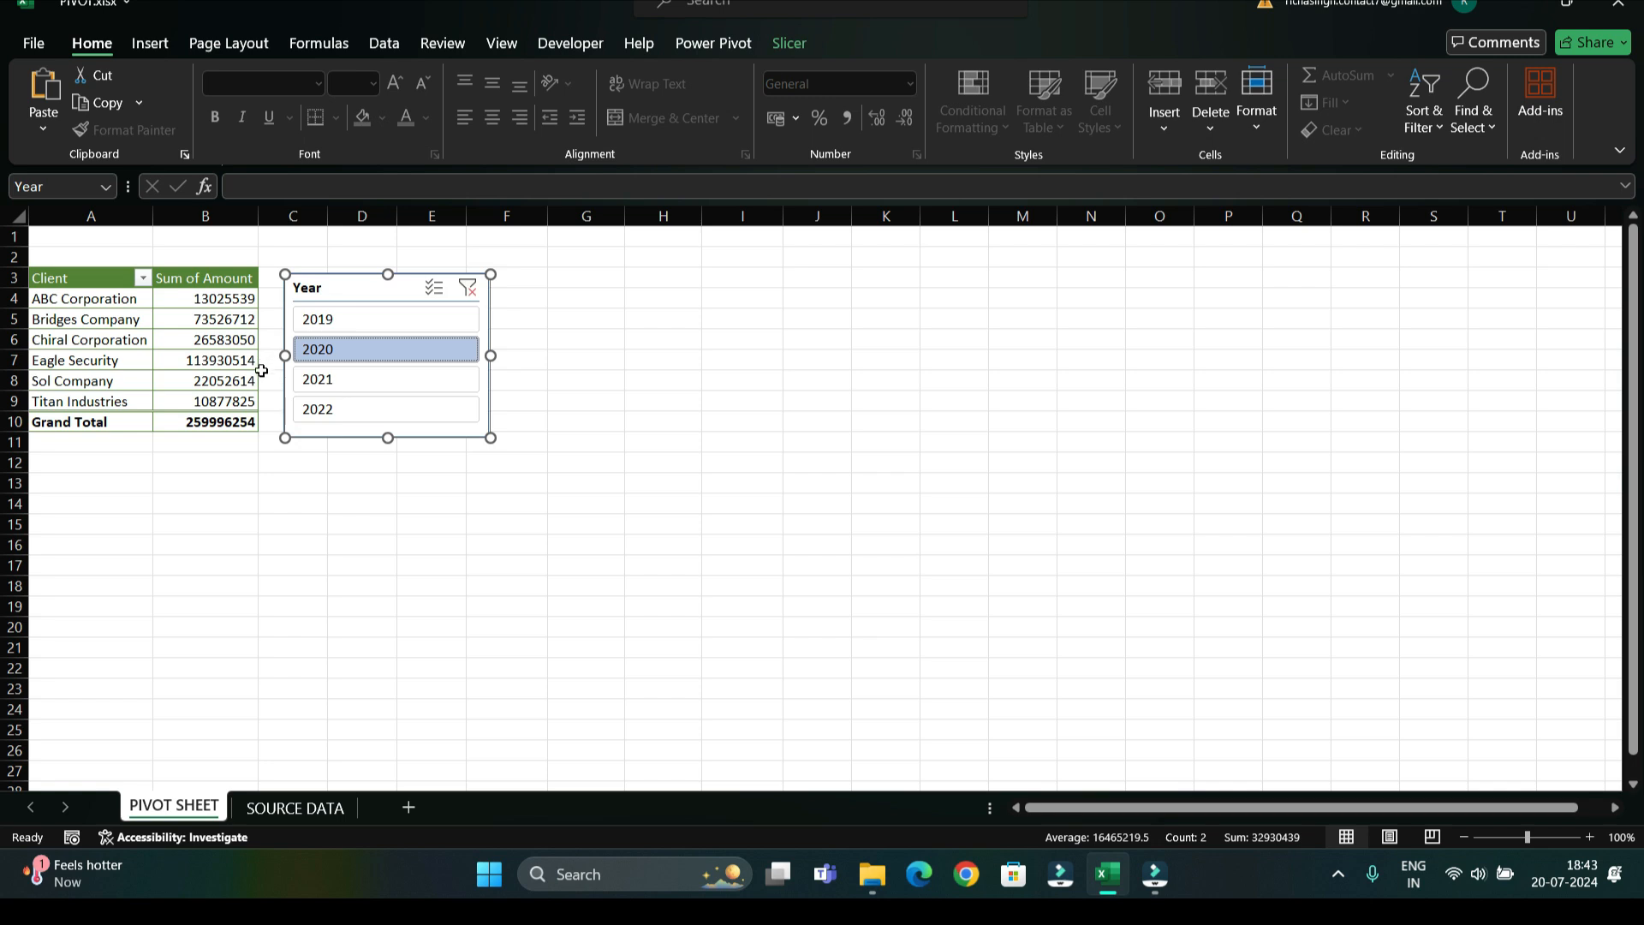
left_click(327, 318)
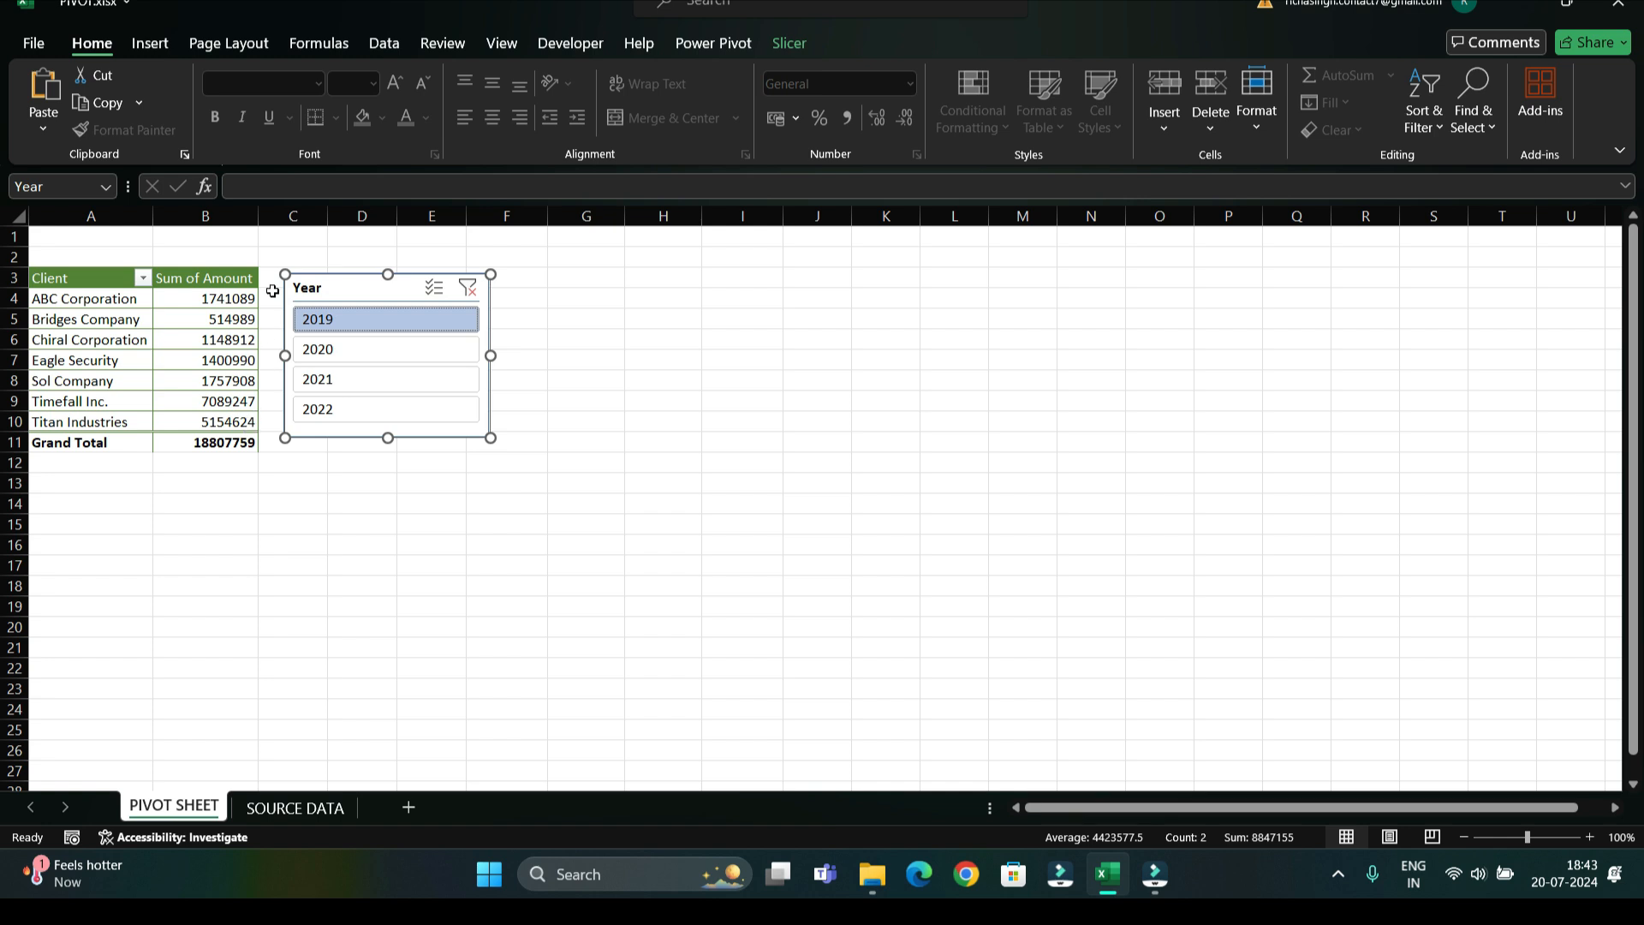
Step: Insert a Quarter slicer, shorten it to about 4.13 cm high and place it beside the Year slicer
left_click(23, 345)
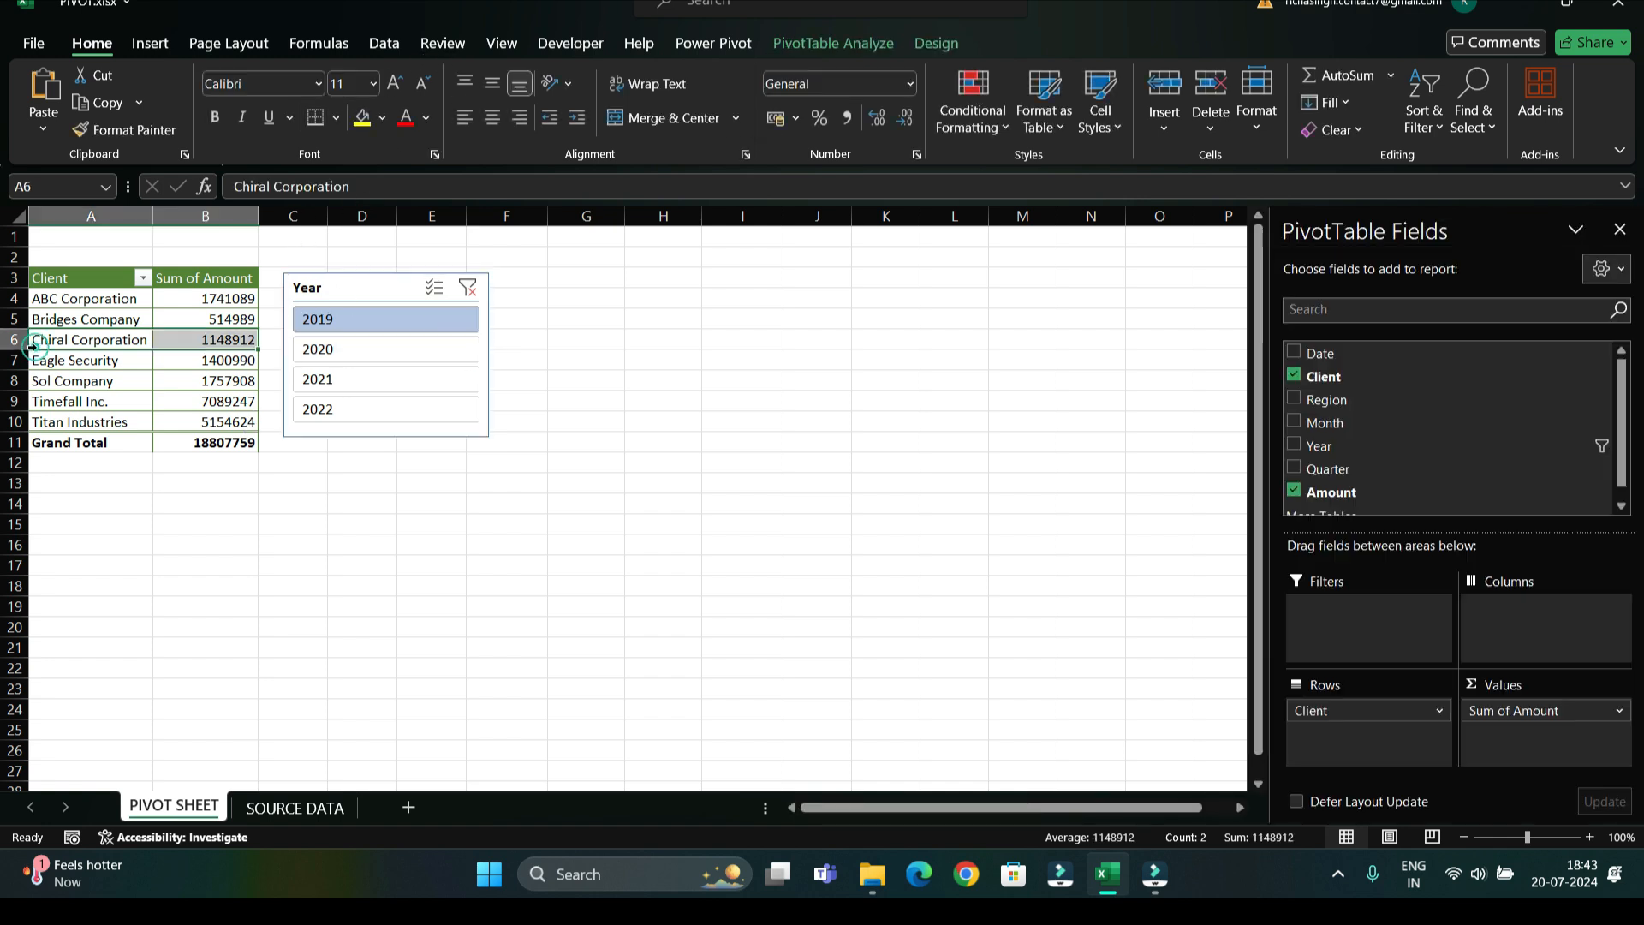
left_click(805, 43)
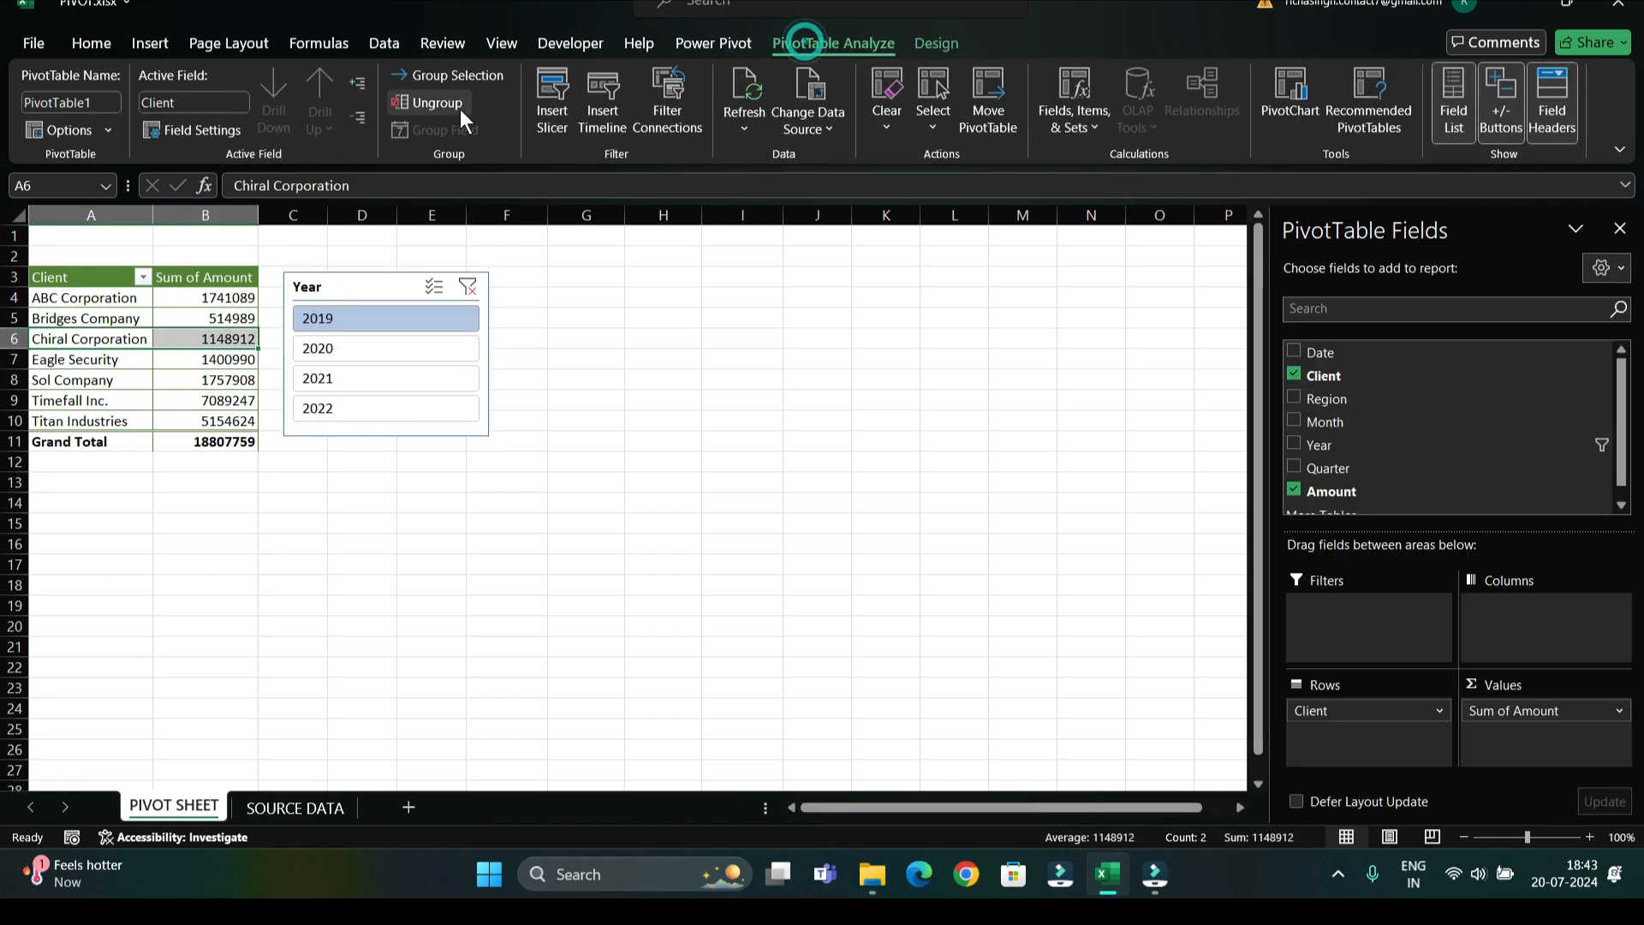
left_click(551, 109)
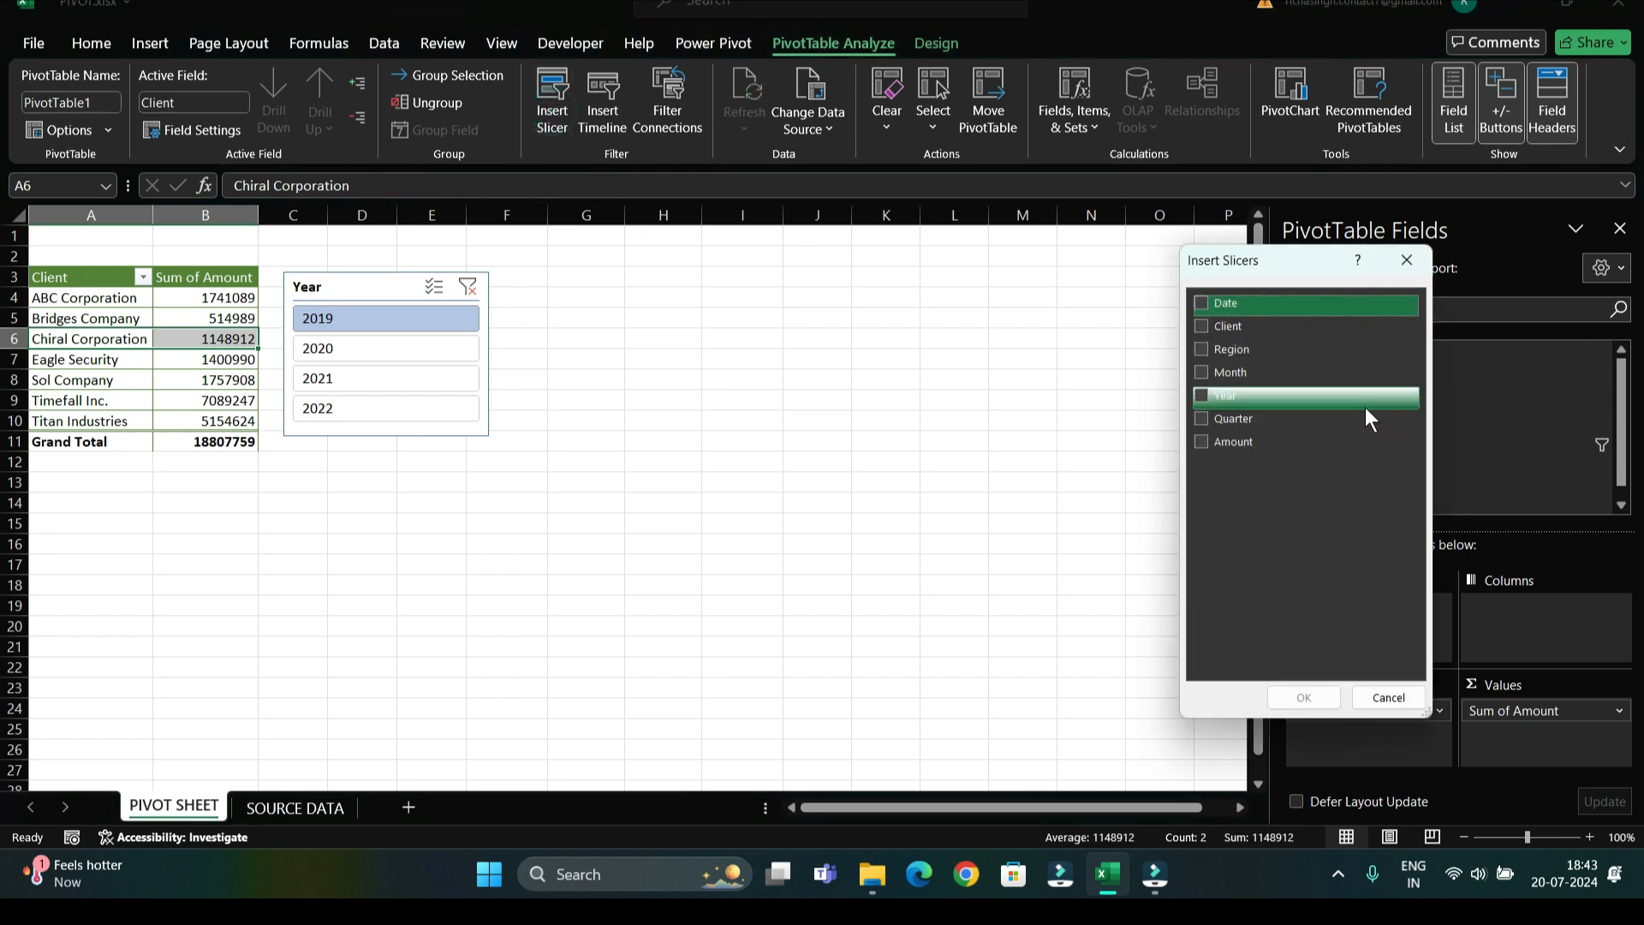
left_click(1202, 418)
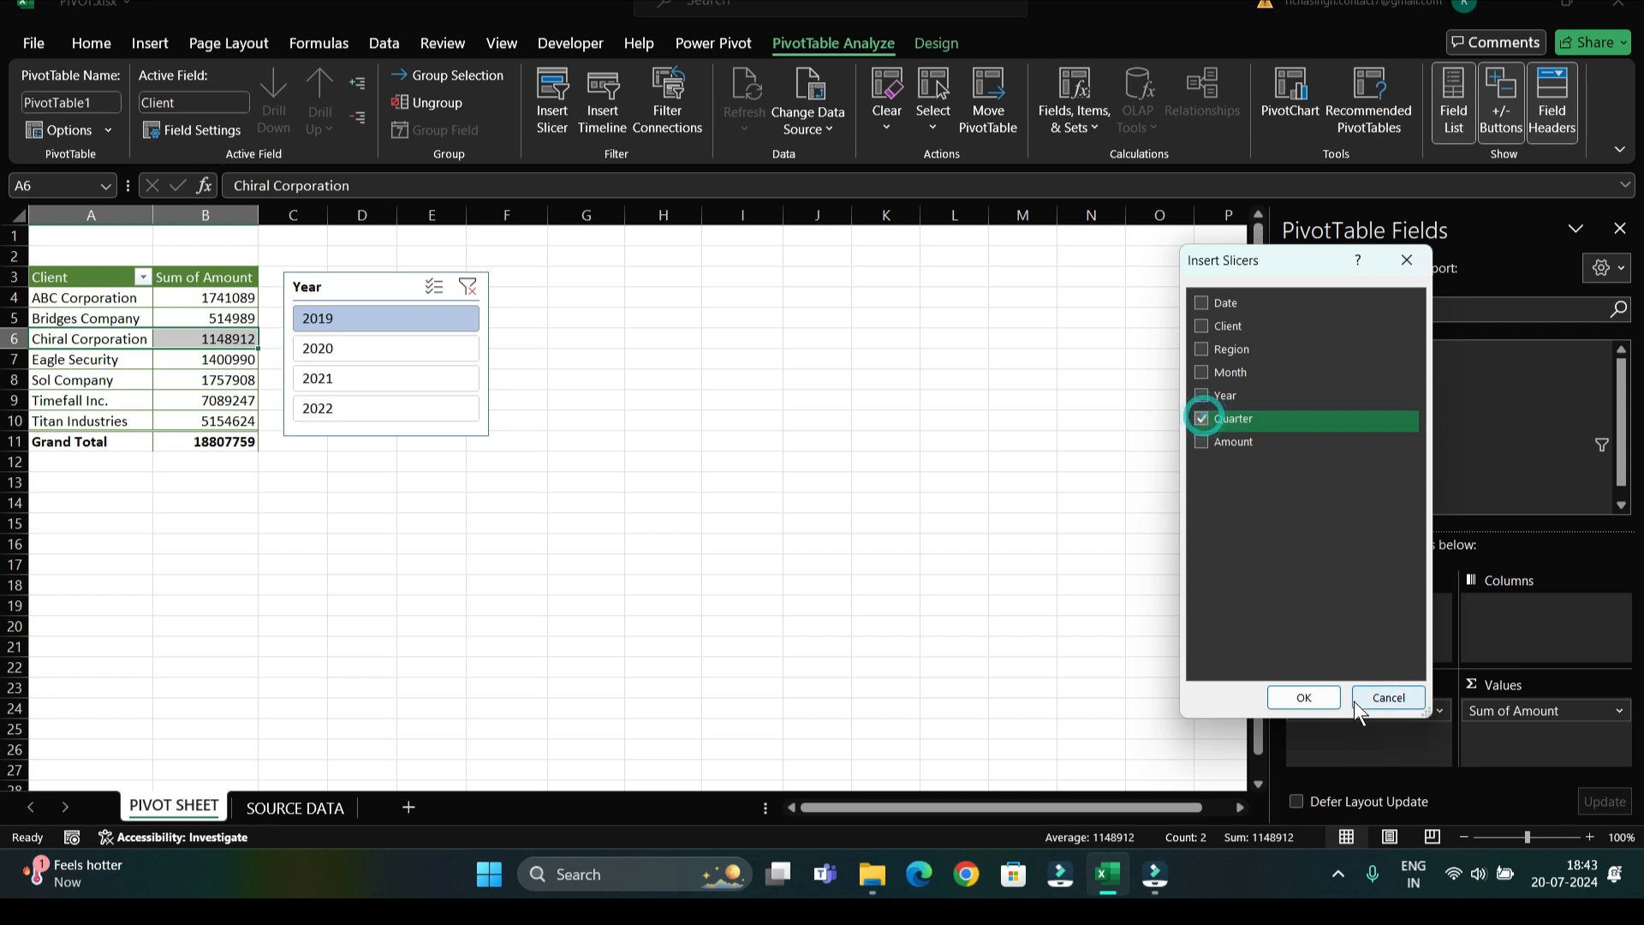
left_click(1328, 704)
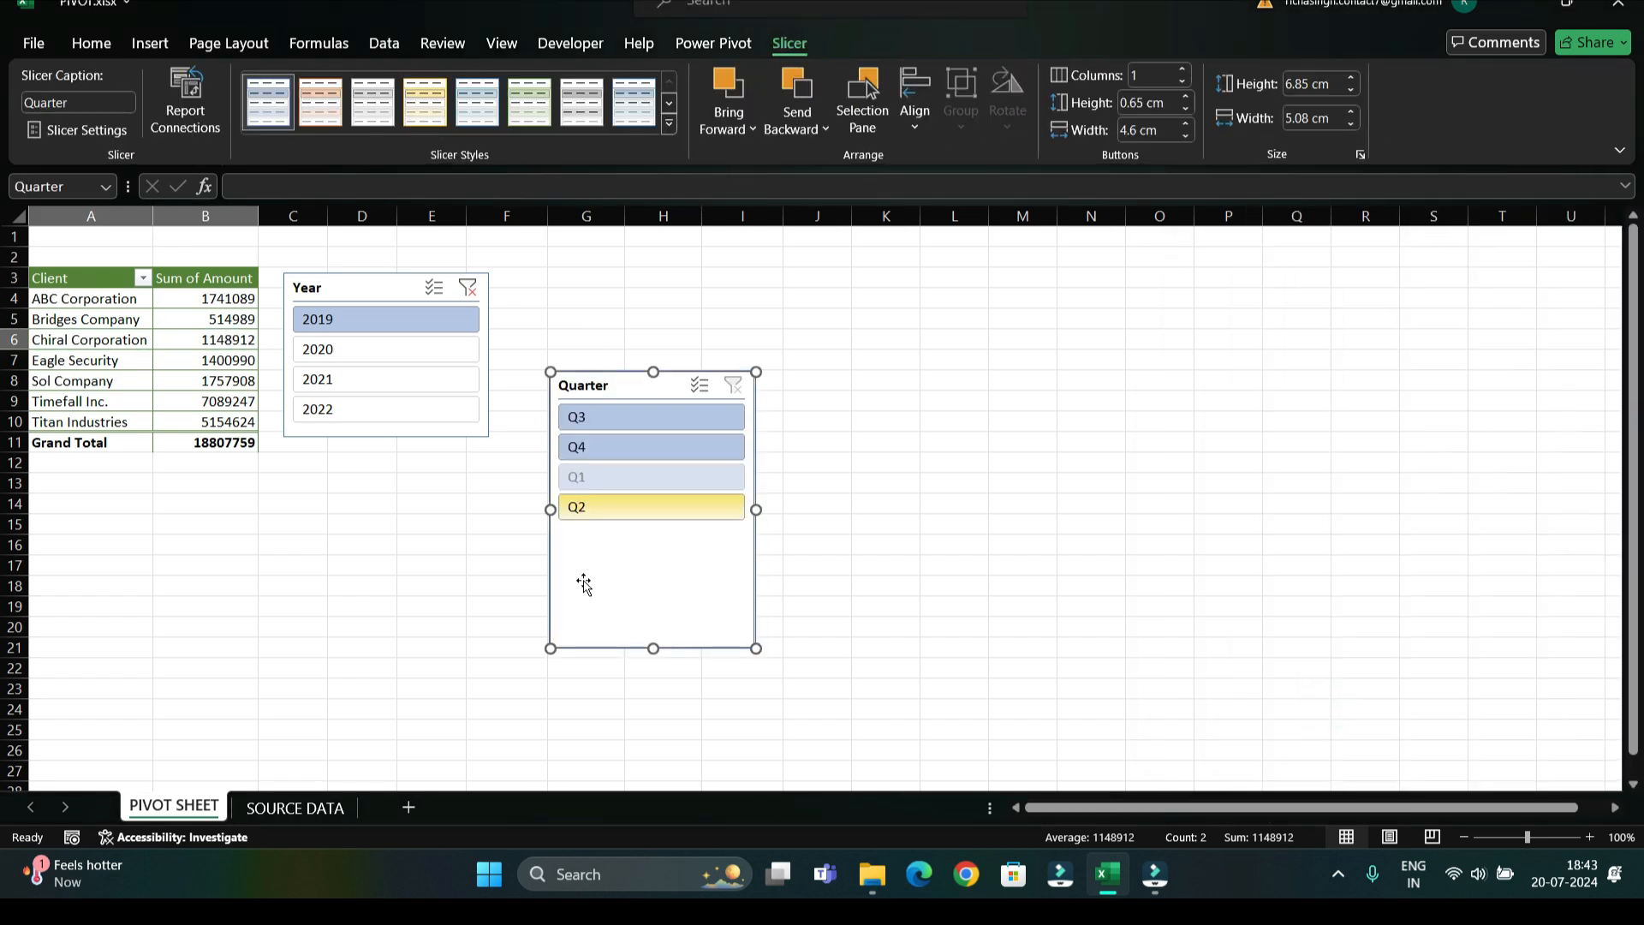
left_click_drag(653, 648, 646, 539)
left_click_drag(636, 385, 609, 290)
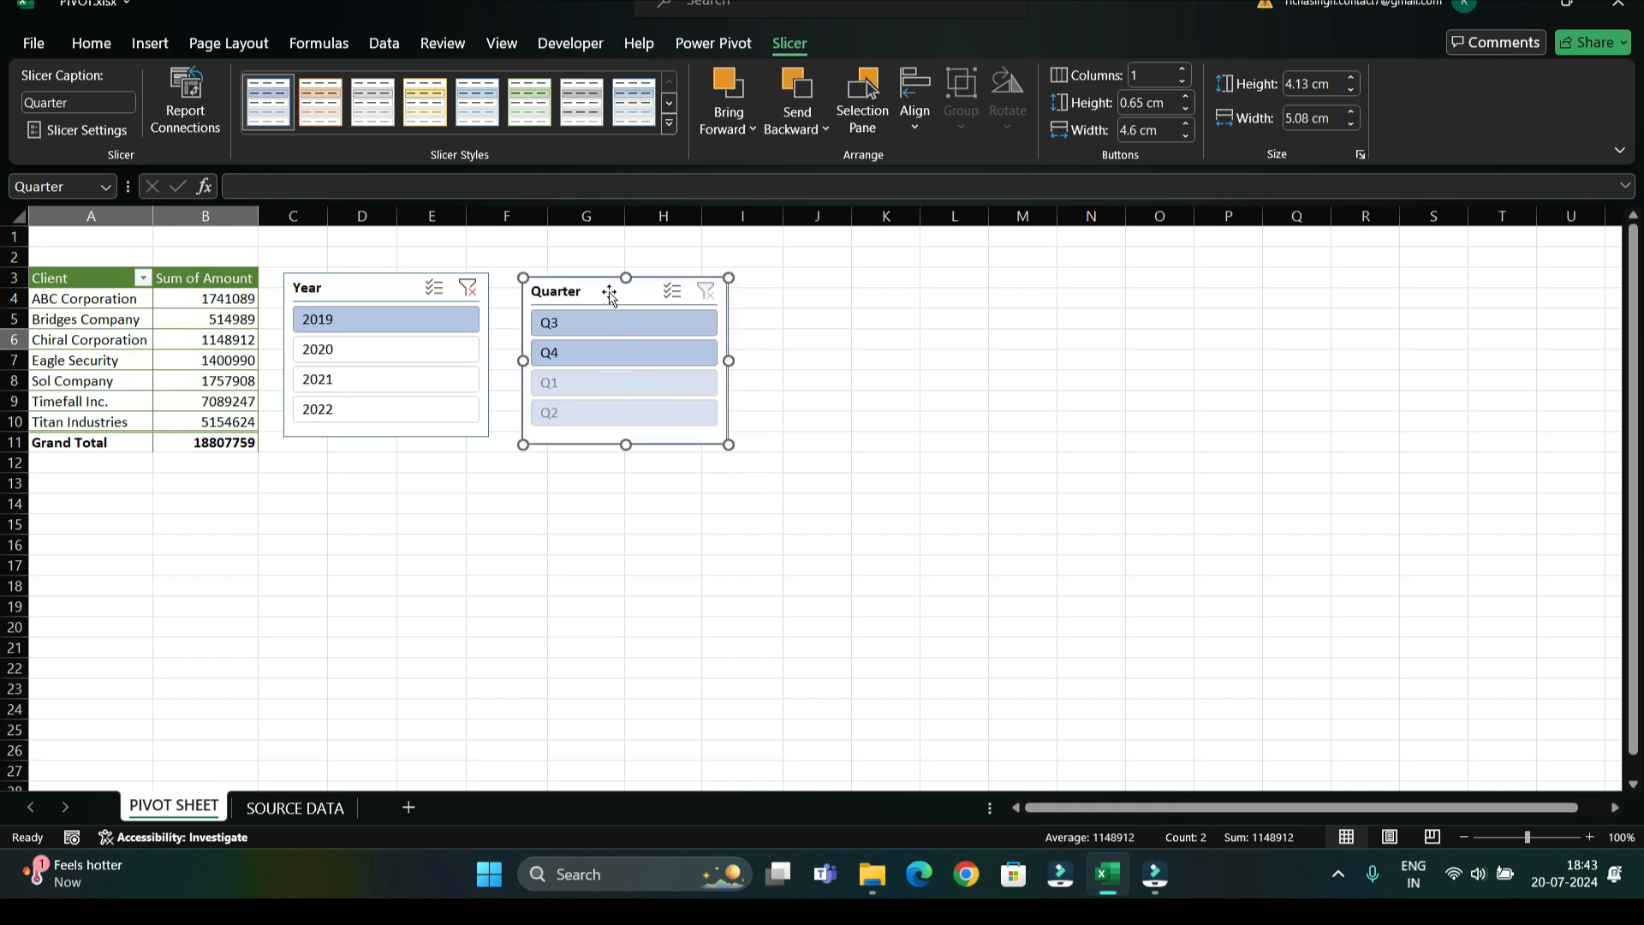
Step: Filter the client totals by Q3 and by Q4 of 2019, and switch the slicers to 2020 and Q1
left_click(578, 326)
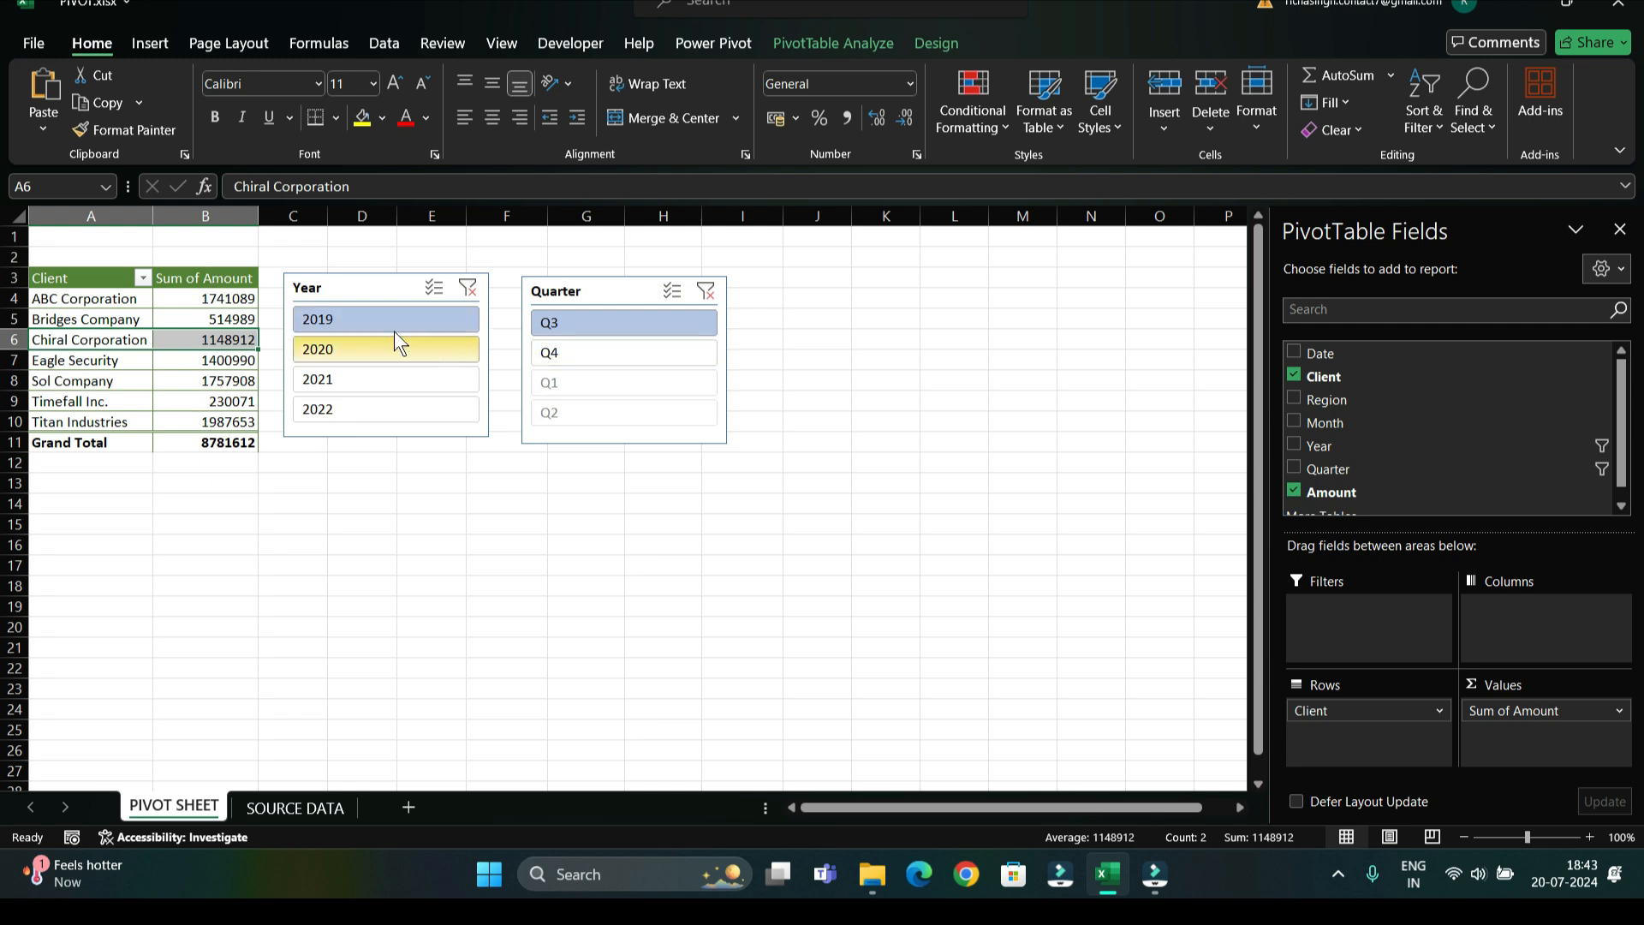
left_click(562, 356)
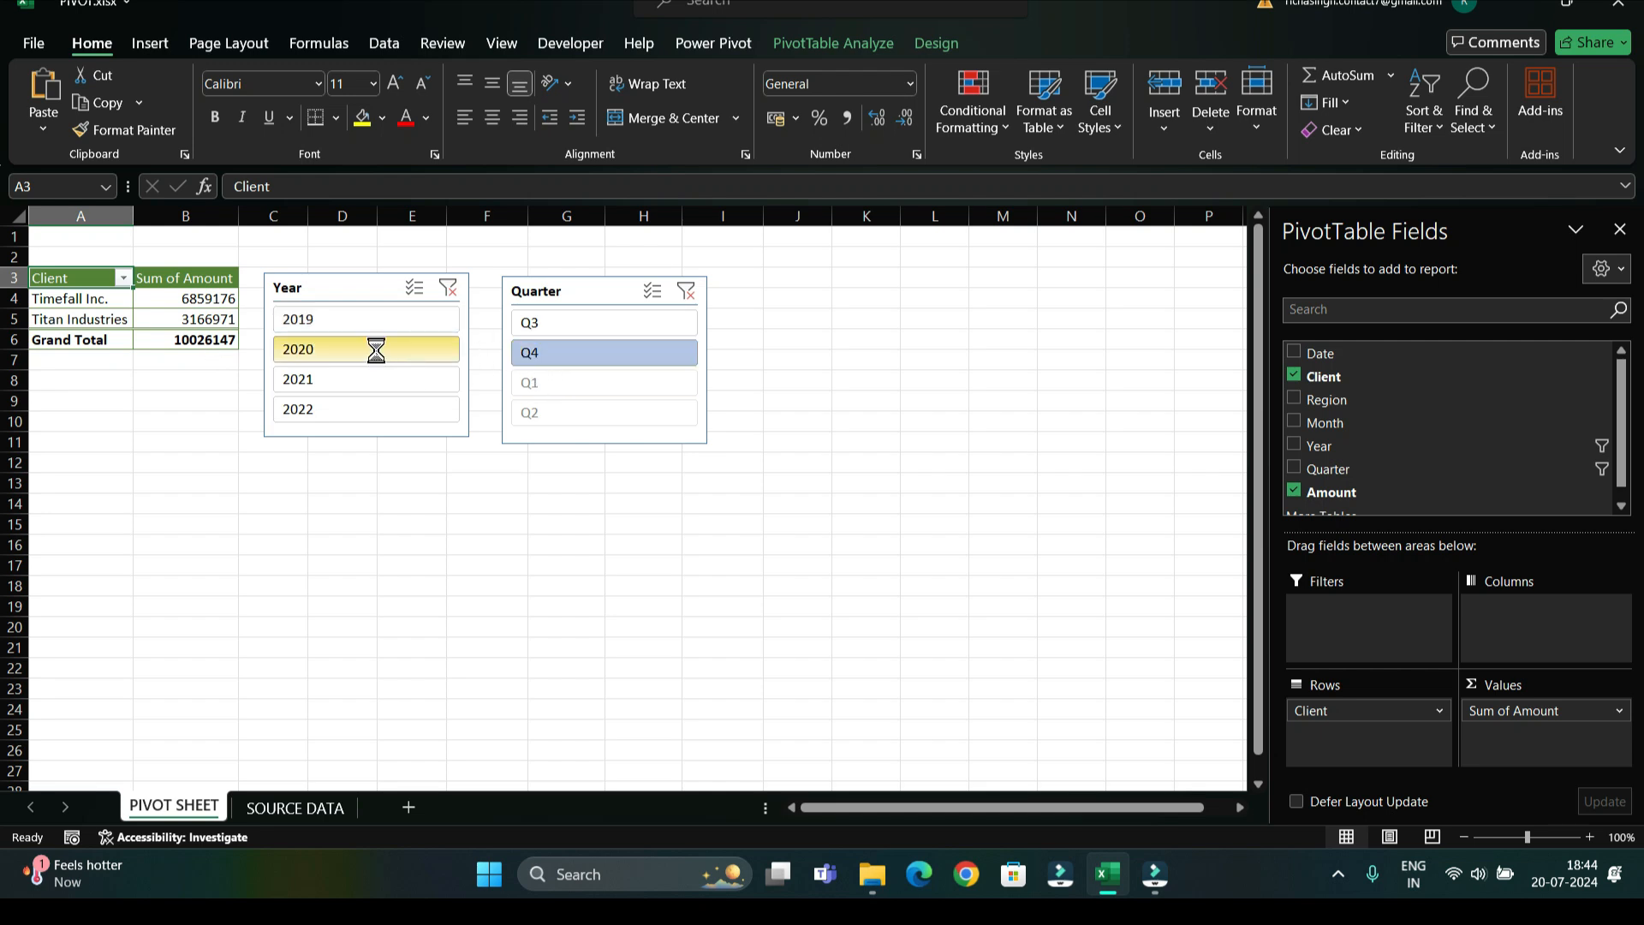
left_click(366, 348)
left_click(553, 322)
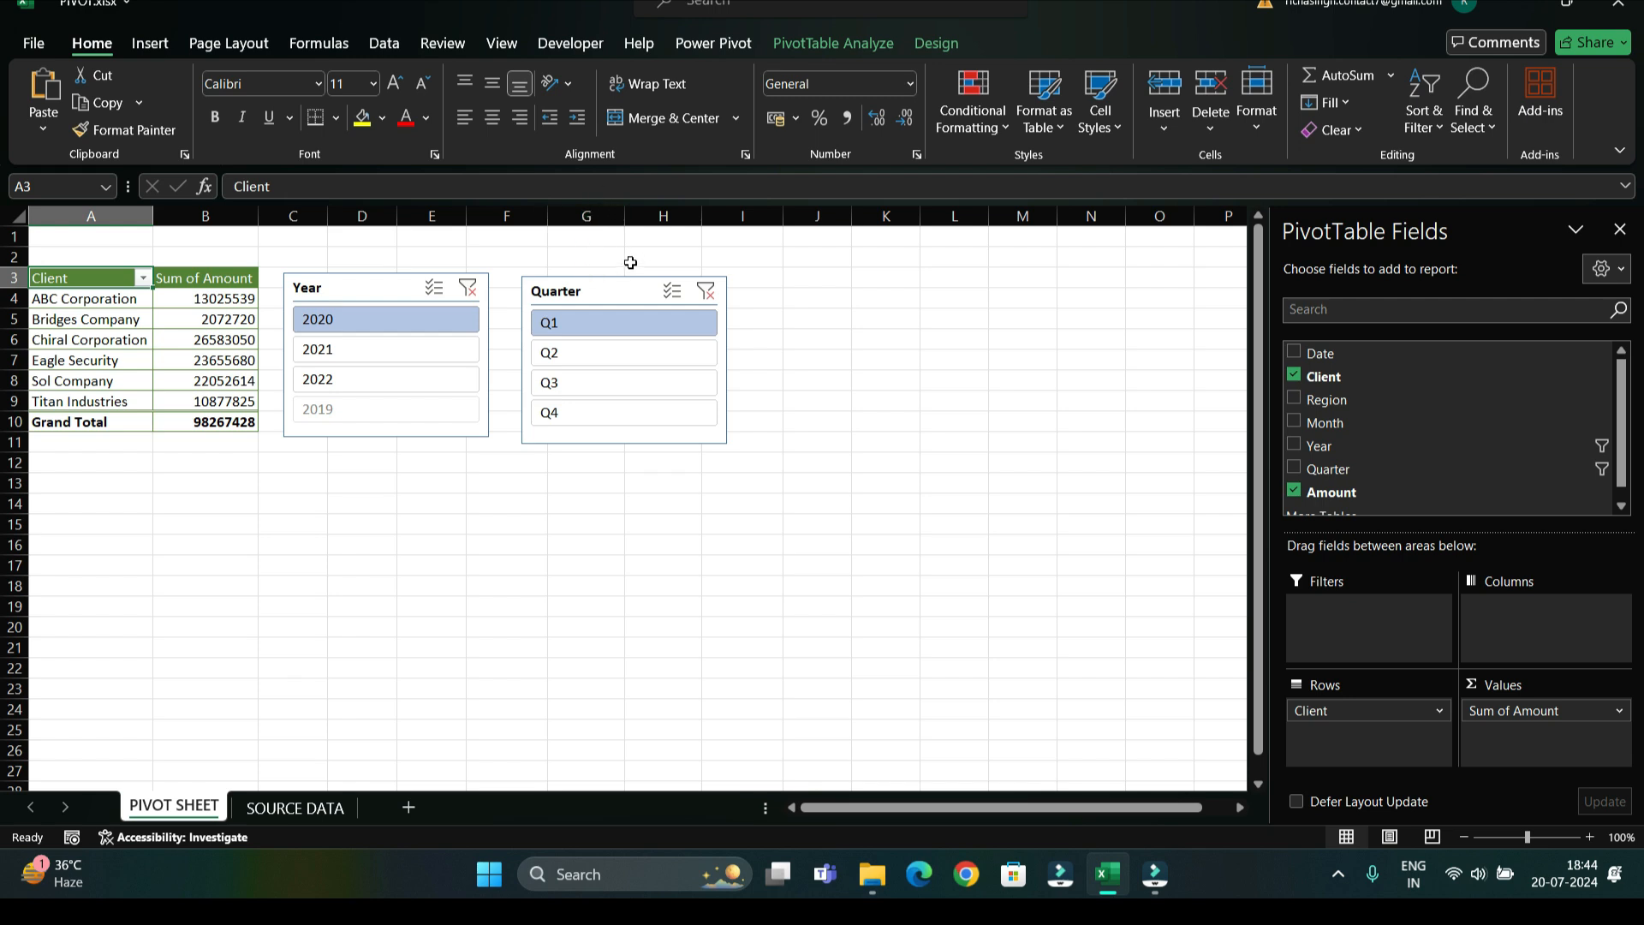
Step: Insert a timeline for the Date field and place it beside the client PivotTable
left_click(249, 345)
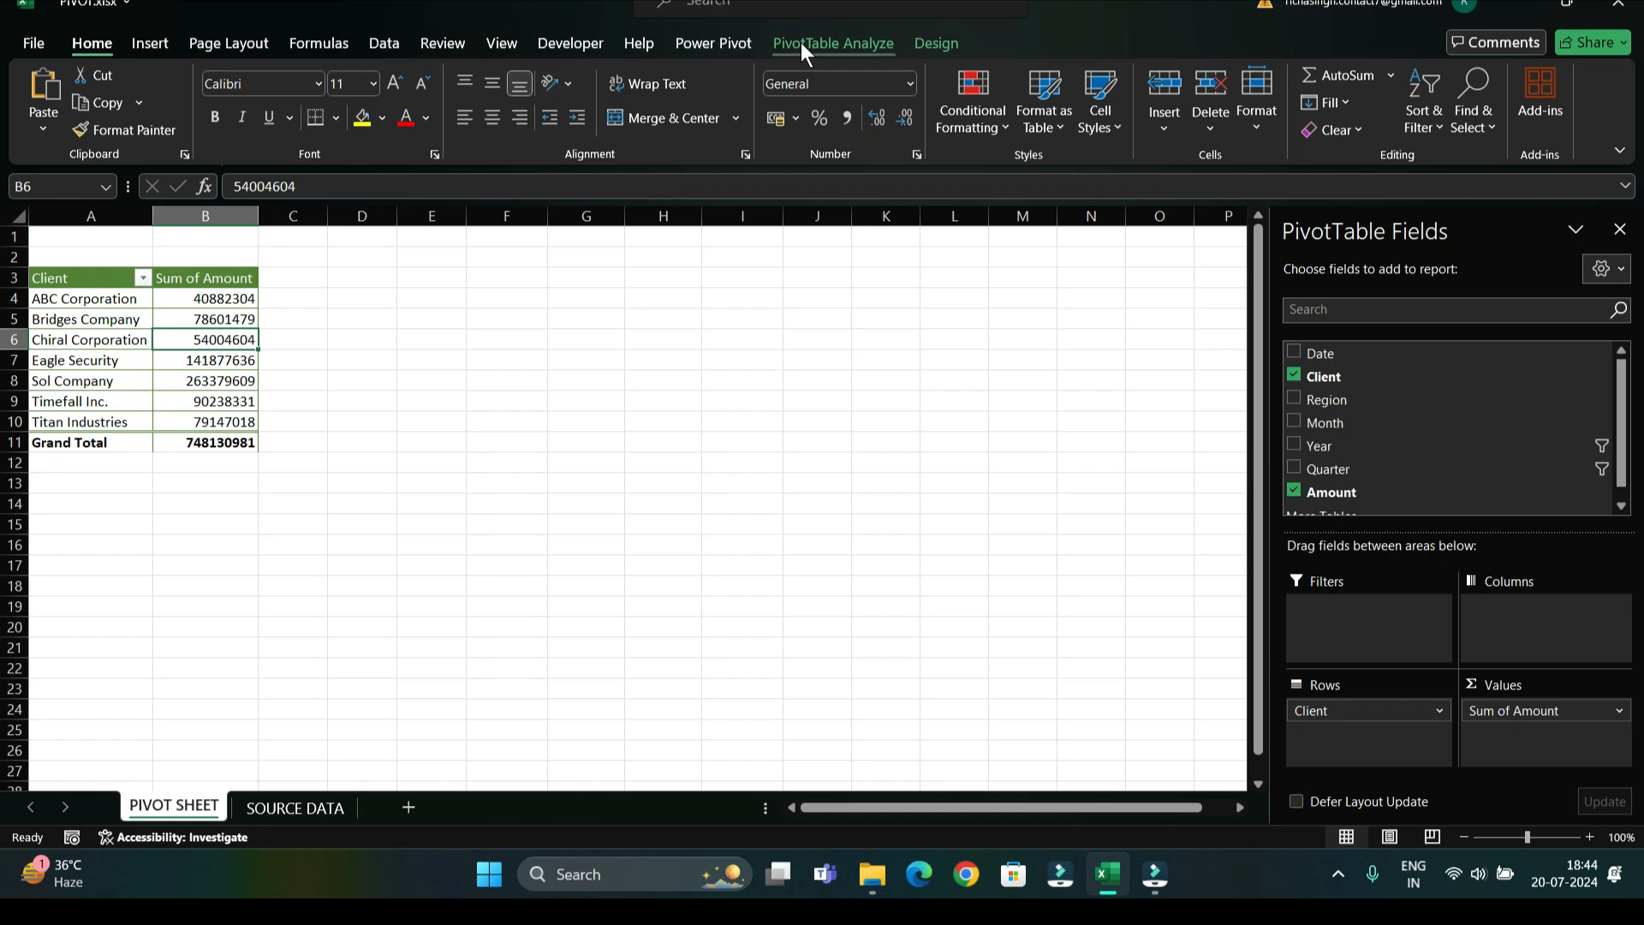
left_click(829, 43)
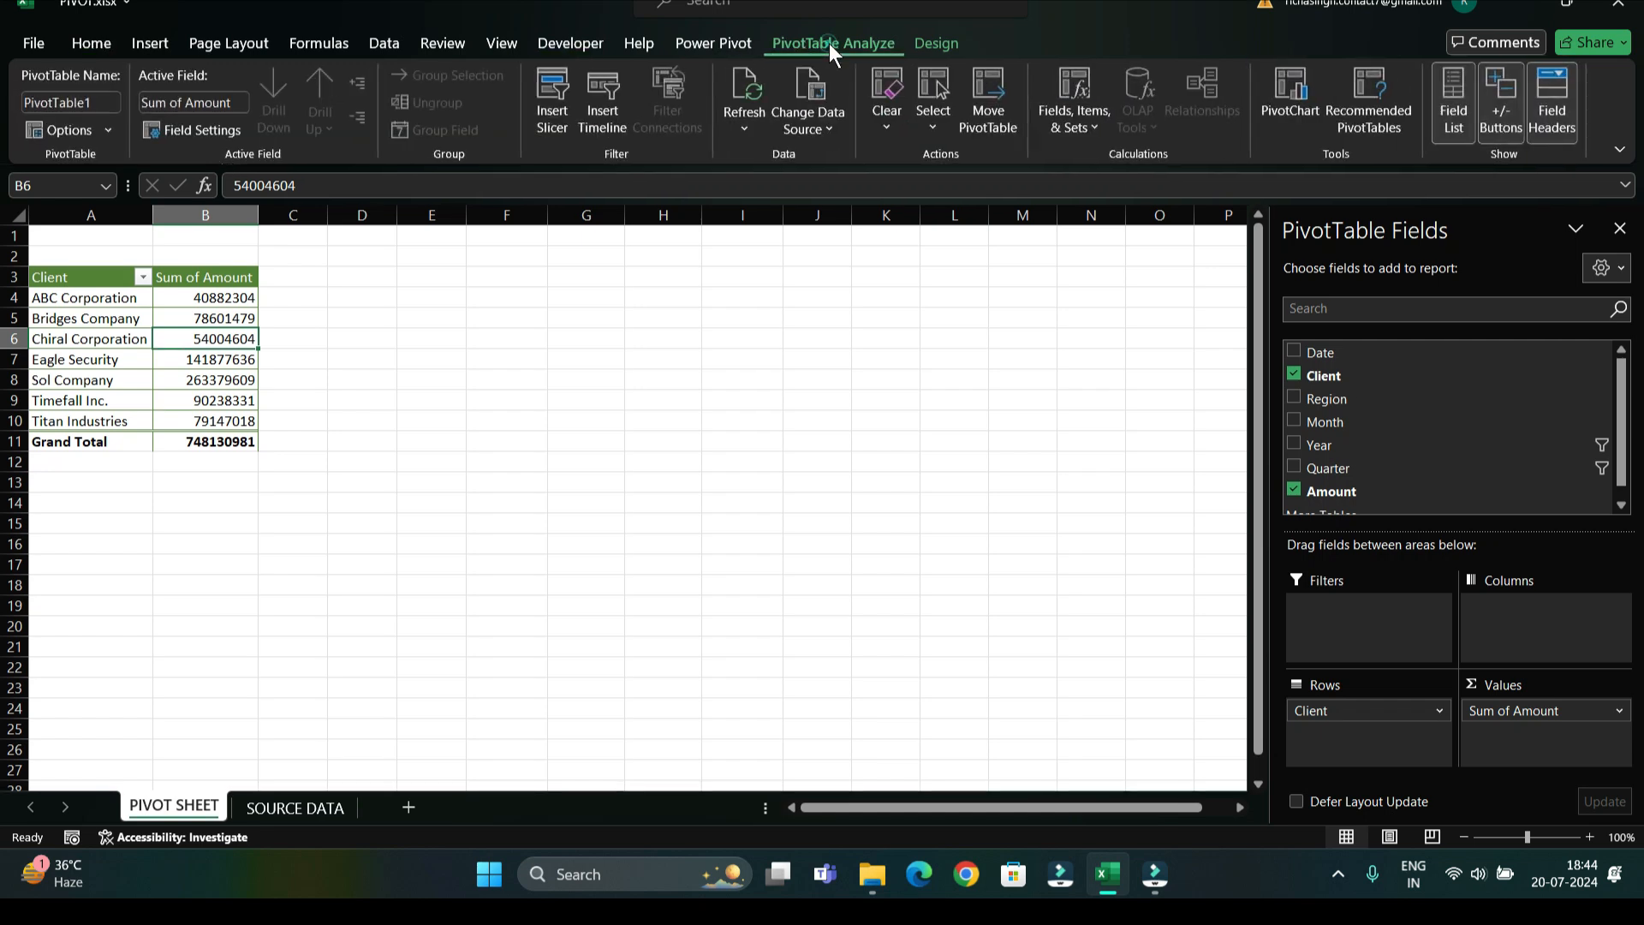
left_click(605, 100)
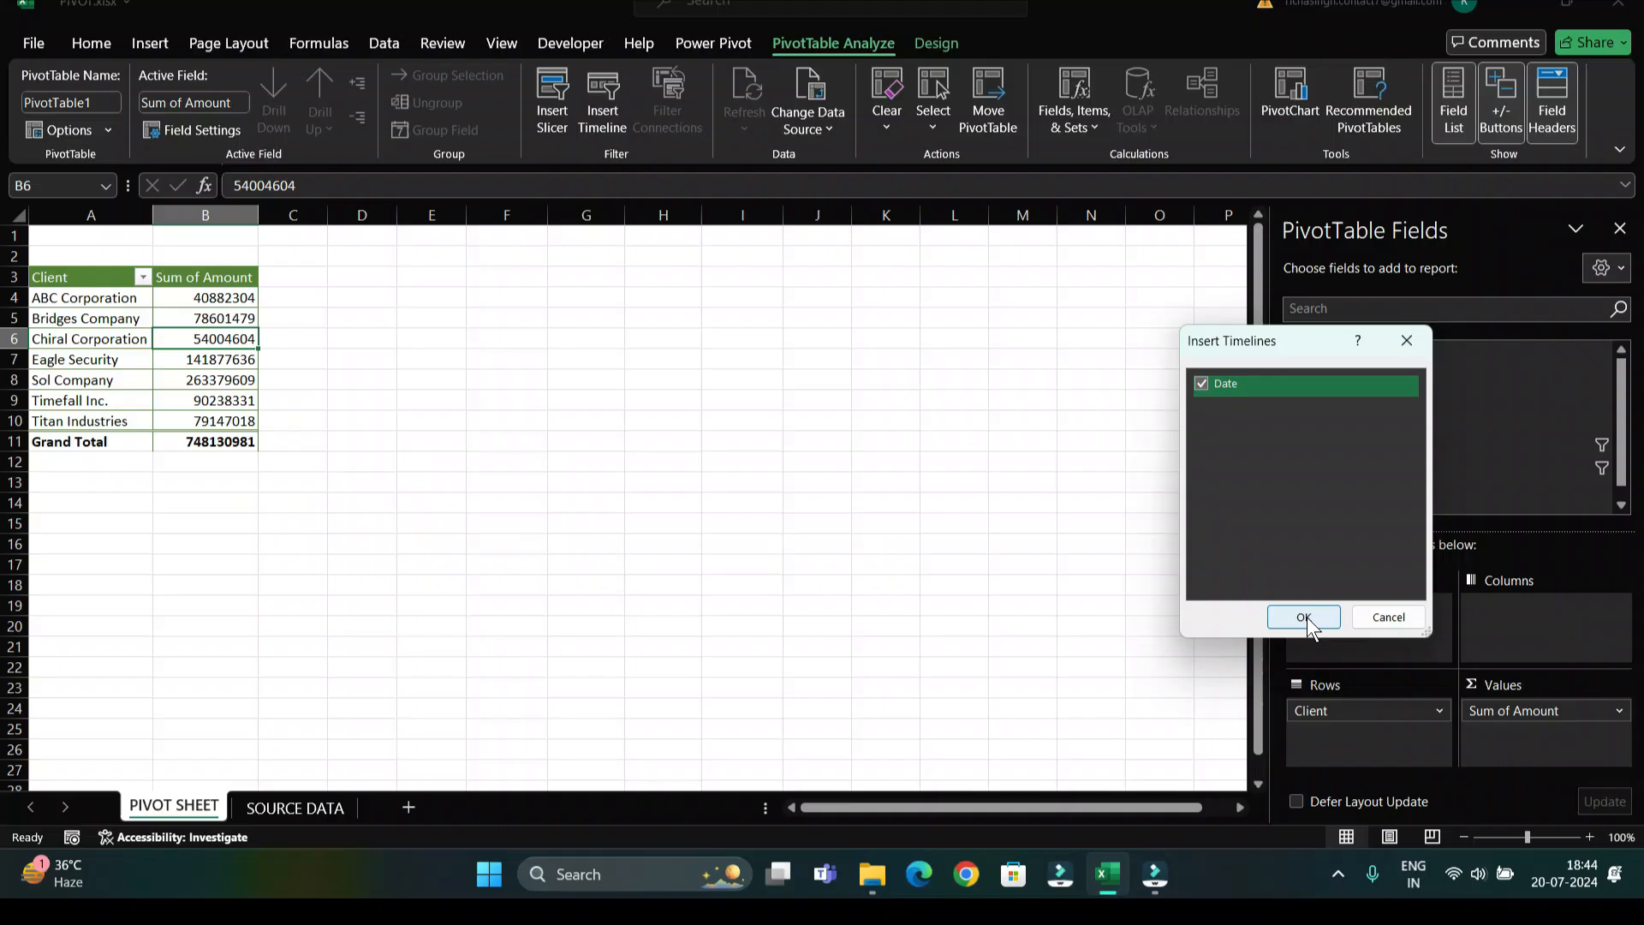
left_click(1303, 618)
left_click_drag(602, 457, 470, 289)
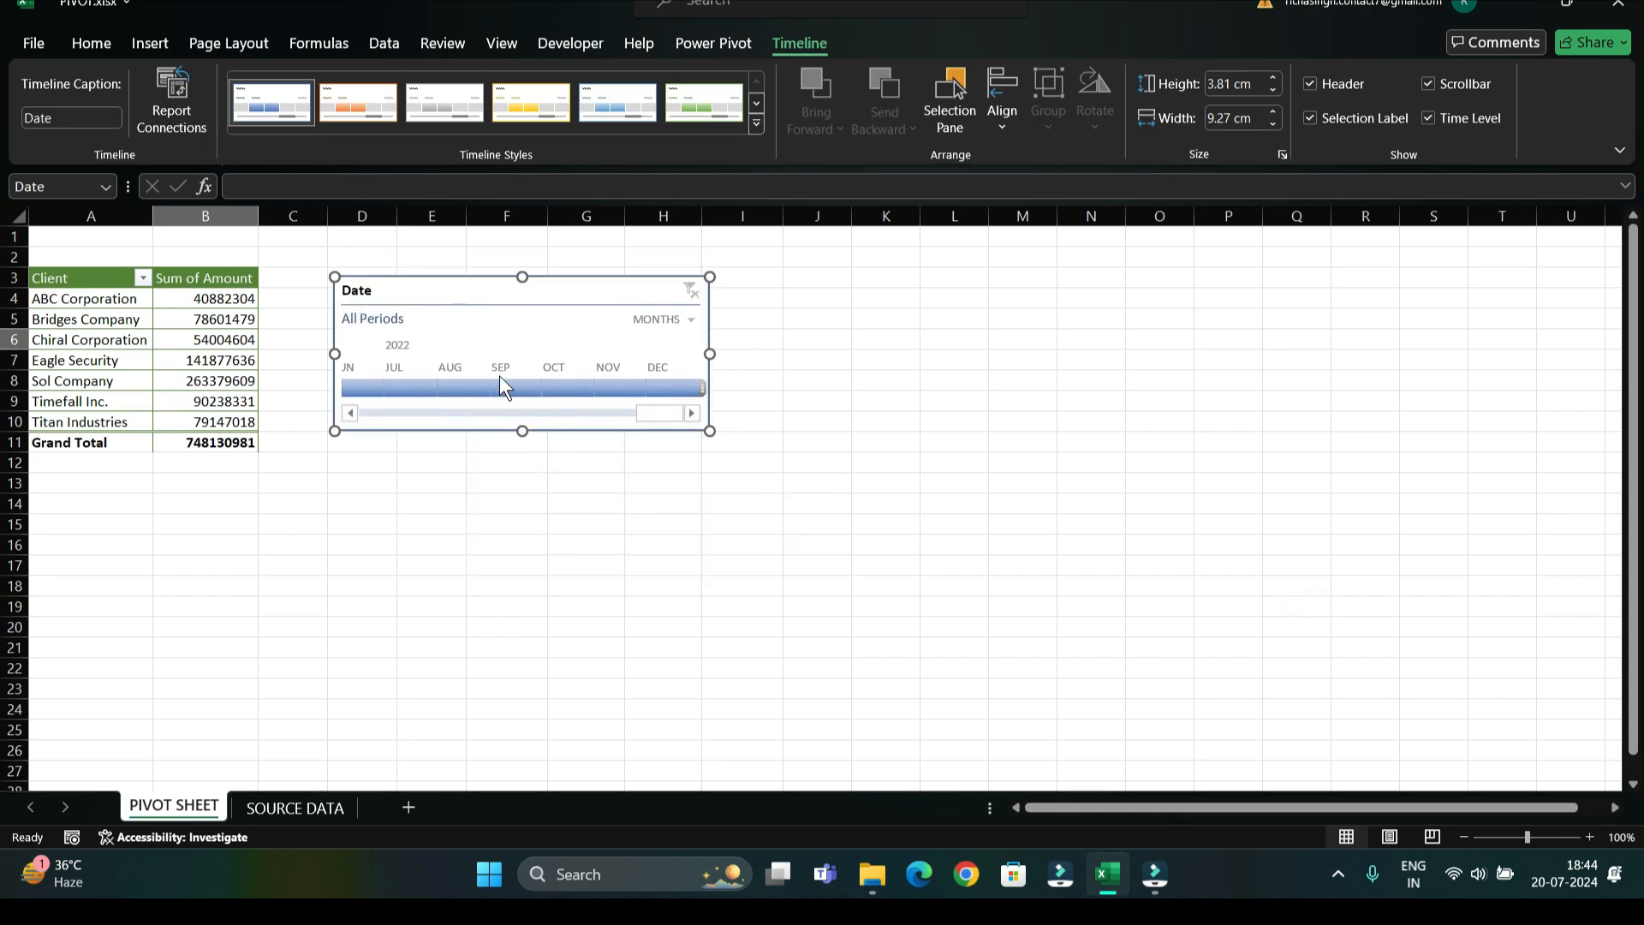
Step: Switch the Date timeline to quarters and filter the client totals in turn by Q3 2021, Q2 2022 and Q3 2019
left_click(664, 319)
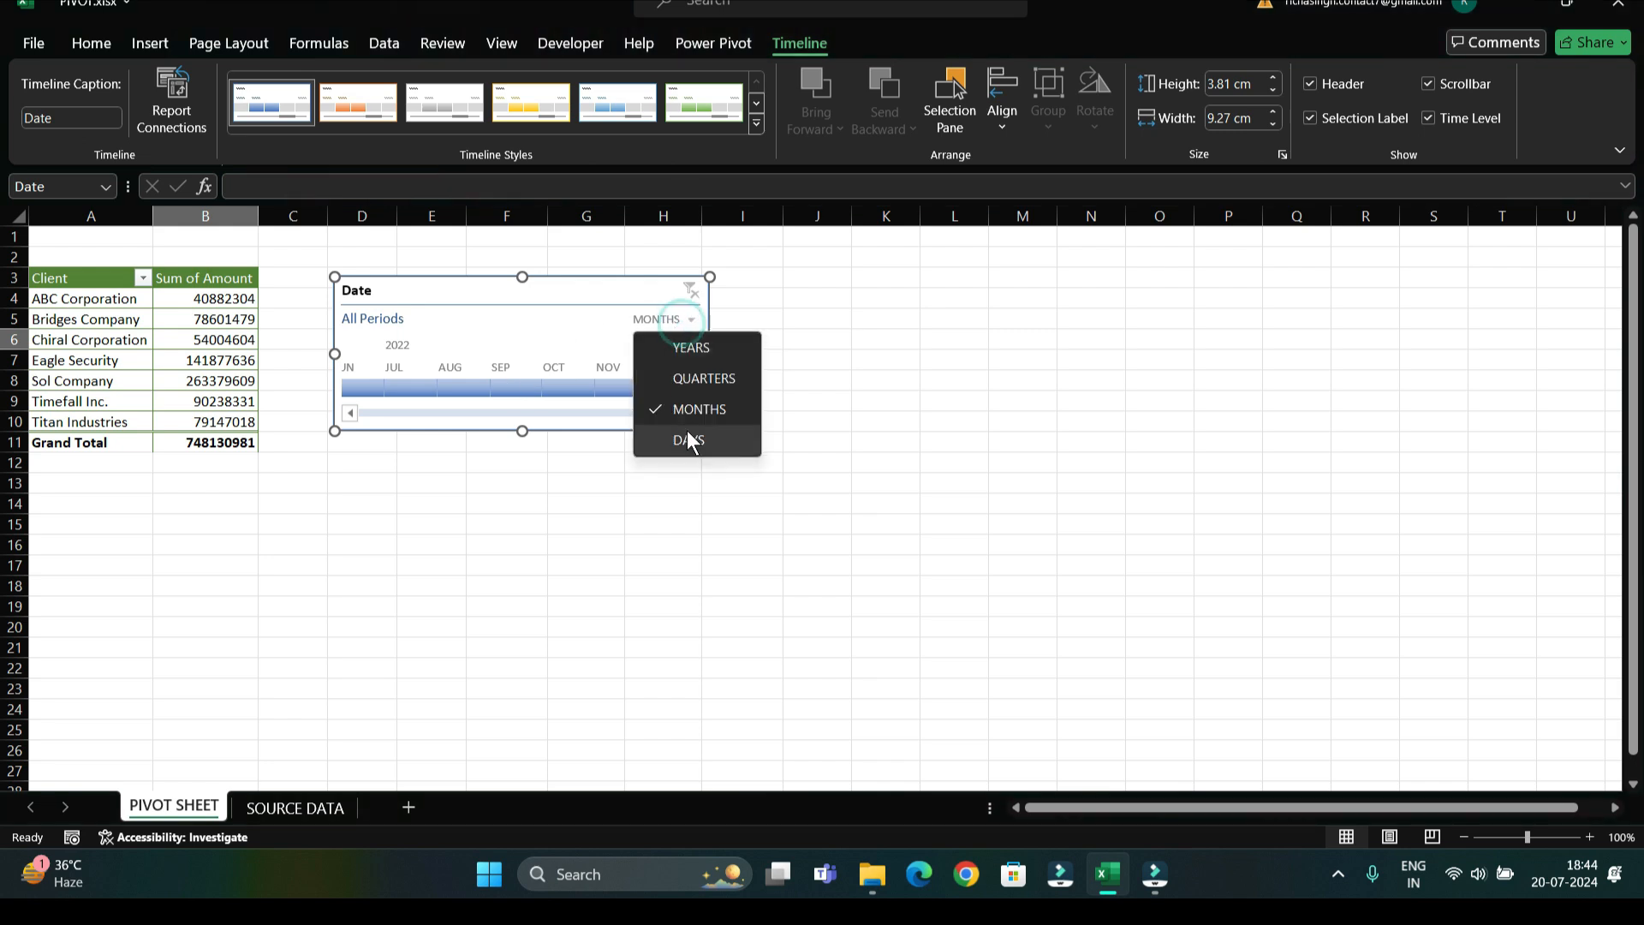
left_click(699, 378)
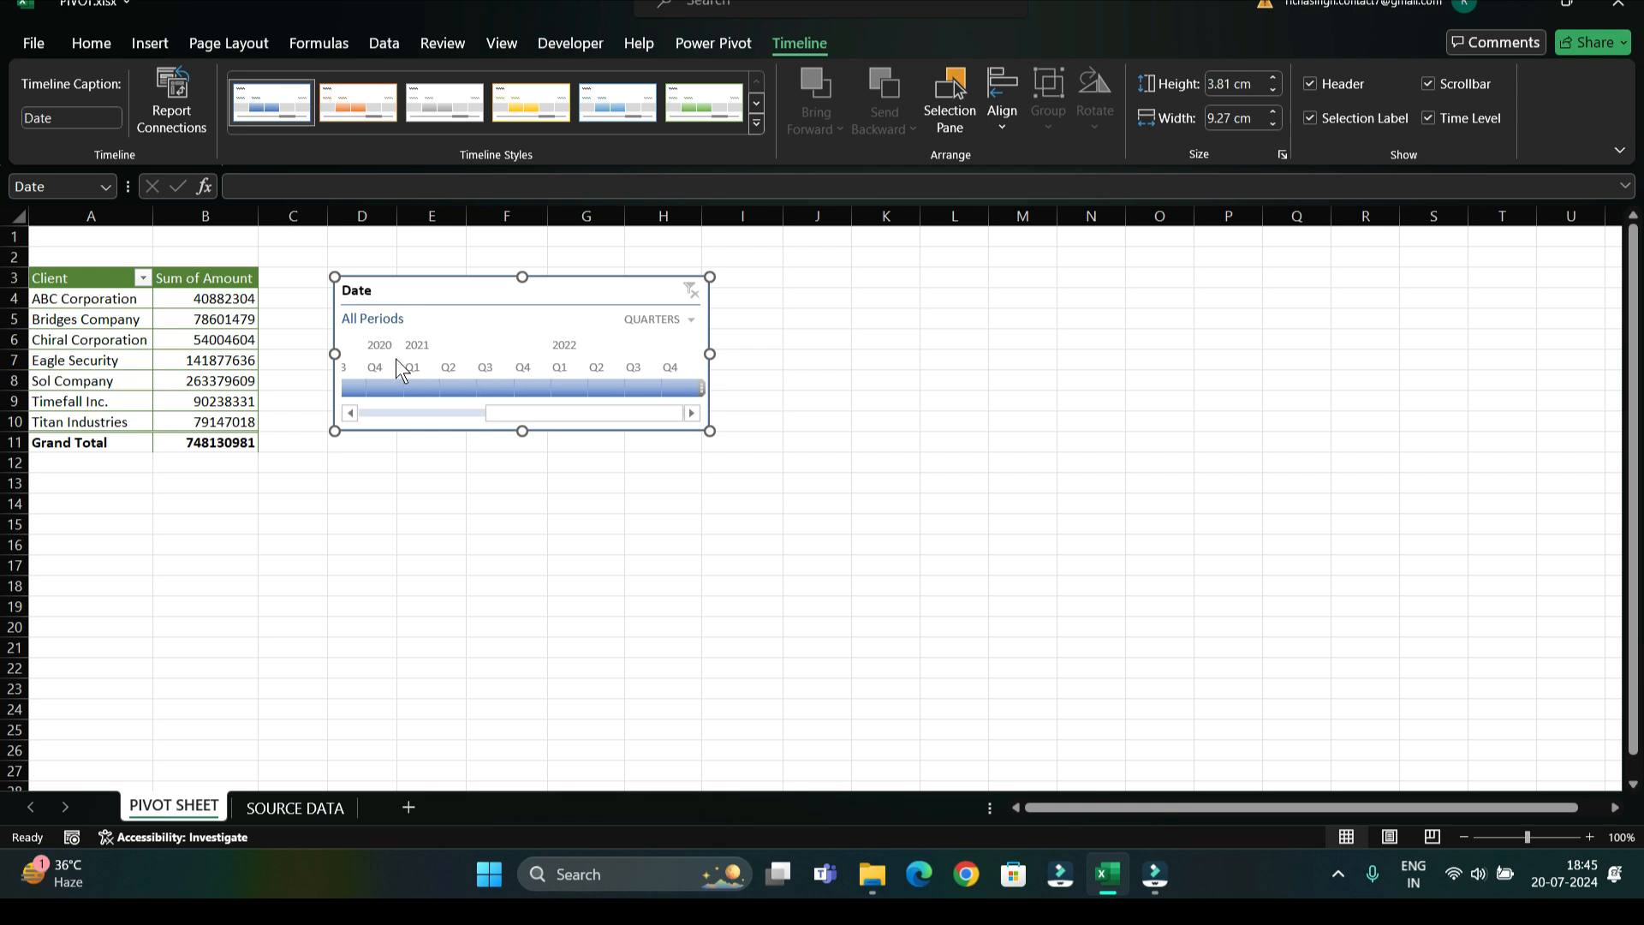
left_click(499, 387)
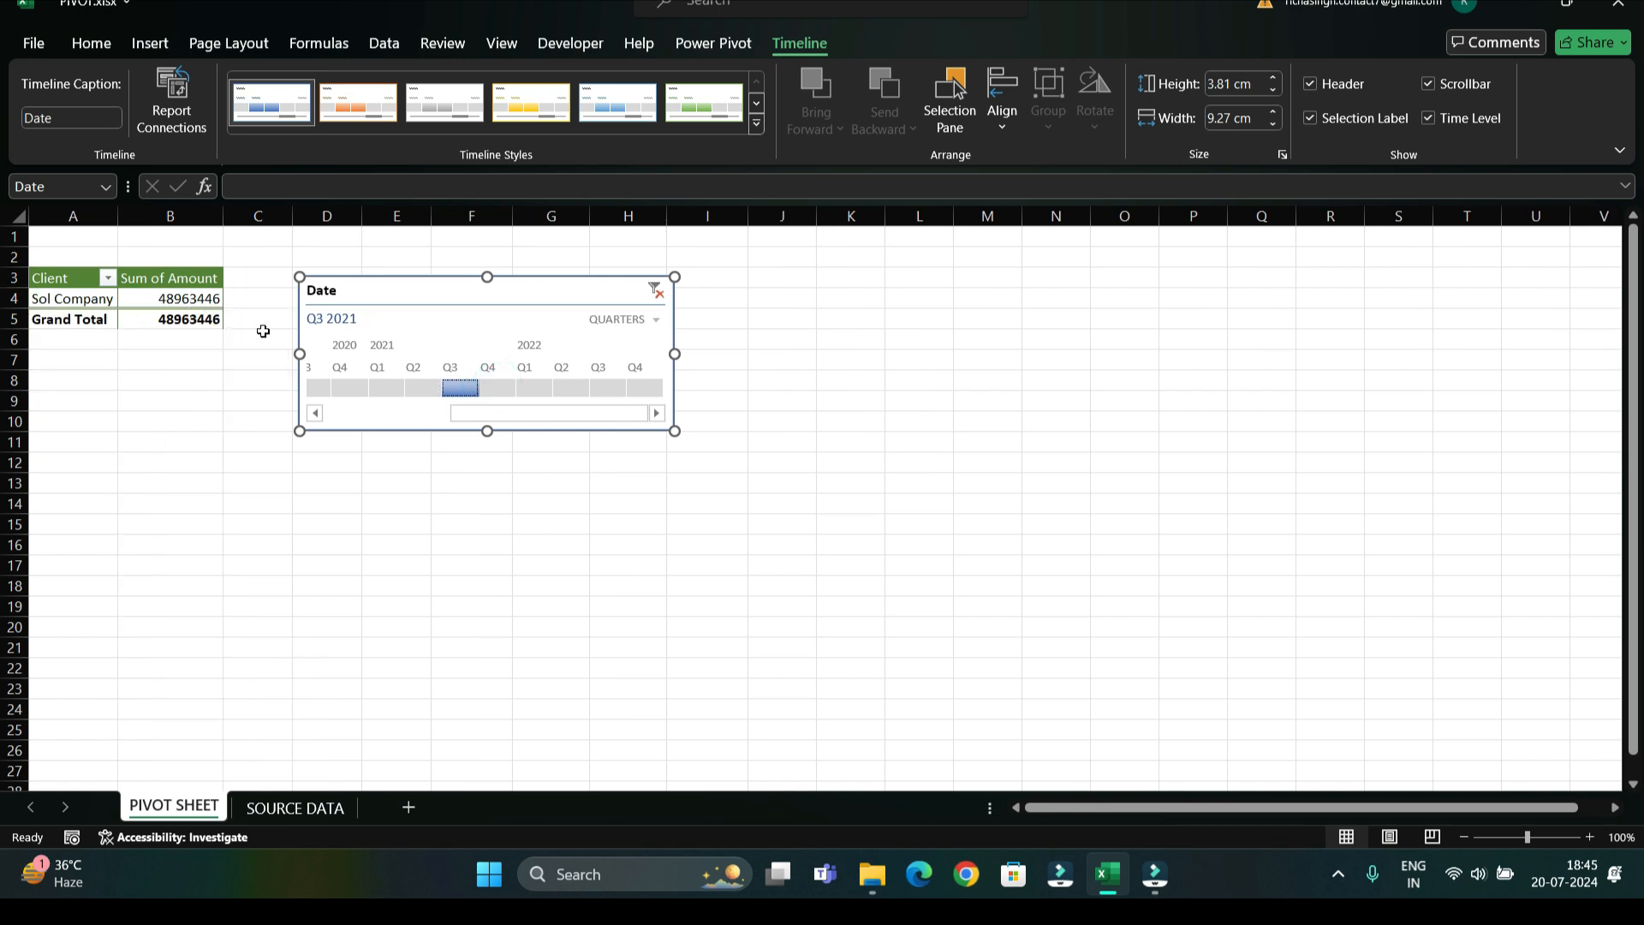
left_click(578, 388)
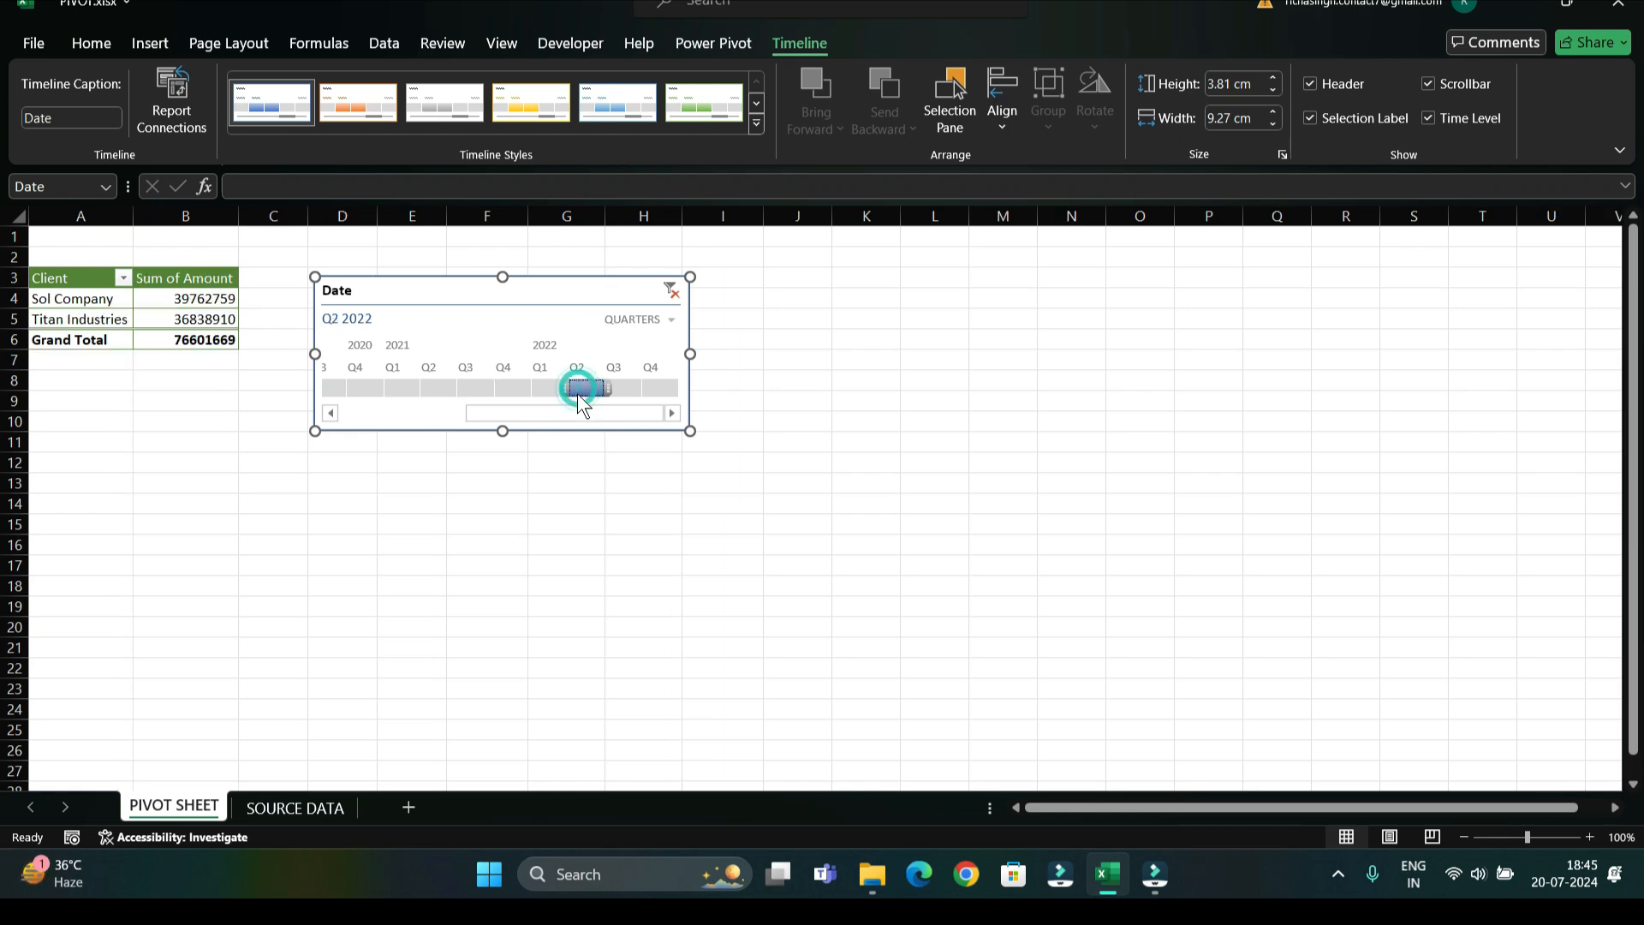
left_click_drag(518, 413, 397, 412)
left_click(409, 387)
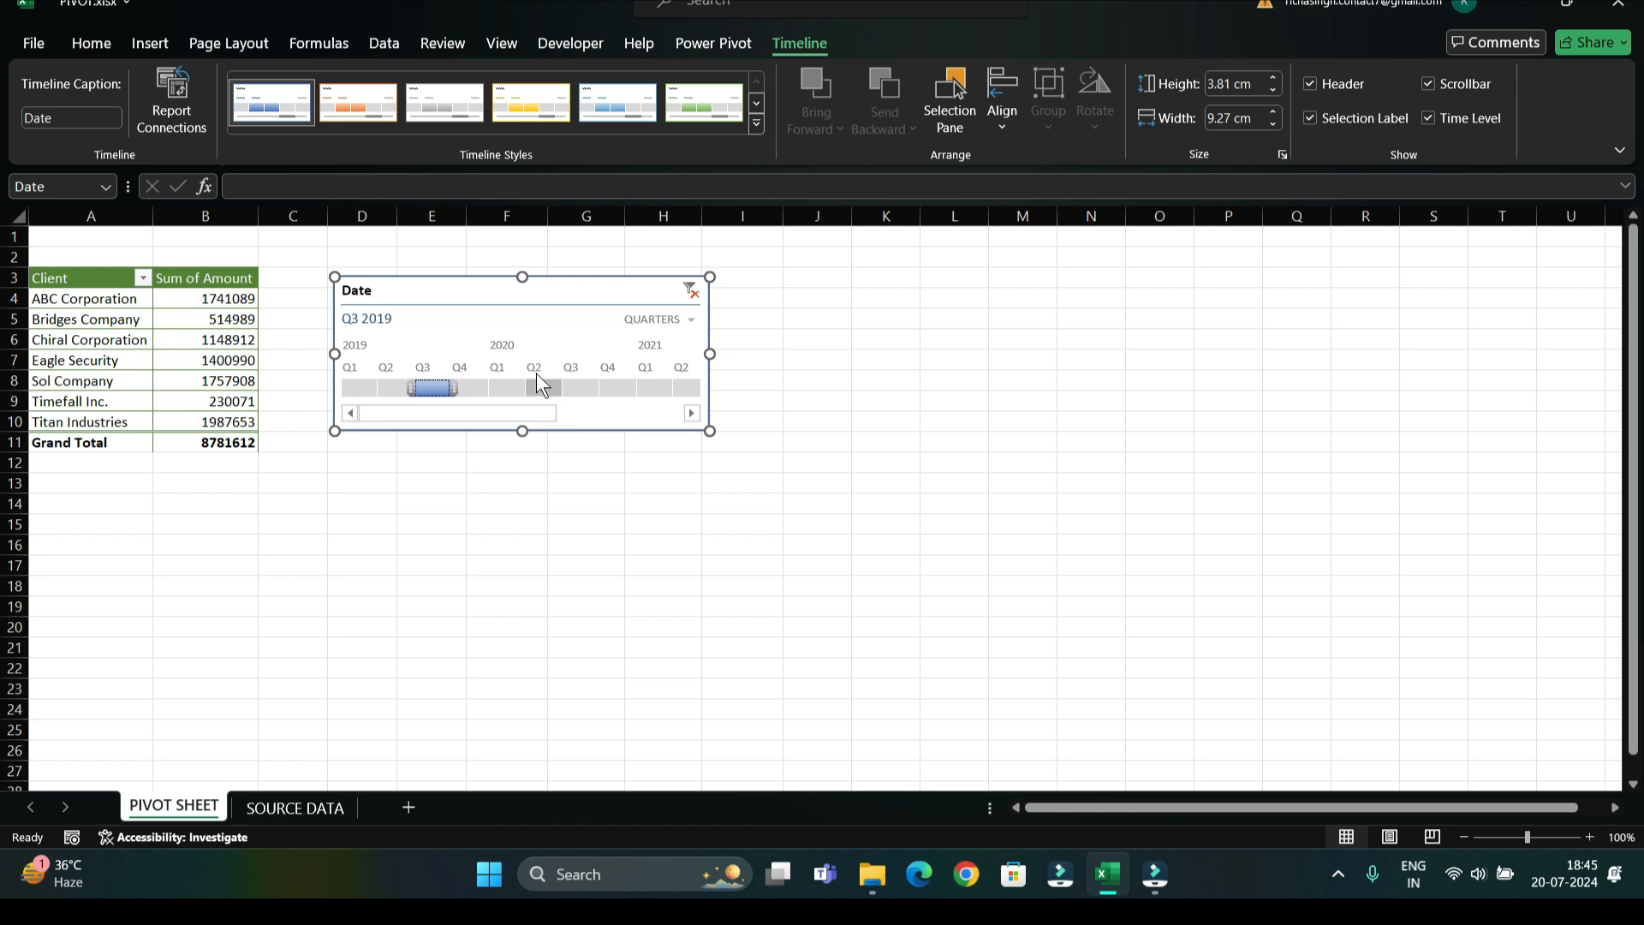
Step: Cut the Date timeline from the sheet and select a value inside the PivotTable
right_click(567, 280)
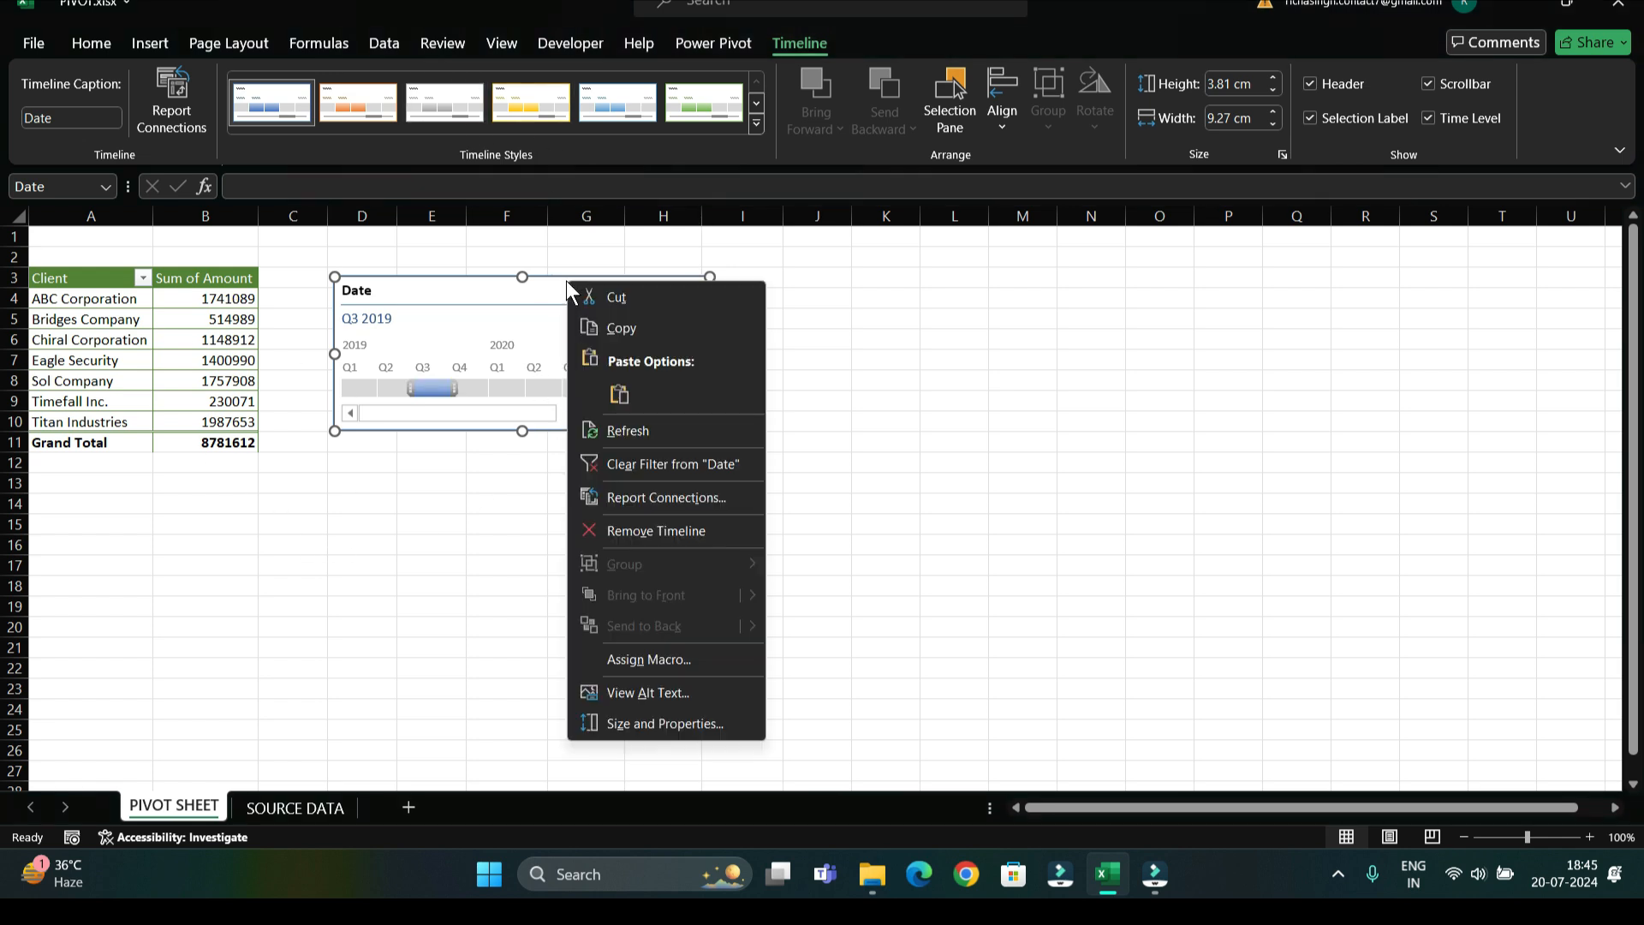
left_click(603, 291)
left_click(166, 343)
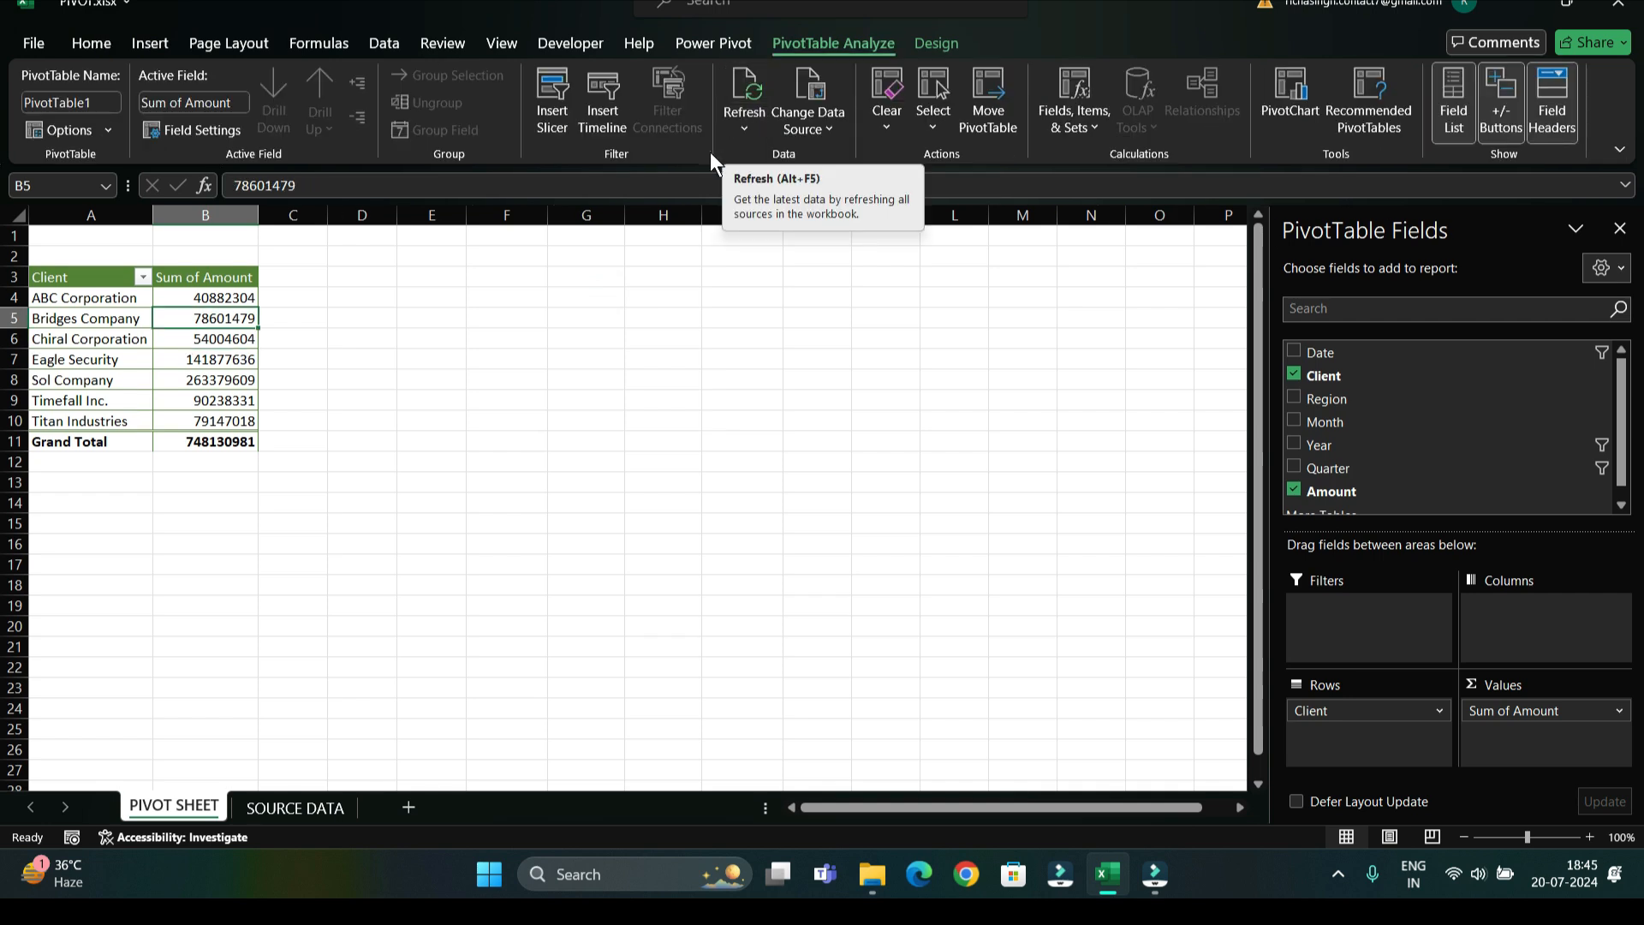
Step: Look through the dated rows on the SOURCE DATA sheet and return to PIVOT SHEET
left_click(325, 809)
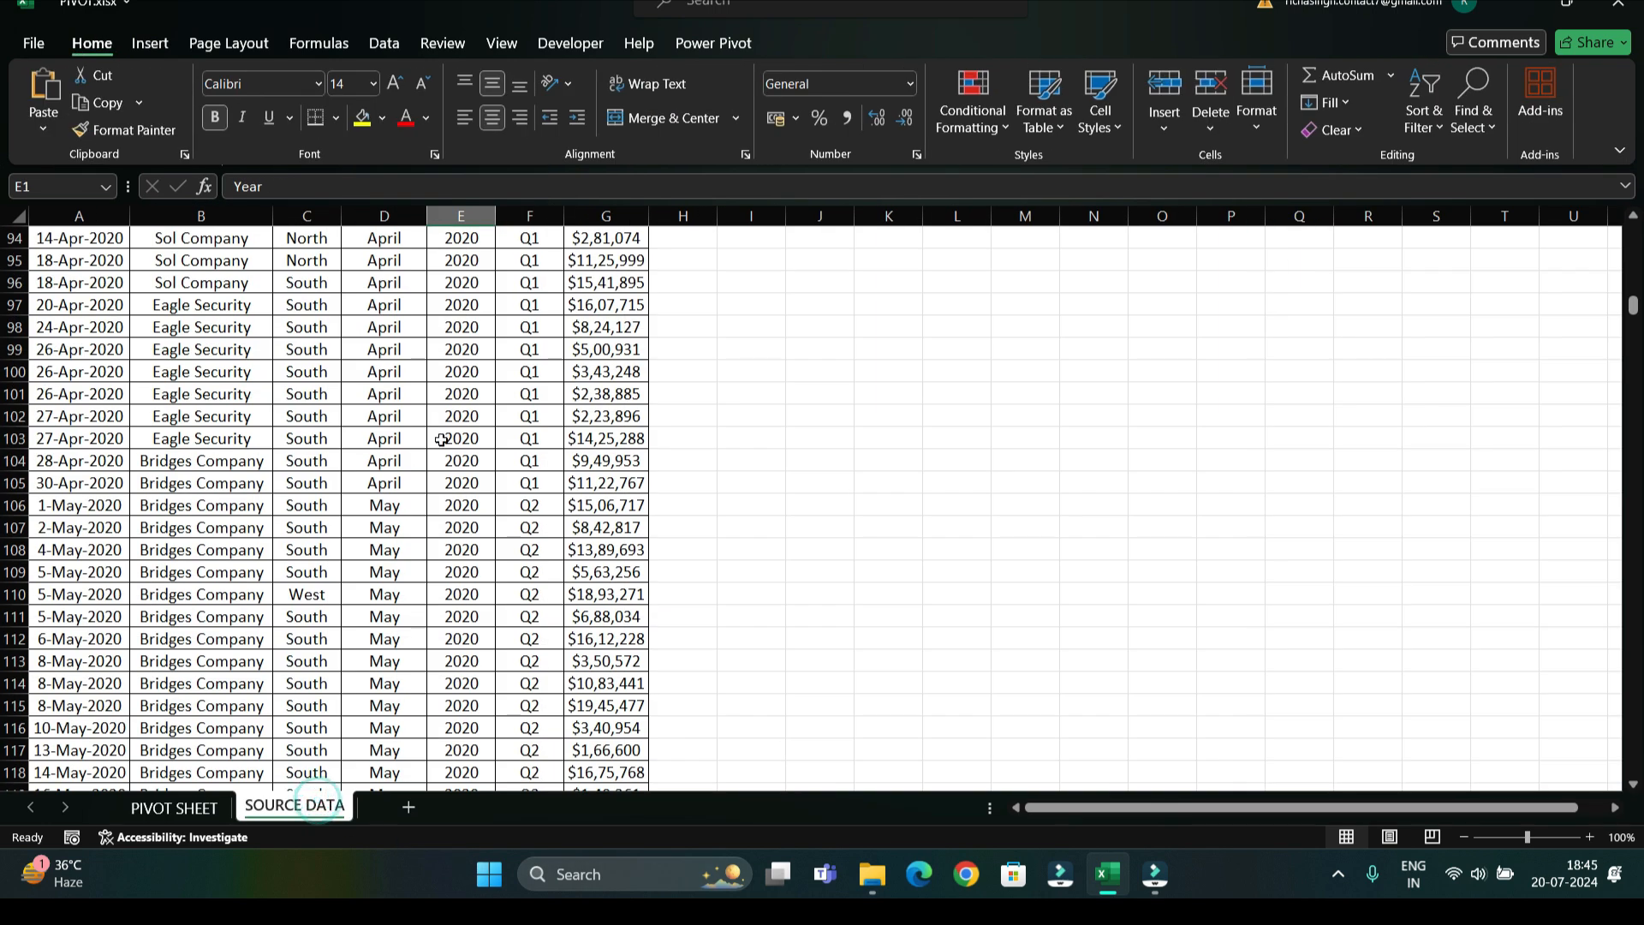
scroll(480, 506, "up", 12)
right_click(493, 505)
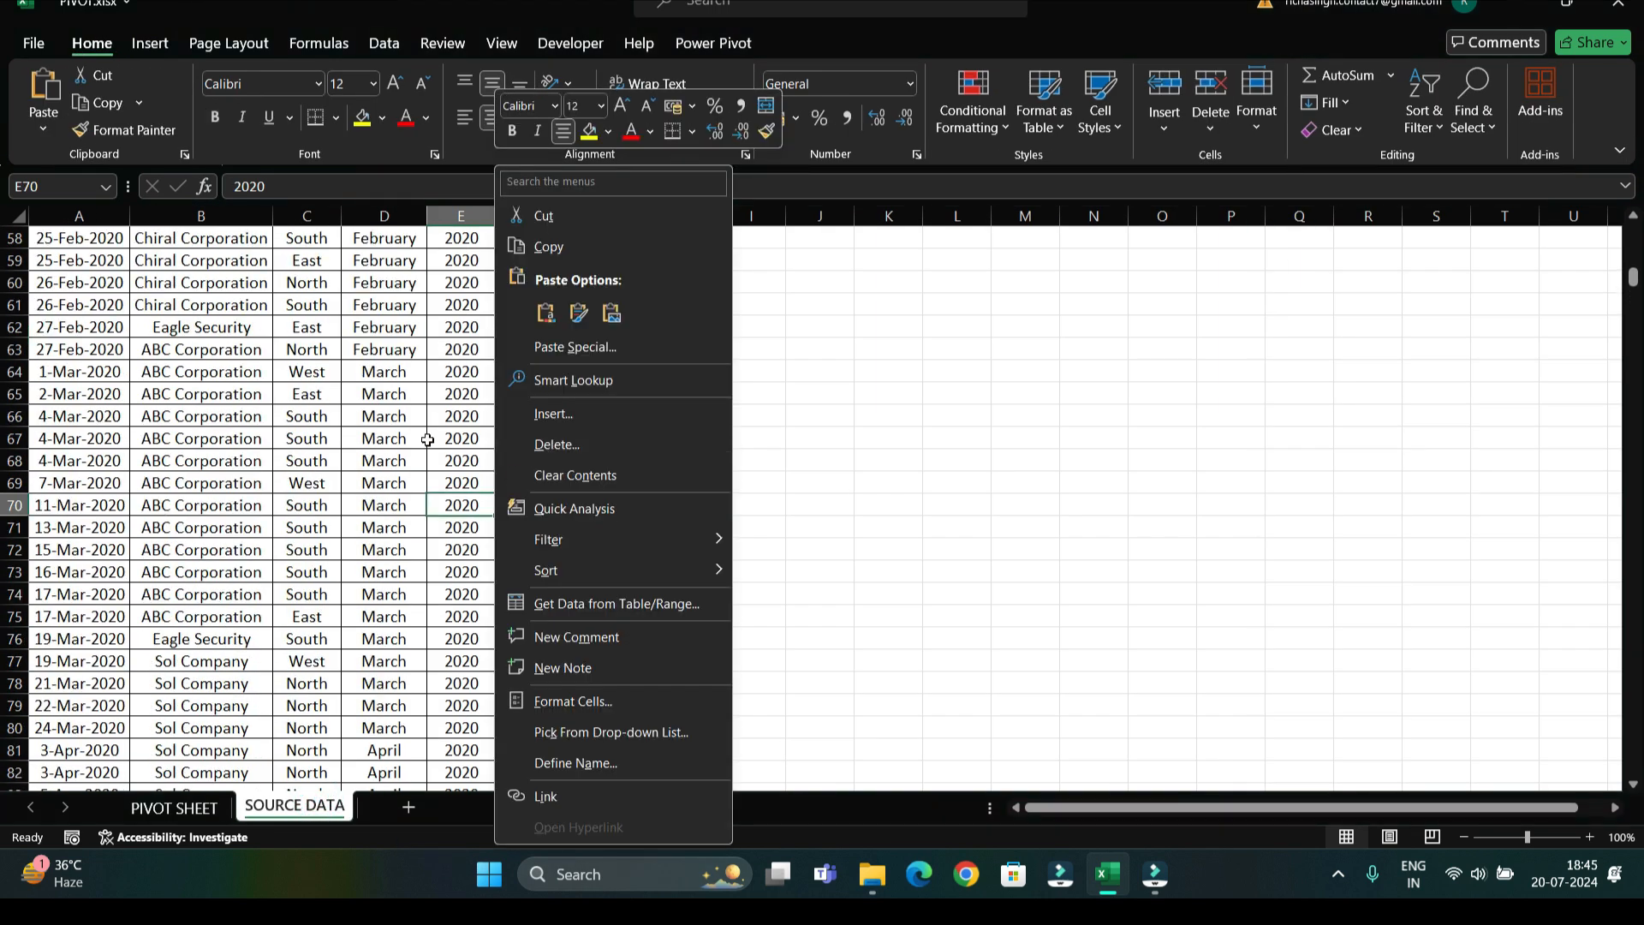
left_click(469, 370)
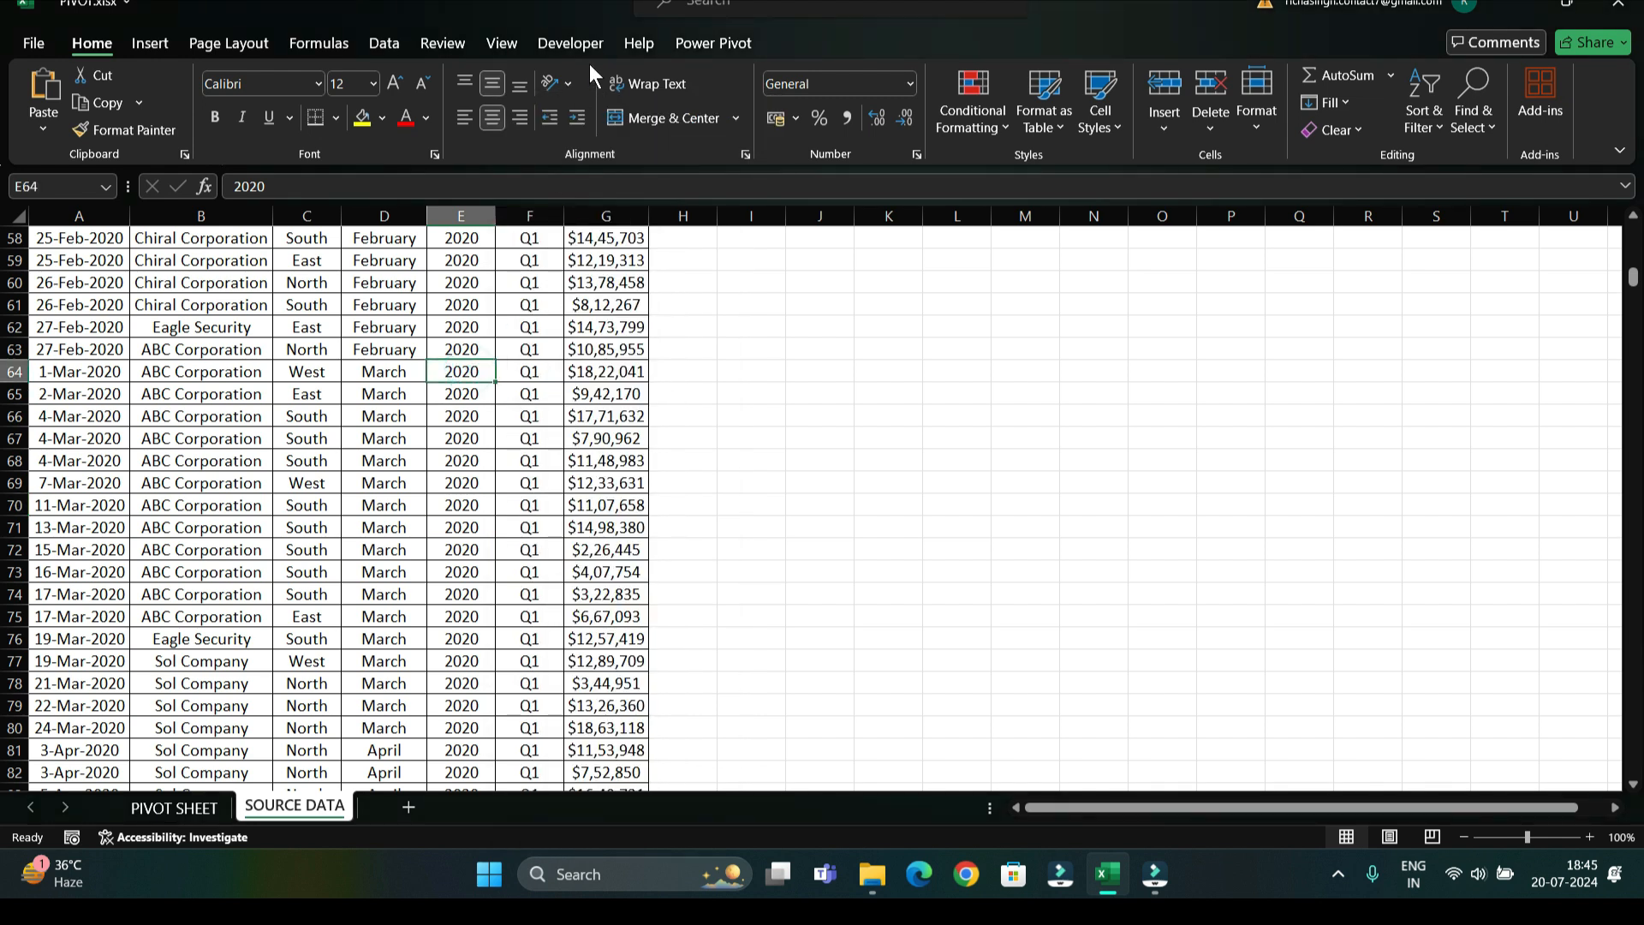
left_click(176, 807)
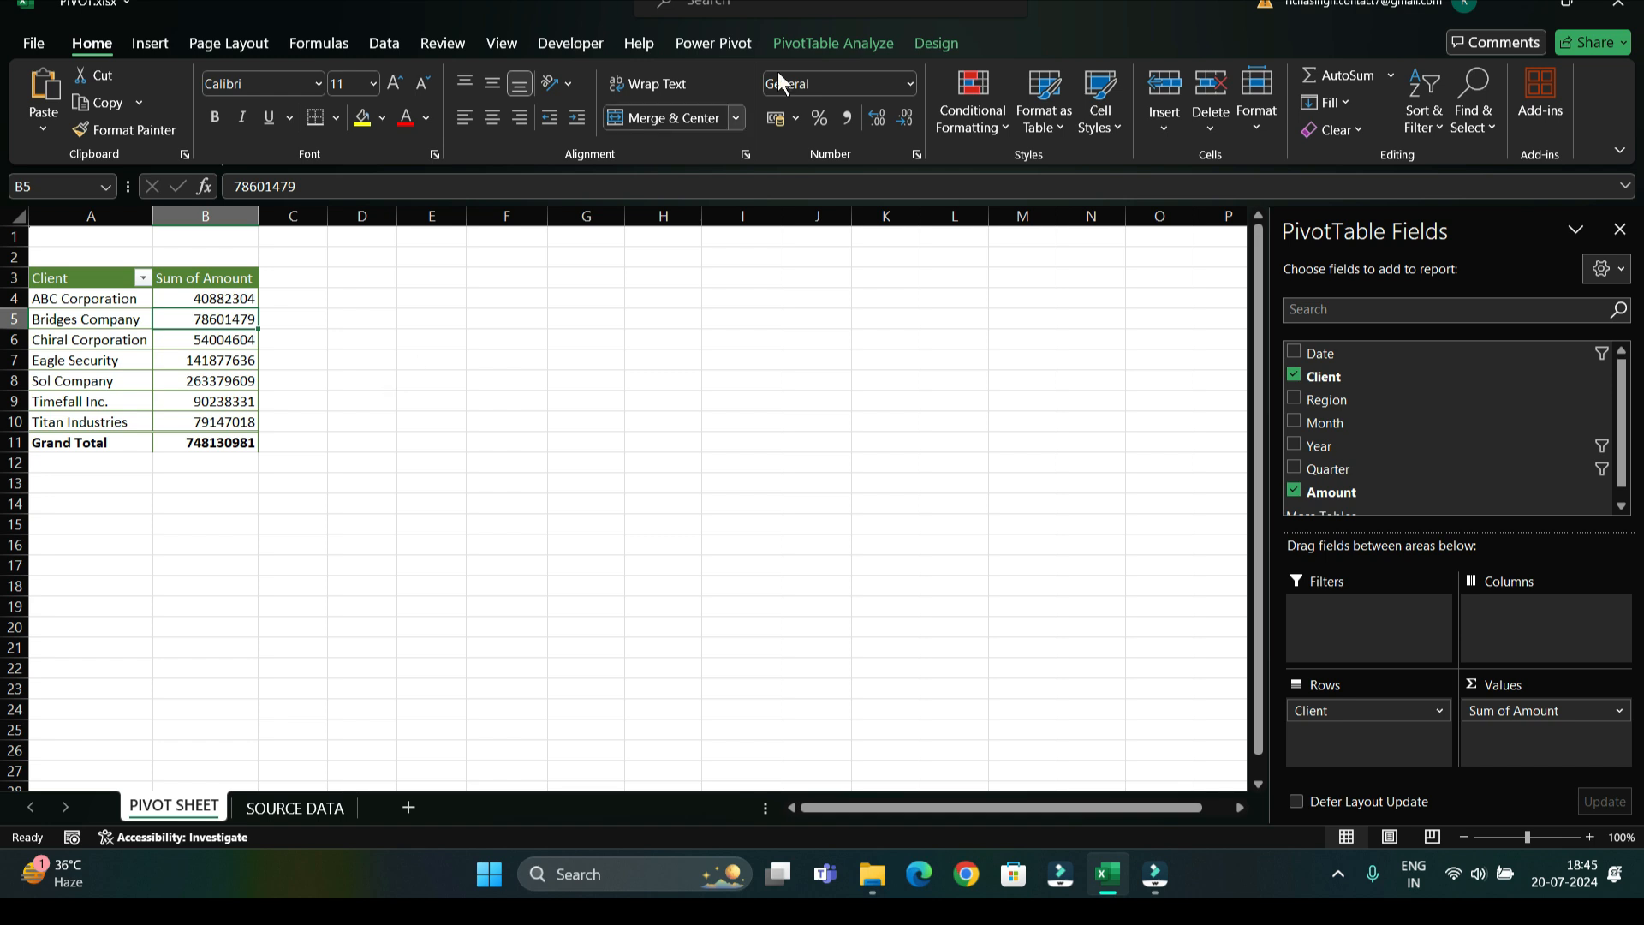
Step: Show the refresh options and the data source options for the client PivotTable
left_click(714, 43)
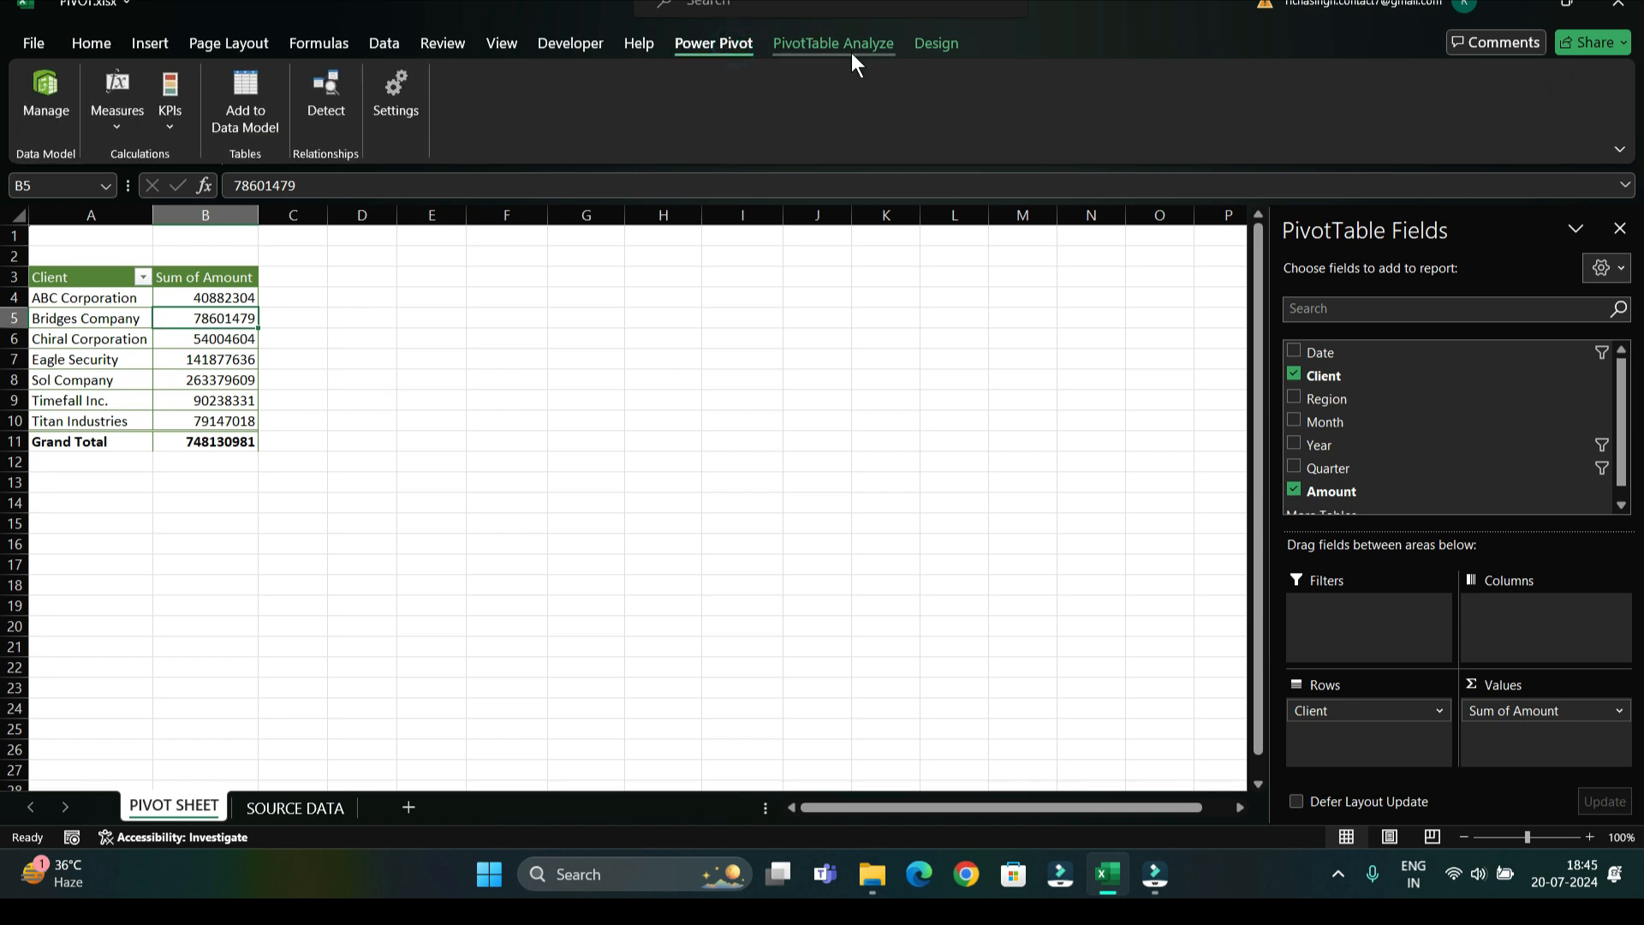
left_click(160, 340)
left_click(809, 45)
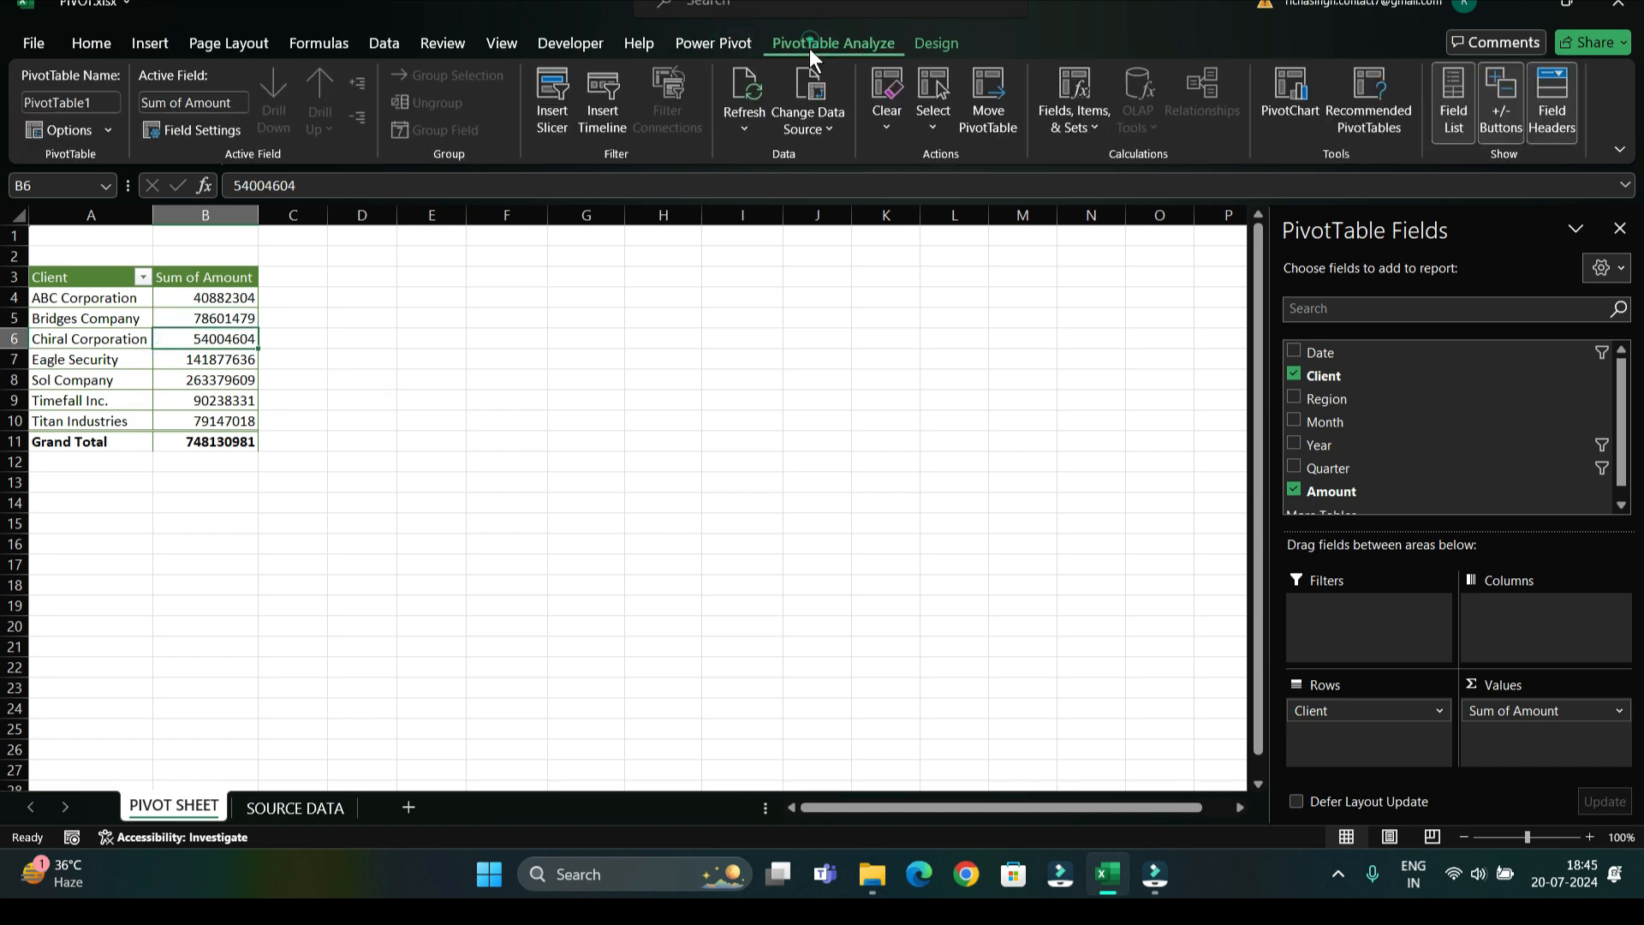
left_click(752, 128)
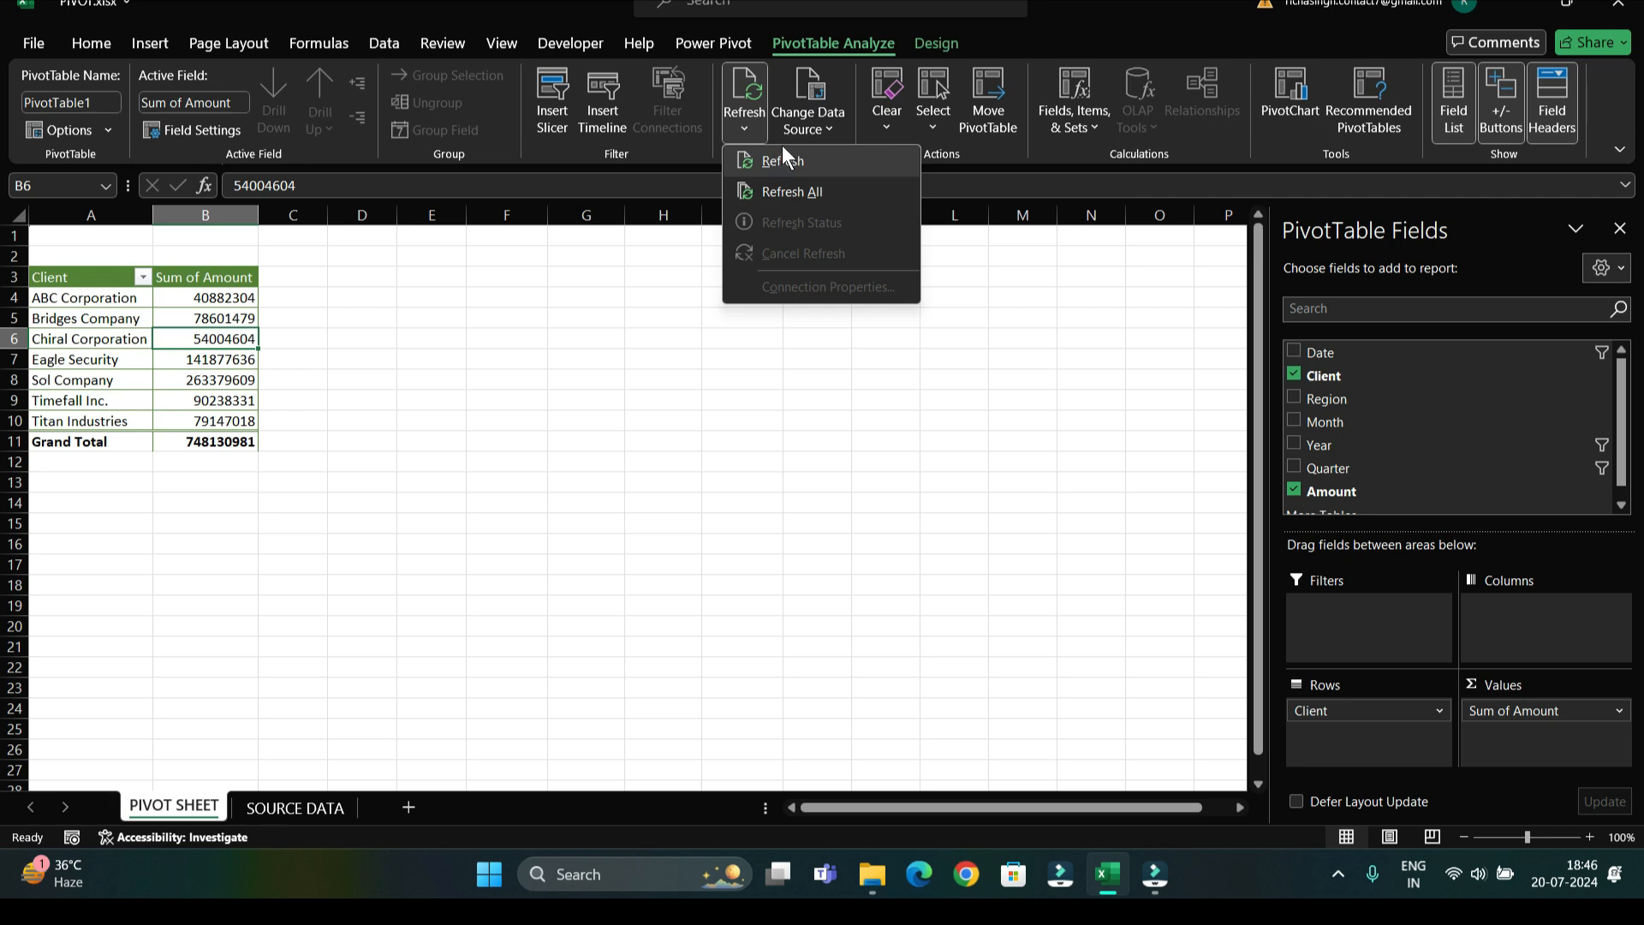
left_click(820, 130)
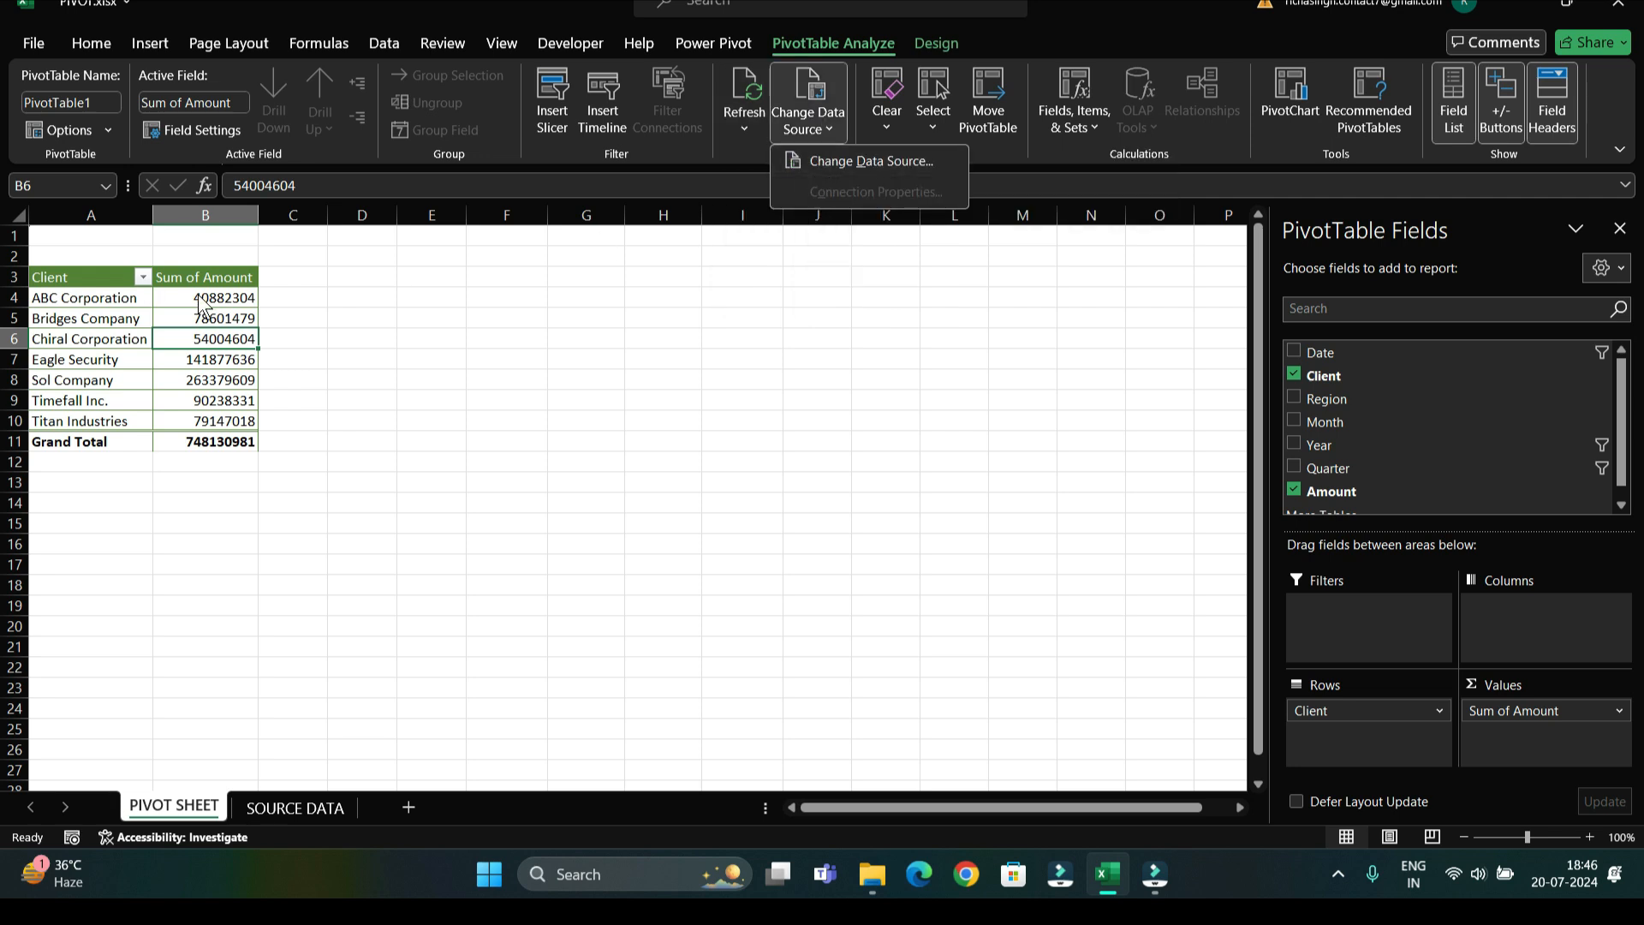
Step: Check the SOURCE DATA sheet, return to PIVOT SHEET and view the Change Data Source command without applying it
left_click(327, 811)
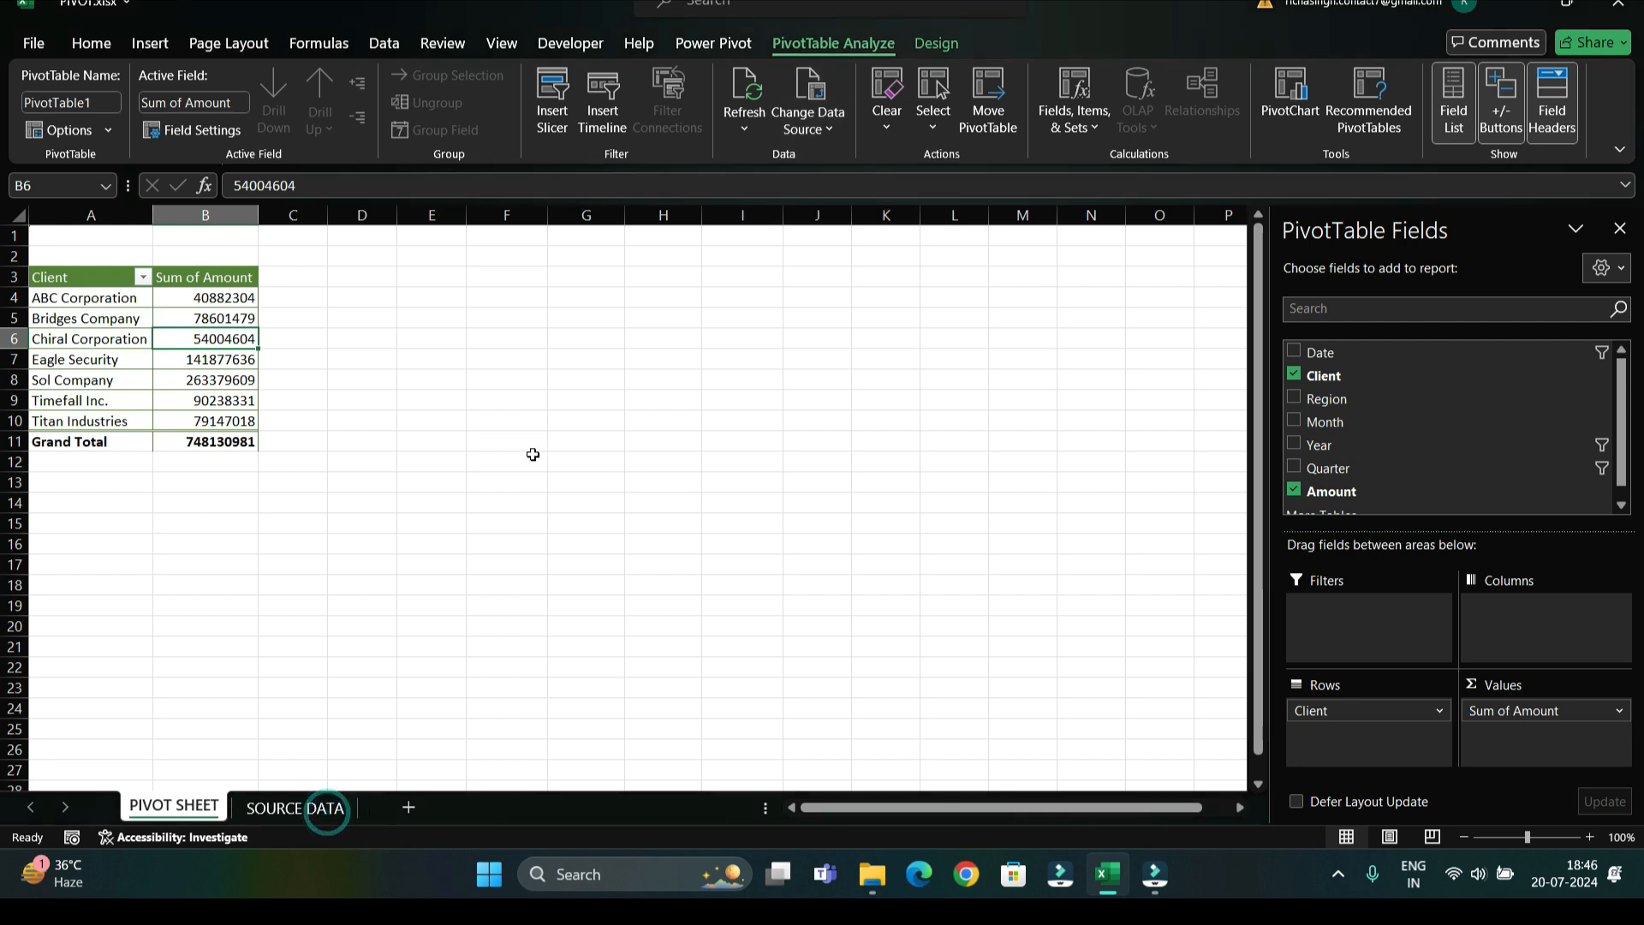
left_click(280, 812)
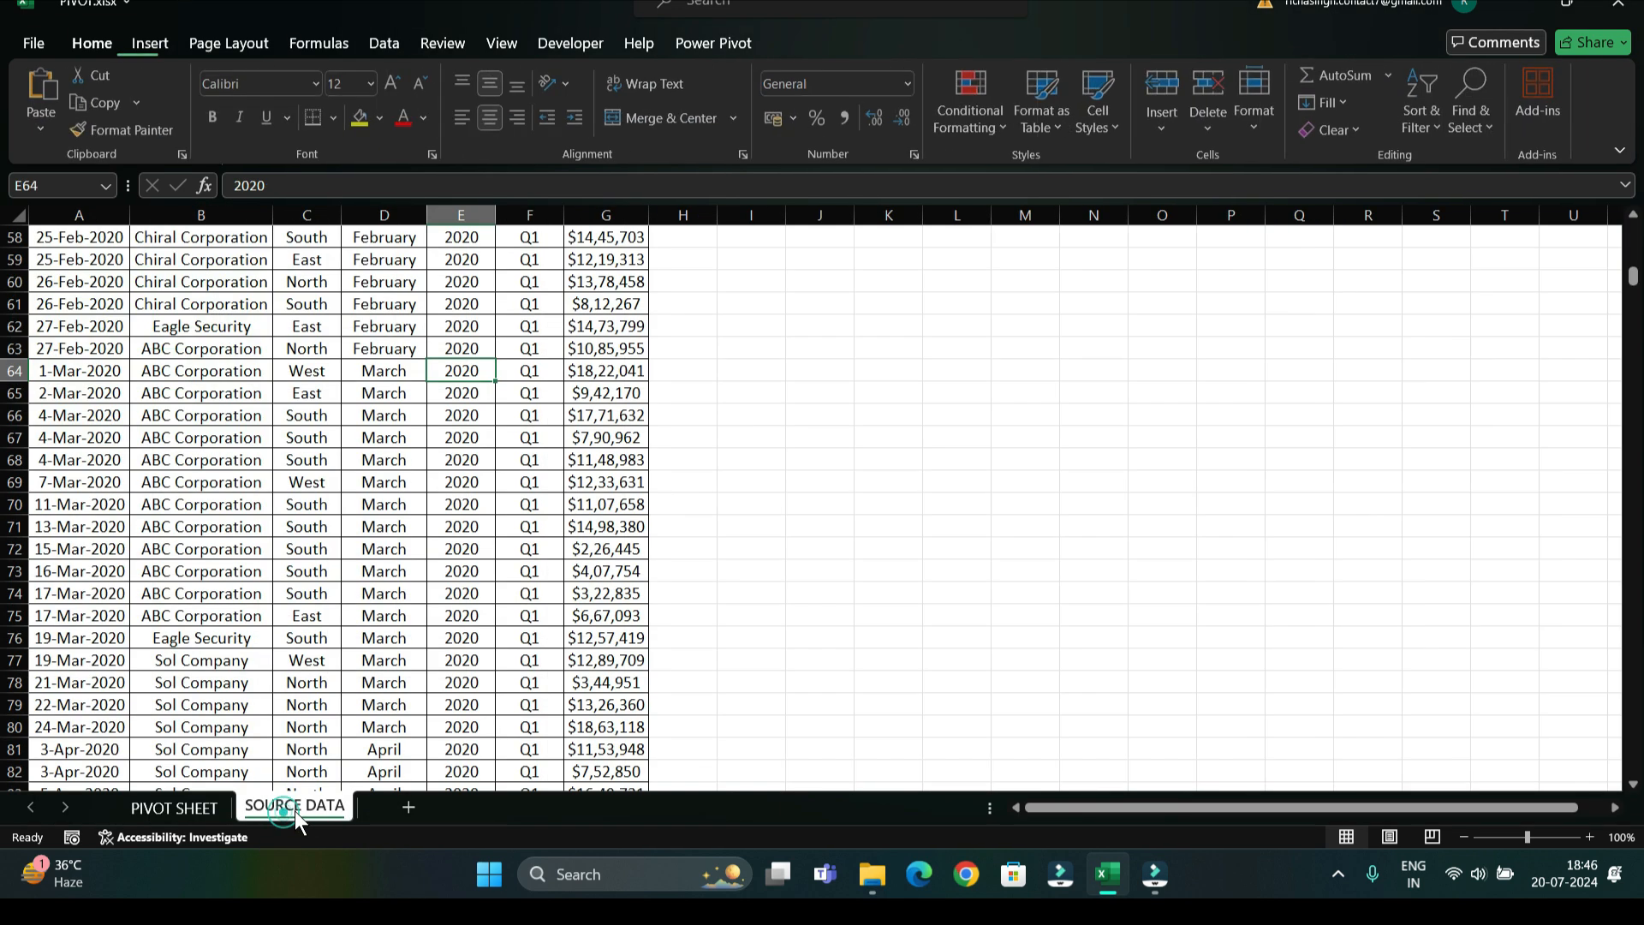
left_click(174, 812)
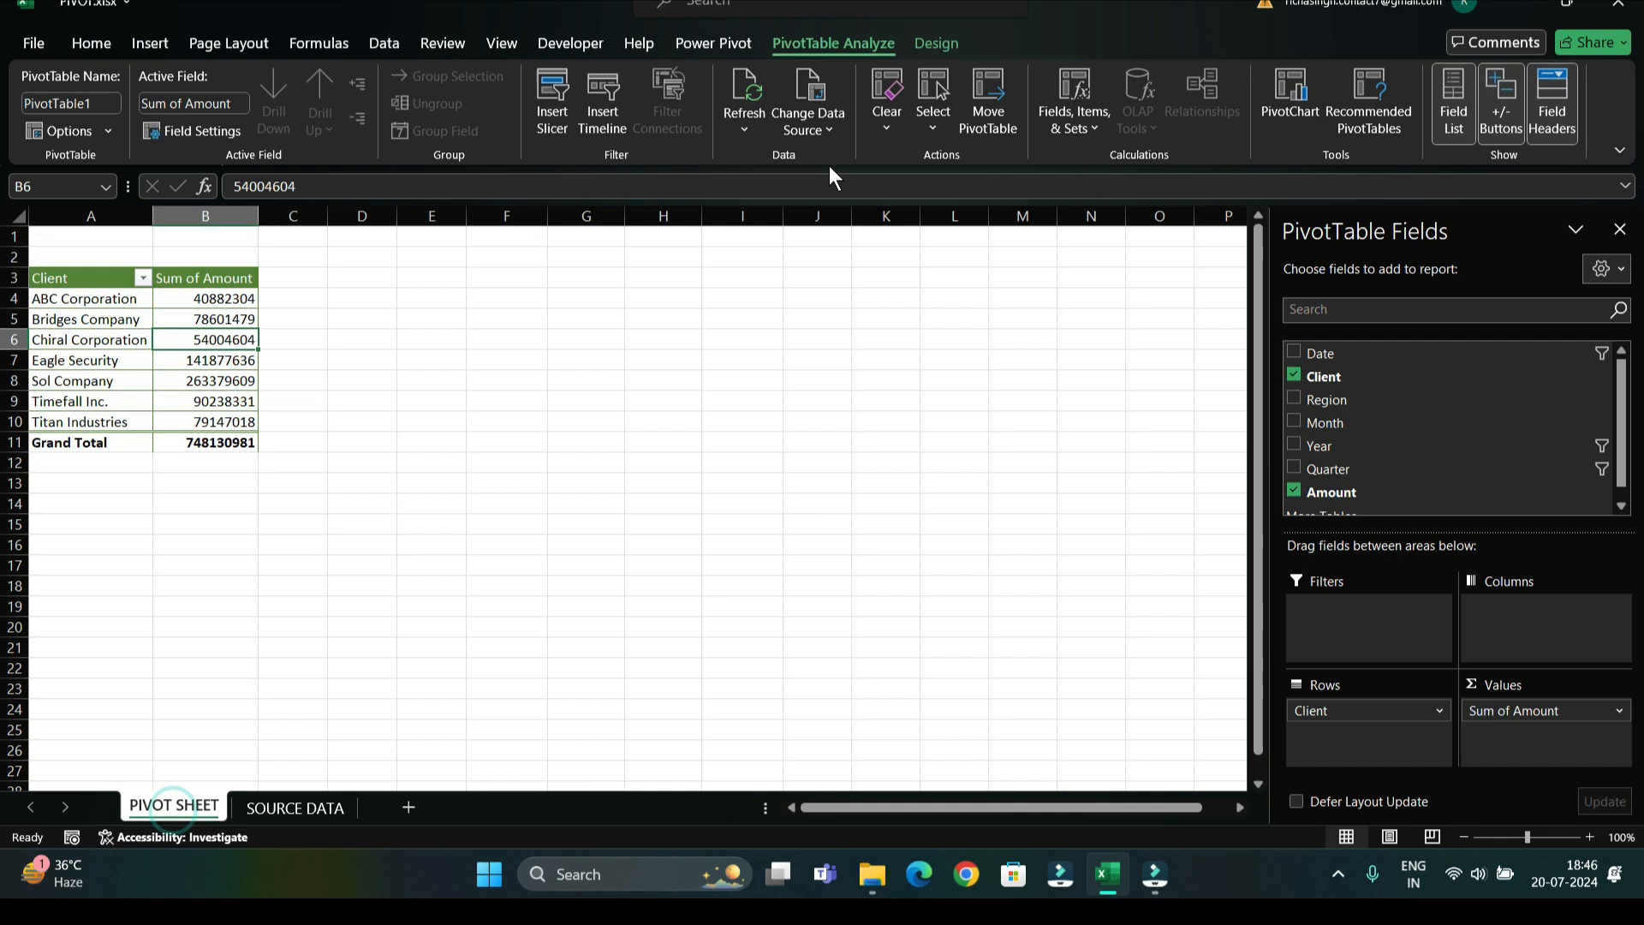
left_click(821, 116)
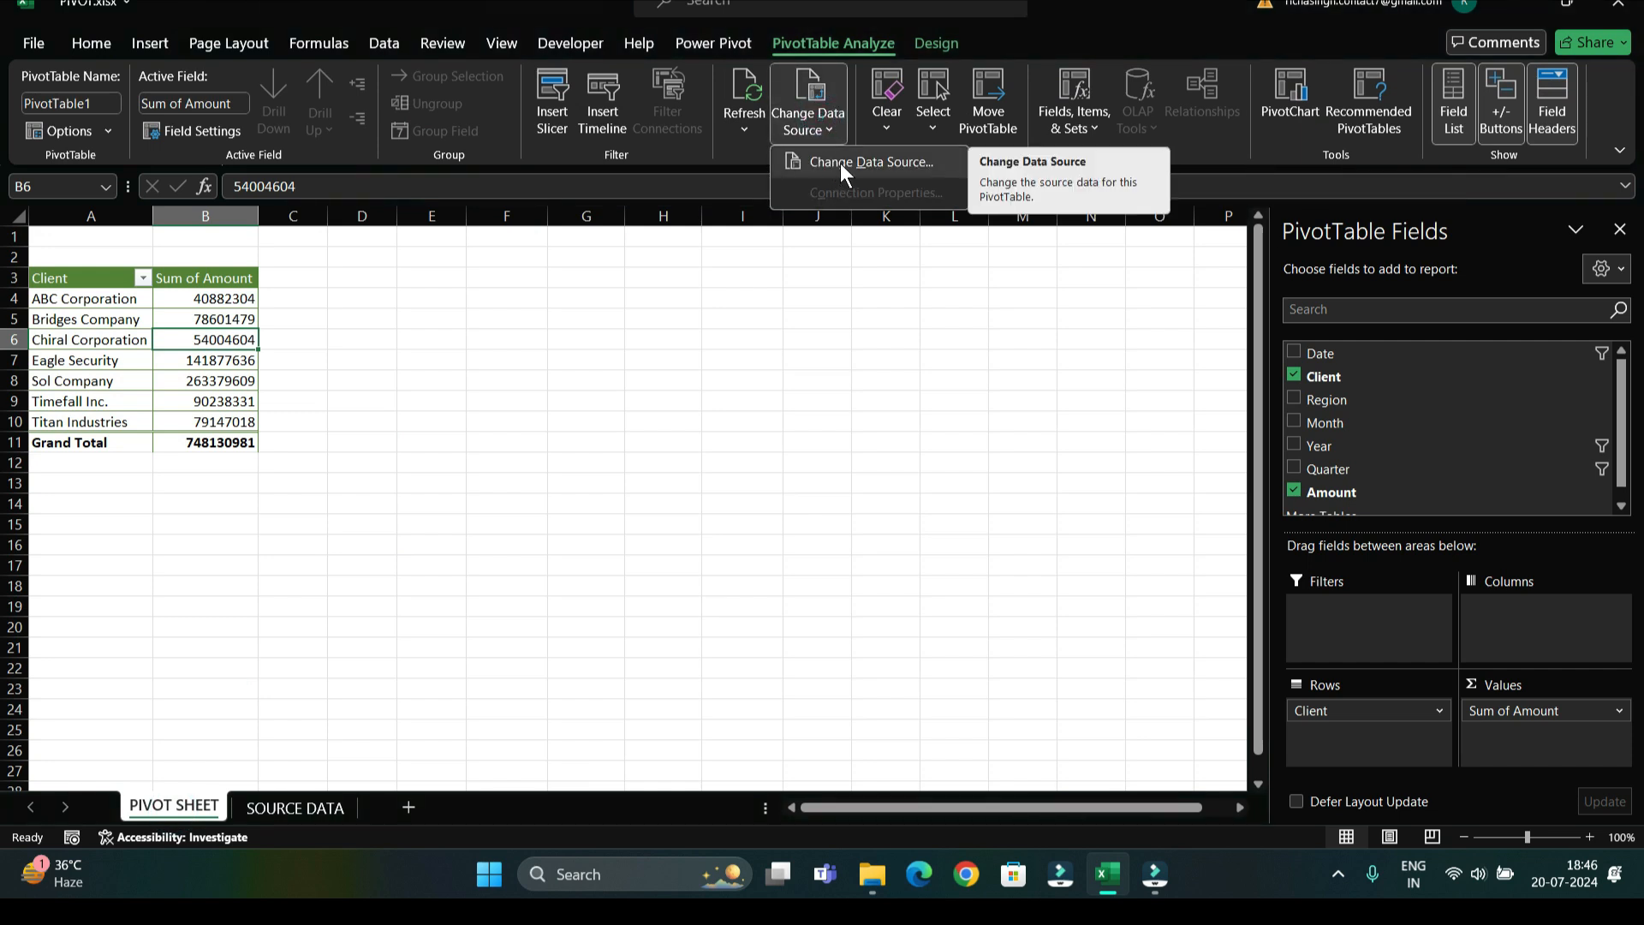
left_click(152, 315)
Step: Clear all fields and filters from the PivotTable and undo the clearing
left_click(886, 120)
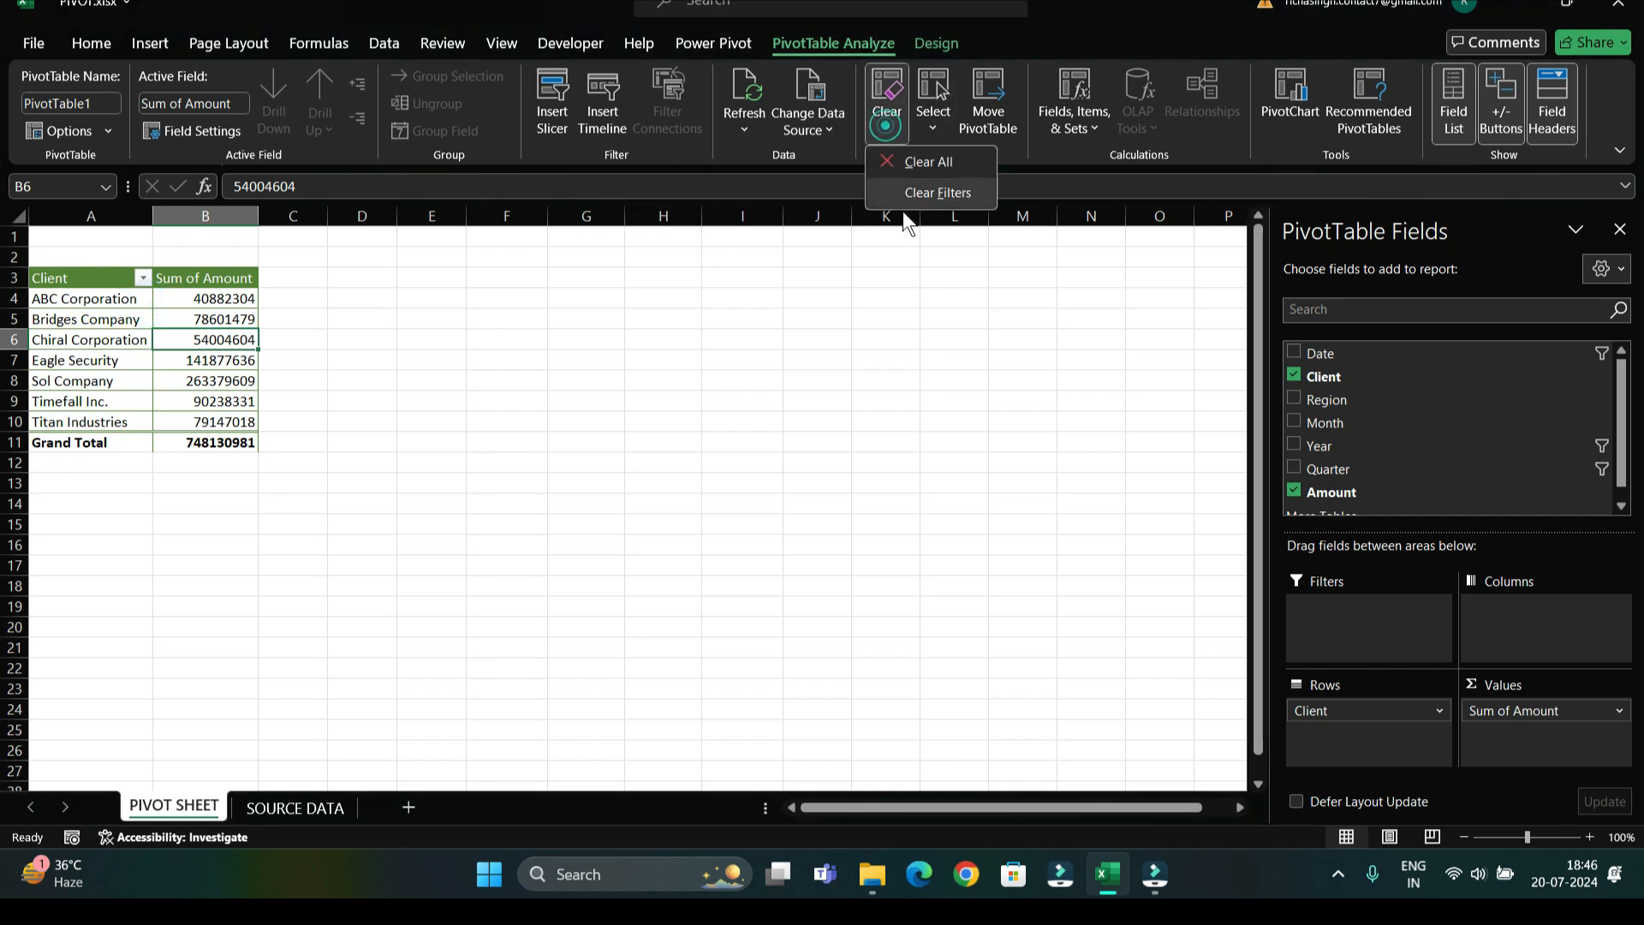
left_click(921, 165)
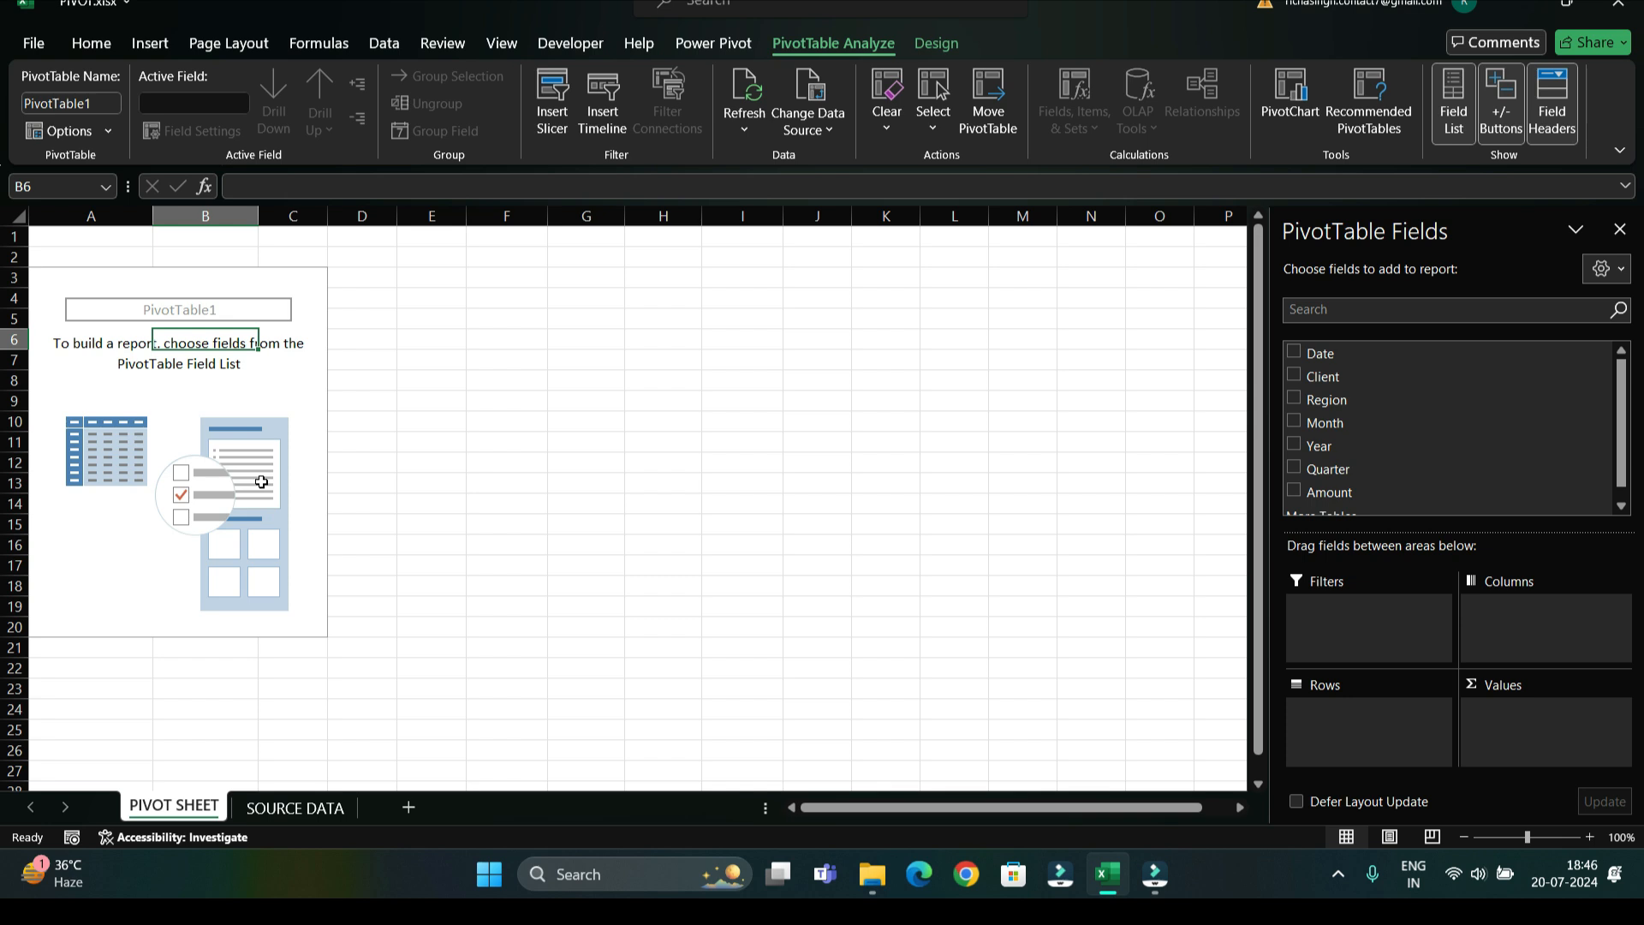
key("ctrl+z")
Step: Move the entire PivotTable to a new worksheet and fit the Client column to its contents
left_click(933, 116)
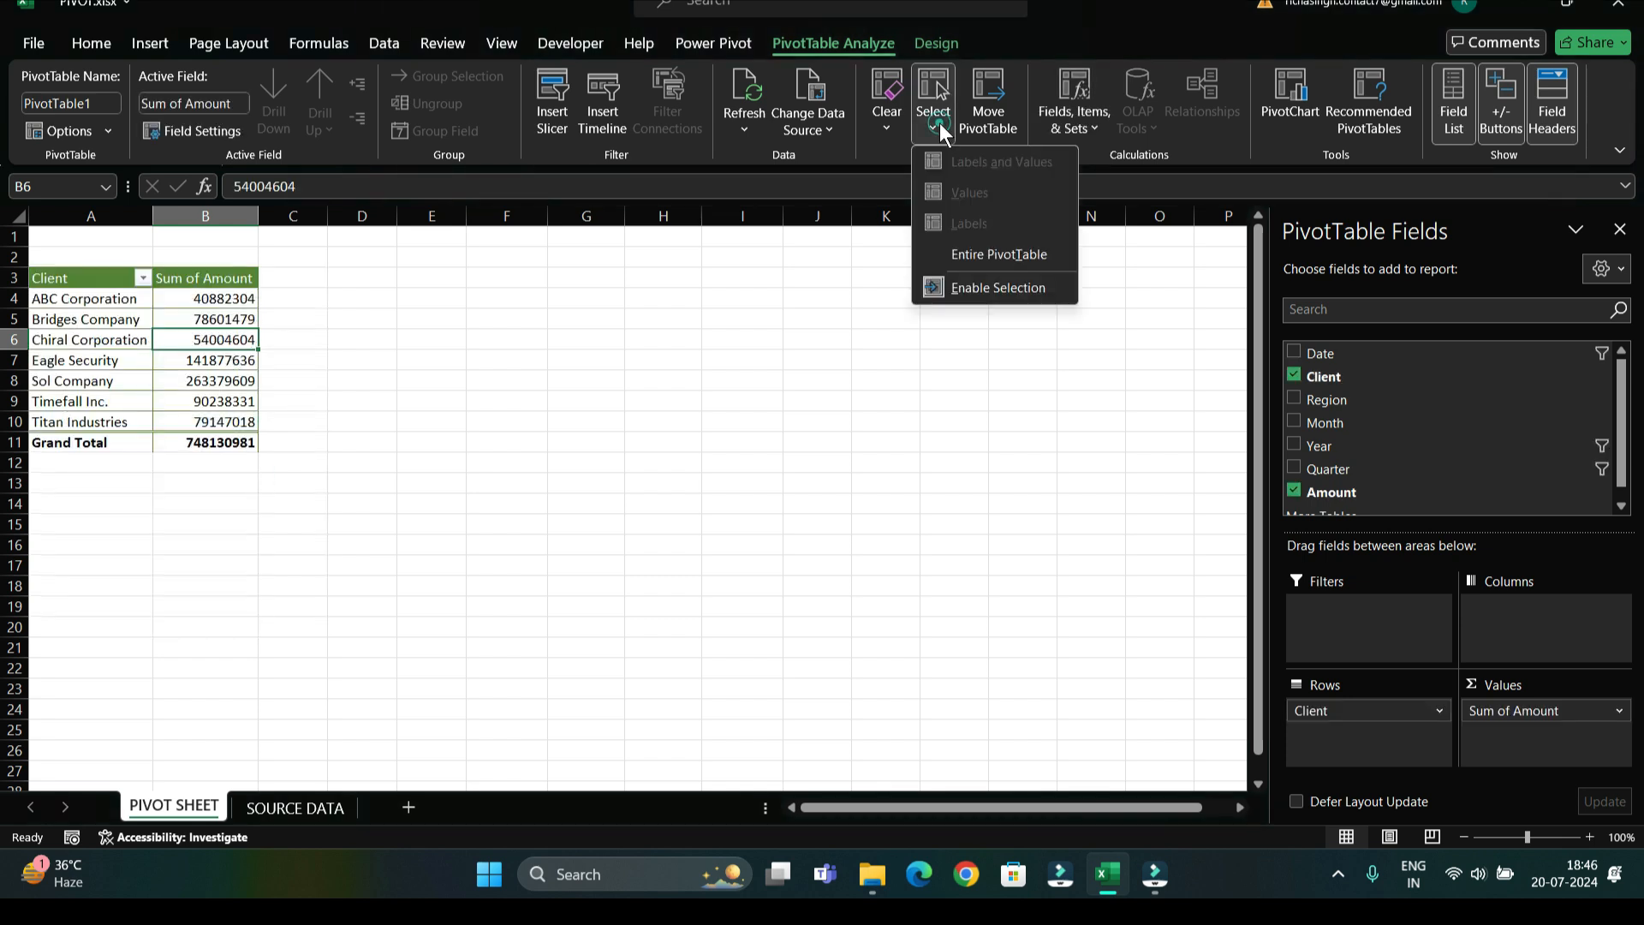
left_click(989, 261)
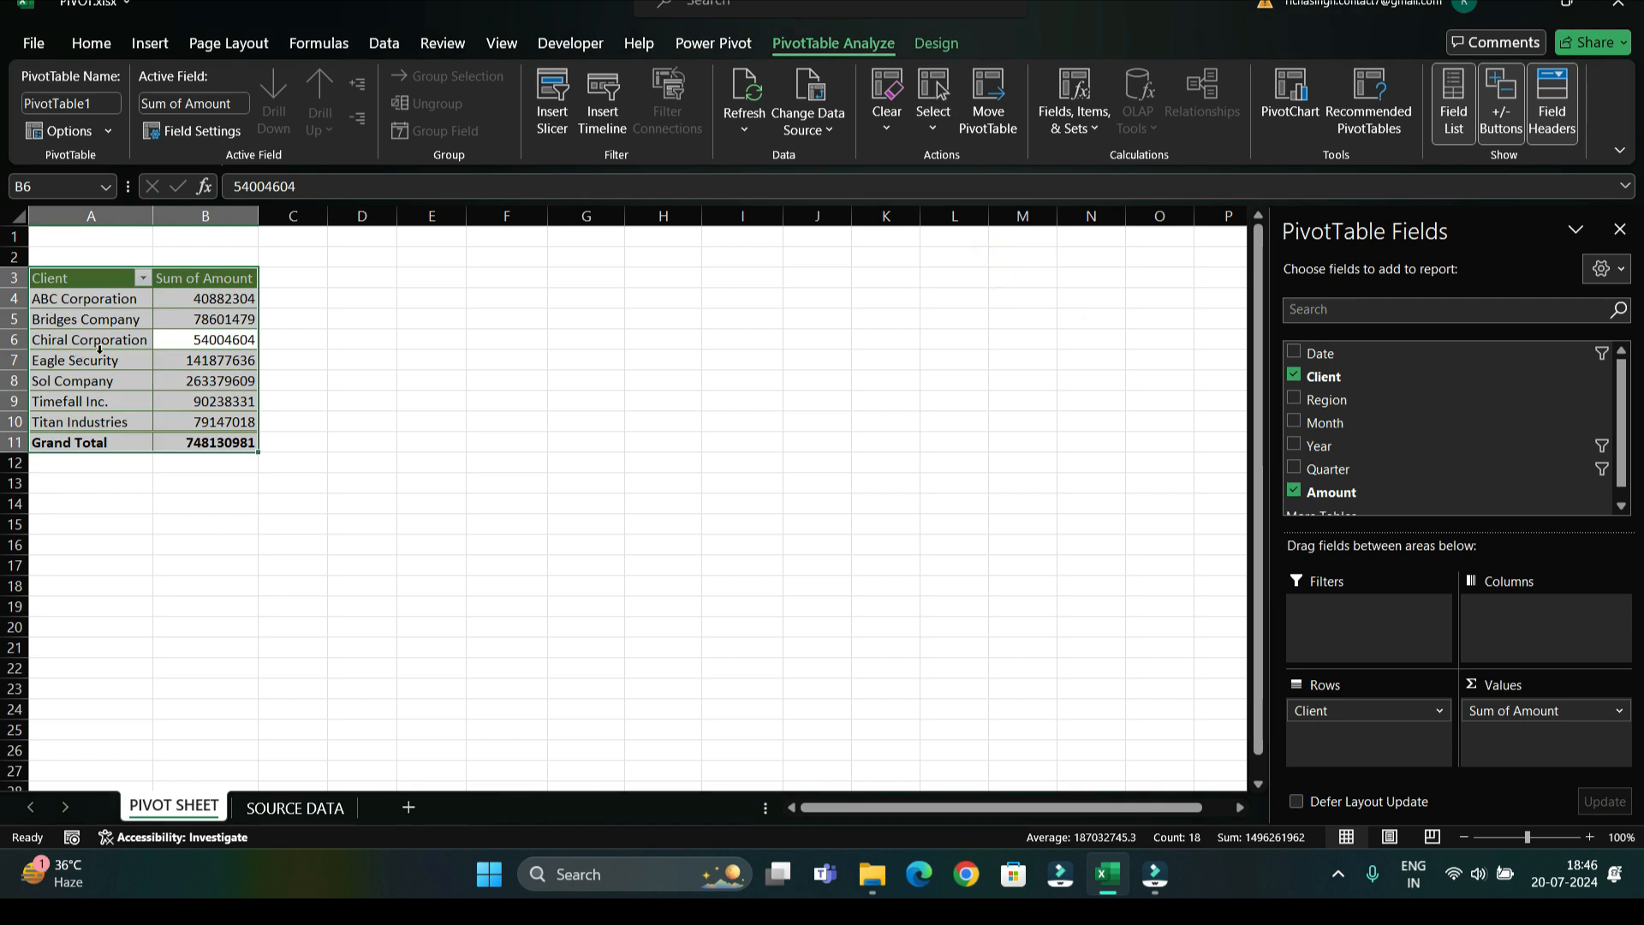
left_click(998, 131)
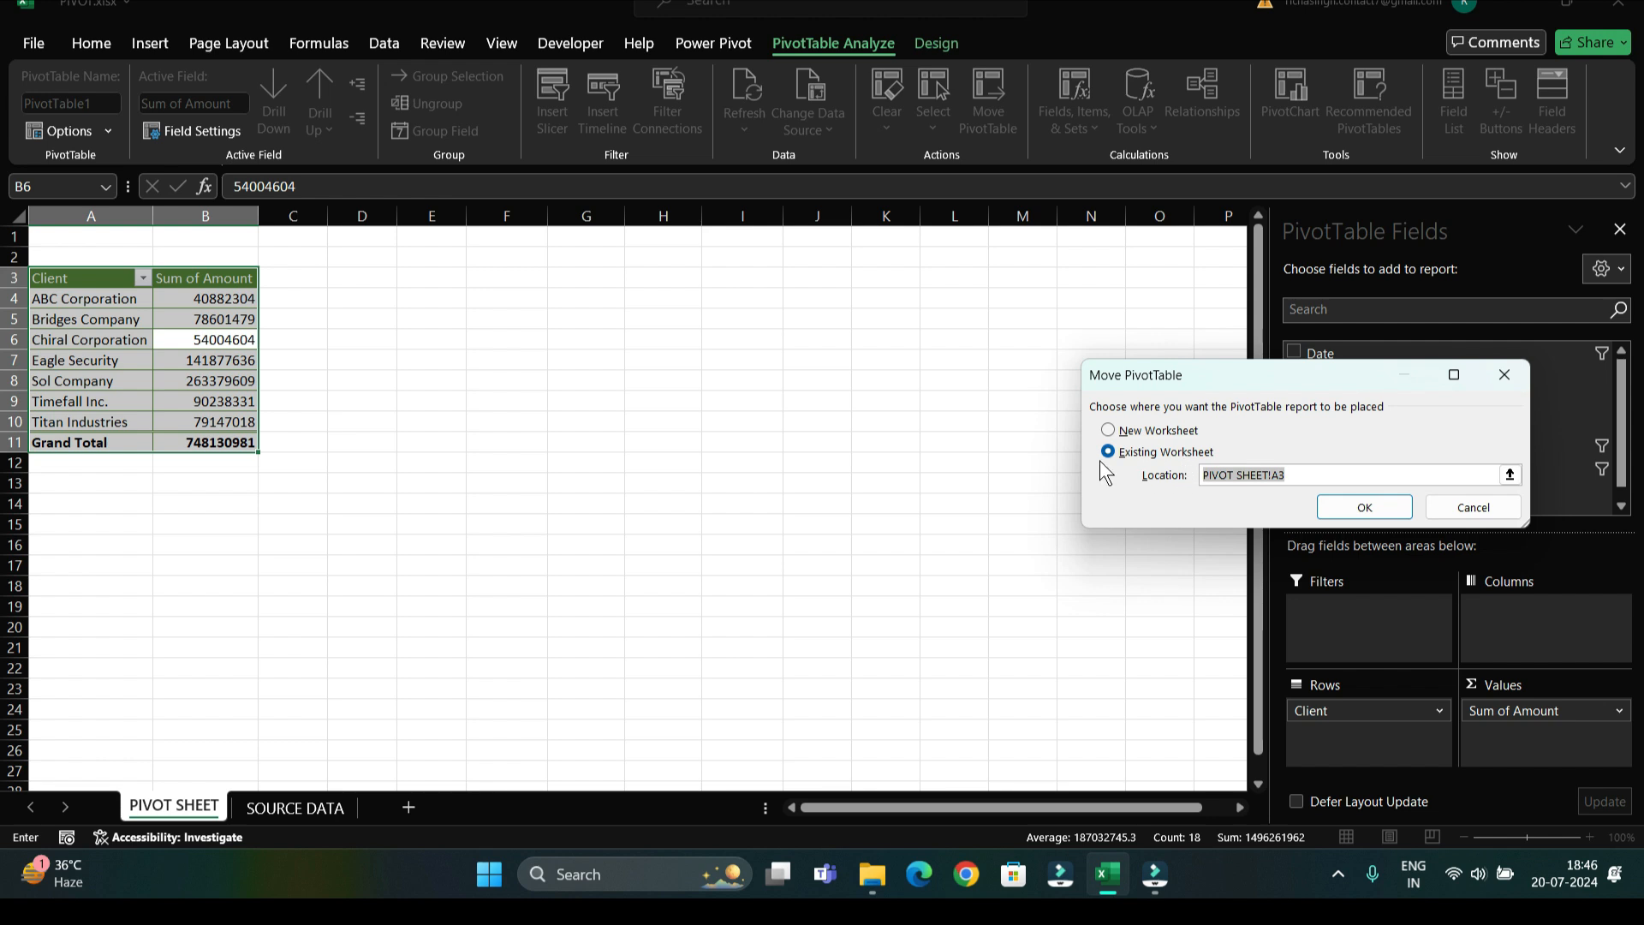
left_click(1108, 429)
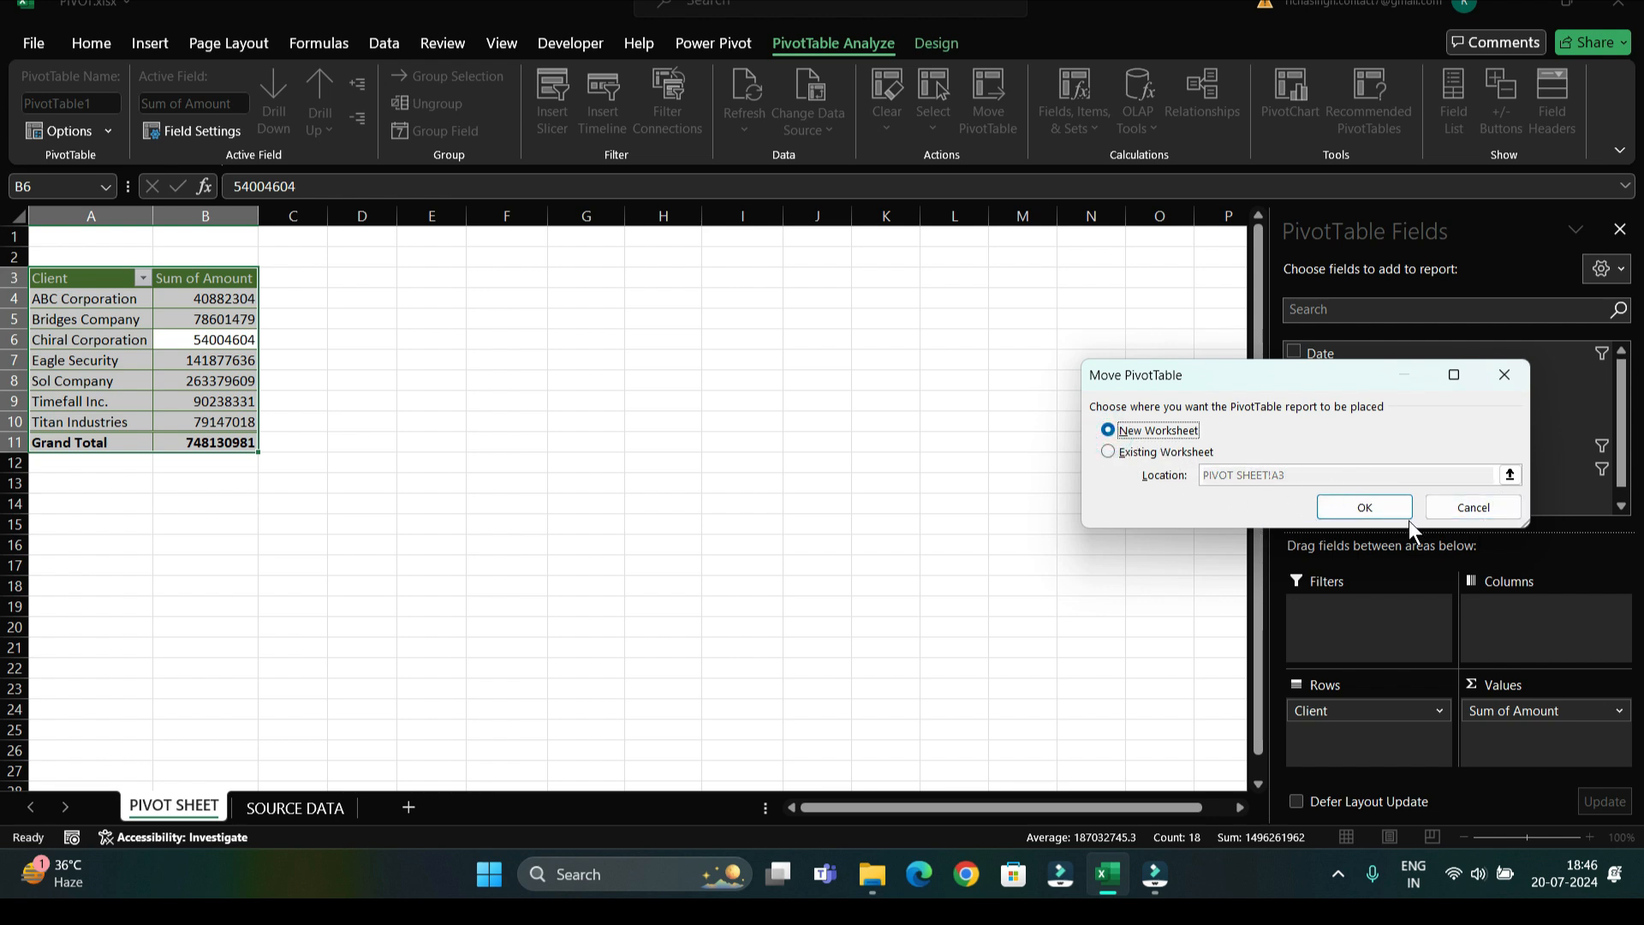
left_click(1361, 510)
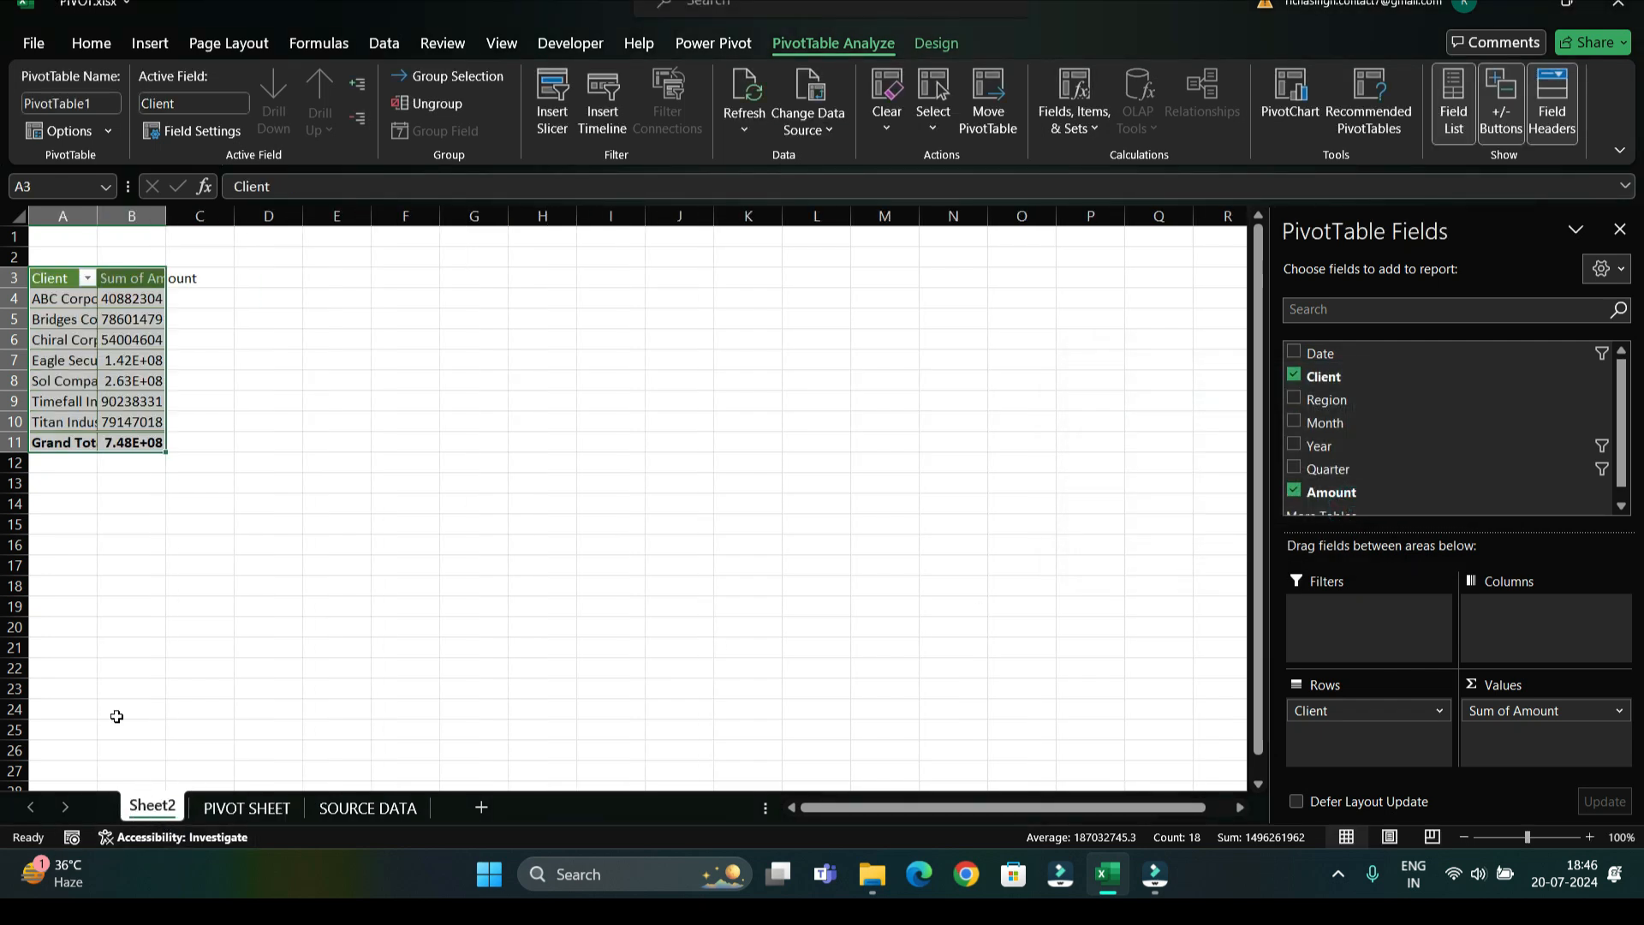
double_click(89, 222)
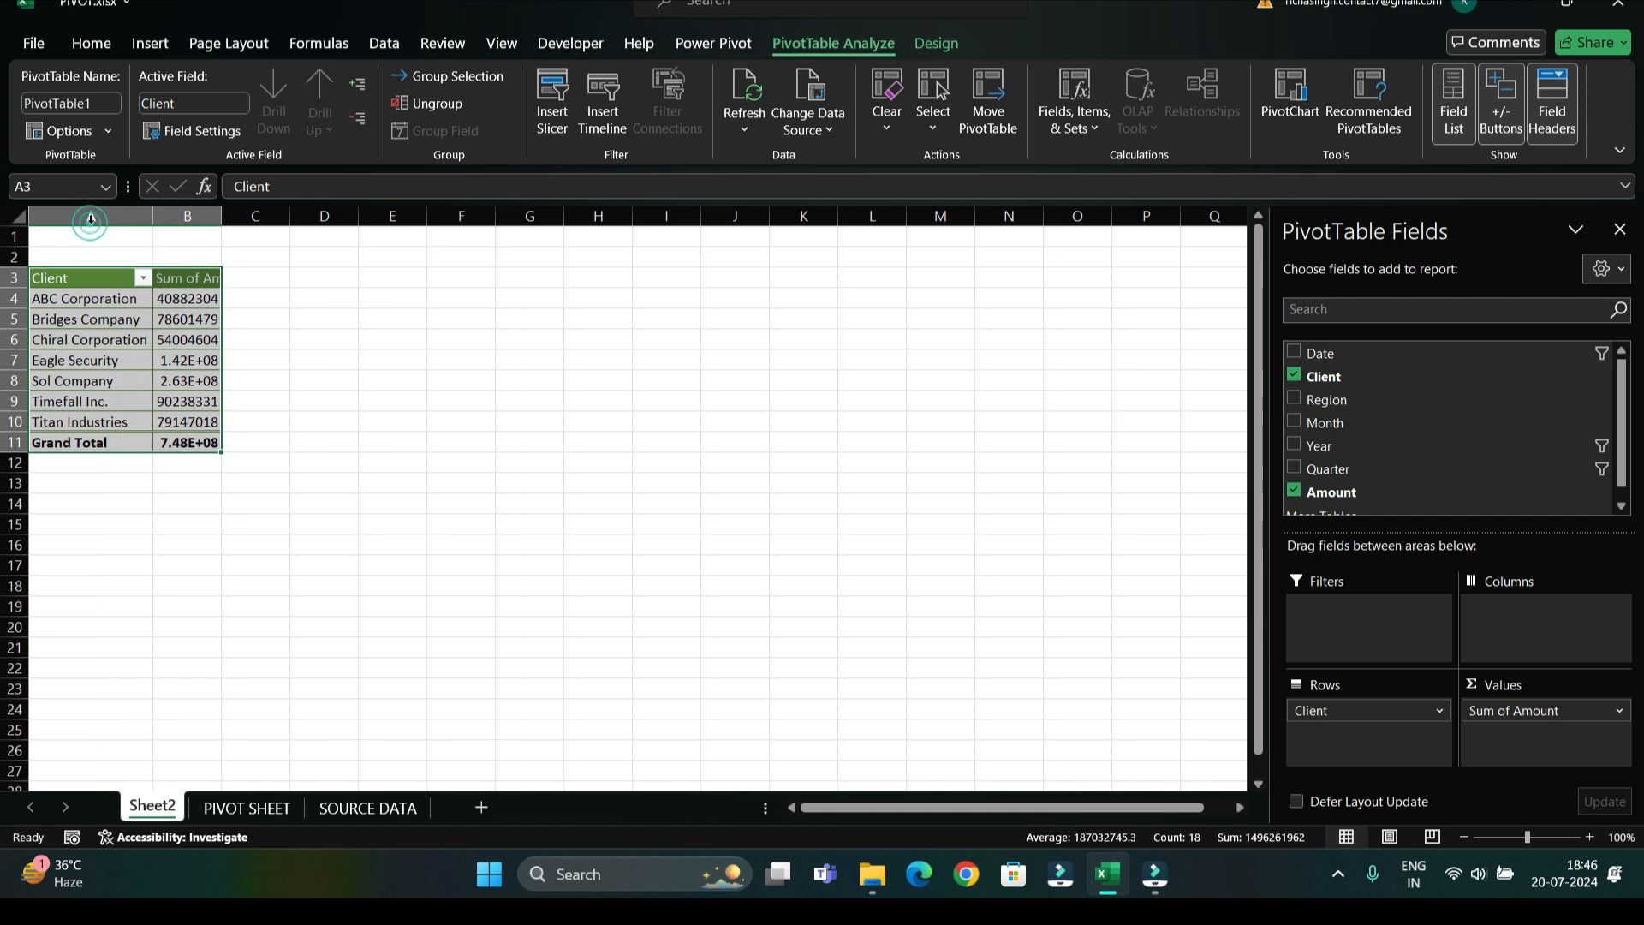
Step: Check the original PIVOT SHEET and undo the PivotTable's move to the new worksheet
left_click(279, 817)
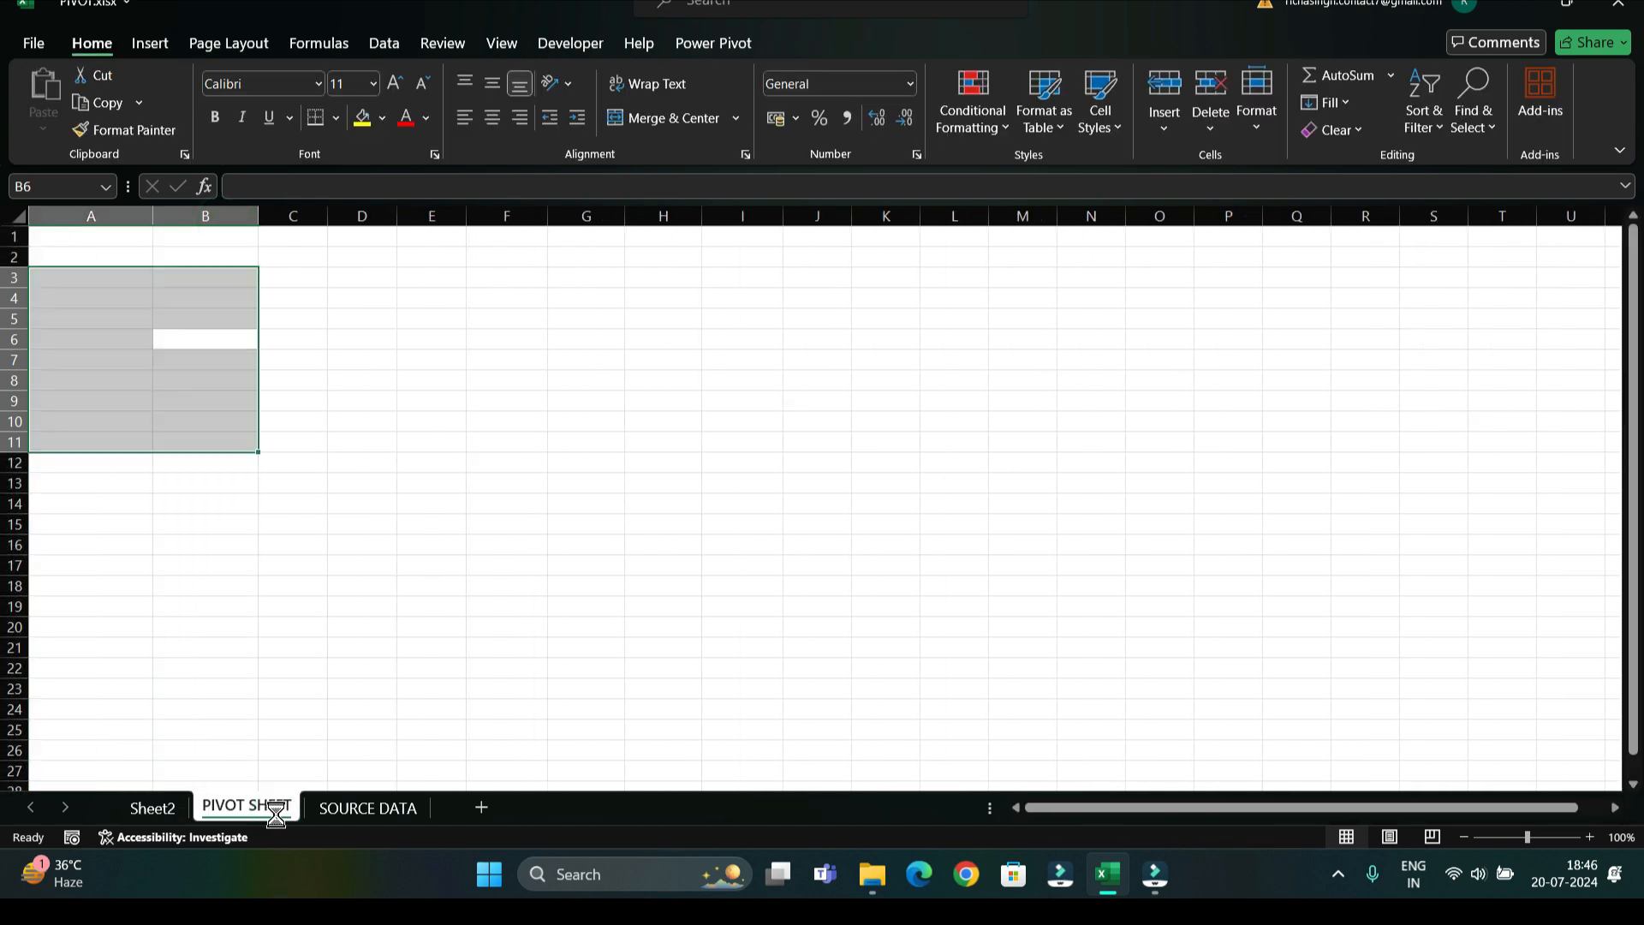
key("ctrl+z")
left_click(239, 812)
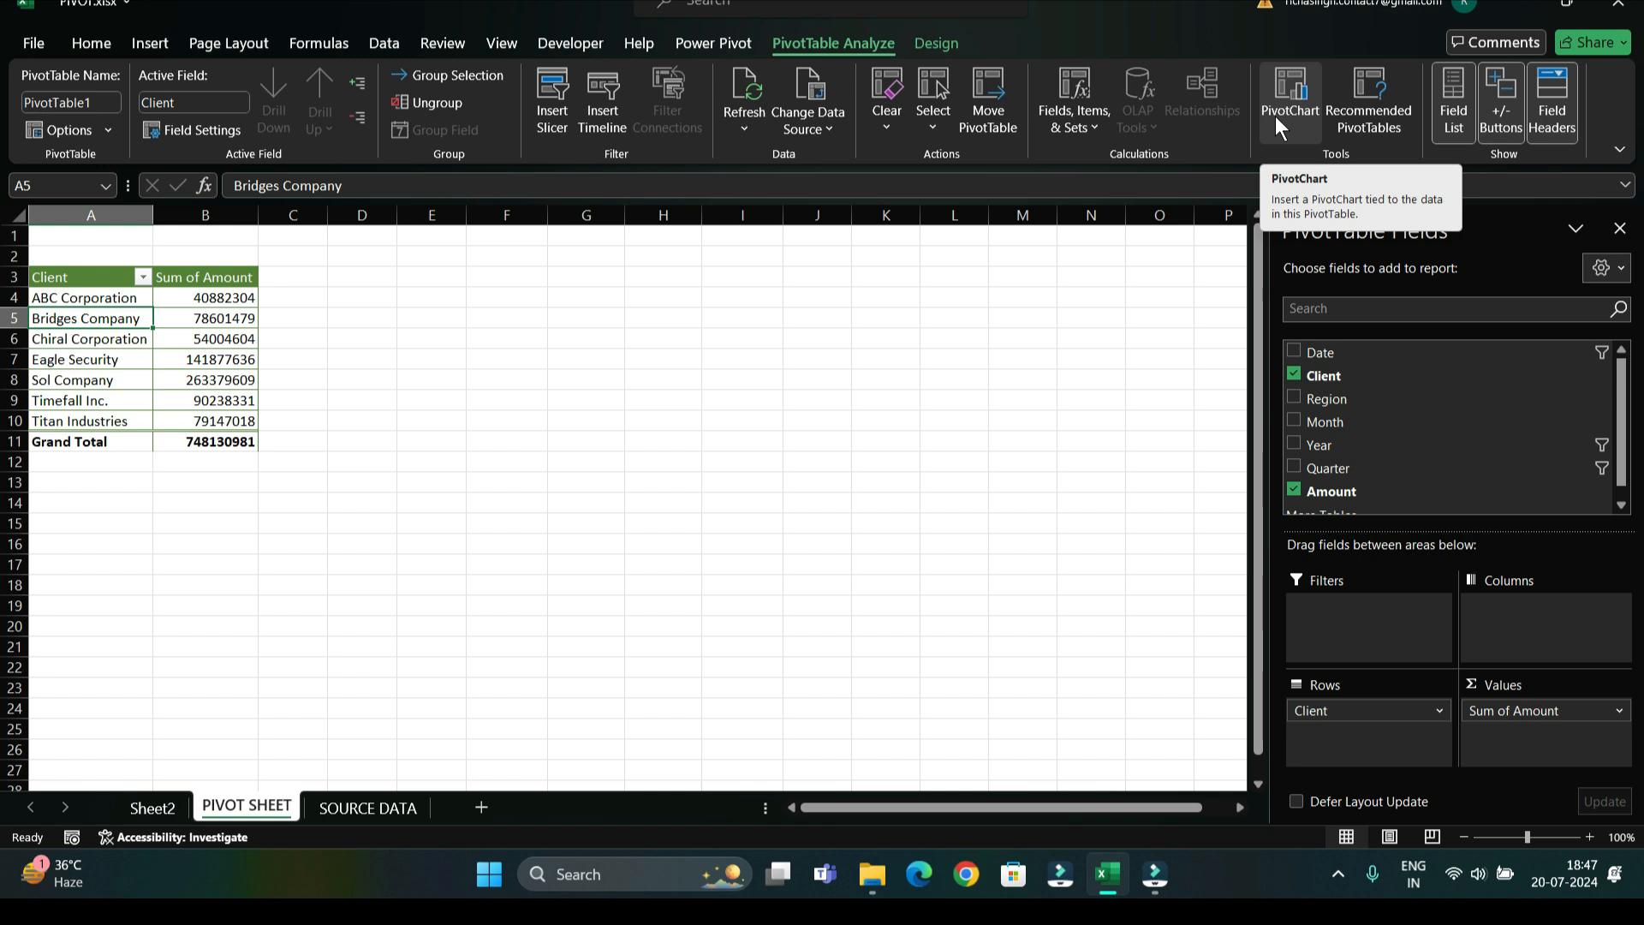
Step: Browse the recommended PivotTables and apply the Sum of Year by Quarter layout
left_click(1354, 131)
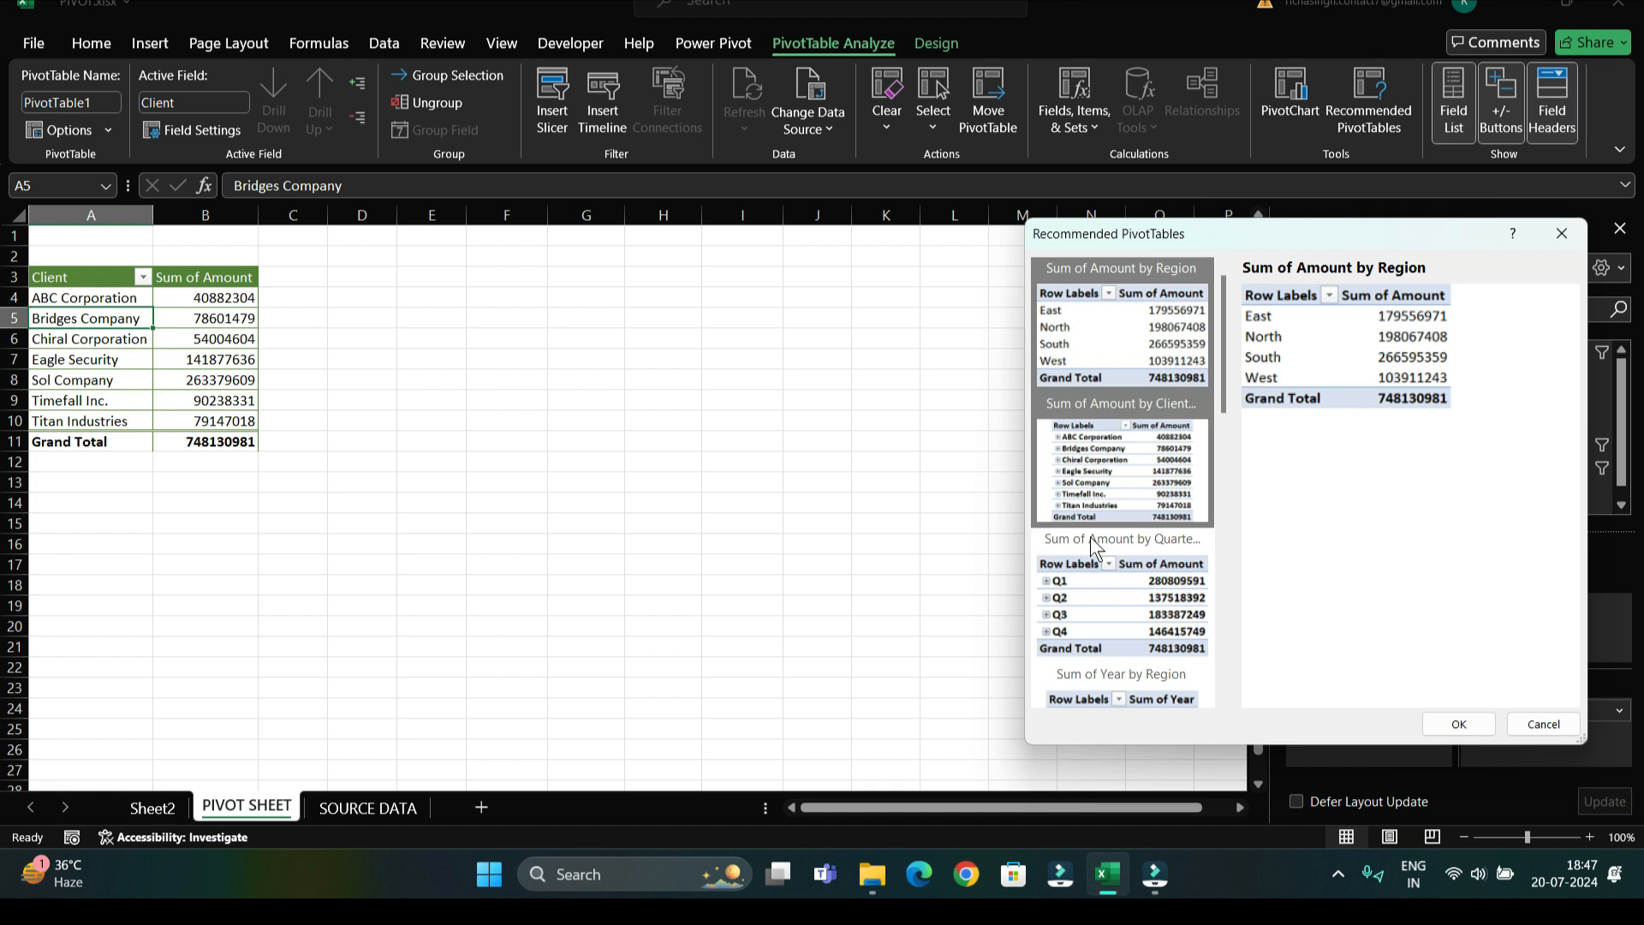
scroll(1096, 553, "down", 5)
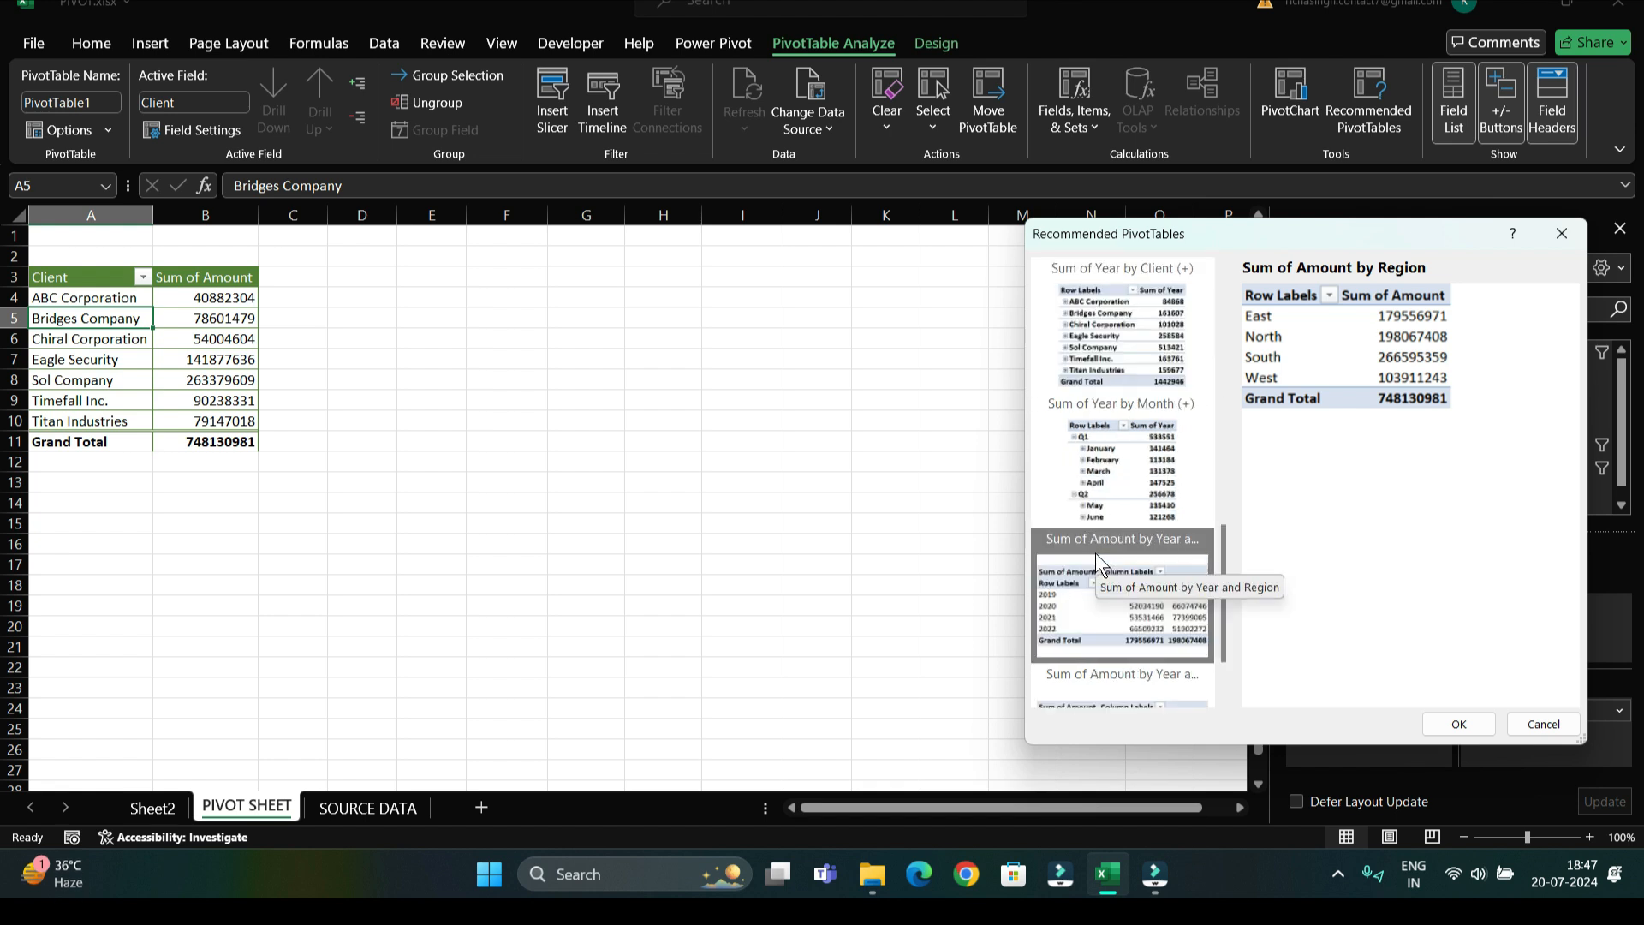
scroll(1116, 394, "up", 5)
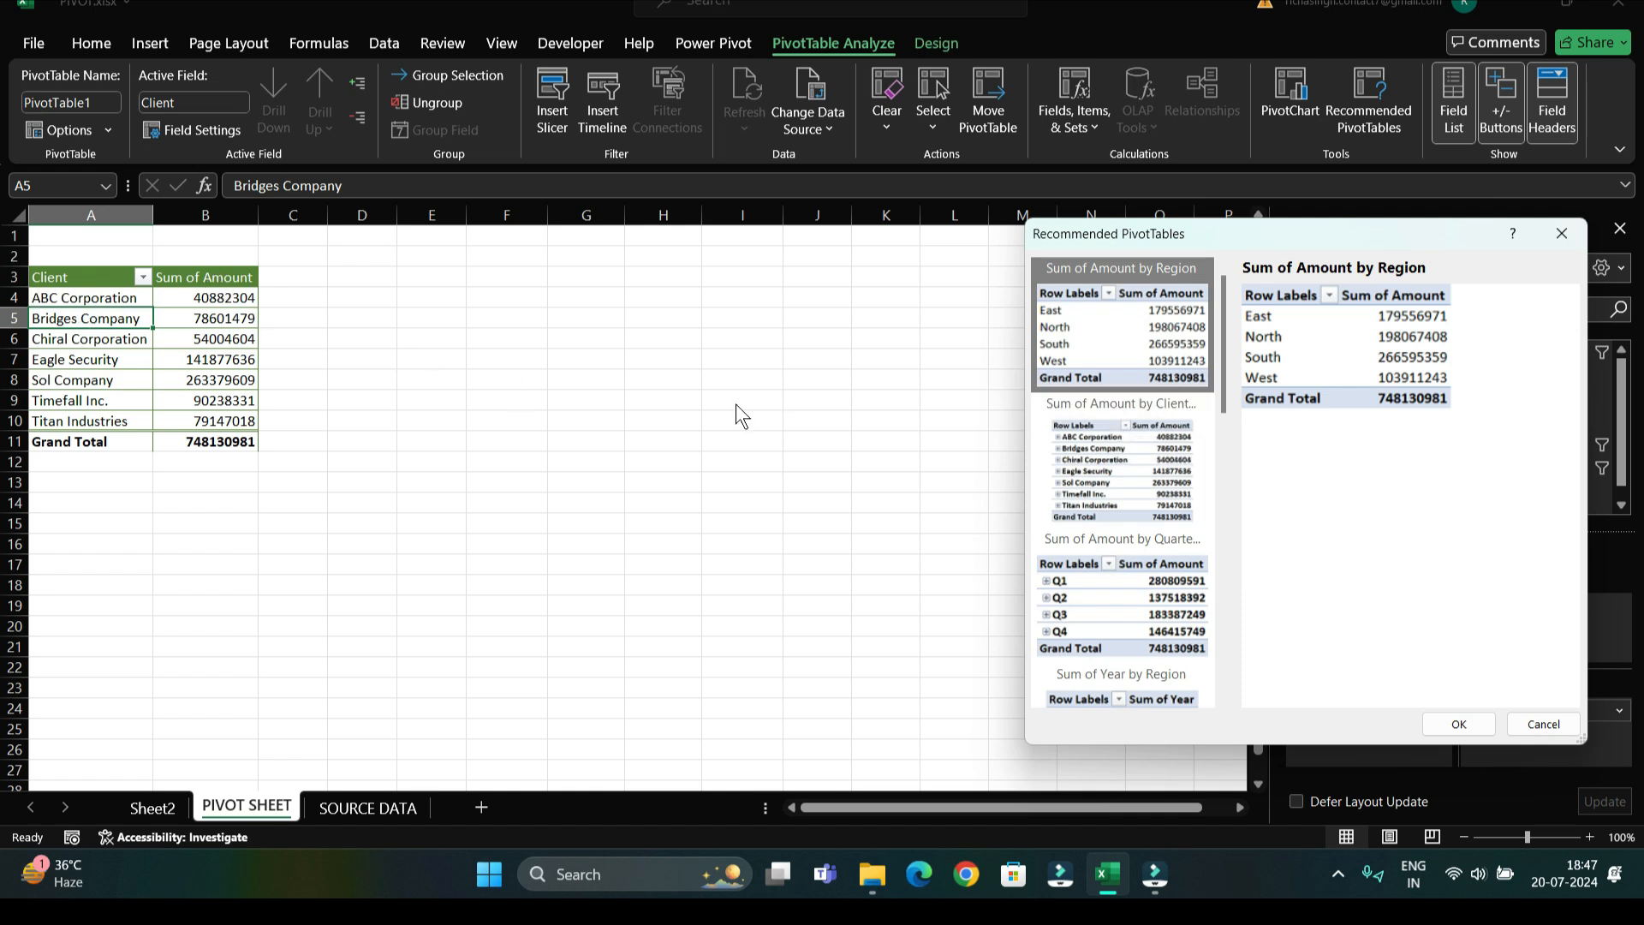
scroll(1193, 435, "down", 3)
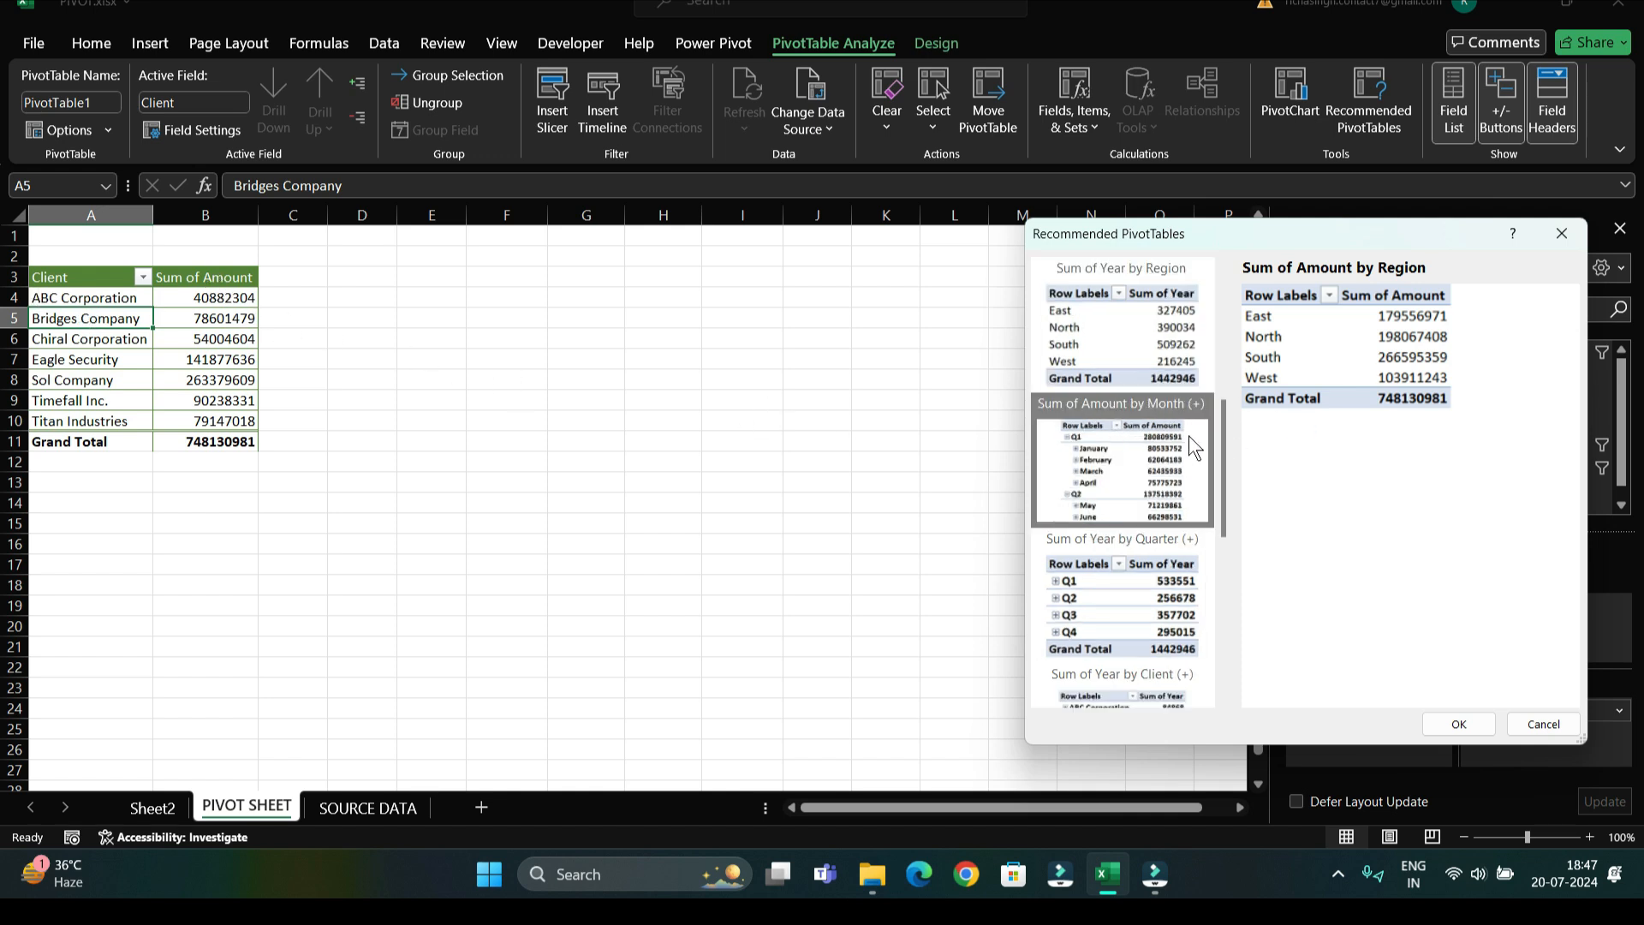
left_click(1077, 589)
left_click(1466, 723)
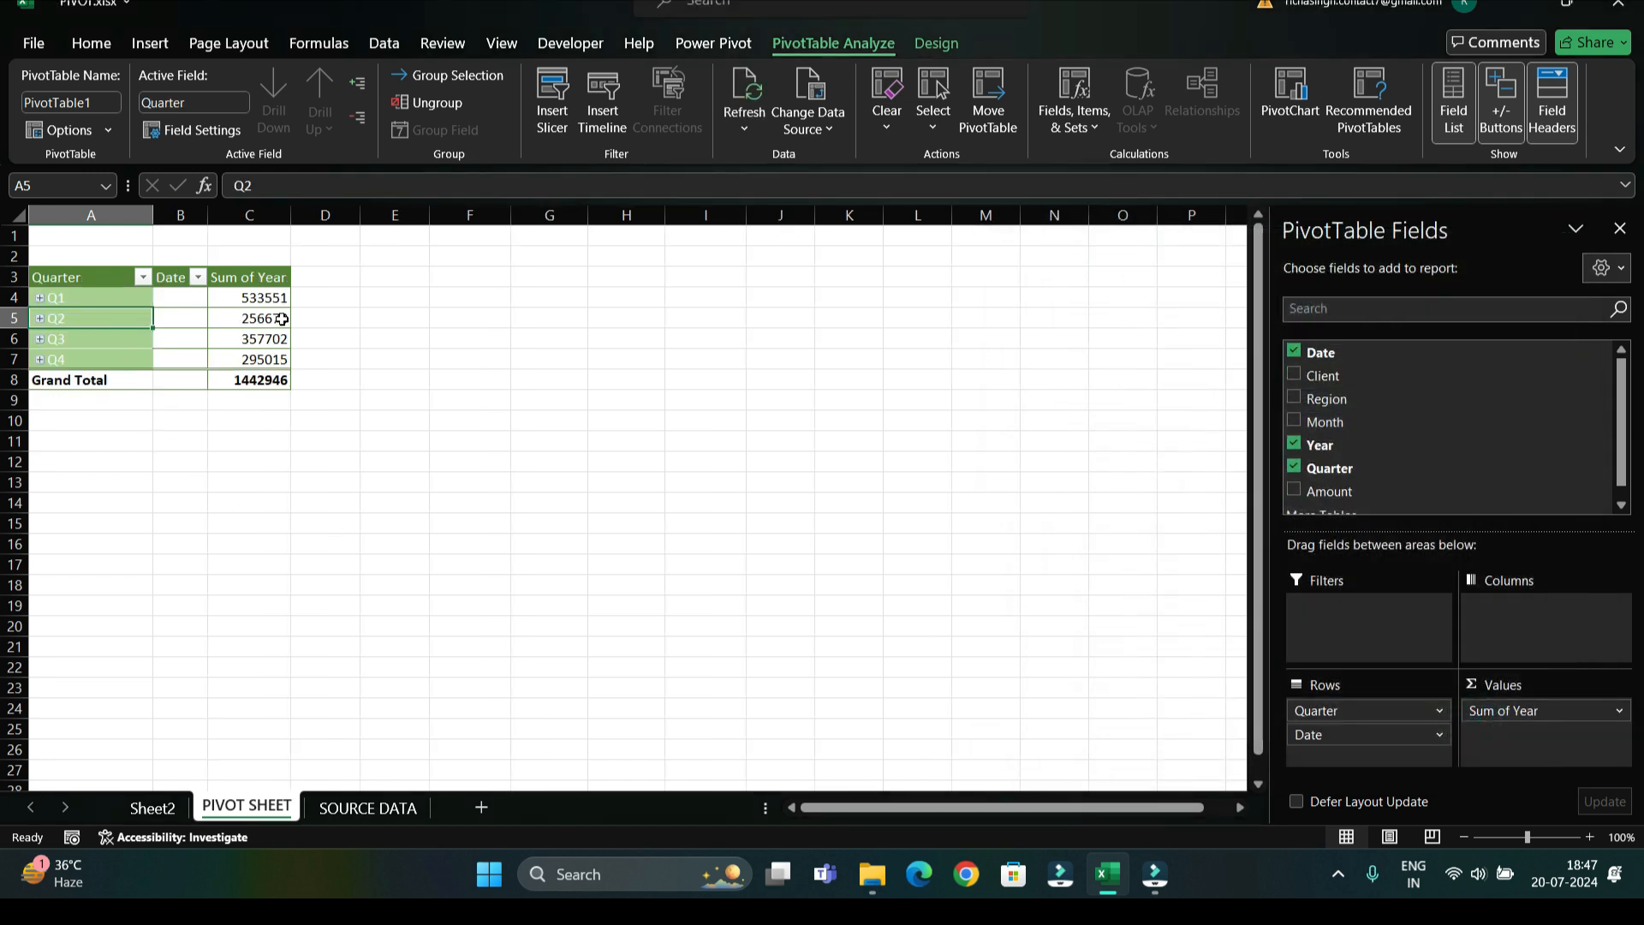
left_click(327, 271)
left_click(392, 358)
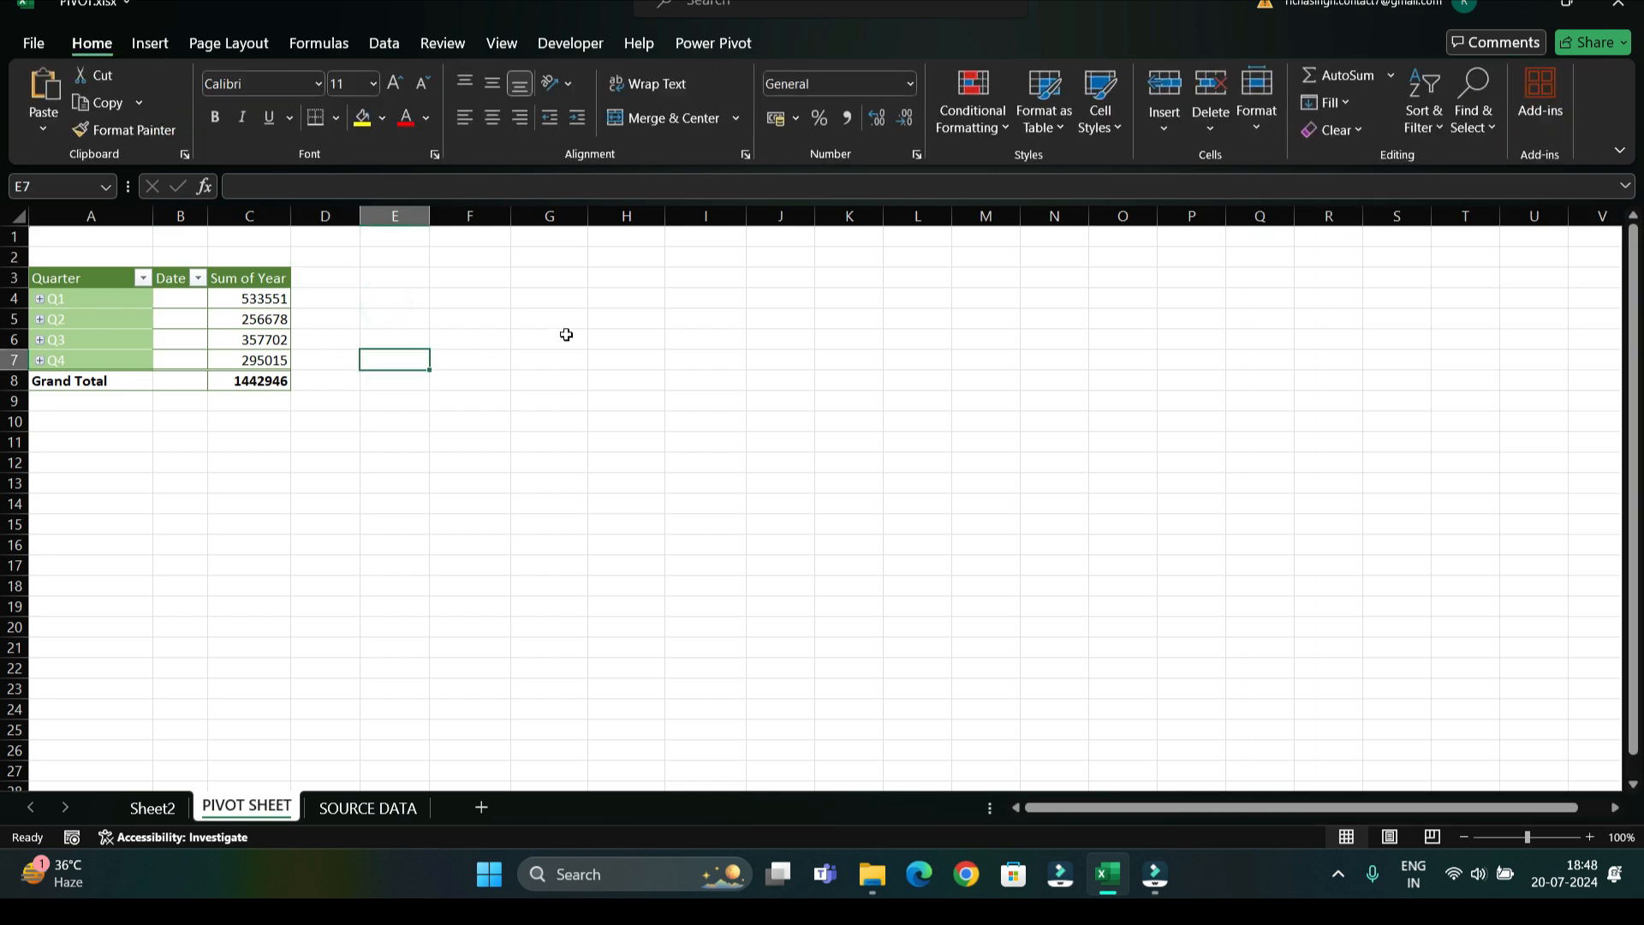
Step: Apply the recommended PivotTable layout Sum of Amount by Year and Region
left_click(180, 318)
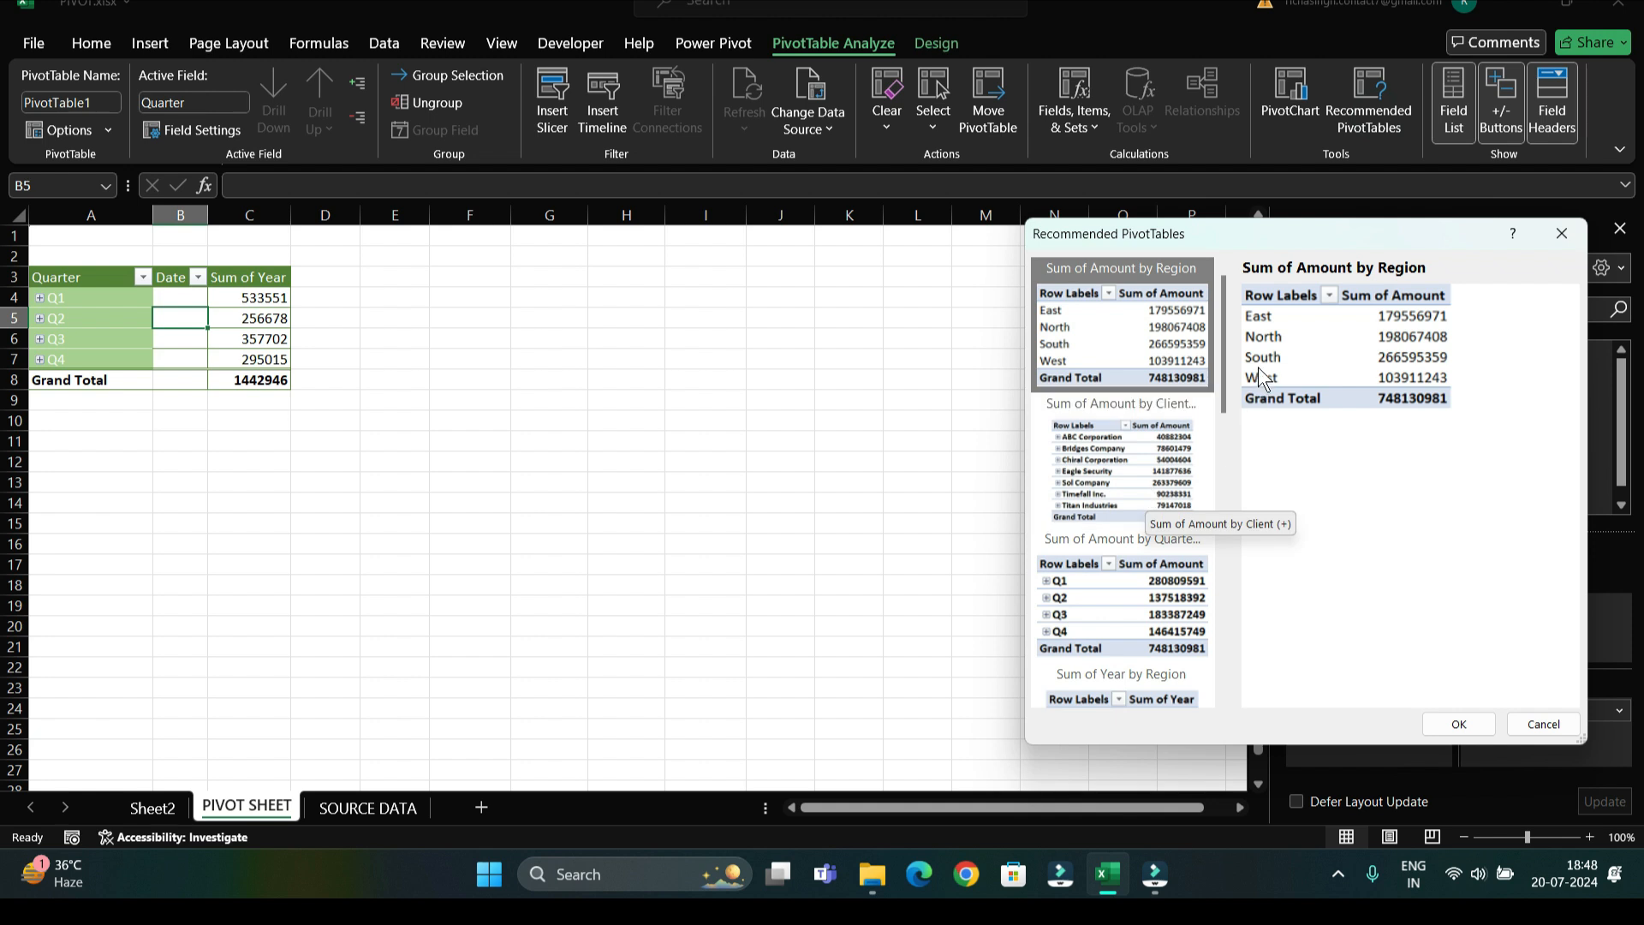
scroll(1108, 548, "down", 4)
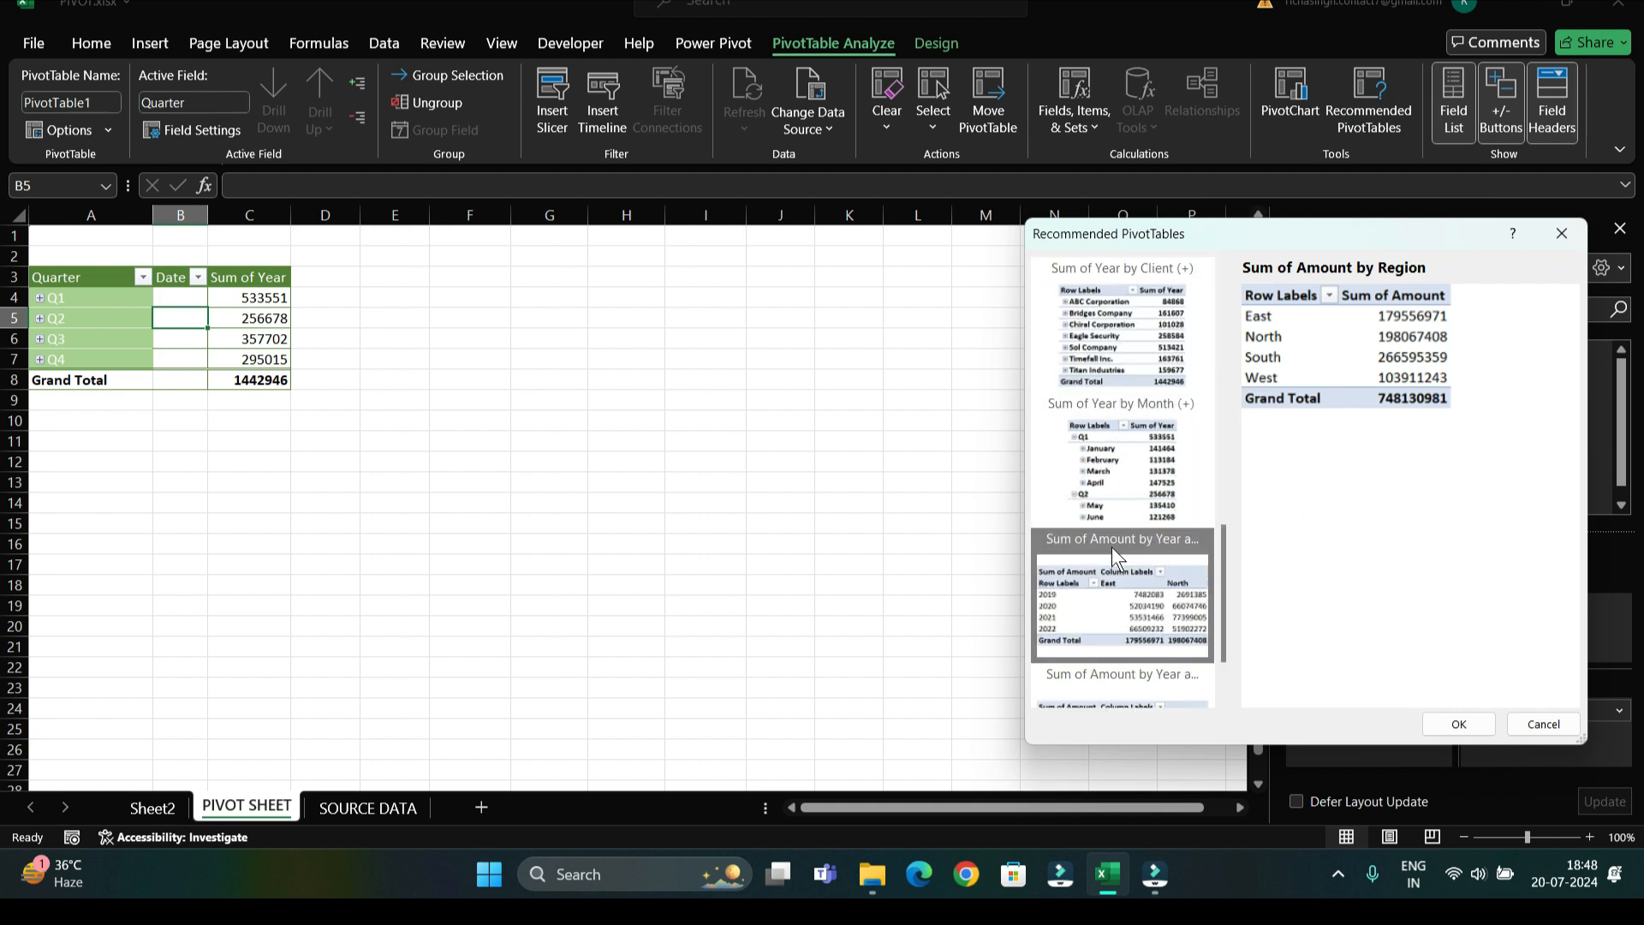
left_click(1107, 614)
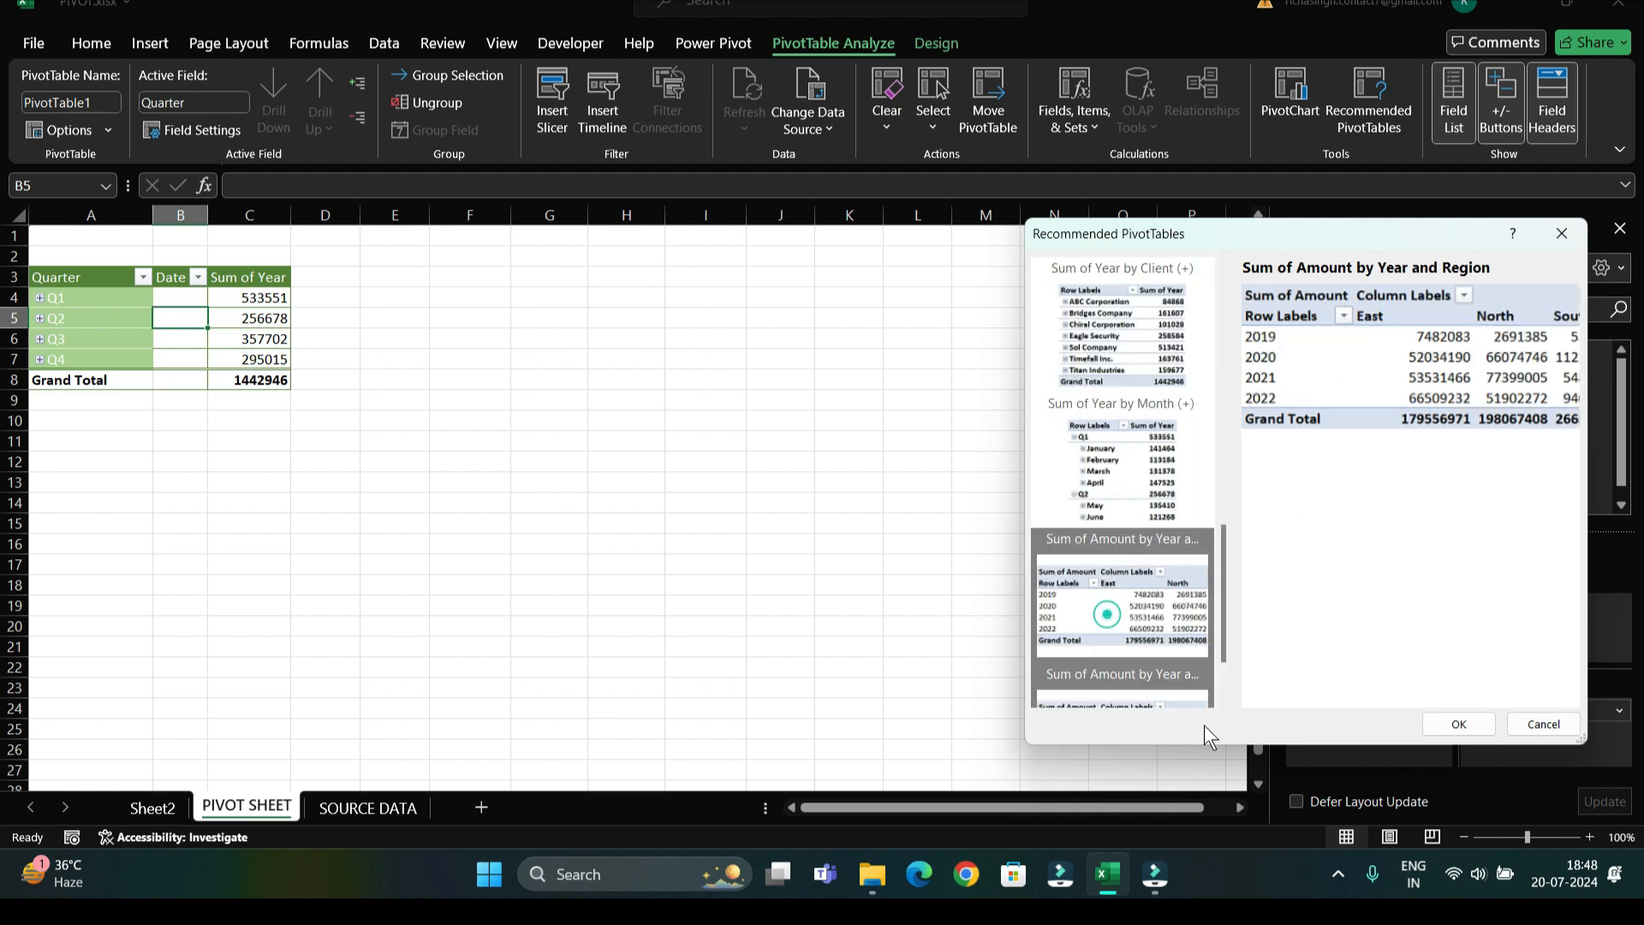
left_click(1445, 726)
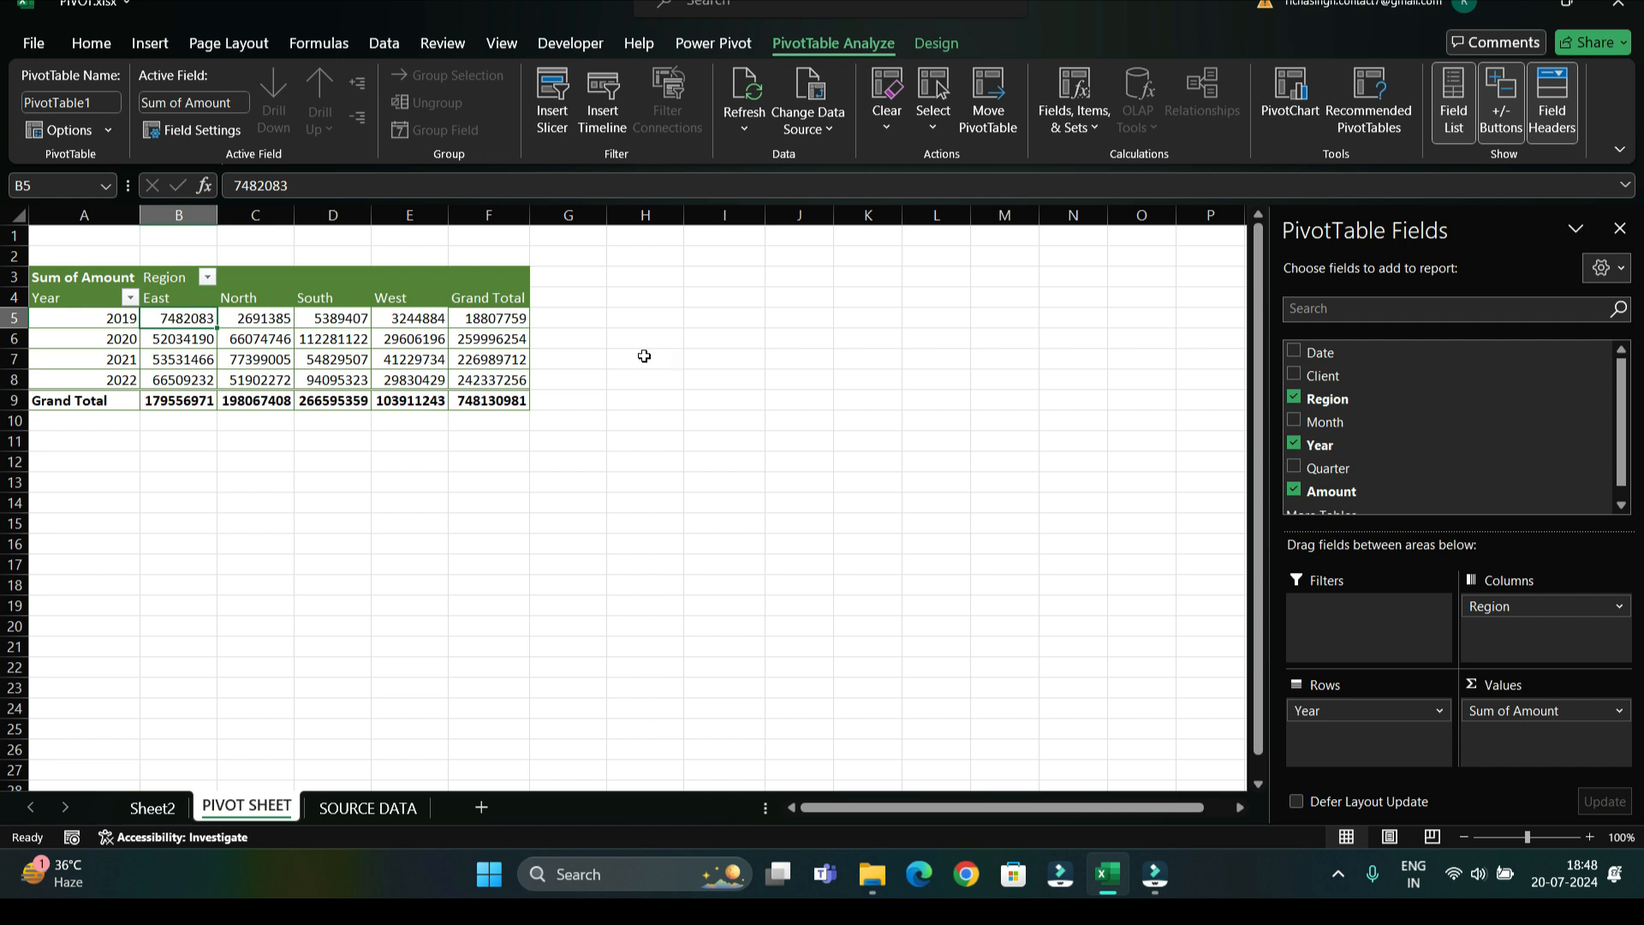
Step: Insert a Clustered Bar PivotChart from the year and region PivotTable and place it beside the table, near the top of the sheet
left_click_drag(107, 301, 505, 398)
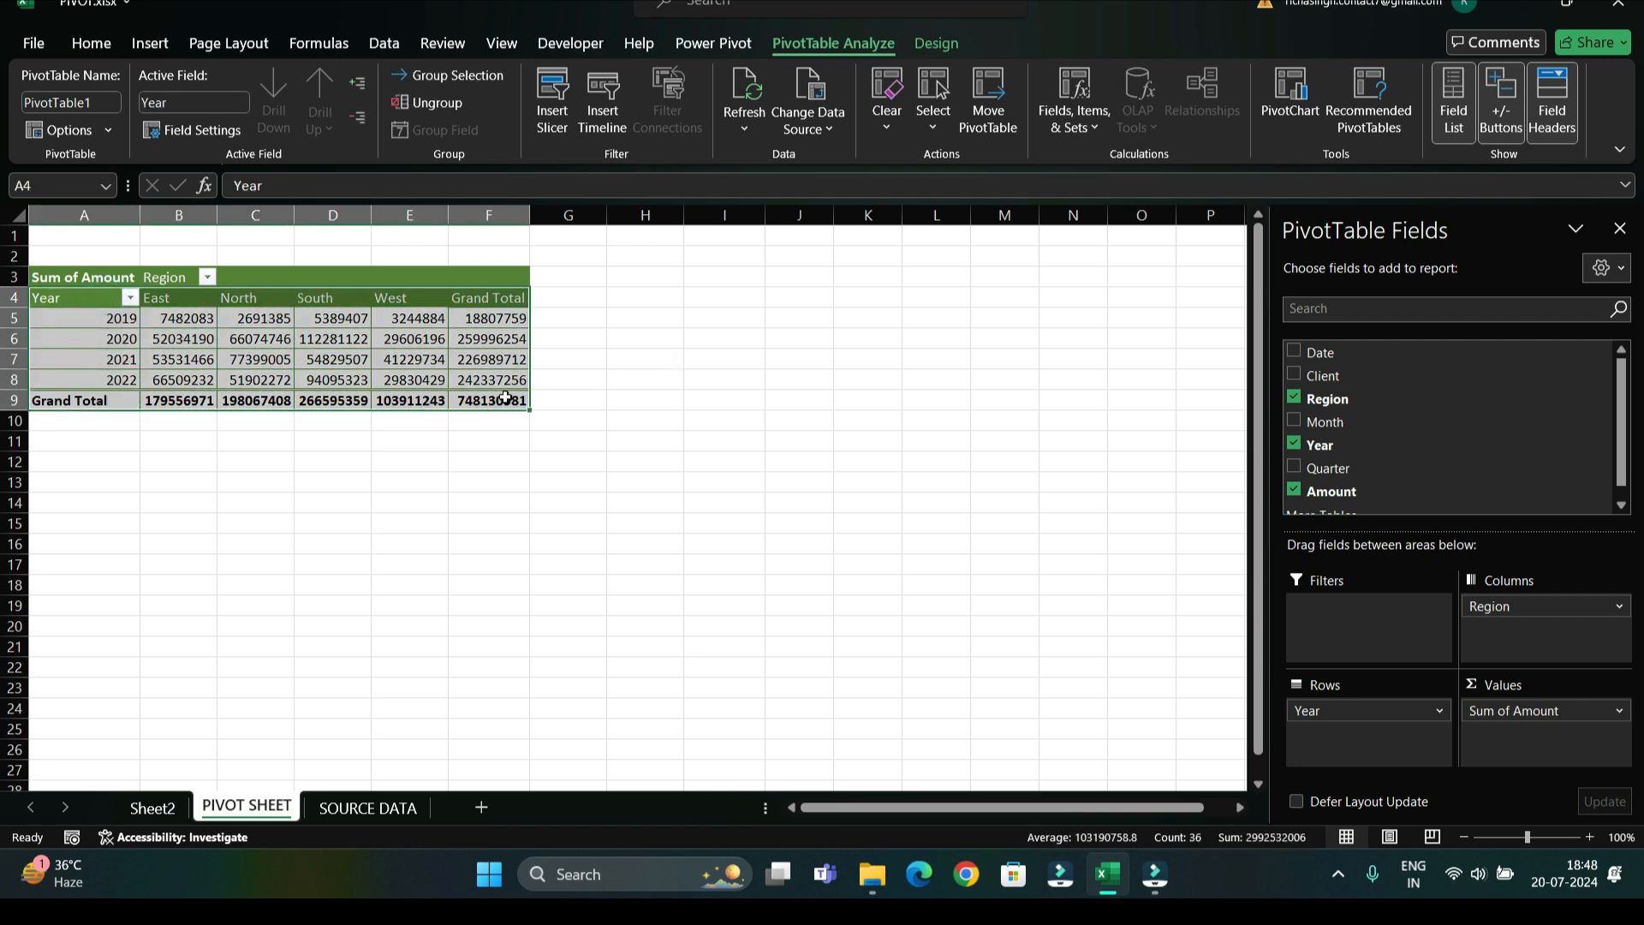
left_click(1287, 101)
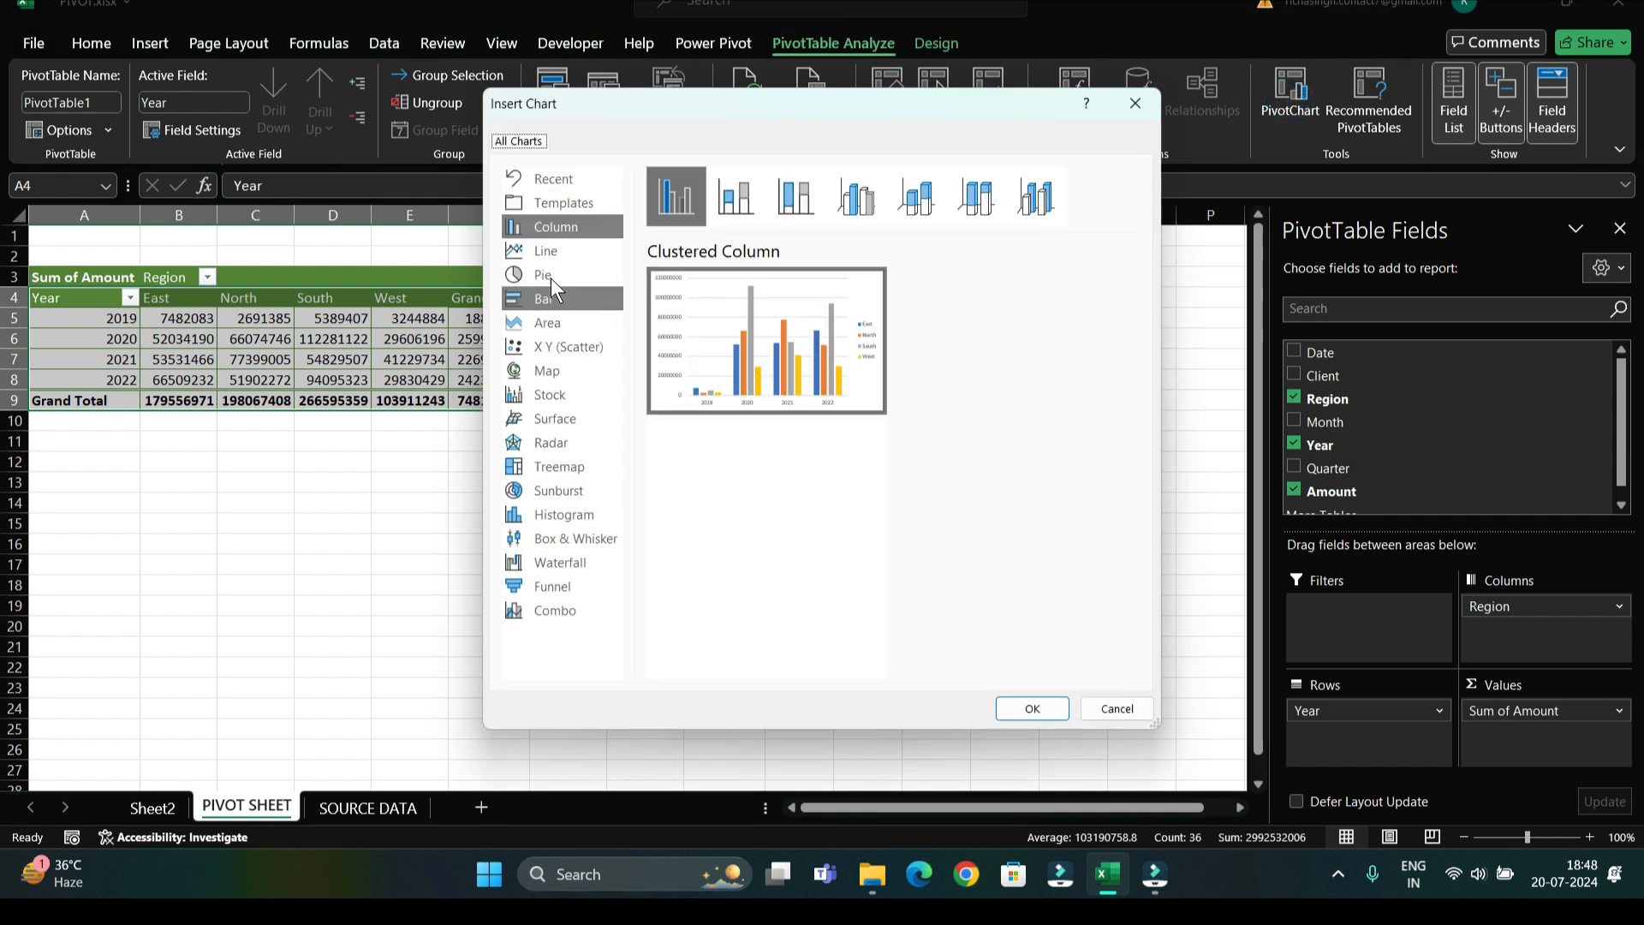
left_click(557, 298)
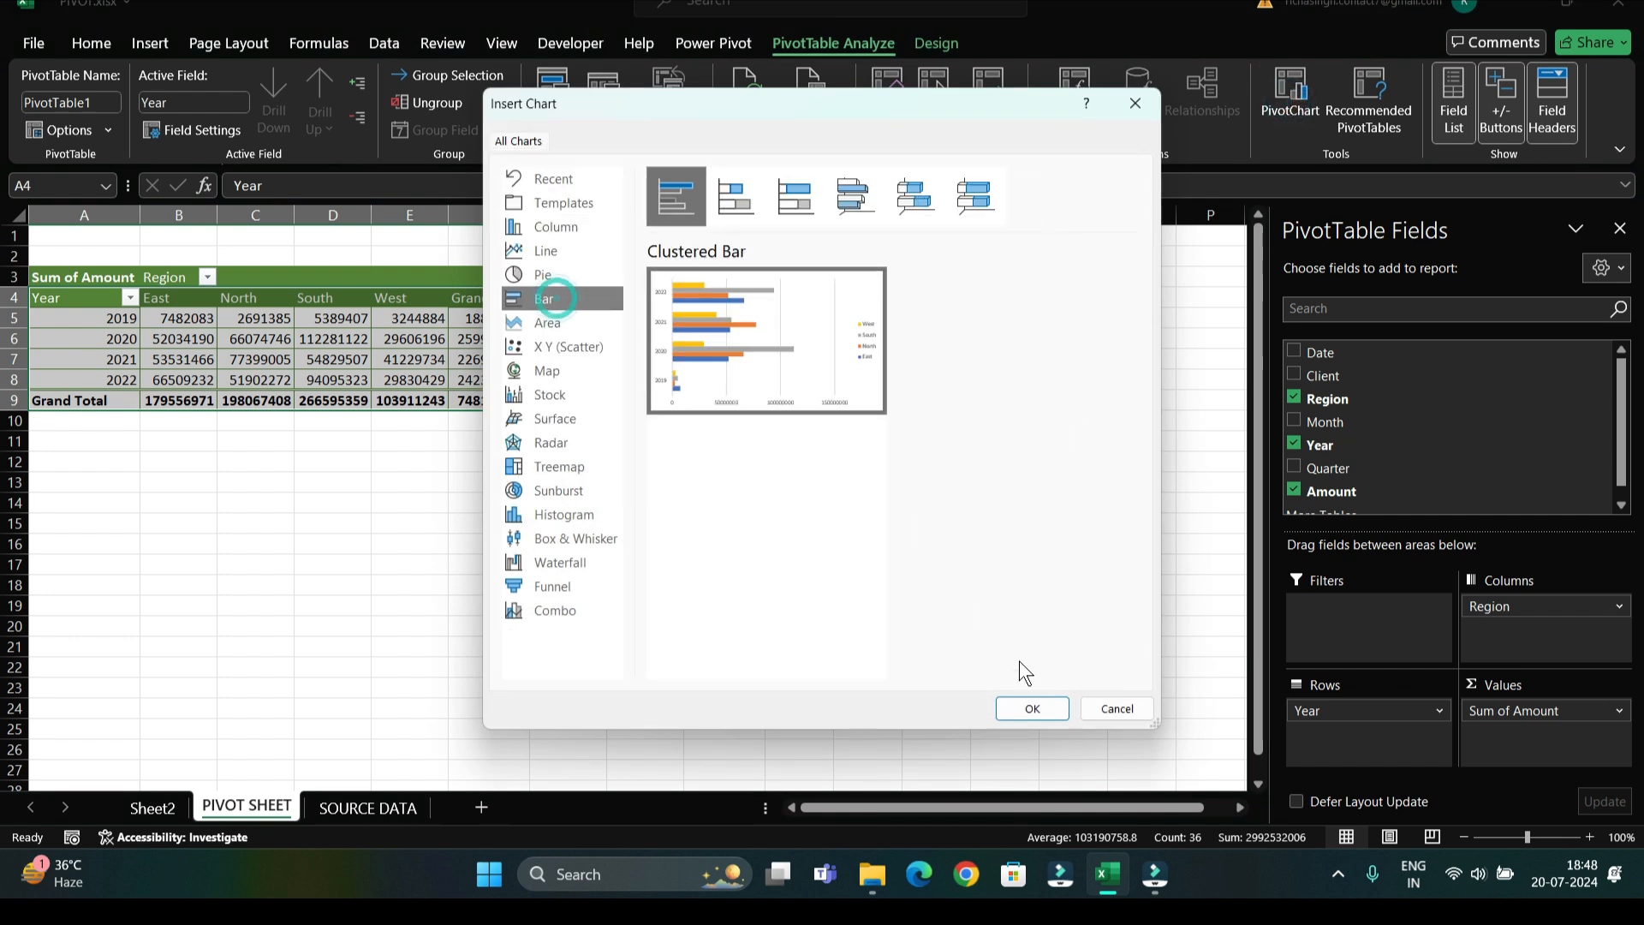
left_click(1032, 708)
left_click_drag(640, 390, 818, 299)
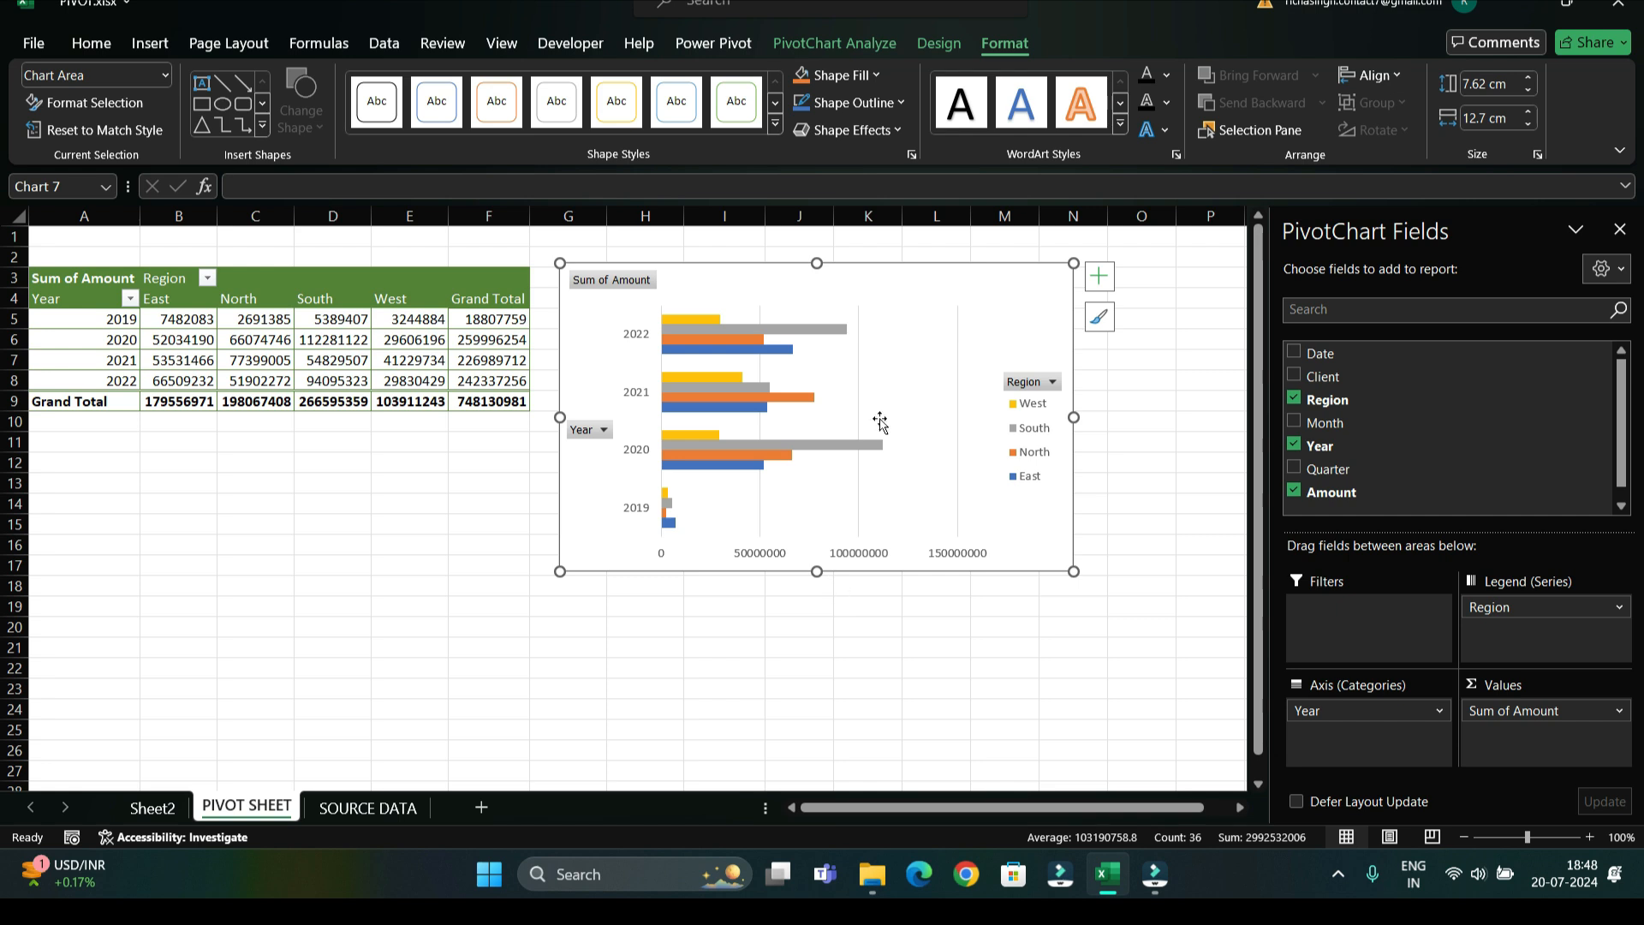
left_click_drag(886, 277, 926, 252)
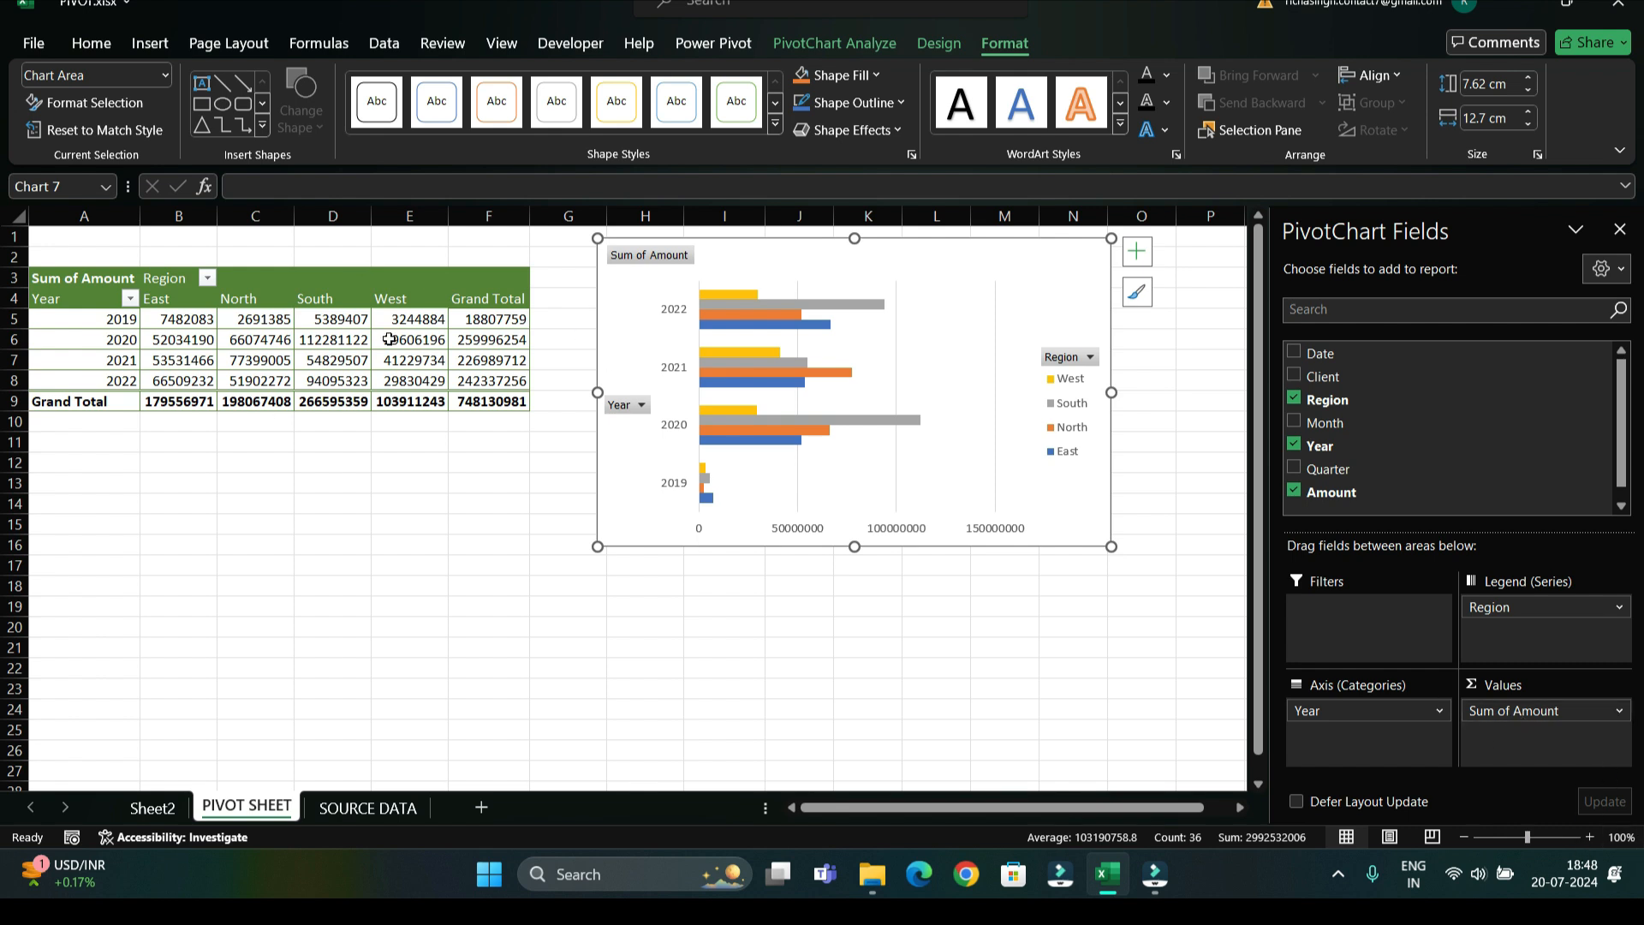
Step: View the PivotChart Analyze commands, and cut the PivotChart from the sheet
left_click(844, 43)
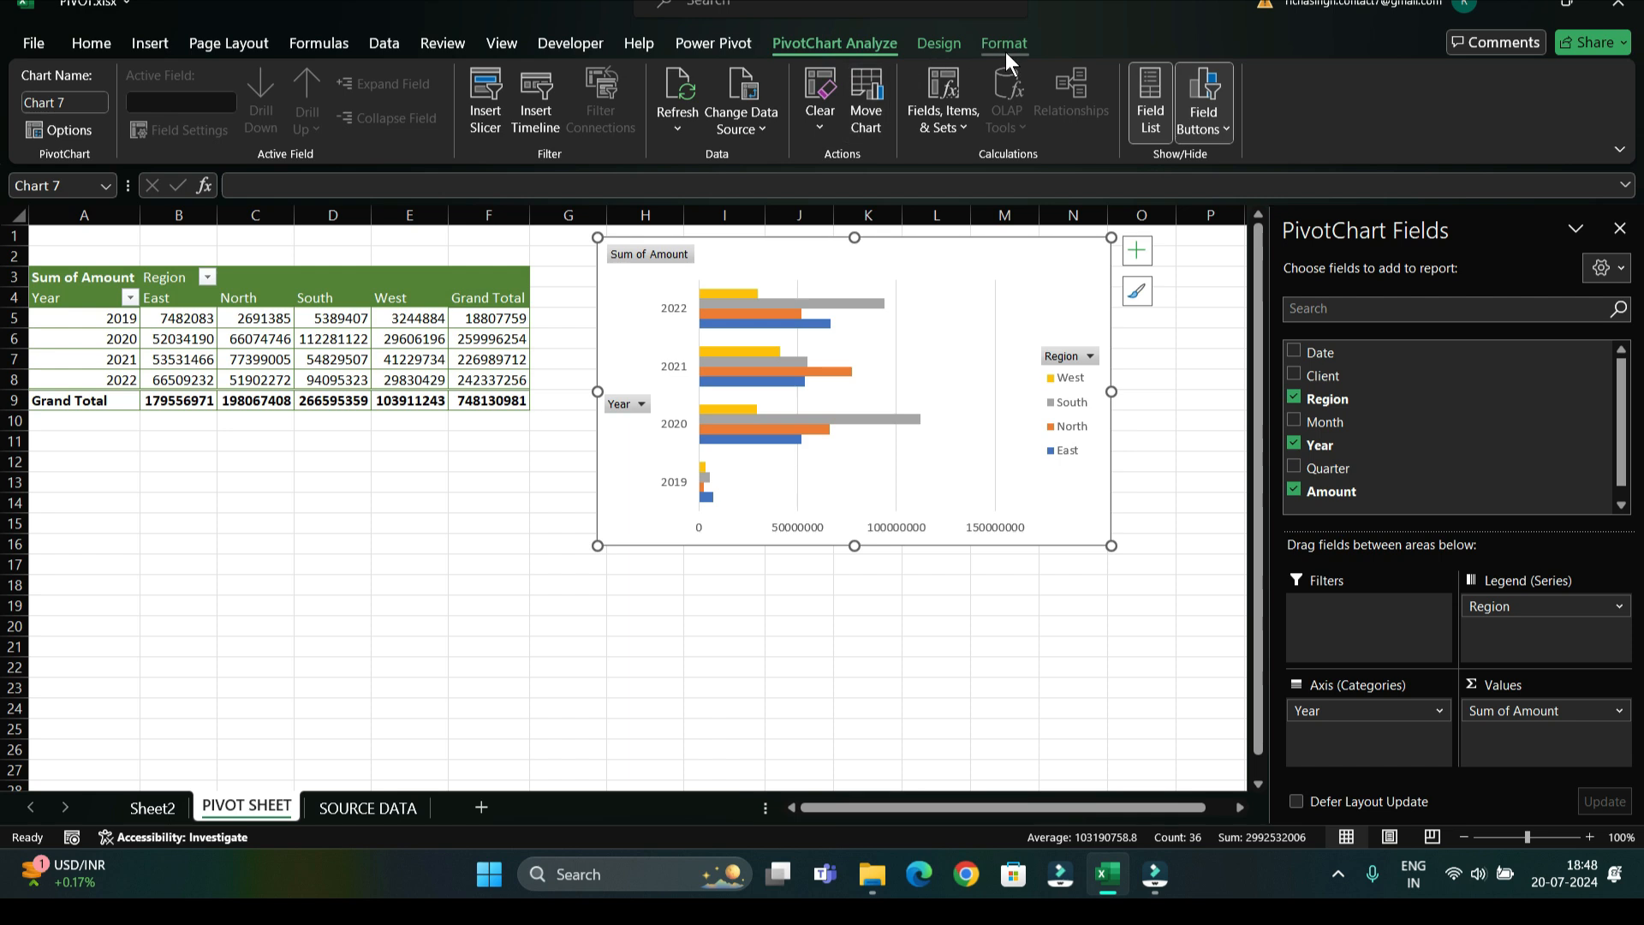
right_click(1005, 283)
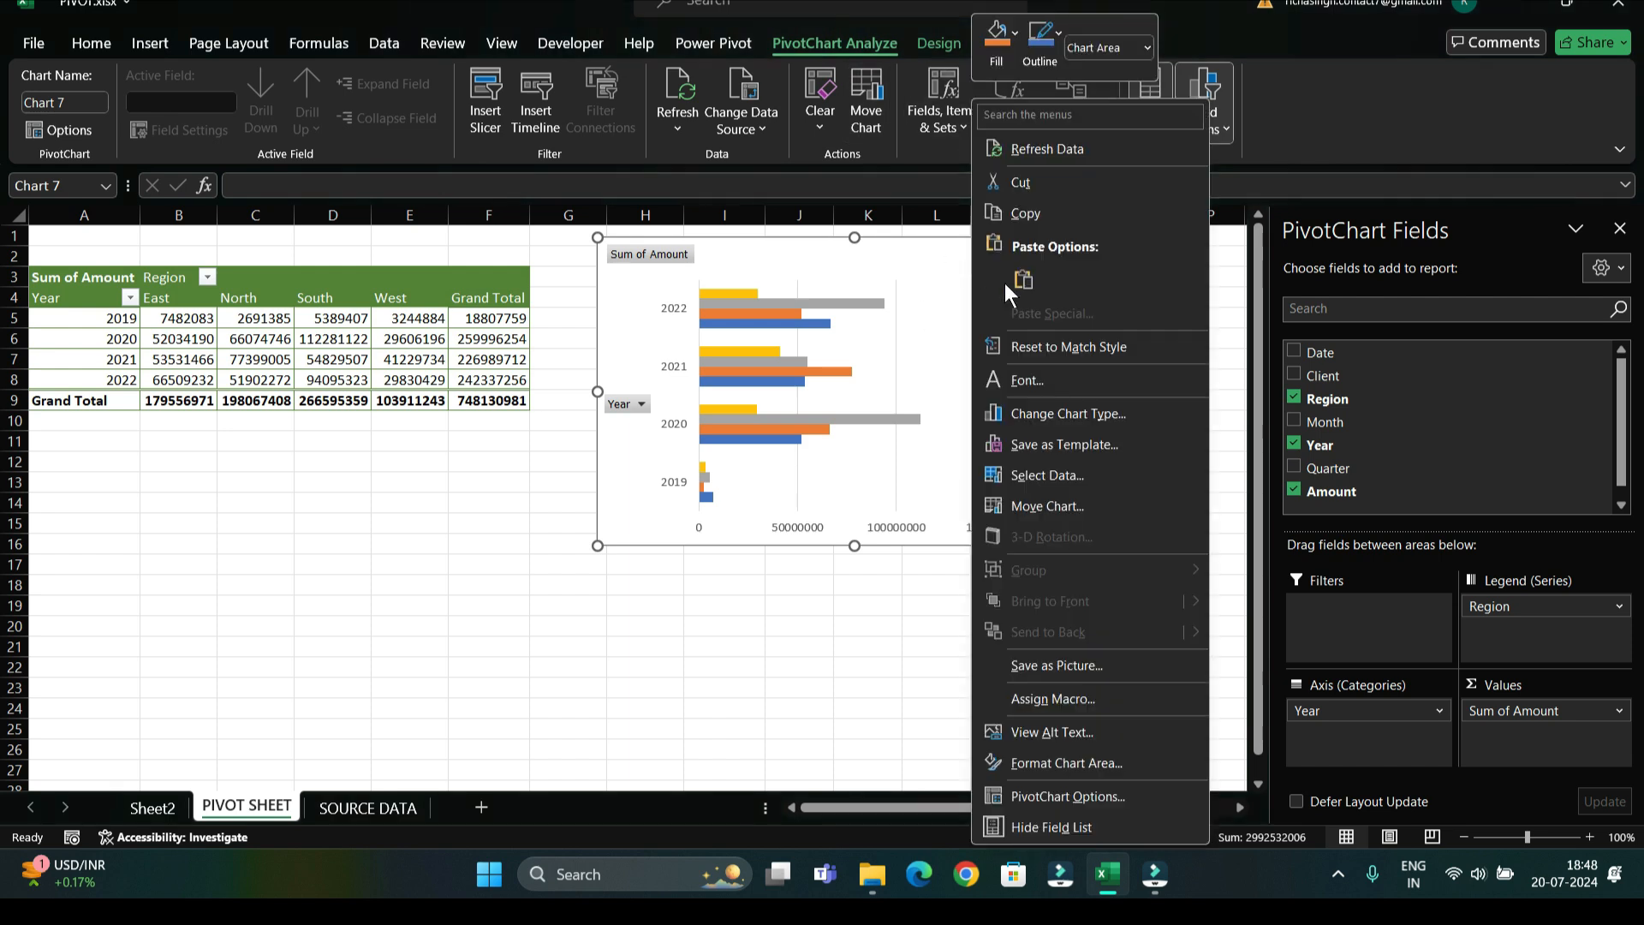
left_click(1020, 182)
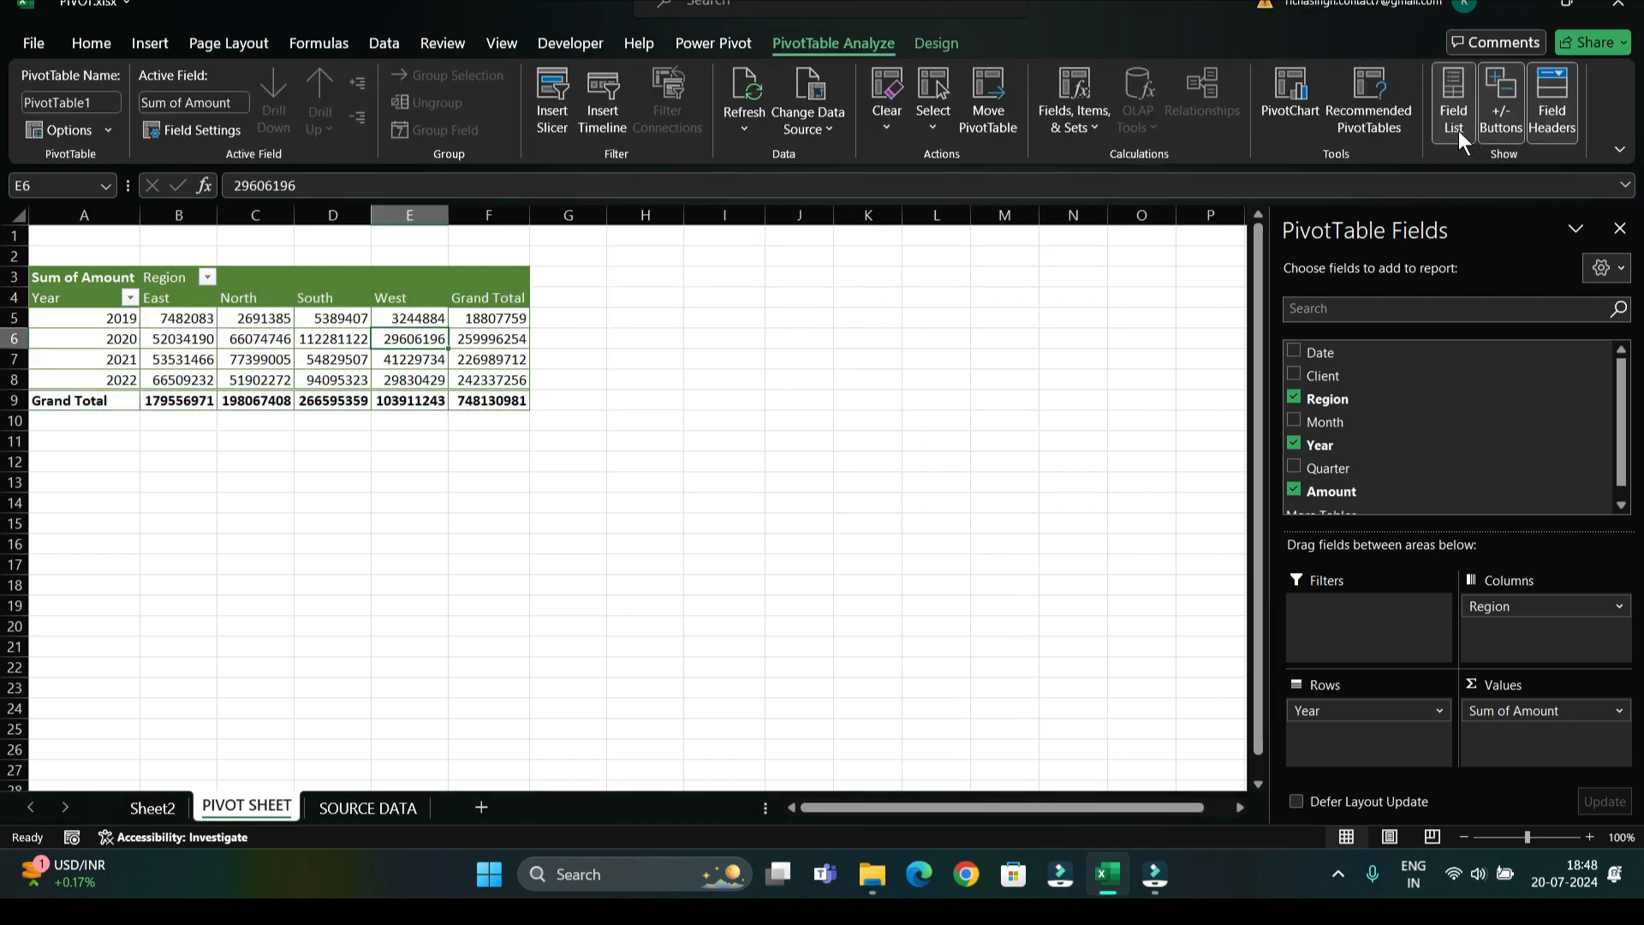
Step: Hide and redisplay the PivotTable field list, and add Month below Year in Rows
left_click(1455, 128)
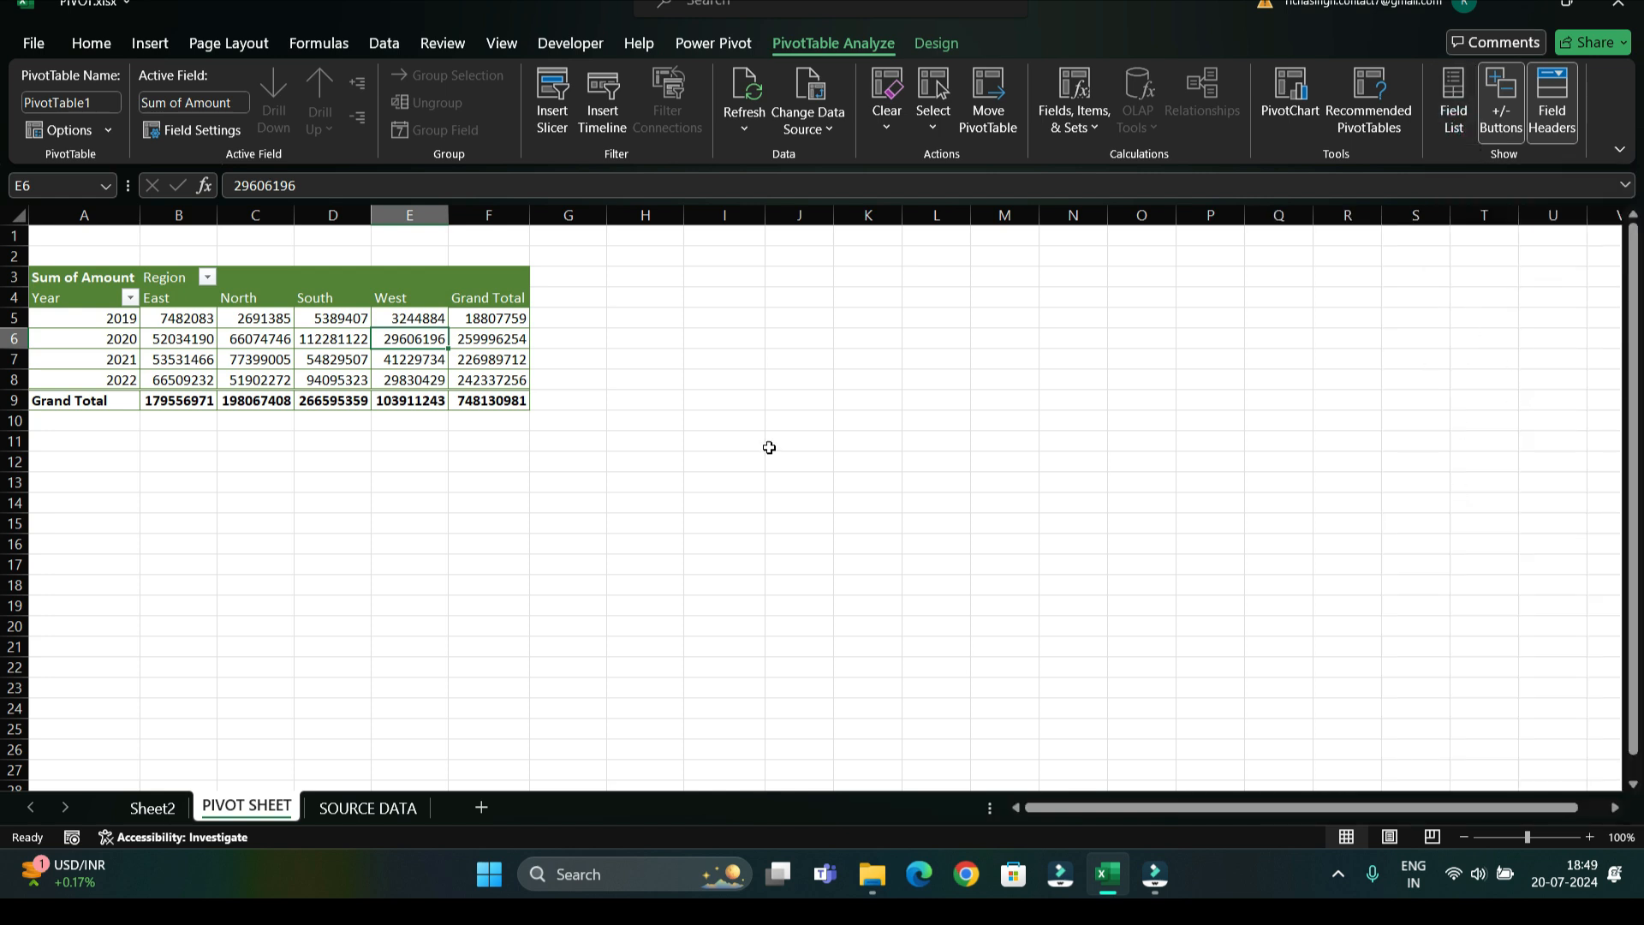
left_click(1452, 122)
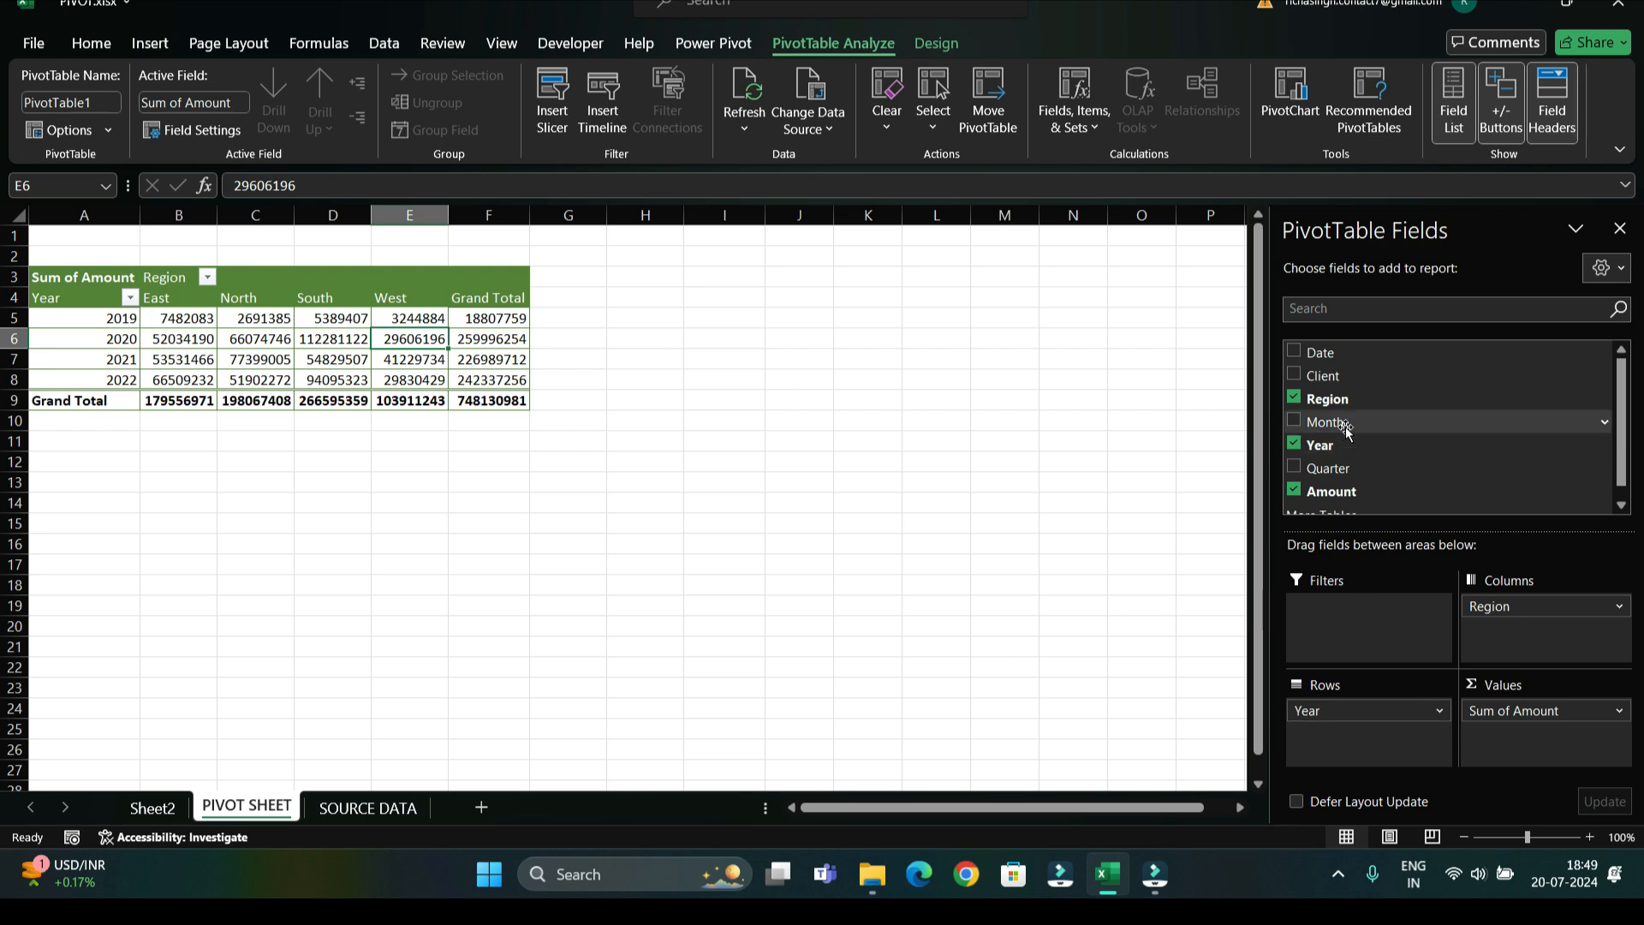
left_click_drag(1343, 422, 1344, 748)
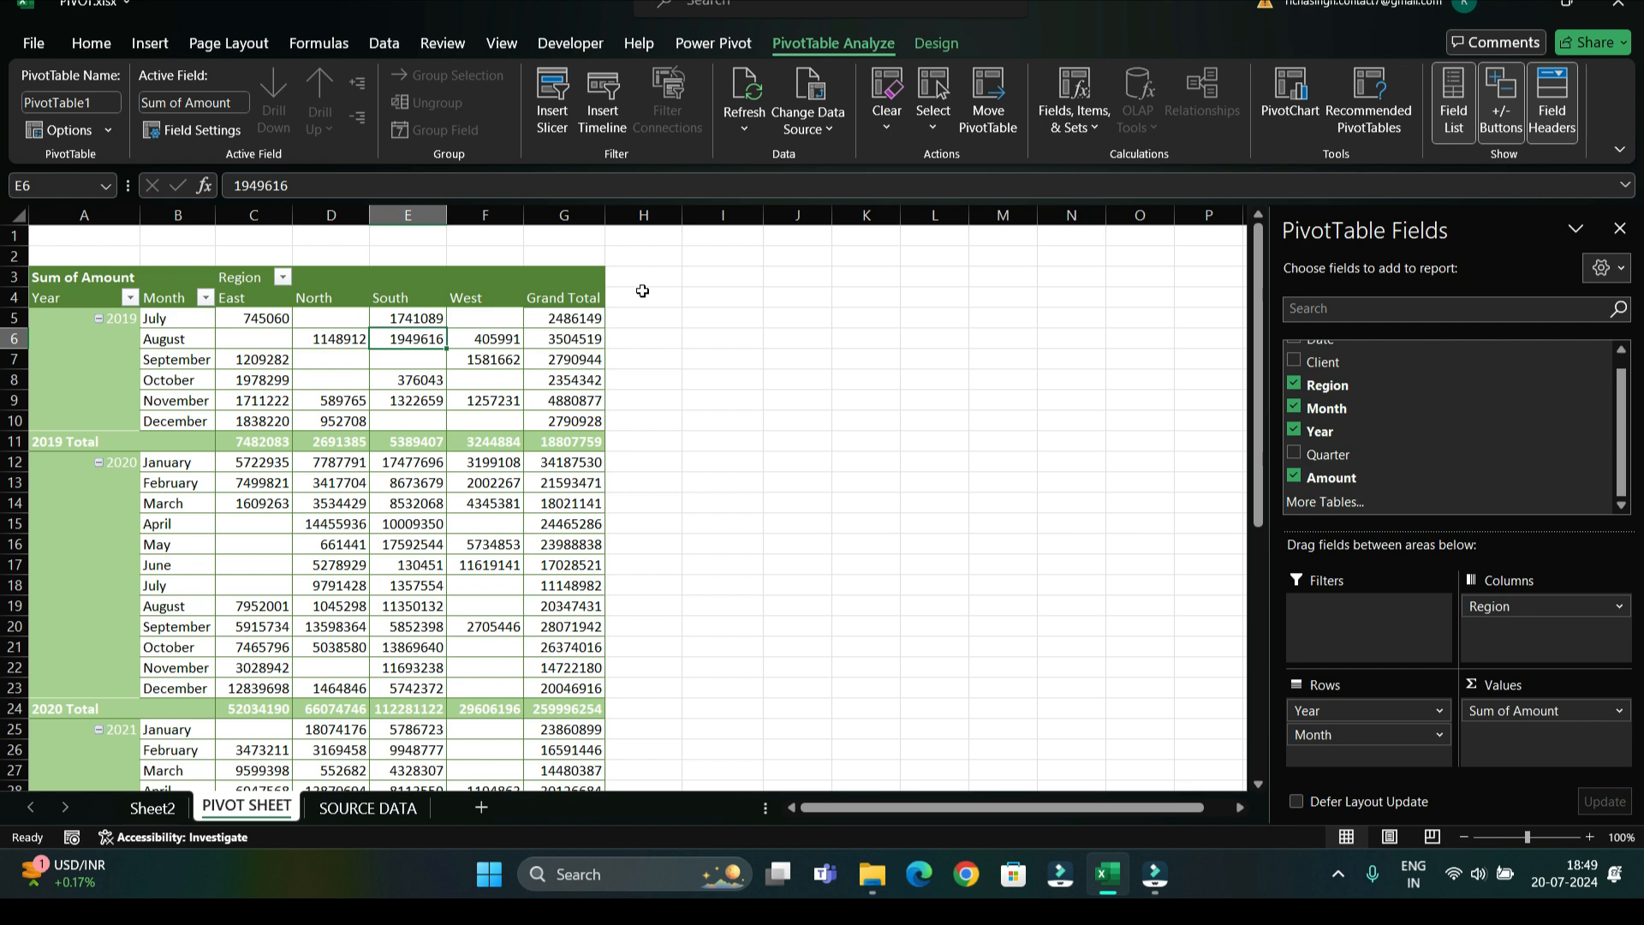
Step: Collapse the 2019, 2020 and 2021 groups in the PivotTable
left_click(99, 318)
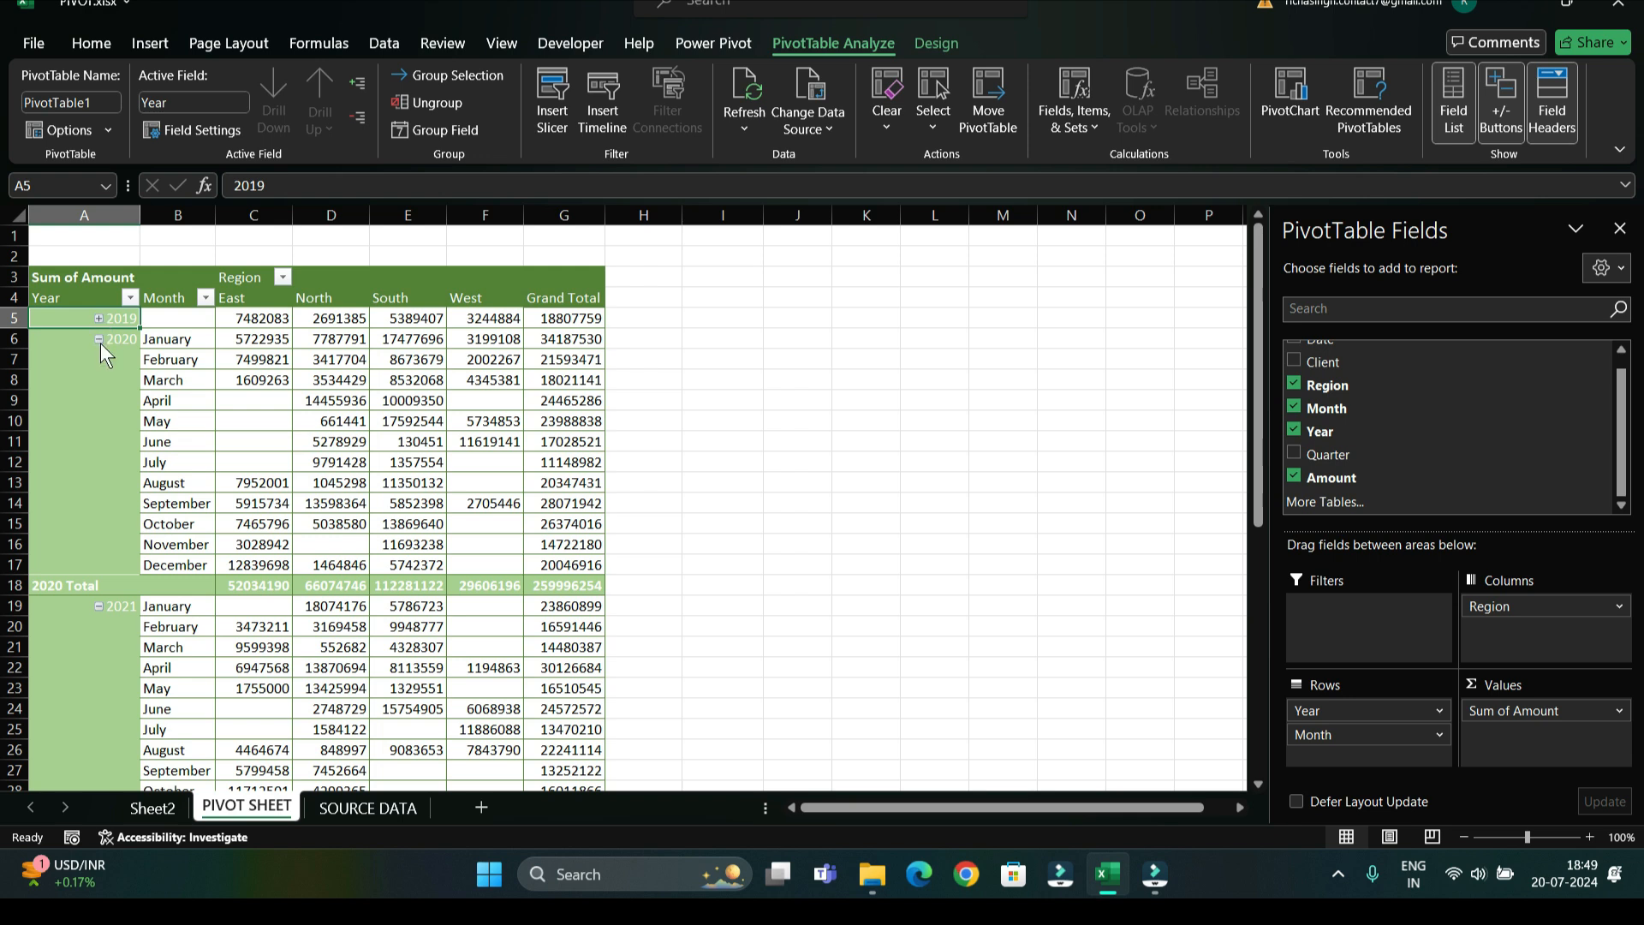
left_click(99, 340)
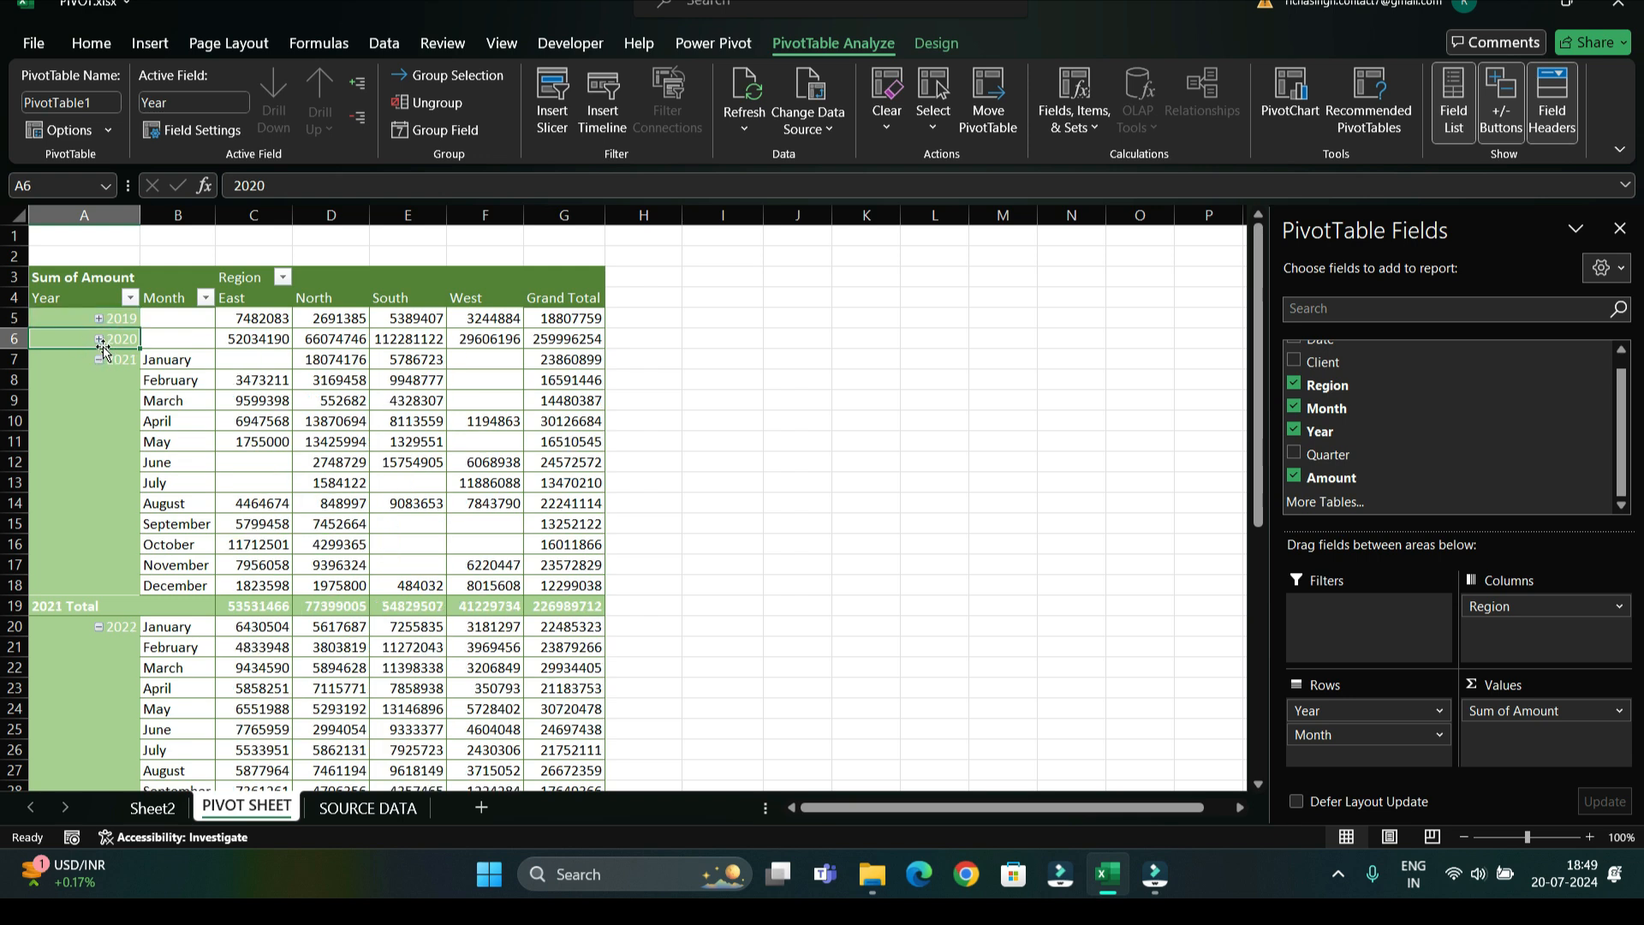
left_click(101, 362)
left_click(101, 362)
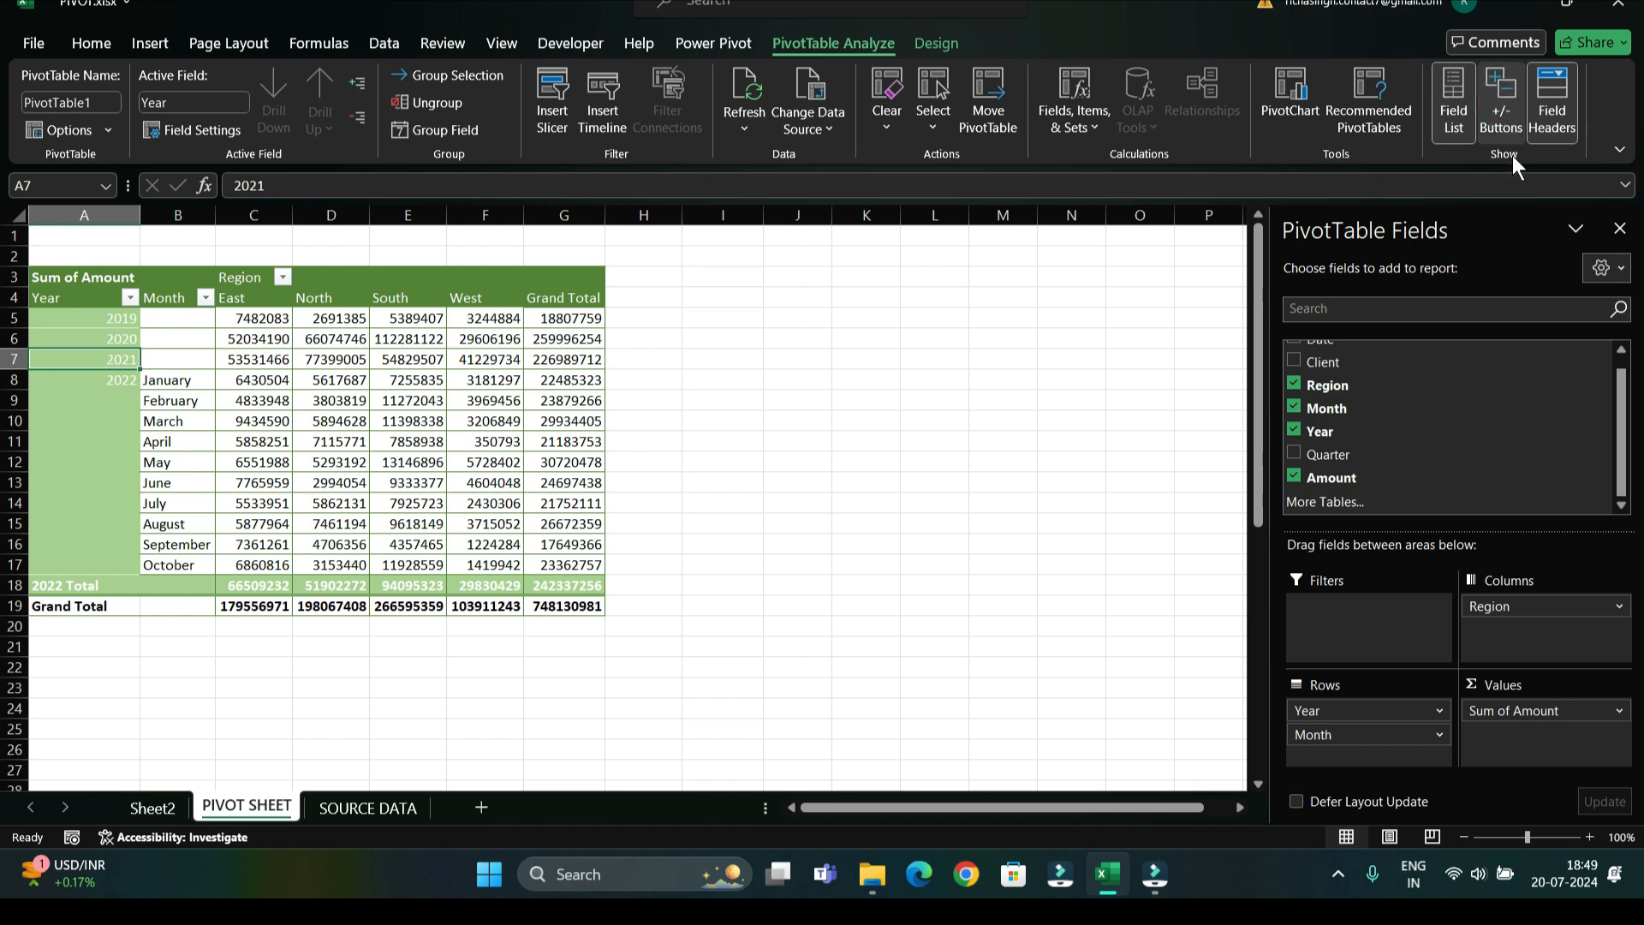
Step: Restore the PivotTable's expand/collapse buttons, and collapse and re-expand the 2022 group
left_click(1515, 116)
left_click(97, 380)
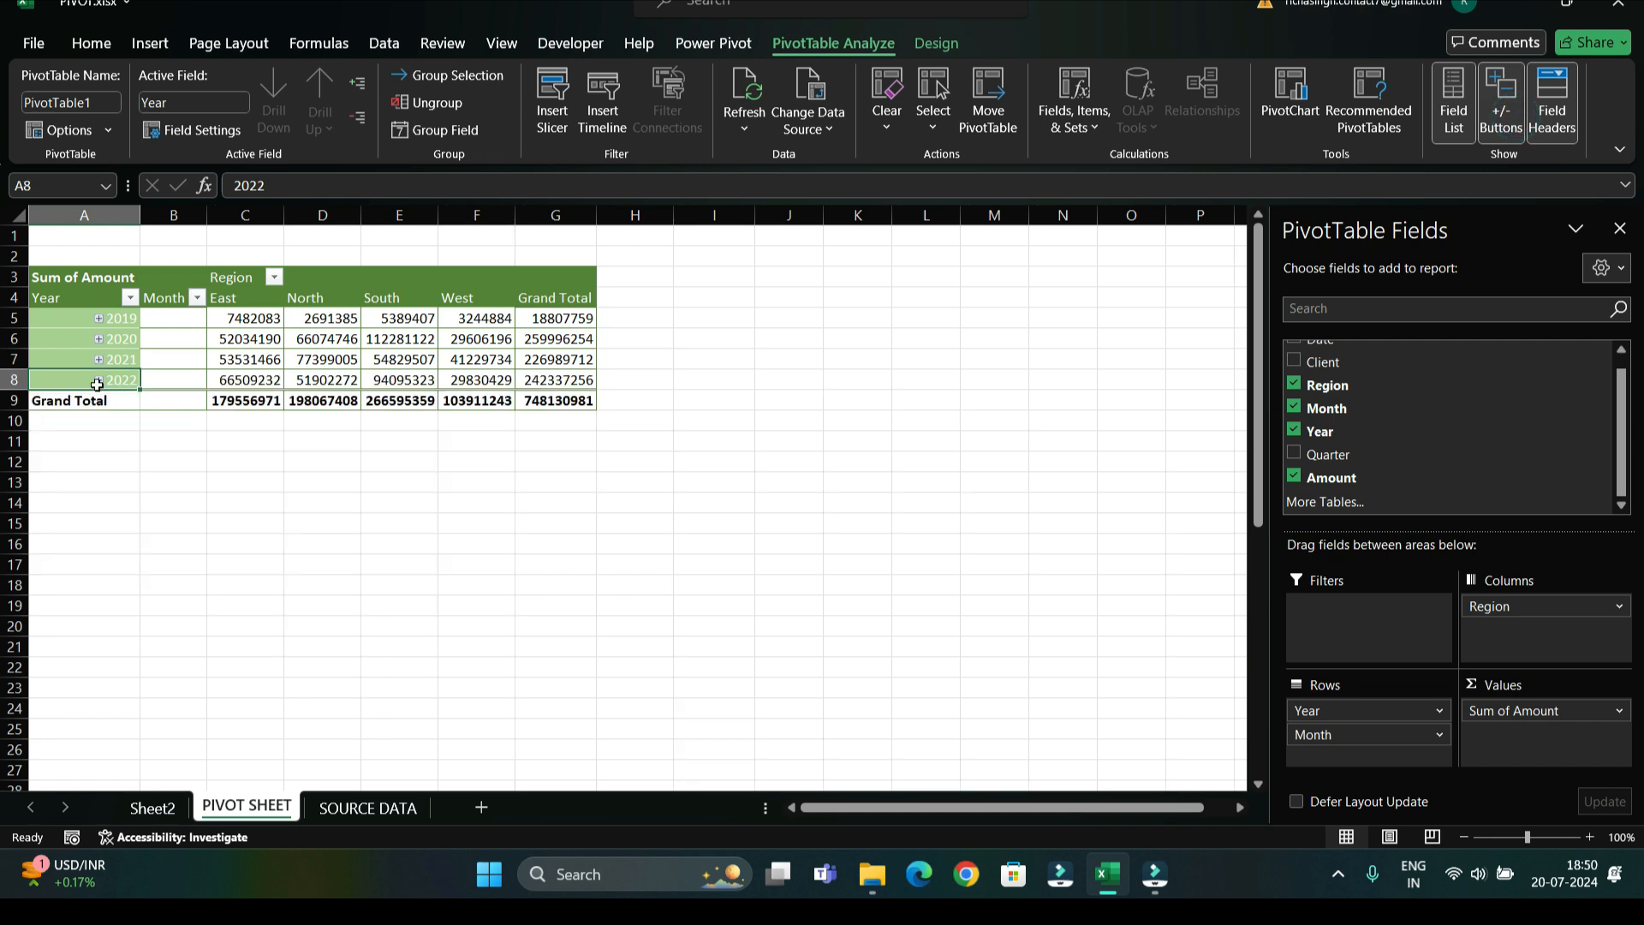
left_click(97, 381)
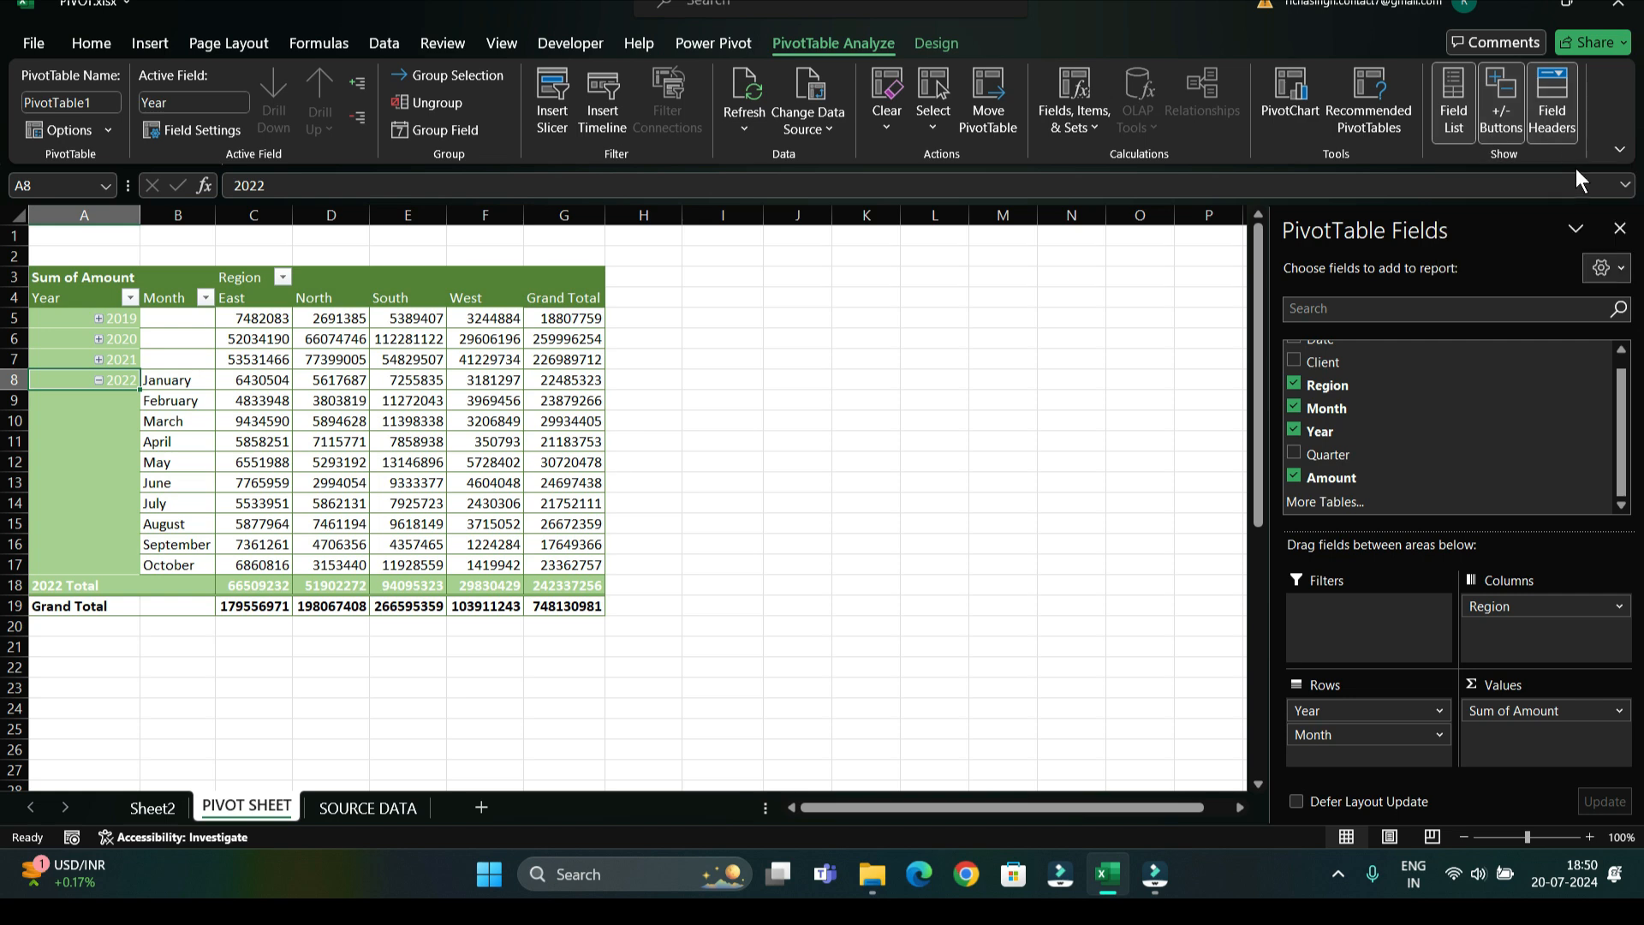
Step: Toggle the PivotTable's field headers off and on several times, leaving them hidden
left_click(1553, 126)
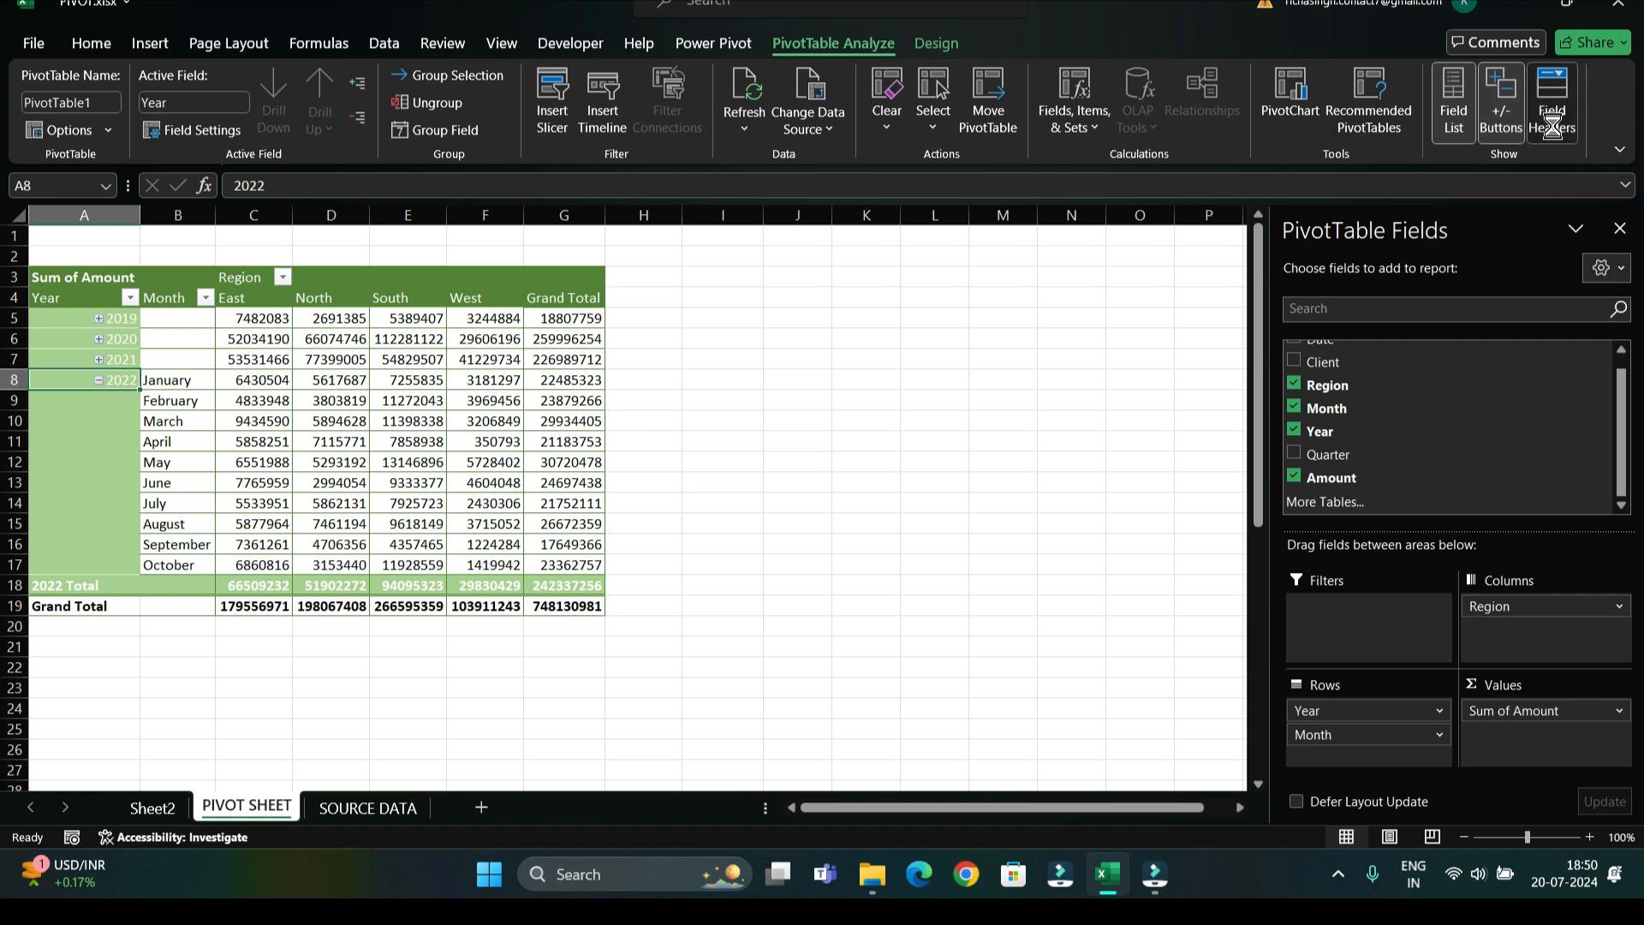
left_click(1553, 126)
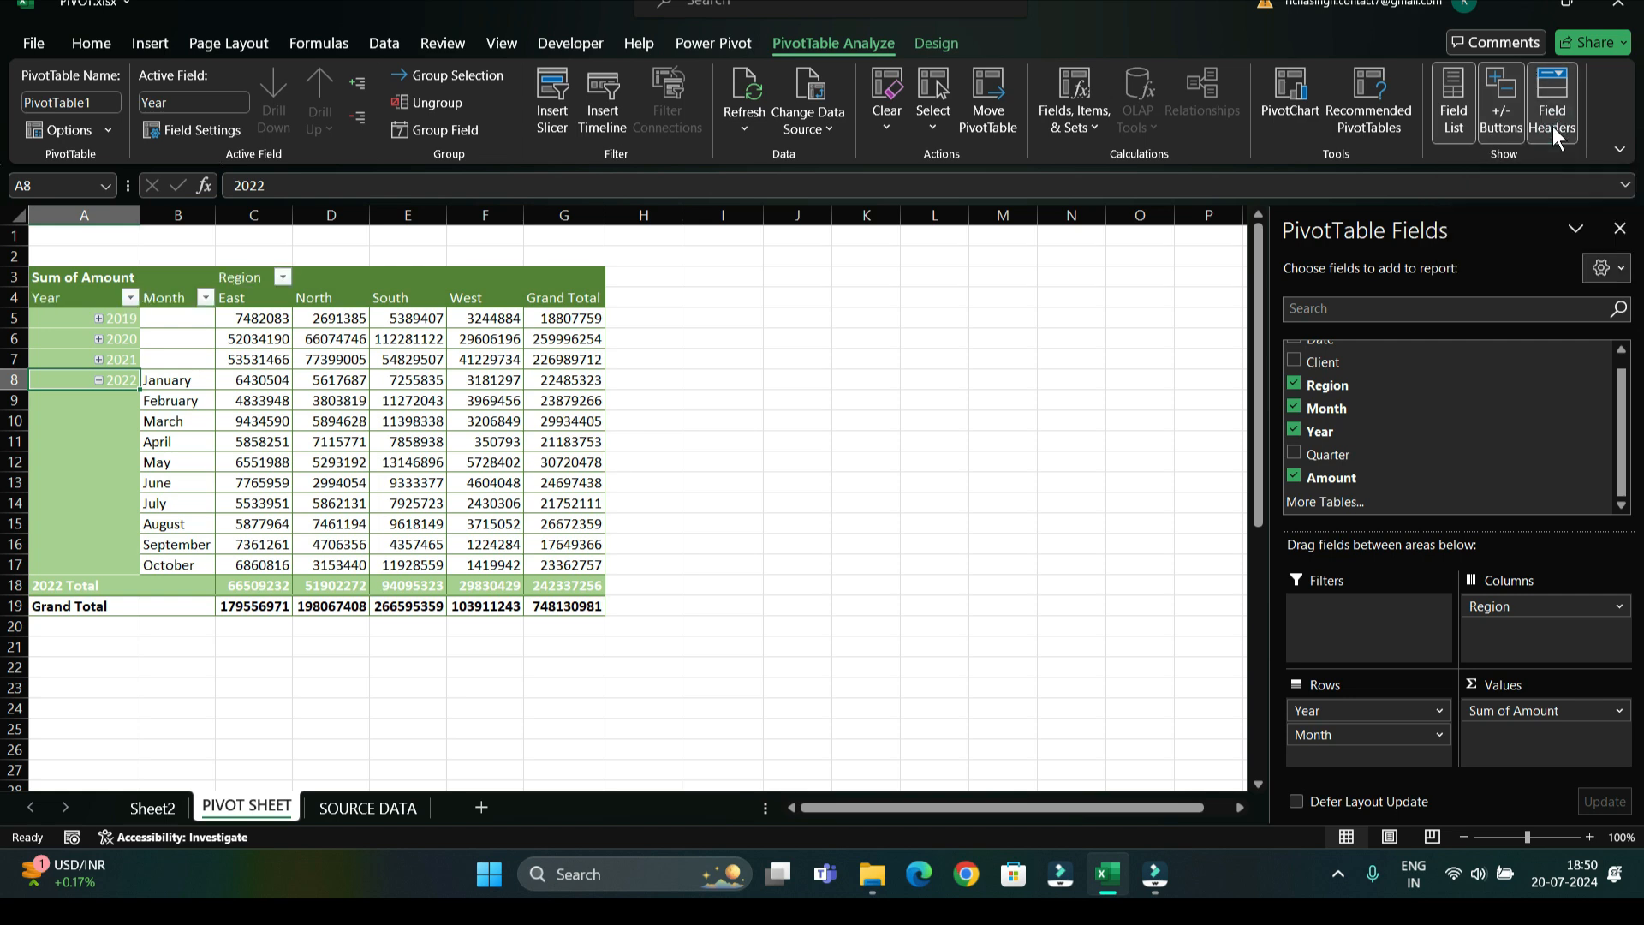
left_click(1553, 125)
left_click(1553, 126)
left_click(1553, 126)
left_click(1551, 121)
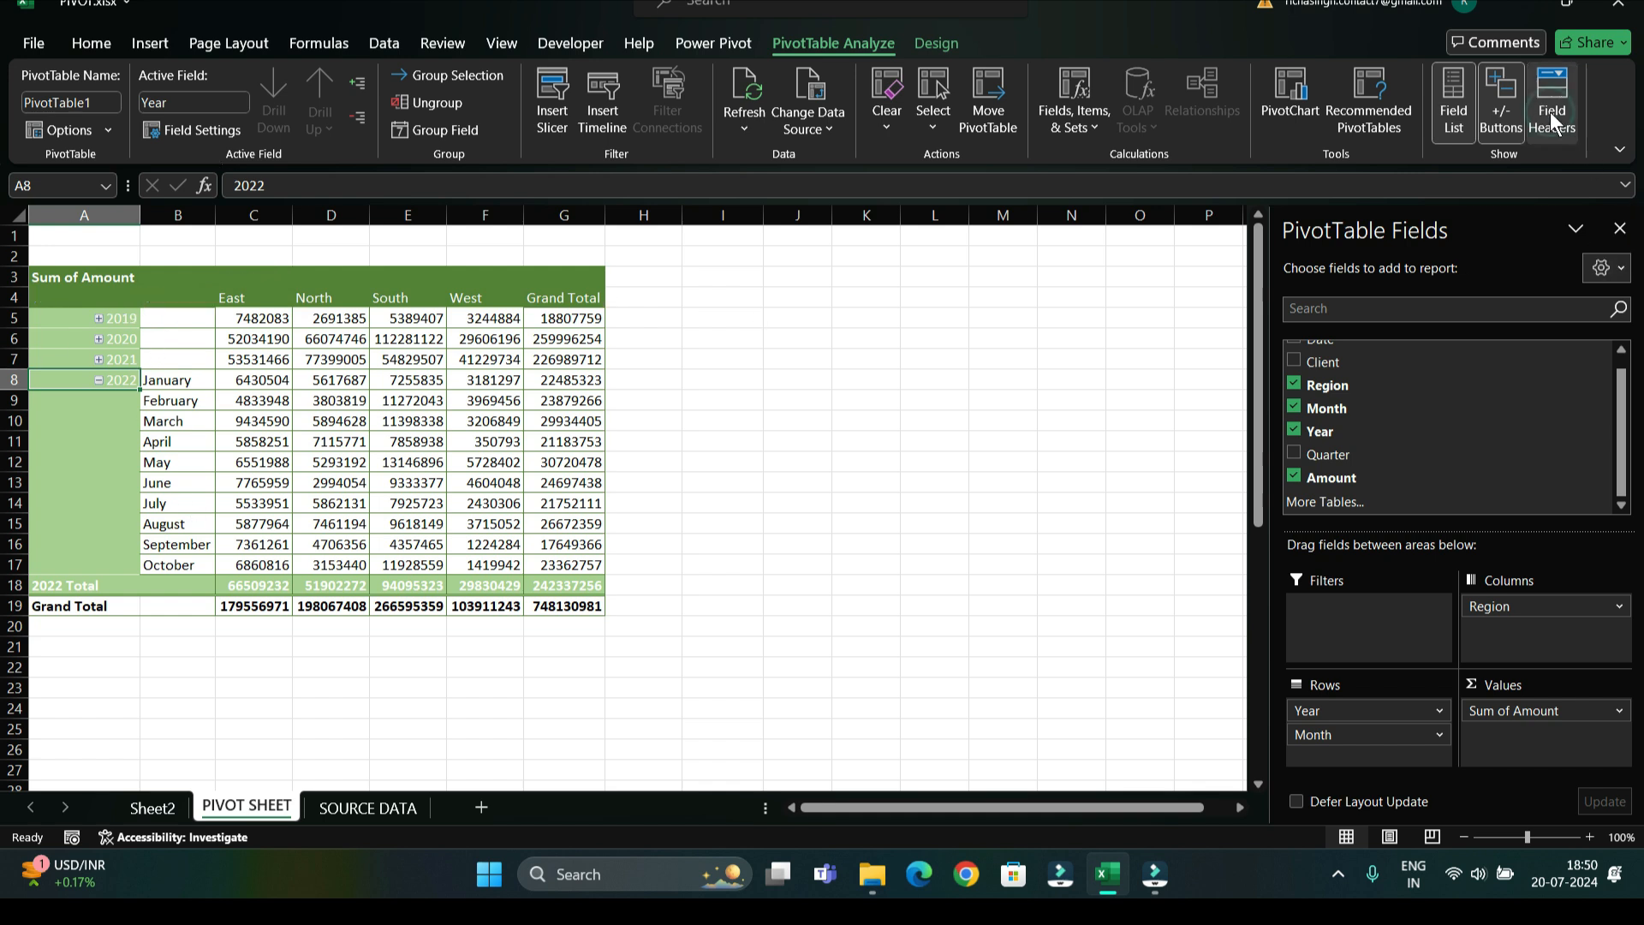
left_click(486, 442)
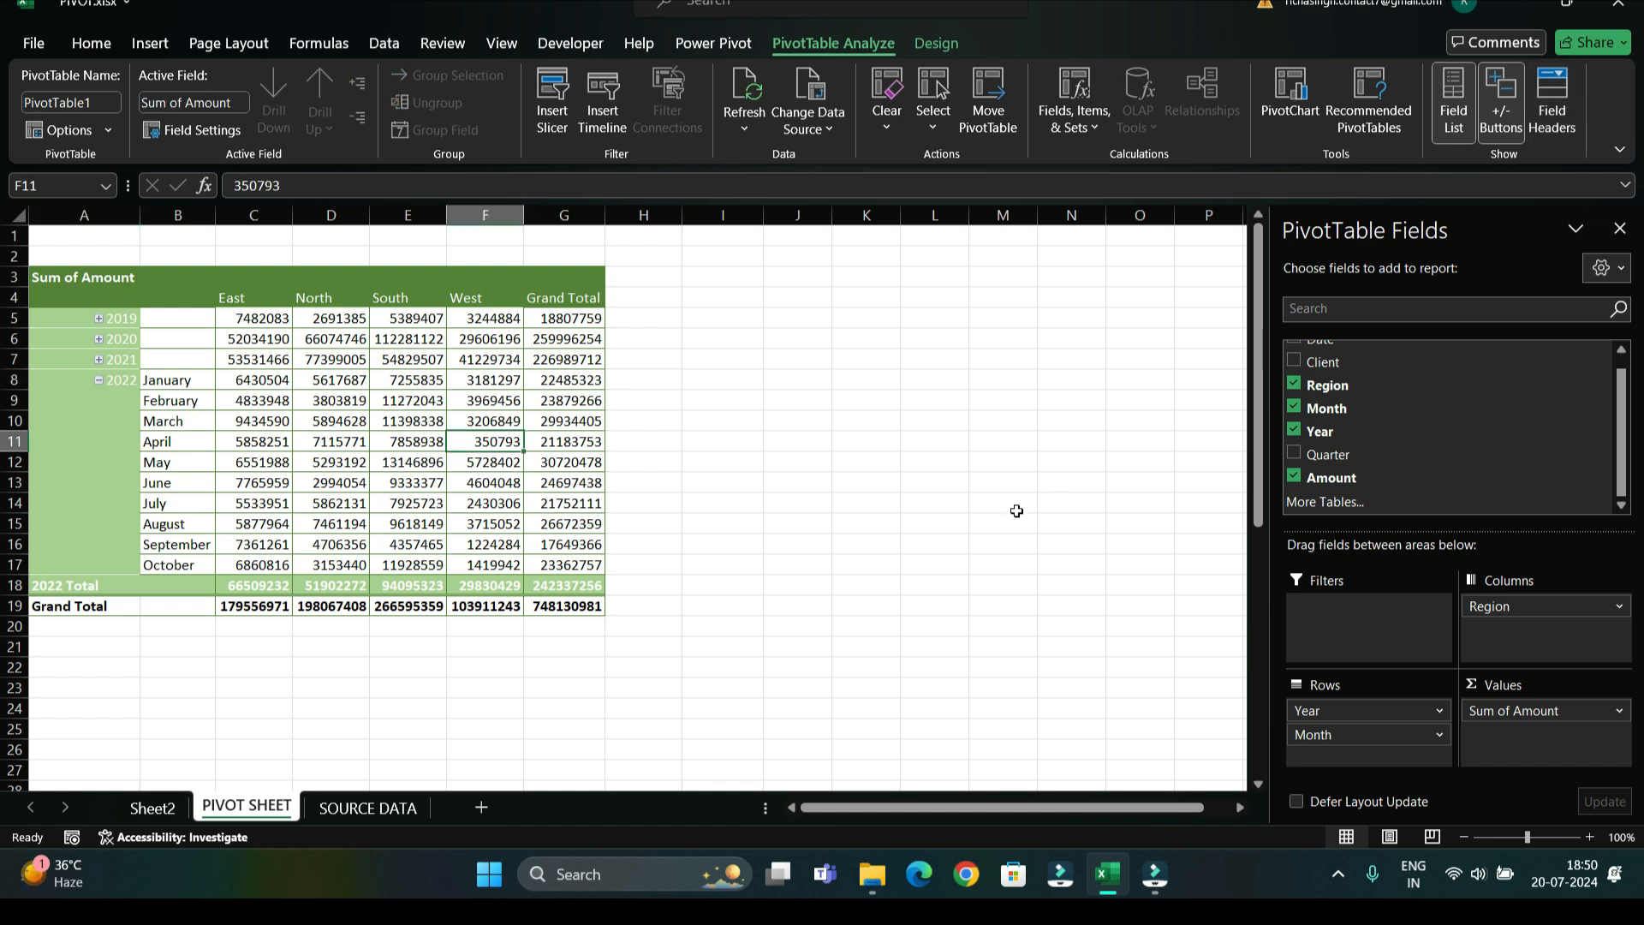